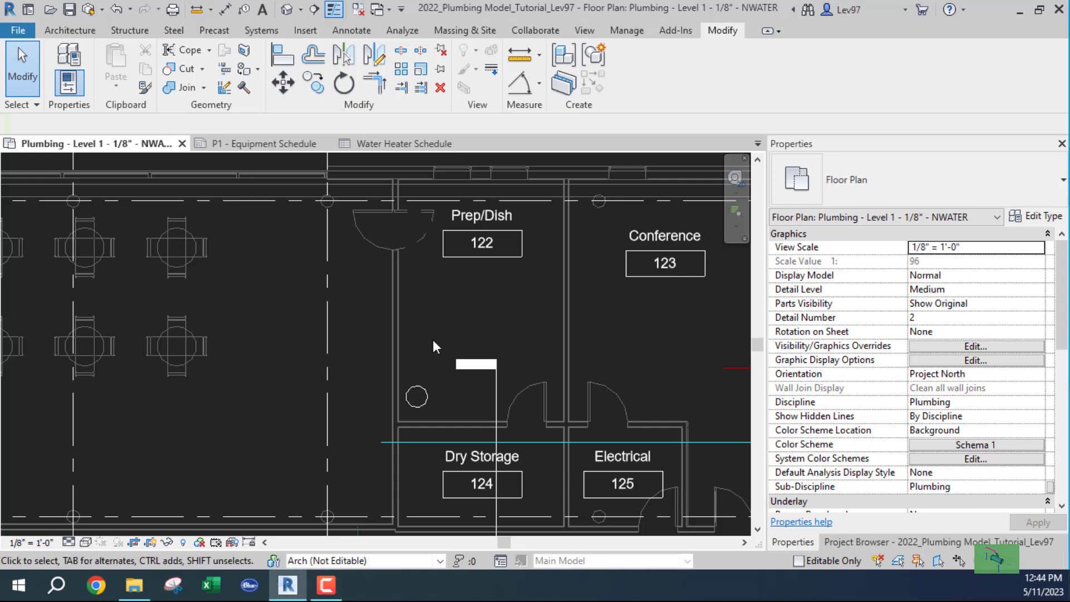
Copy the 40 Gallon water heater to an open spot higher up in the Prep/Dish room.
{"action": "left_click", "coordinate": [423, 393]}
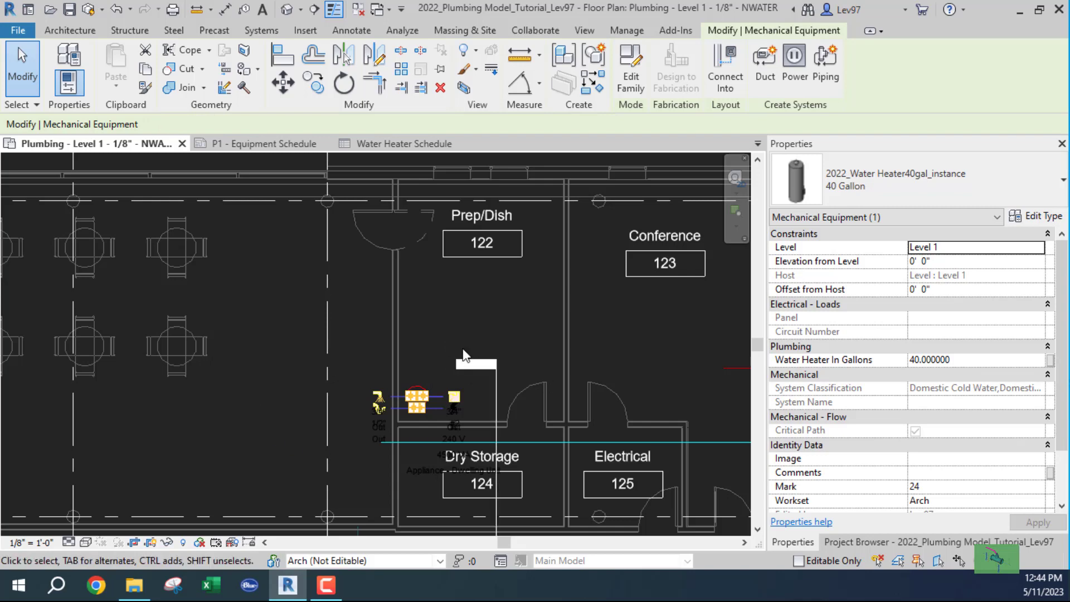
{"action": "left_click_drag", "start_coordinate": [423, 404], "coordinate": [416, 415]}
{"action": "scroll", "coordinate": [413, 410], "scroll_direction": "up", "scroll_amount": 1}
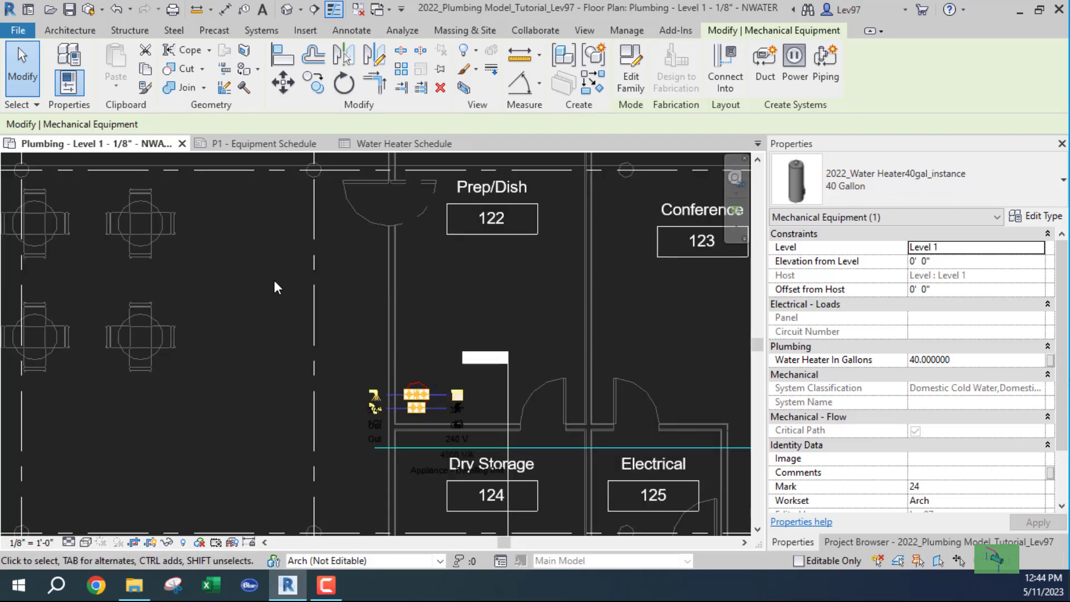
{"action": "left_click", "coordinate": [313, 82]}
{"action": "left_click", "coordinate": [288, 244]}
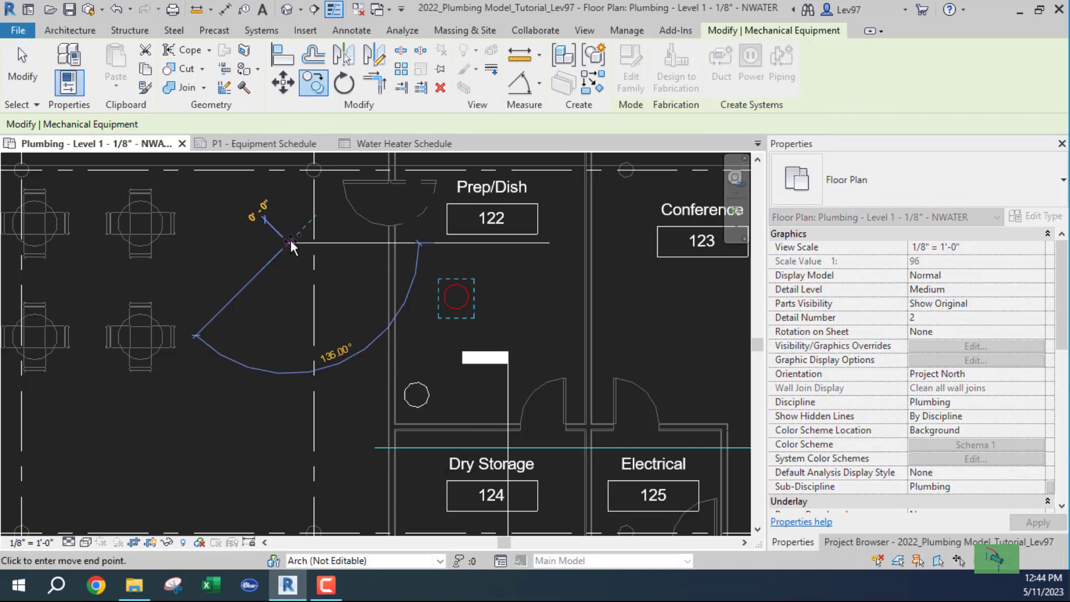
{"action": "key", "text": "Escape"}
{"action": "key", "text": "Escape"}
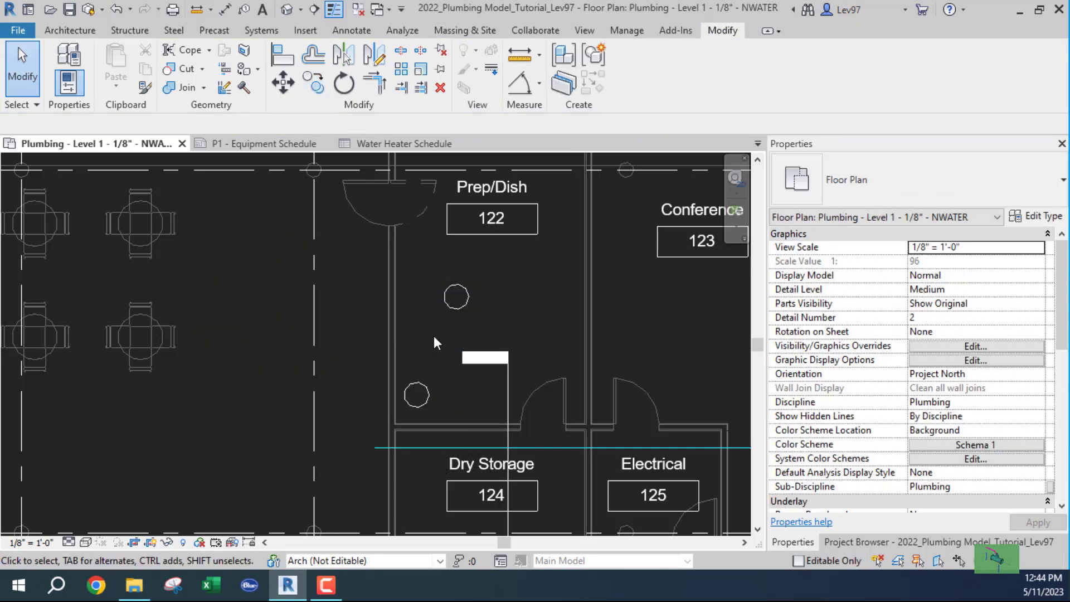
Change the copied water heater in Prep/Dish to the 50 Gallon type.
{"action": "left_click", "coordinate": [464, 309]}
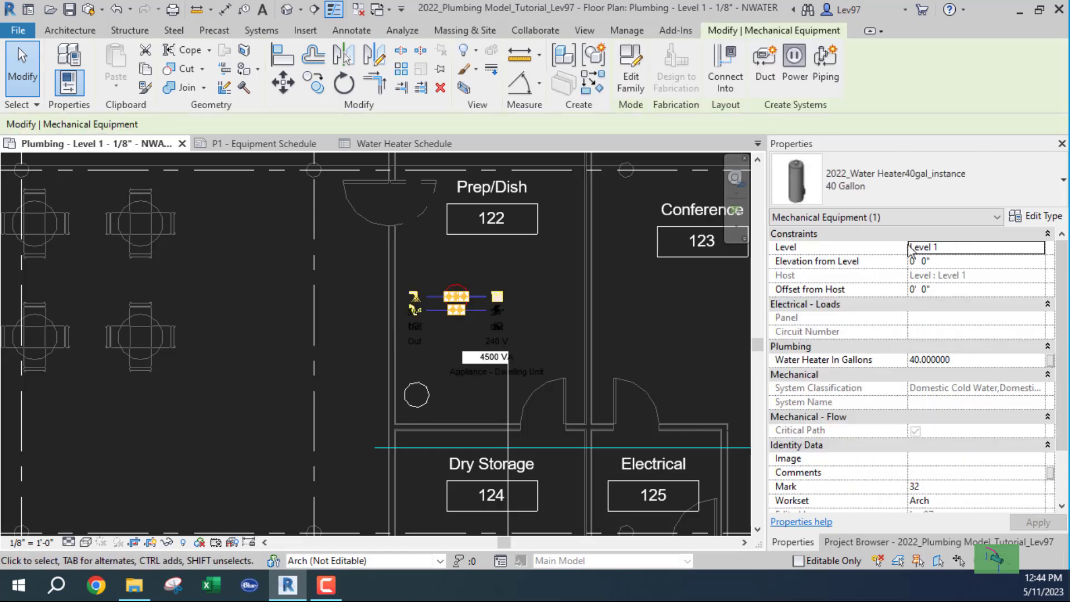
{"action": "left_click", "coordinate": [1029, 184]}
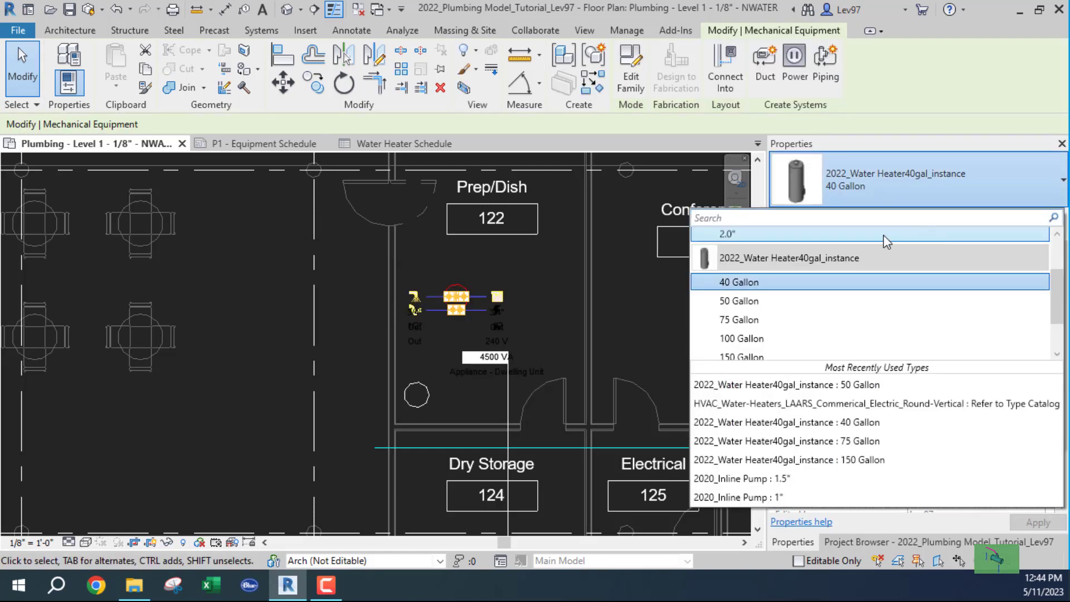
{"action": "left_click", "coordinate": [746, 301]}
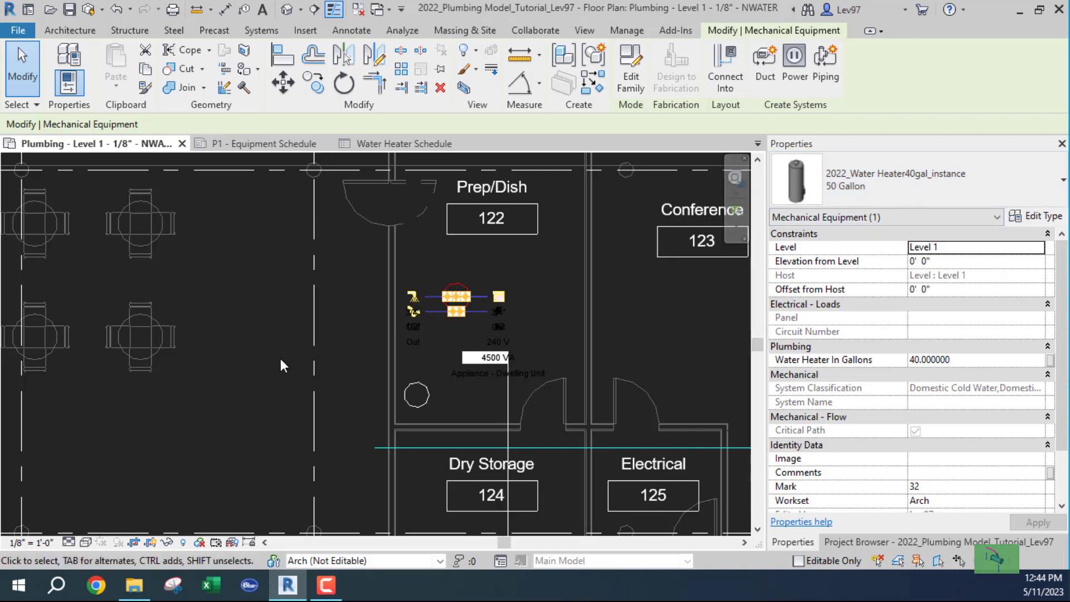
{"action": "left_click", "coordinate": [262, 356]}
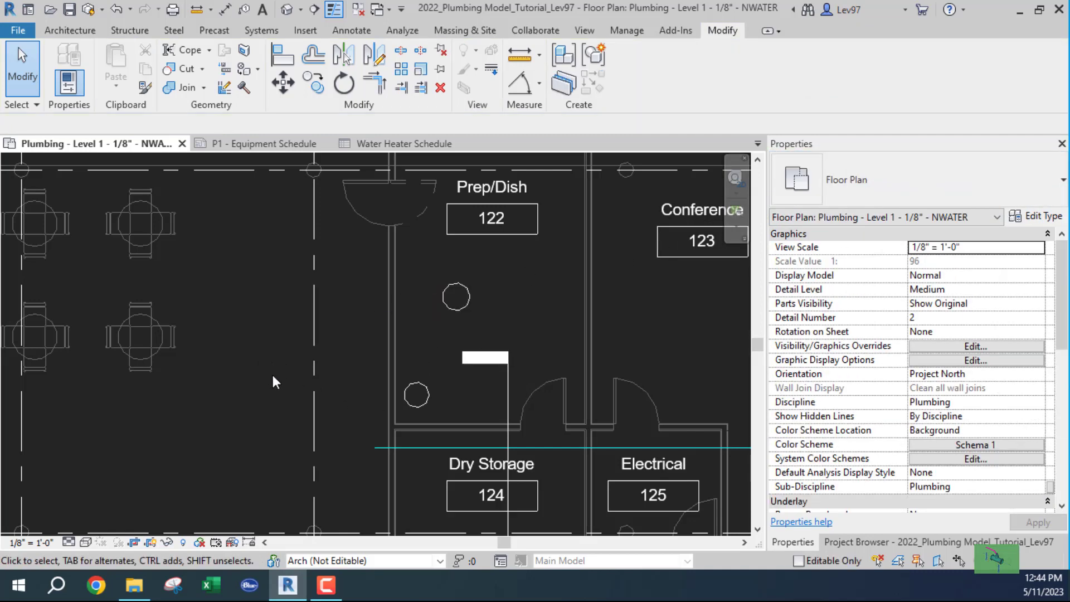
Check the Type Mark in the type properties of the original 40 Gallon water heater.
{"action": "left_click", "coordinate": [420, 402]}
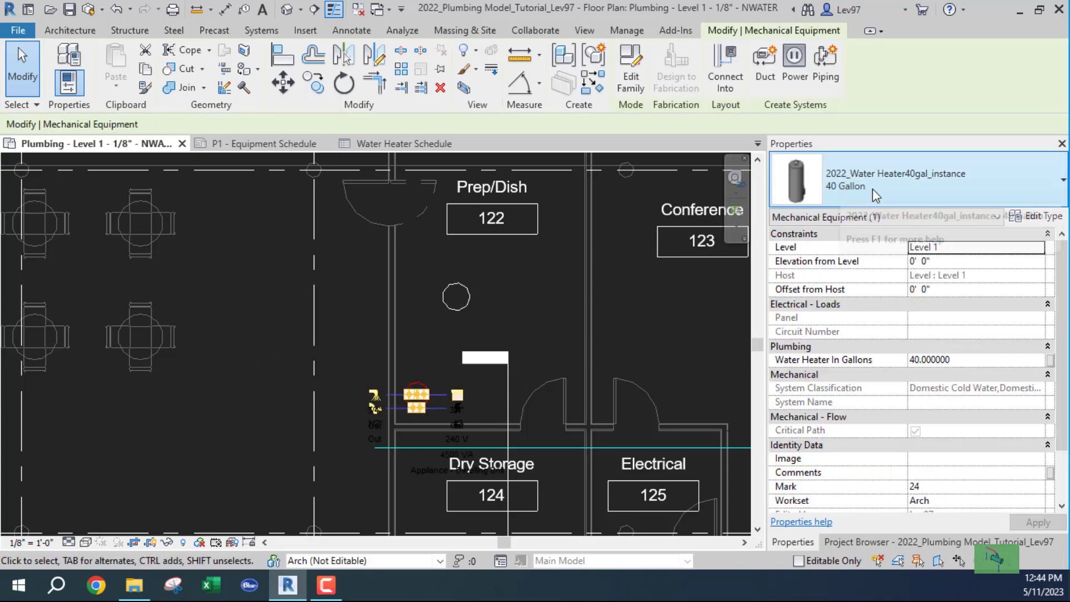
{"action": "left_click", "coordinate": [1035, 217]}
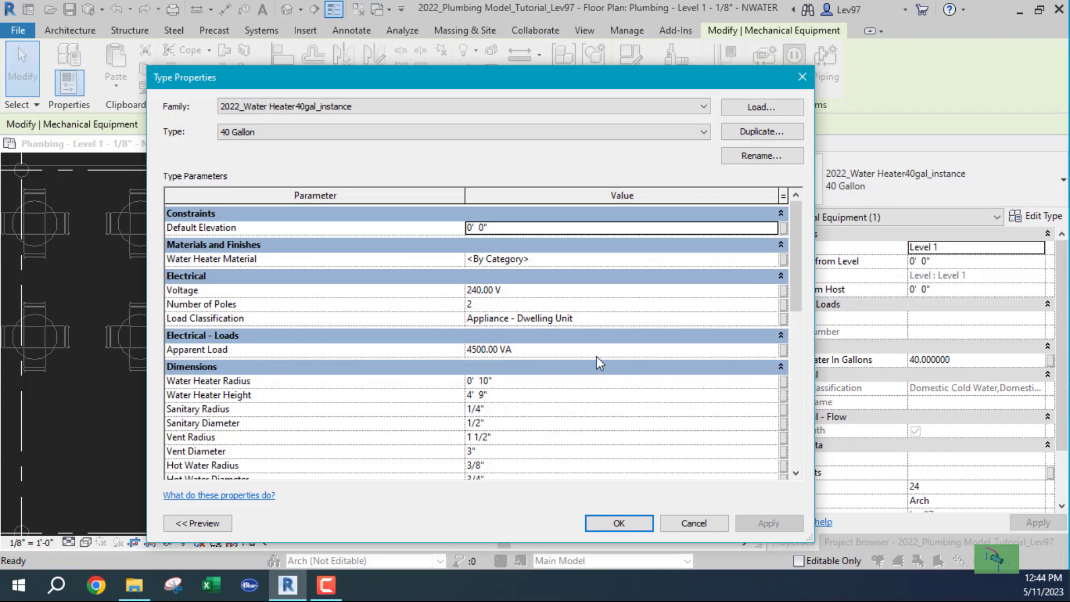
{"action": "scroll", "coordinate": [591, 360], "scroll_direction": "down", "scroll_amount": 7}
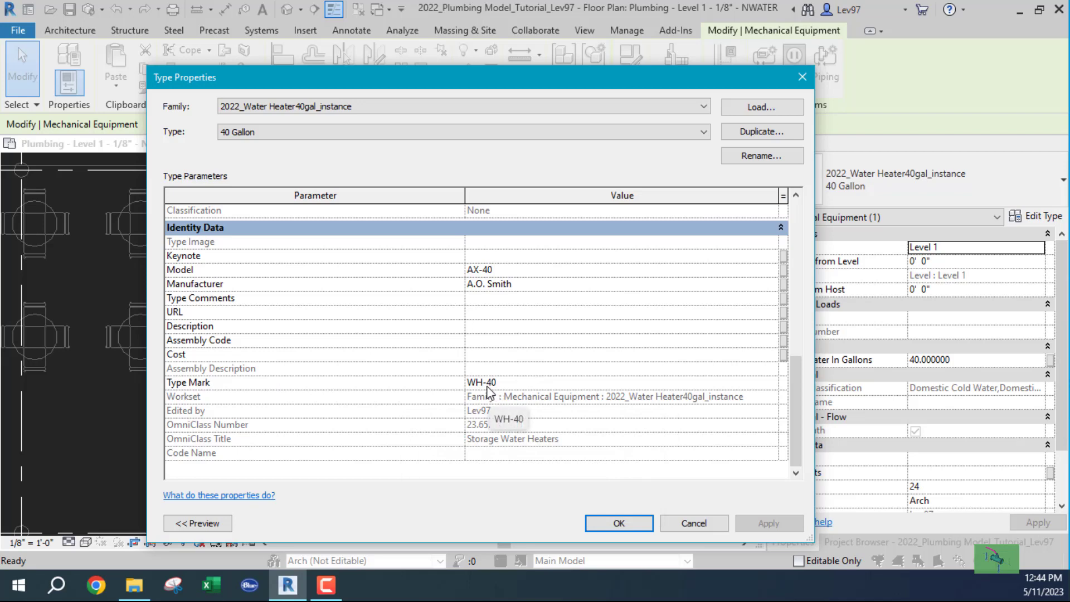
{"action": "left_click", "coordinate": [619, 523]}
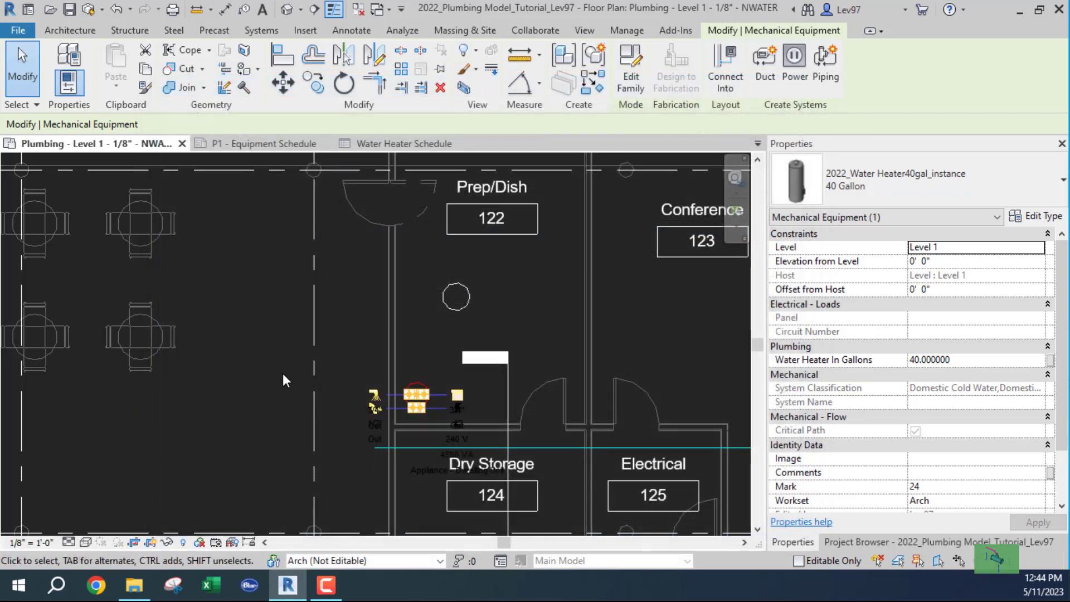
{"action": "left_click", "coordinate": [278, 374]}
Clear the Type Mark value in the type properties of the 50 Gallon water heater.
{"action": "left_click", "coordinate": [457, 298]}
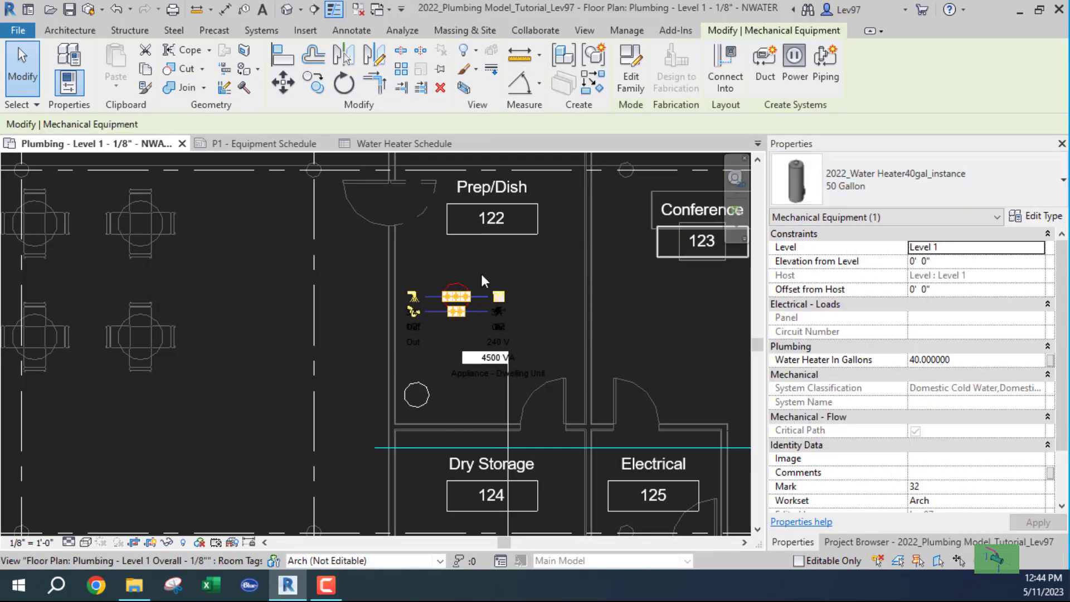
{"action": "left_click", "coordinate": [1039, 219]}
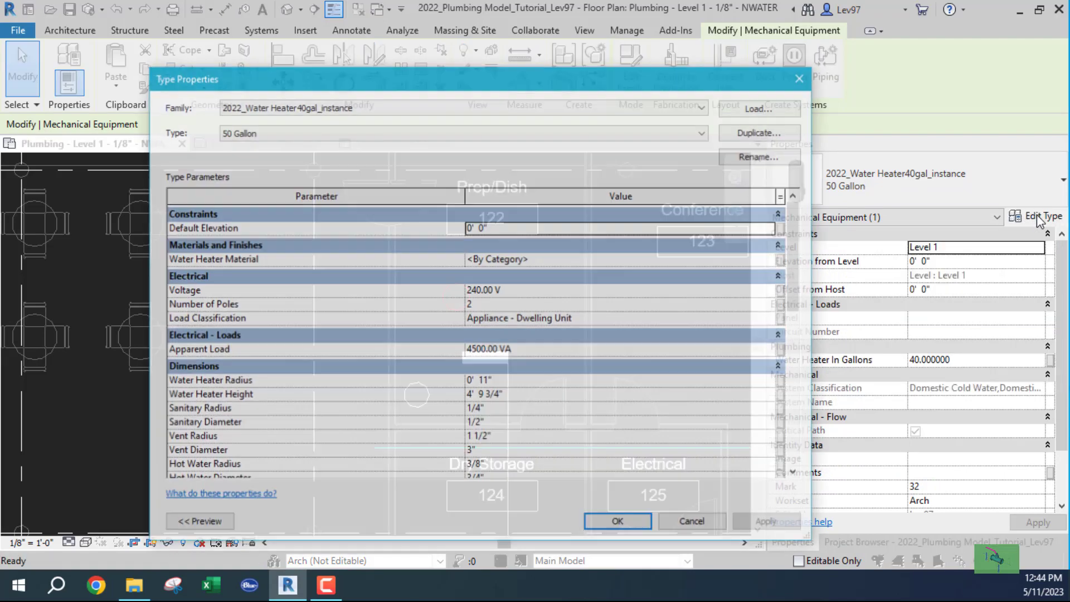
{"action": "scroll", "coordinate": [612, 312], "scroll_direction": "down", "scroll_amount": 8}
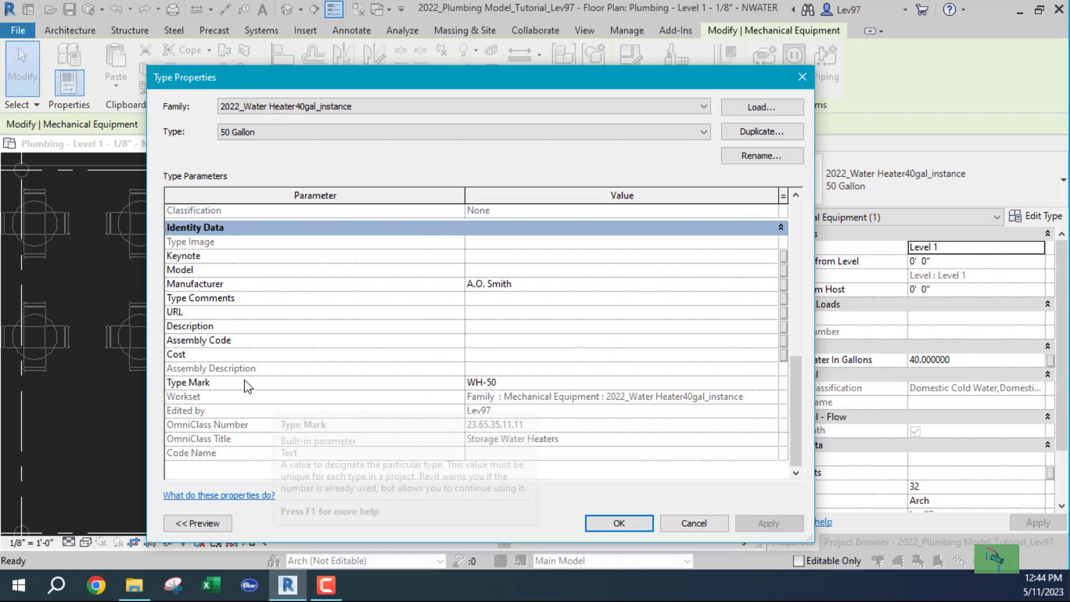
{"action": "left_click", "coordinate": [509, 384]}
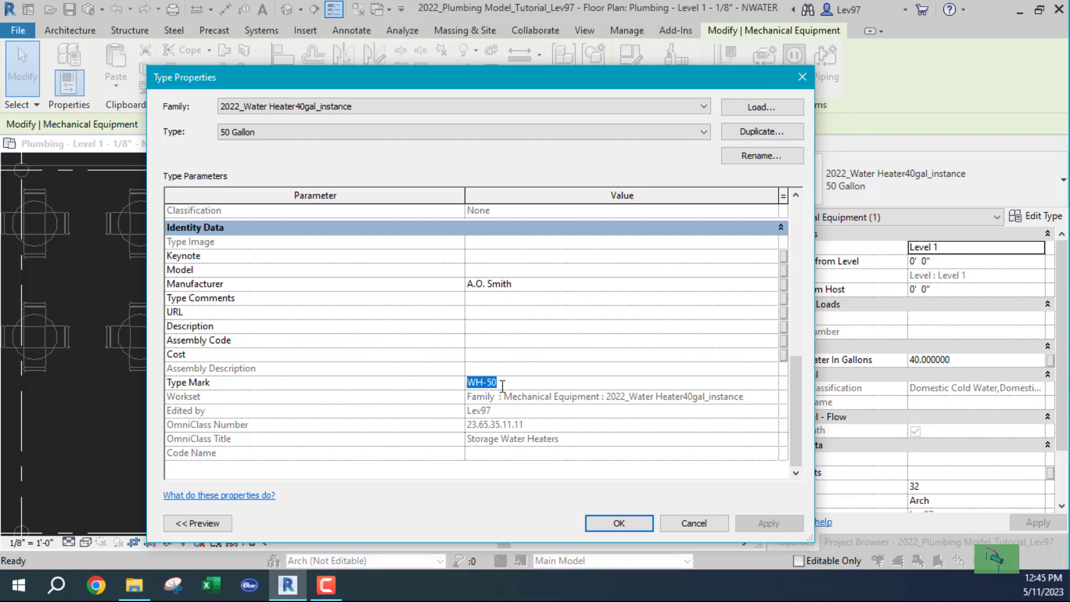
{"action": "left_click", "coordinate": [407, 381]}
{"action": "left_click", "coordinate": [519, 384]}
{"action": "key", "text": "Delete"}
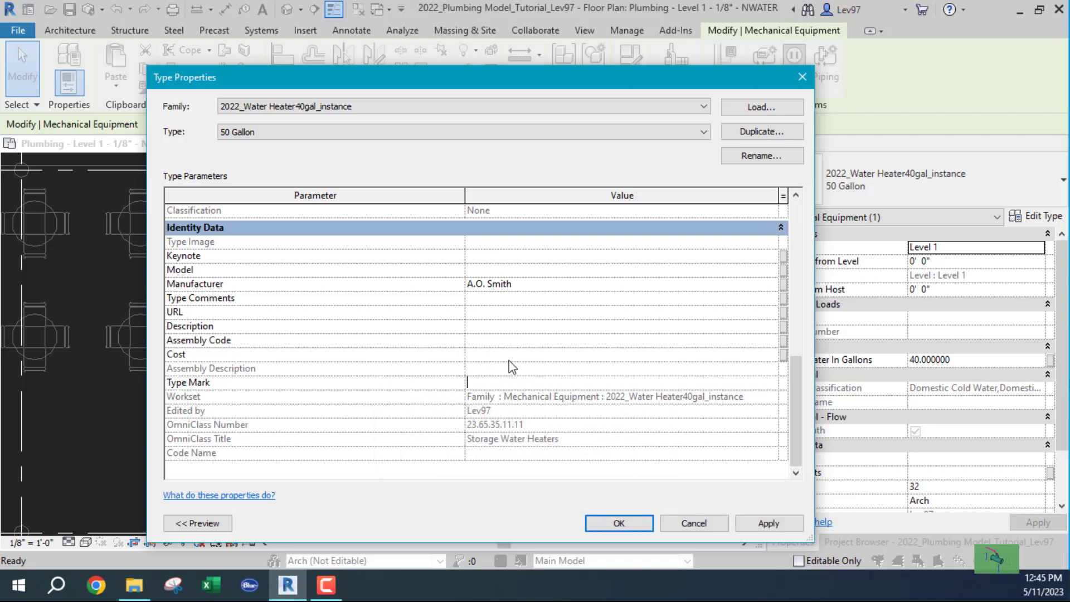
{"action": "left_click", "coordinate": [624, 522]}
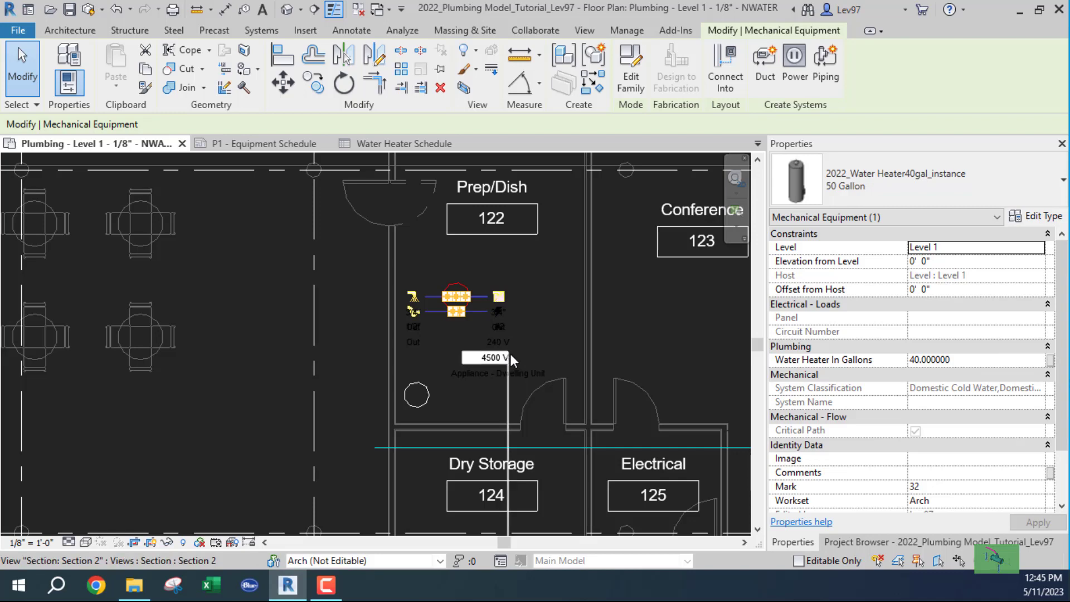
Move the 50 Gallon water heater from Prep/Dish into Conference room 123.
{"action": "scroll", "coordinate": [510, 353], "scroll_direction": "down", "scroll_amount": 3}
{"action": "scroll", "coordinate": [494, 357], "scroll_direction": "up", "scroll_amount": 3}
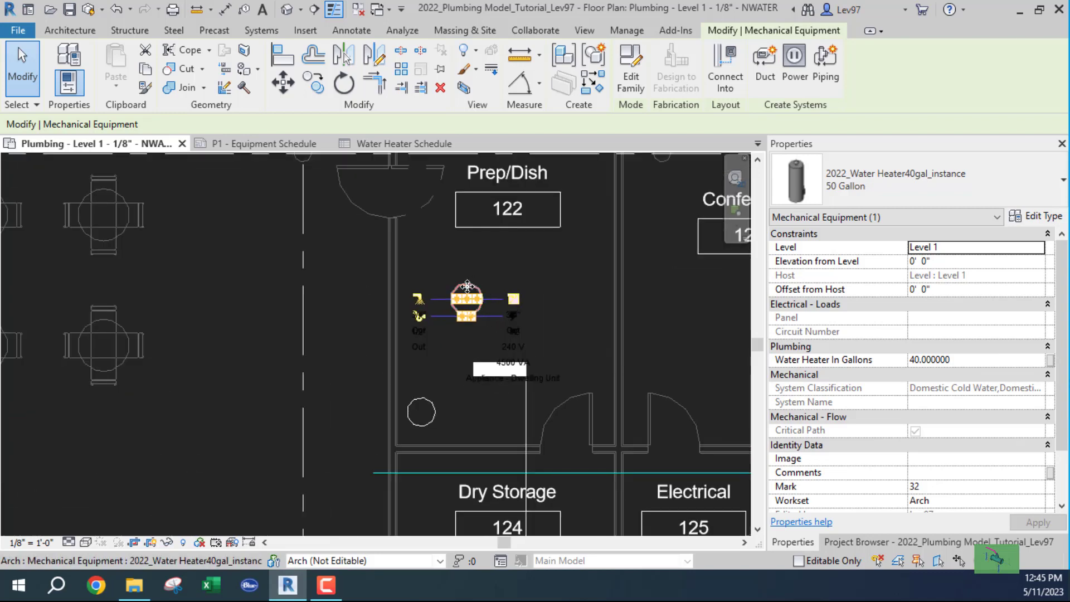
{"action": "left_click_drag", "start_coordinate": [483, 286], "coordinate": [674, 278]}
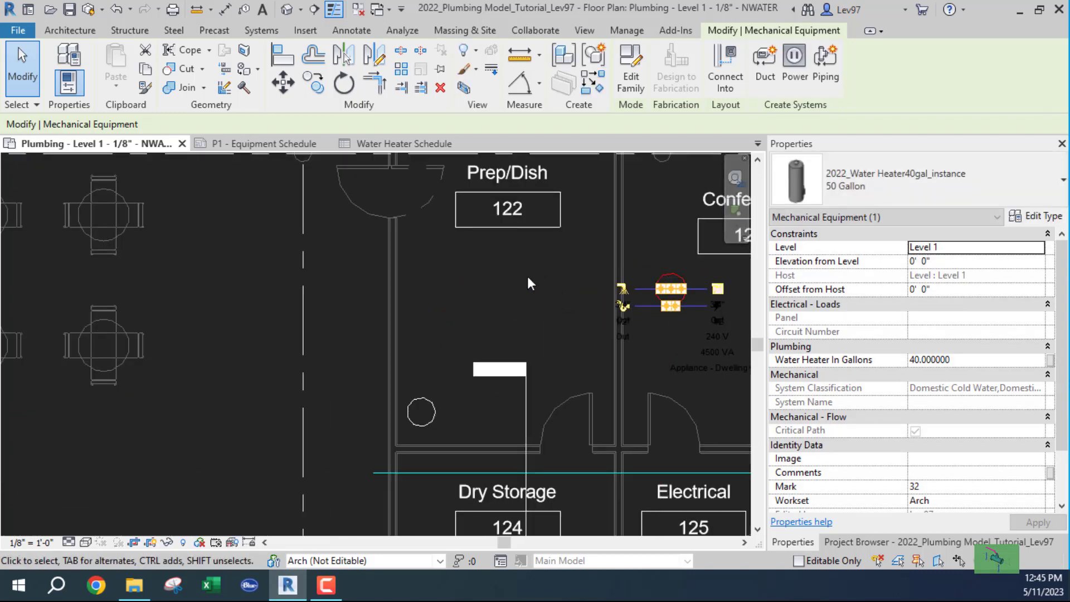
{"action": "left_click", "coordinate": [485, 293]}
{"action": "middle_click_drag", "start_coordinate": [530, 296], "coordinate": [407, 299]}
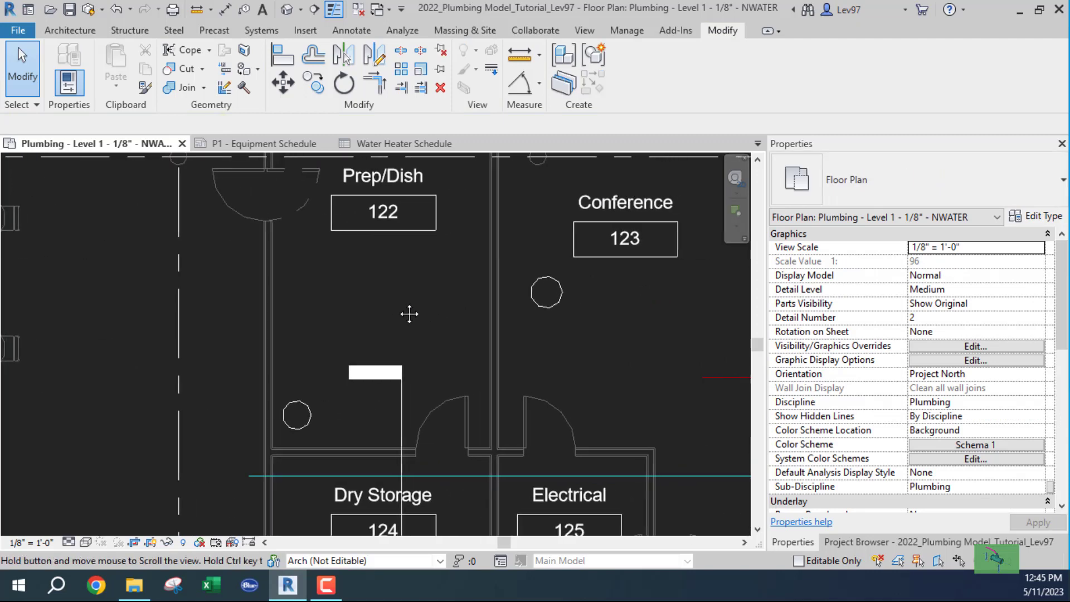
Set the 50 Gallon water heater's Type Mark to WH-40 and accept the duplicate value.
{"action": "left_click", "coordinate": [555, 308]}
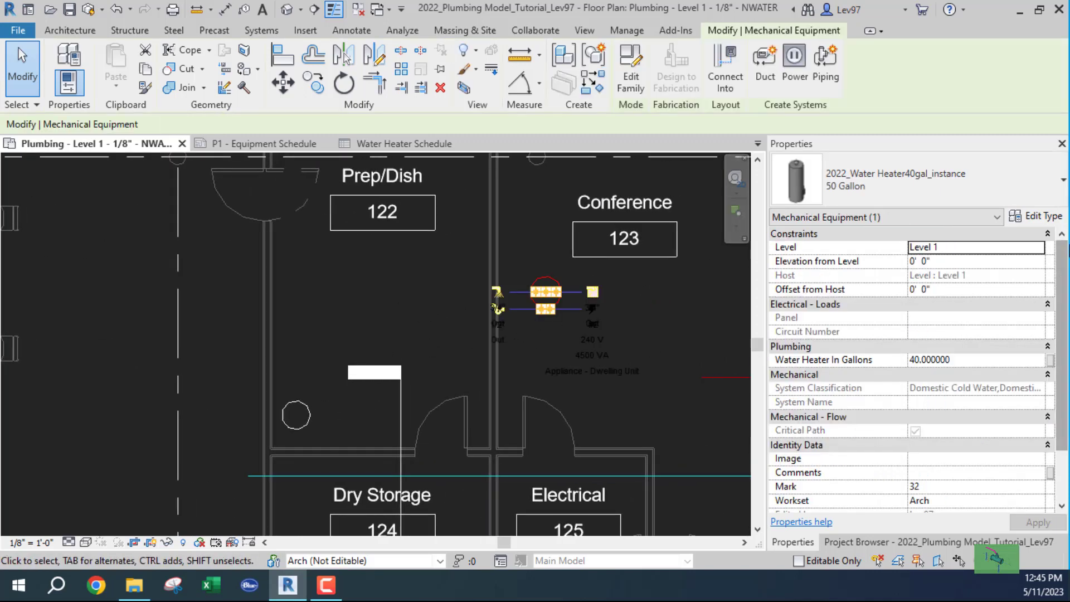
{"action": "left_click", "coordinate": [1040, 217]}
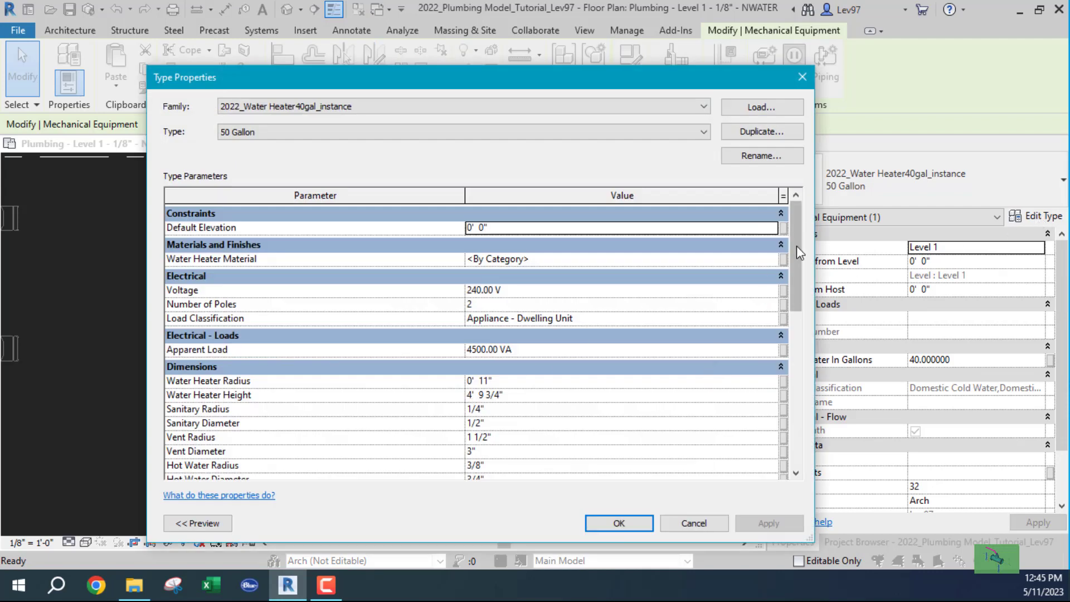
{"action": "left_click_drag", "start_coordinate": [797, 246], "coordinate": [808, 390]}
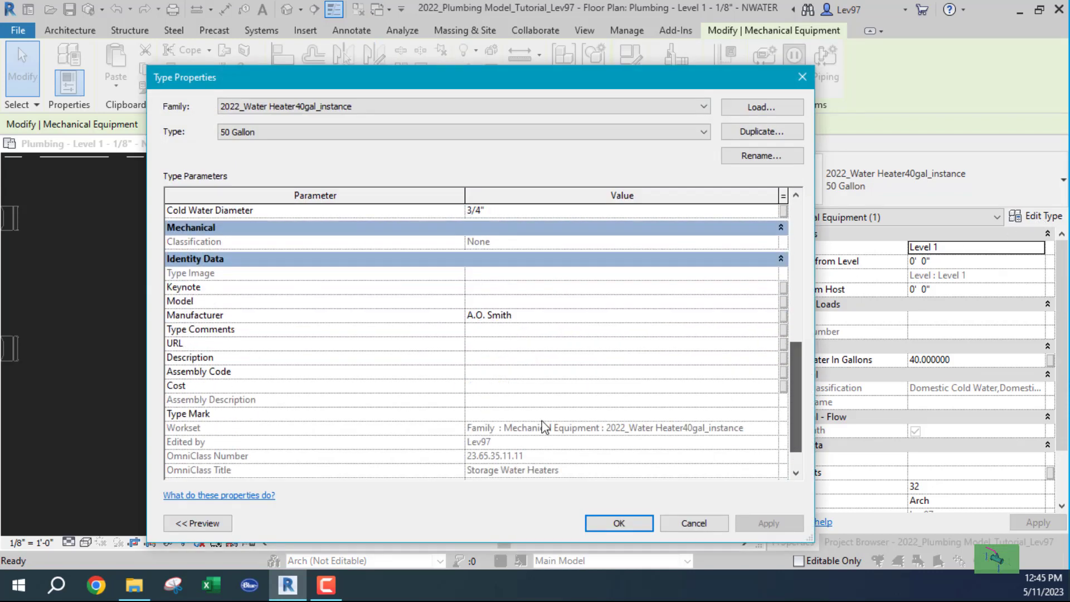
{"action": "left_click", "coordinate": [478, 406]}
{"action": "type", "text": "WH-40"}
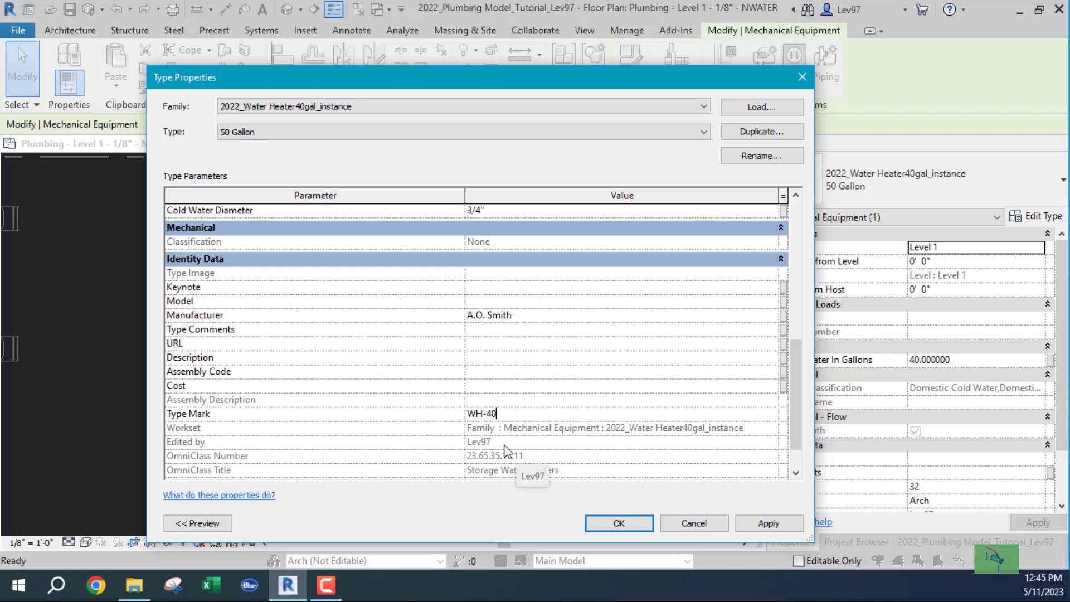
{"action": "left_click", "coordinate": [620, 524]}
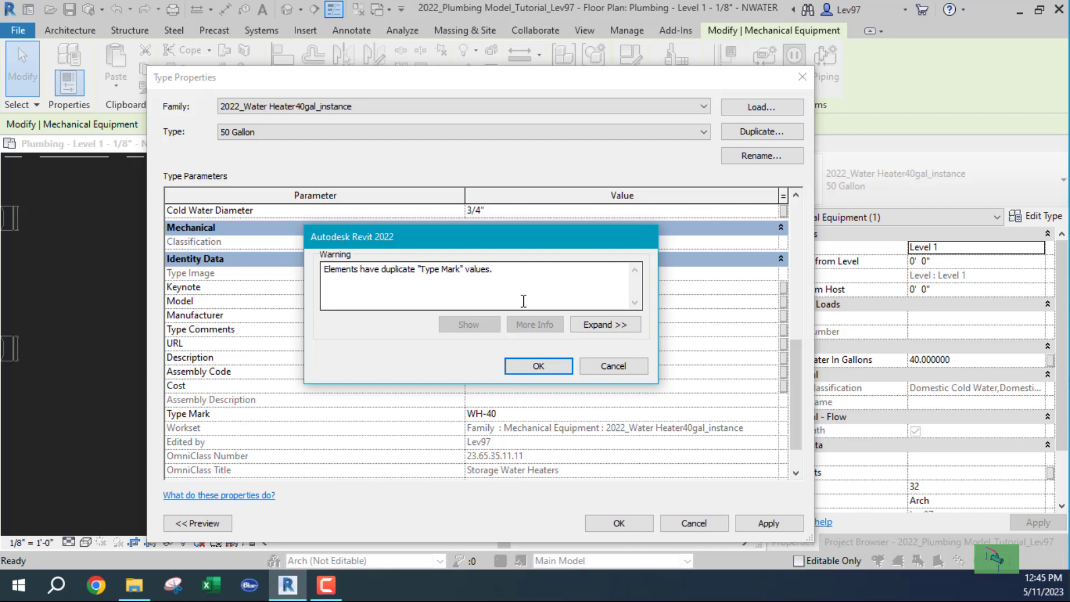
{"action": "left_click", "coordinate": [538, 368]}
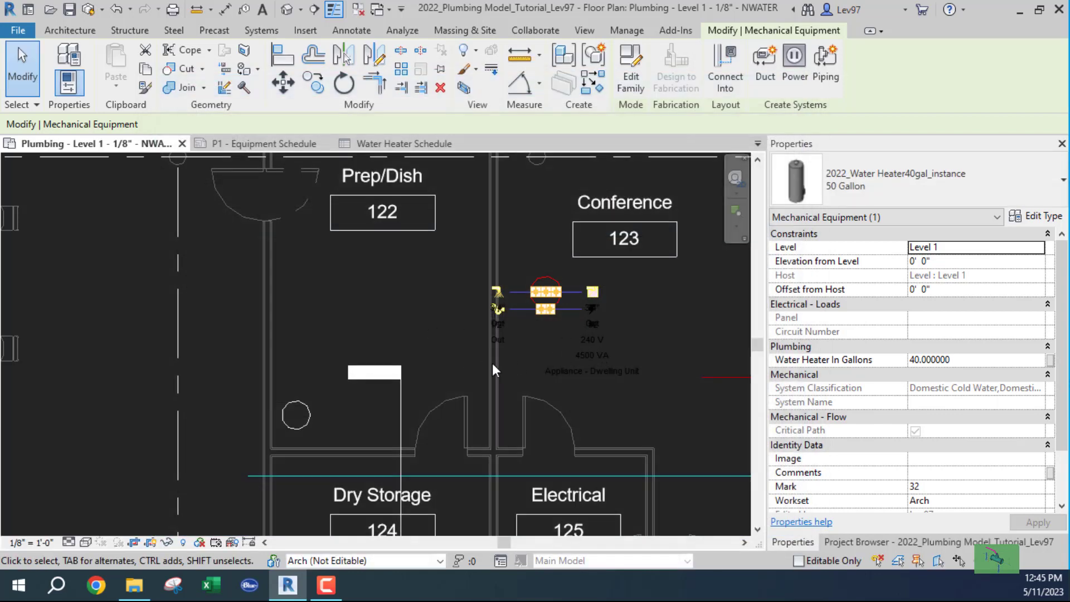
{"action": "left_click", "coordinate": [452, 290]}
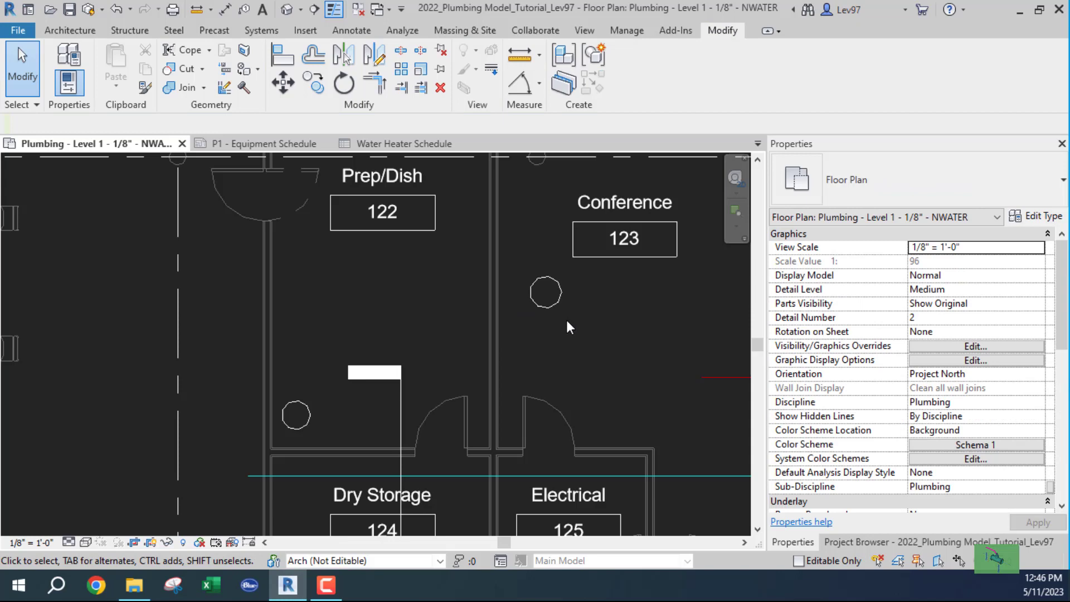
Compare the two water heaters and examine the Type Mark of the 40 Gallon one in Prep/Dish.
{"action": "left_click", "coordinate": [549, 310]}
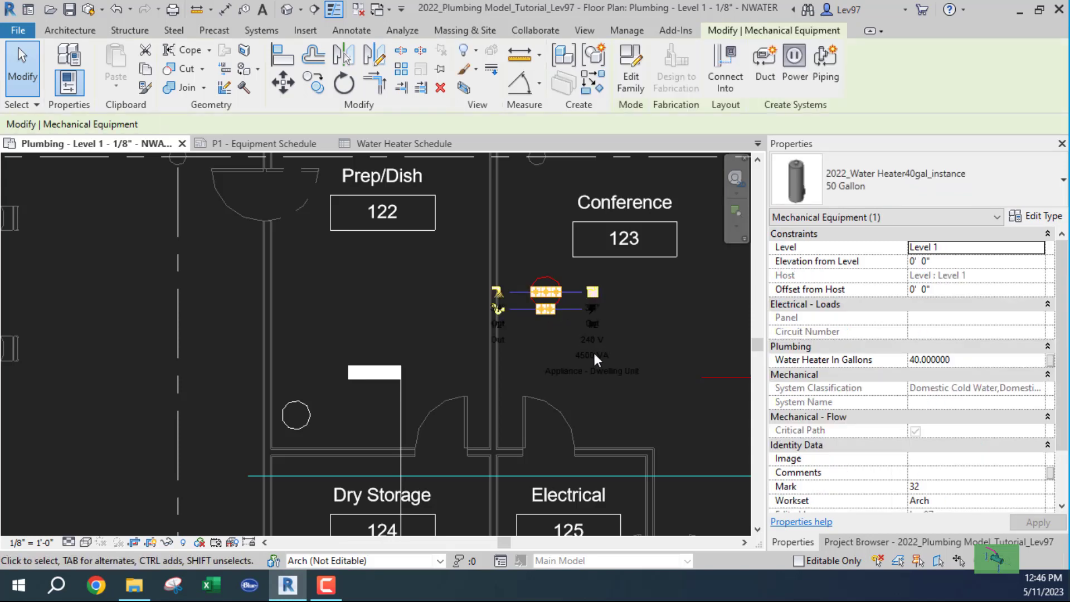
{"action": "left_click", "coordinate": [339, 339]}
{"action": "middle_click_drag", "start_coordinate": [324, 419], "coordinate": [359, 388]}
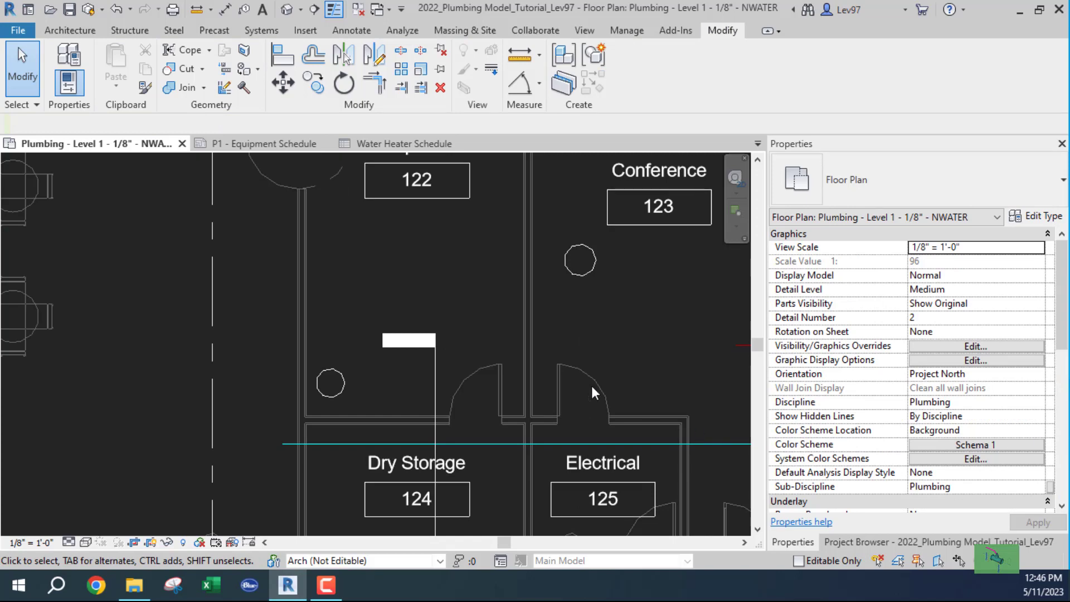
{"action": "left_click", "coordinate": [330, 393]}
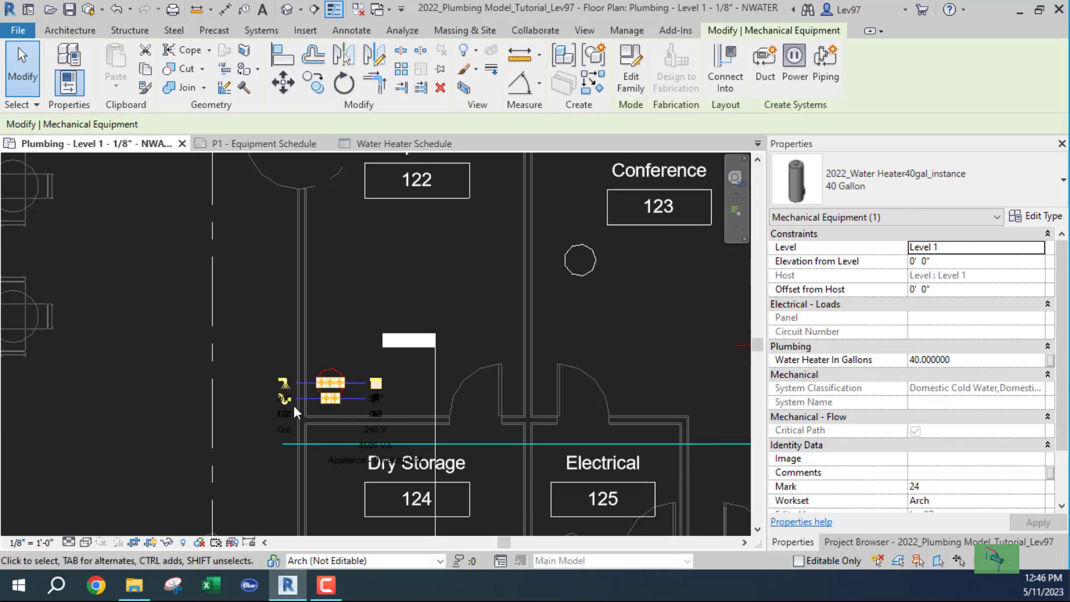
{"action": "left_click", "coordinate": [1046, 222]}
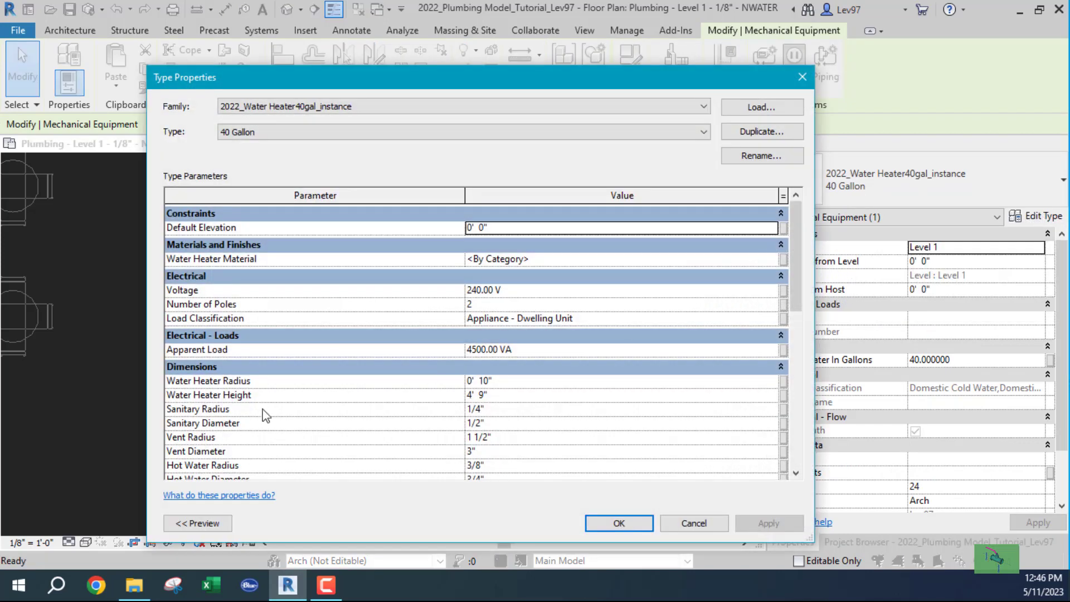
{"action": "scroll", "coordinate": [317, 410], "scroll_direction": "down", "scroll_amount": 2}
{"action": "scroll", "coordinate": [315, 410], "scroll_direction": "down", "scroll_amount": 5}
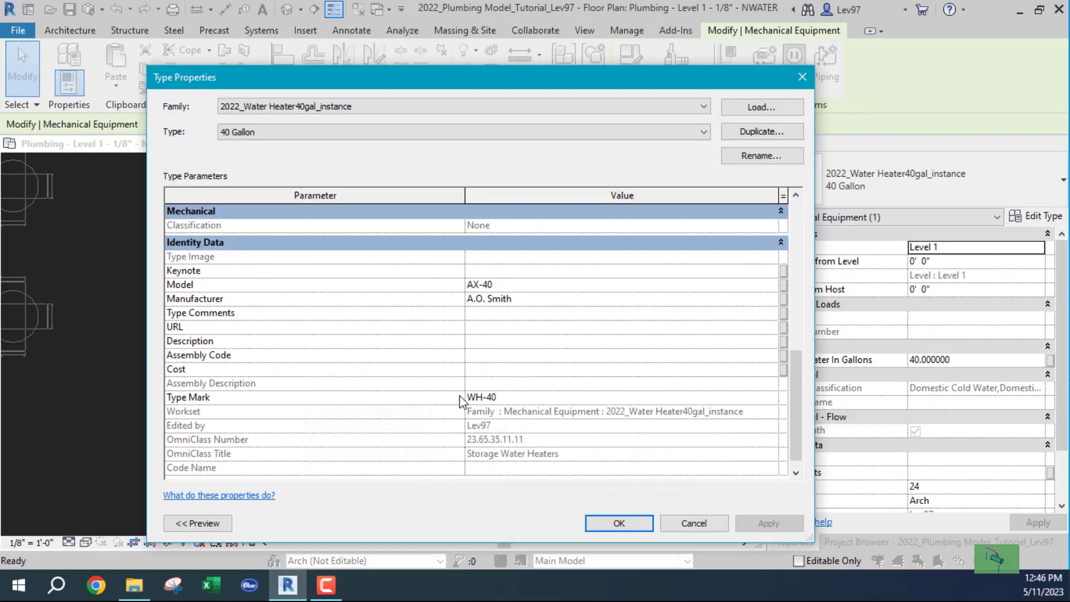
{"action": "left_click", "coordinate": [700, 528]}
{"action": "left_click", "coordinate": [425, 292]}
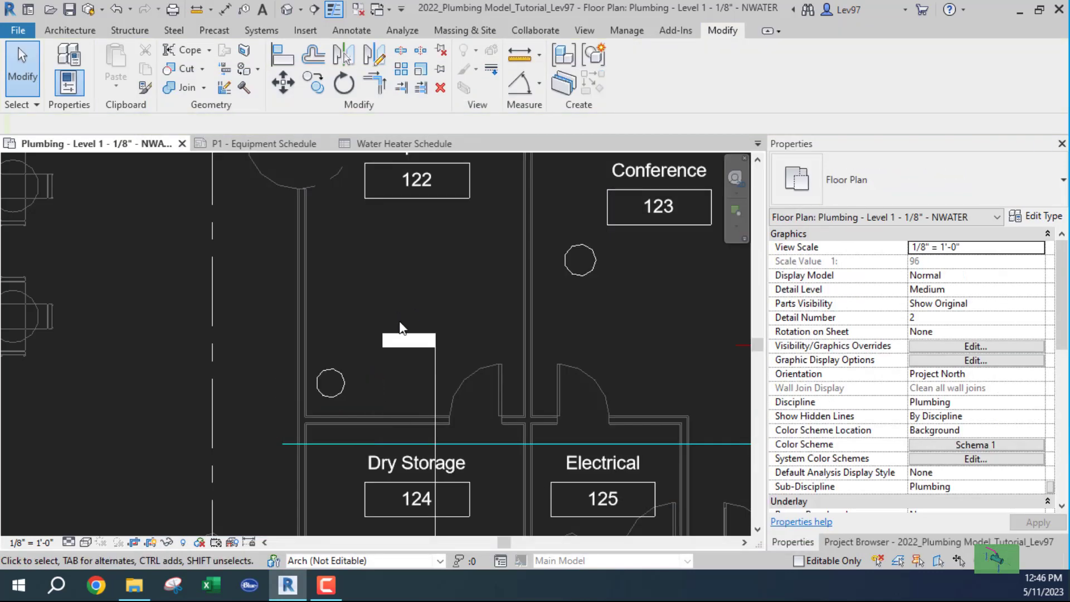
{"action": "left_click", "coordinate": [340, 391]}
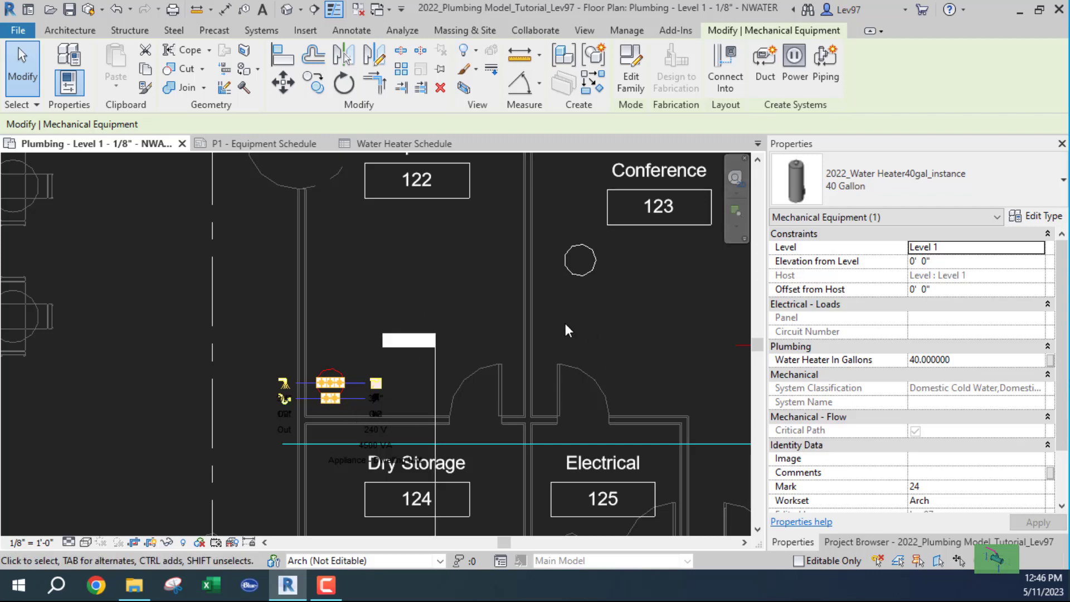
Examine the Type Mark in the type properties of the 50 Gallon water heater in Conference room 123.
{"action": "left_click", "coordinate": [594, 331]}
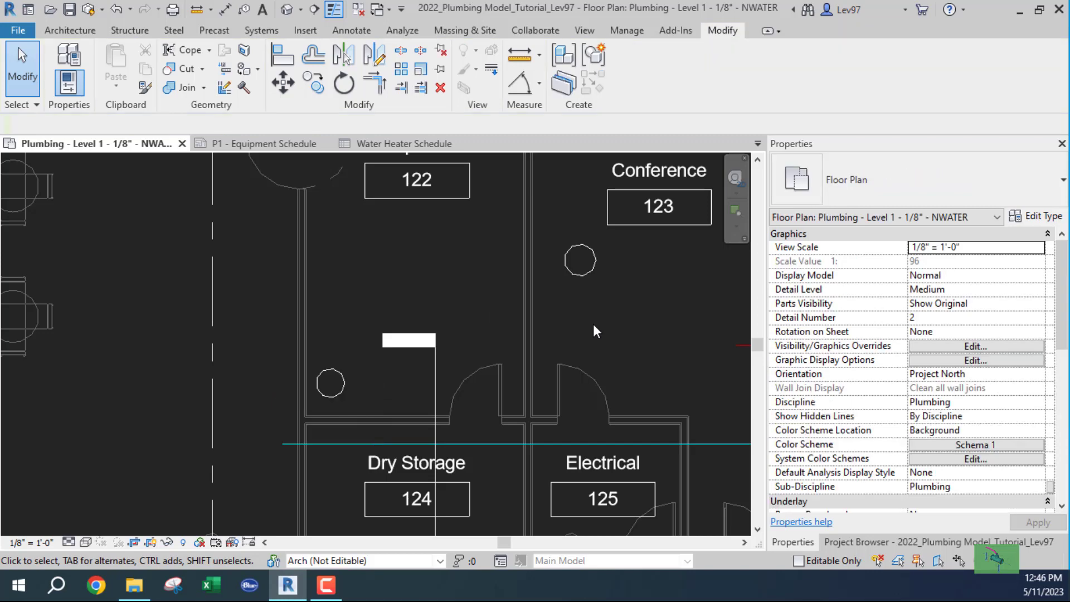
{"action": "left_click", "coordinate": [584, 269]}
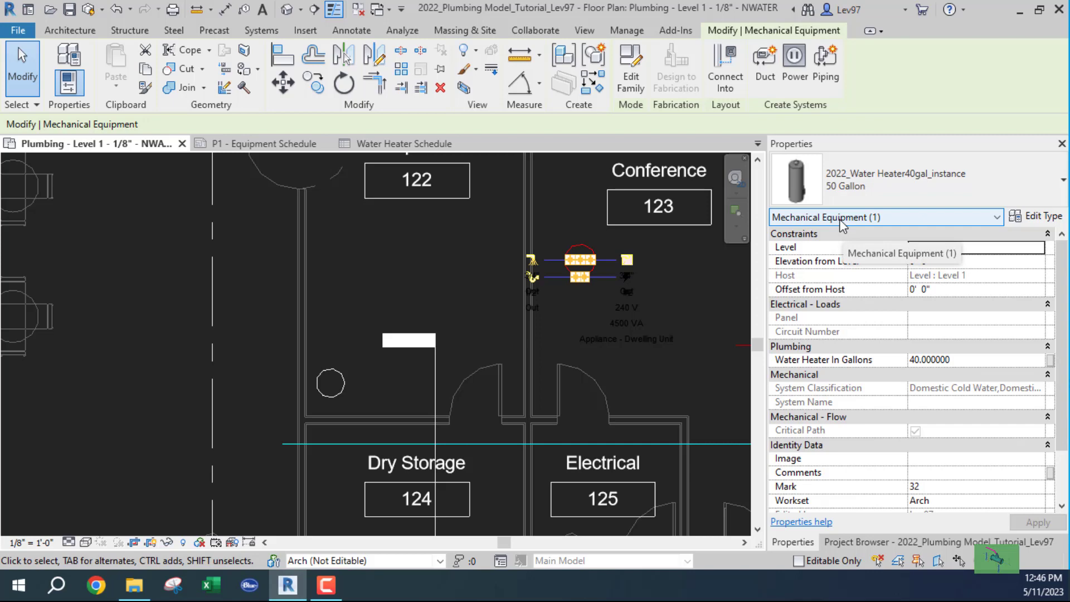
{"action": "left_click", "coordinate": [1044, 217]}
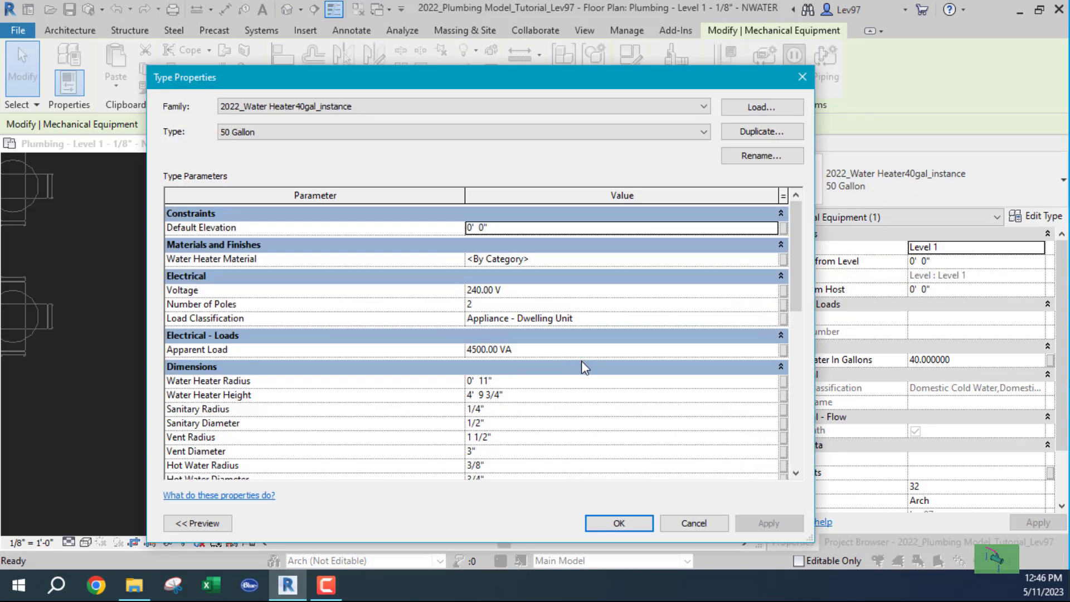
{"action": "scroll", "coordinate": [583, 363], "scroll_direction": "down", "scroll_amount": 8}
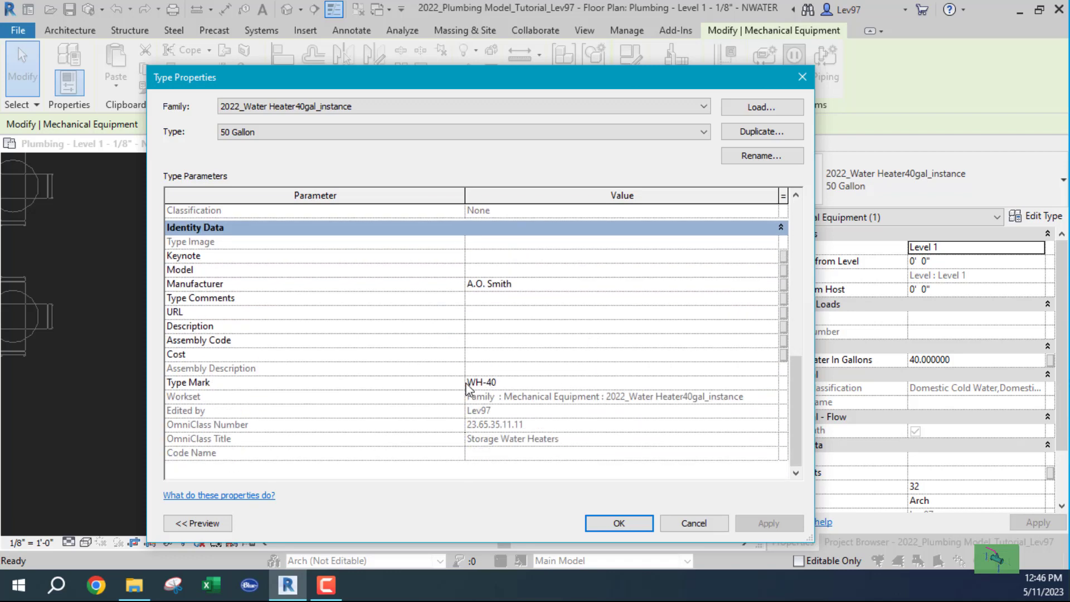
{"action": "left_click", "coordinate": [626, 524]}
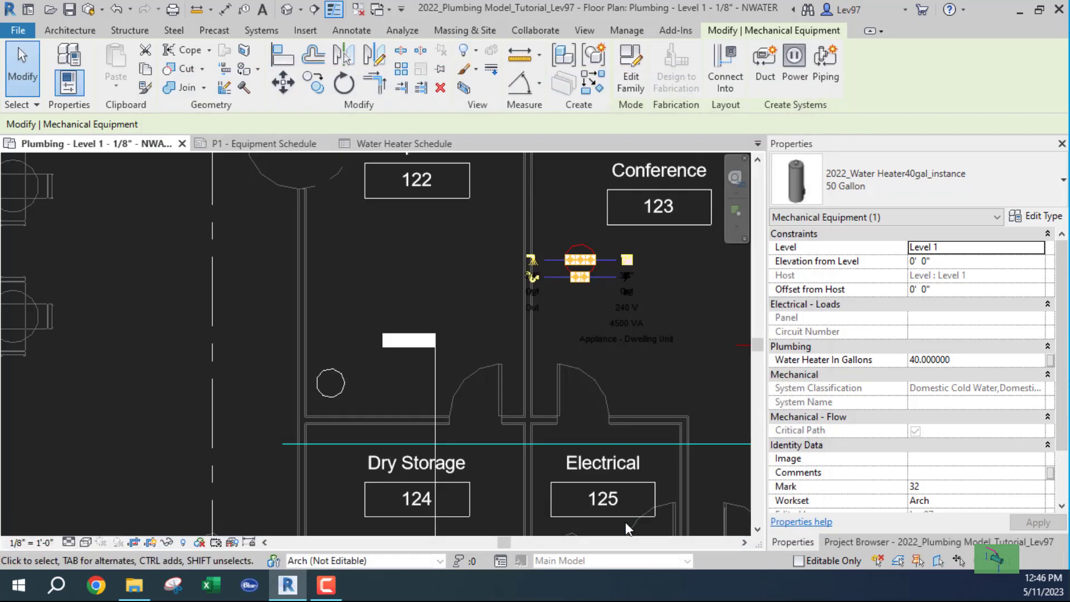
{"action": "left_click", "coordinate": [546, 295]}
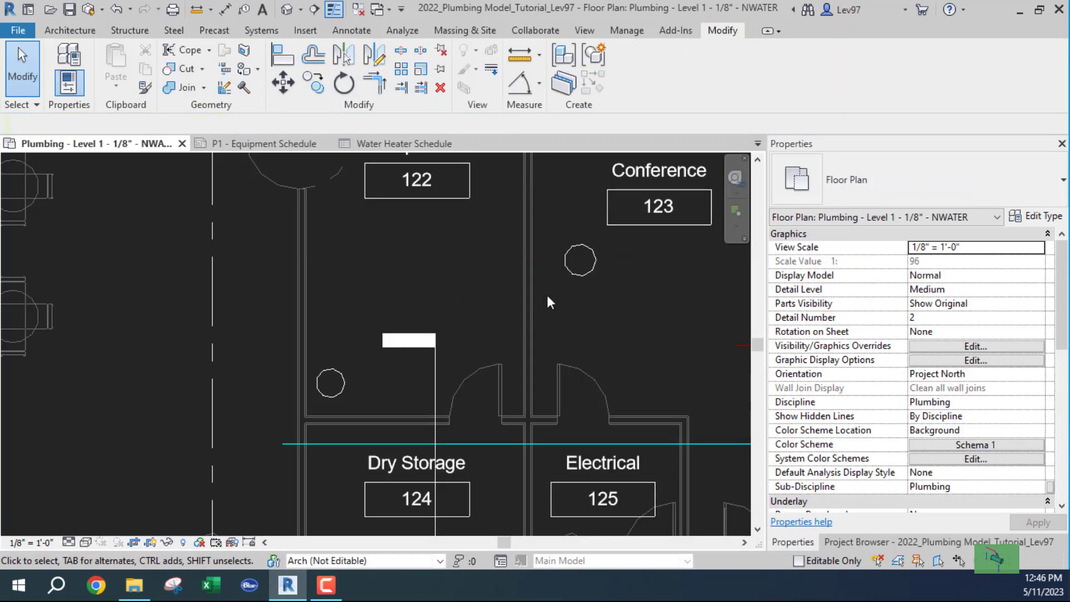
Compare the Type Mark of the 40 Gallon water heater in Prep/Dish with that of the 50 Gallon one in Conference.
{"action": "left_click", "coordinate": [584, 276]}
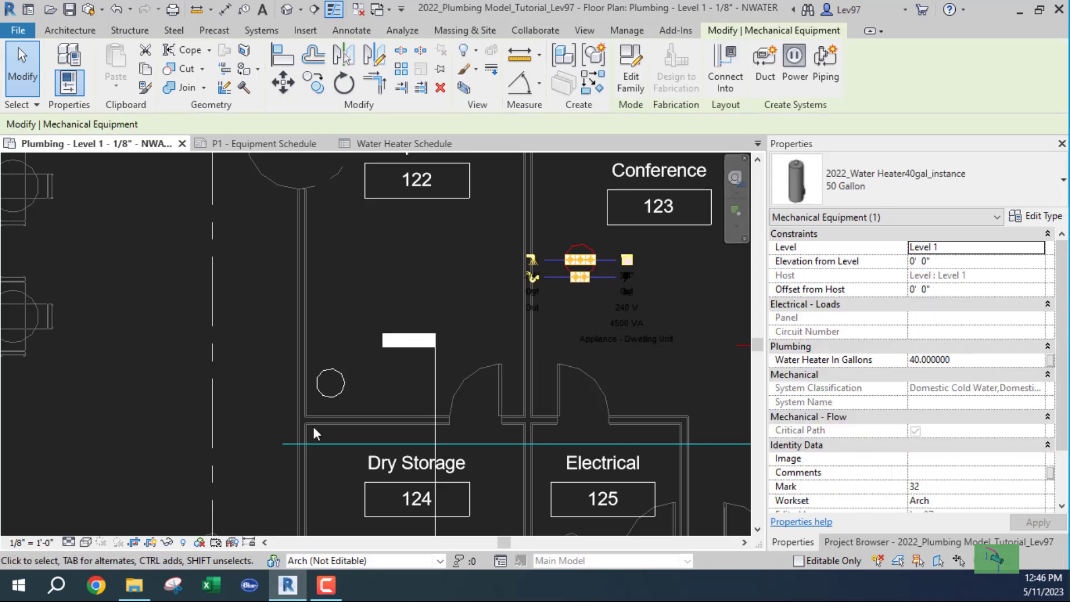
{"action": "left_click", "coordinate": [337, 390]}
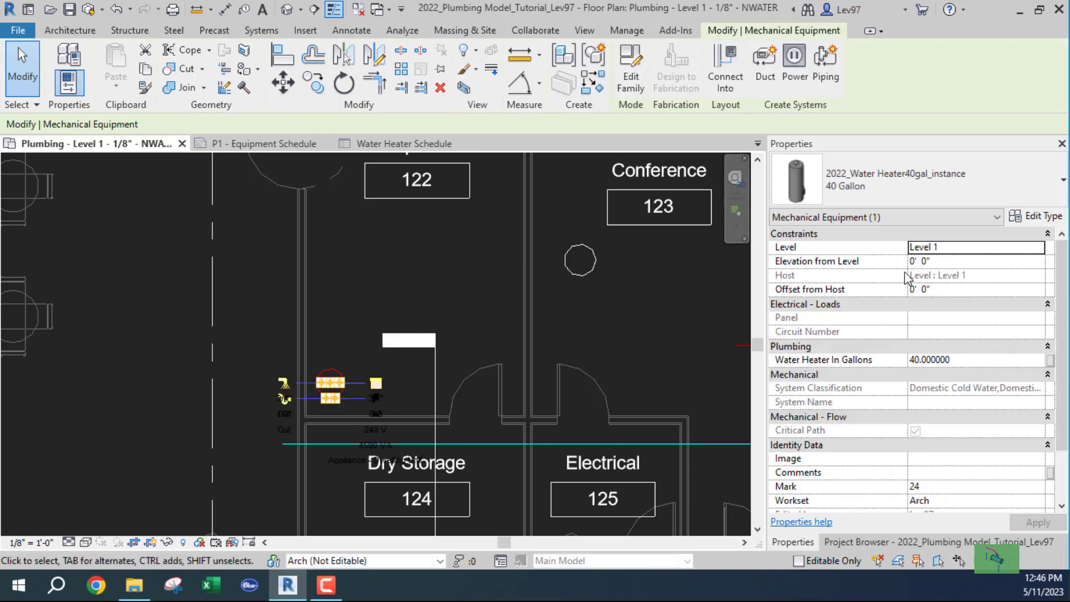
{"action": "left_click", "coordinate": [1052, 221]}
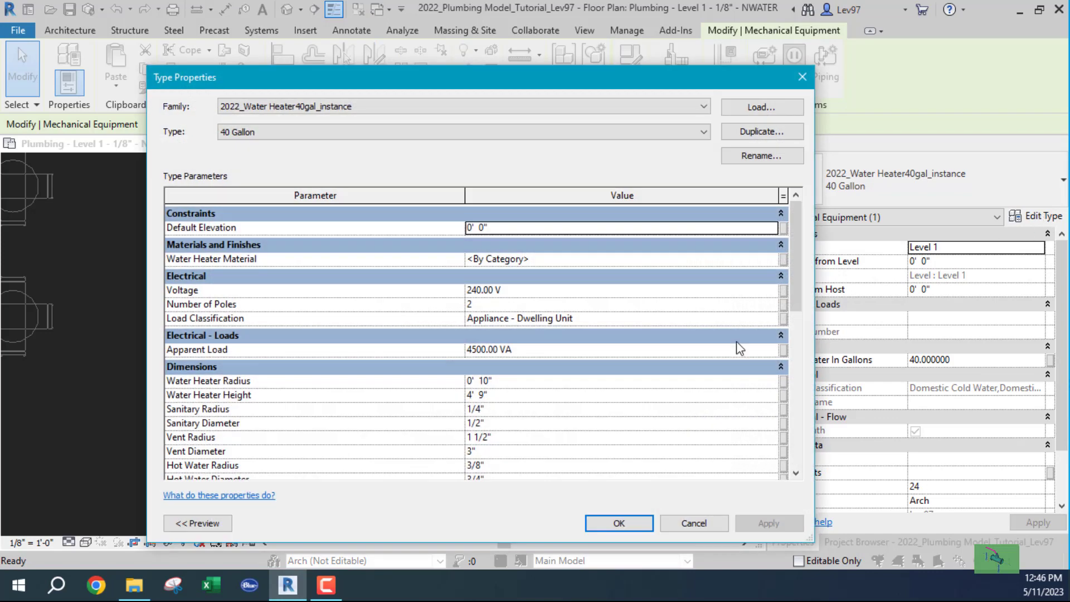
{"action": "scroll", "coordinate": [587, 350], "scroll_direction": "down", "scroll_amount": 8}
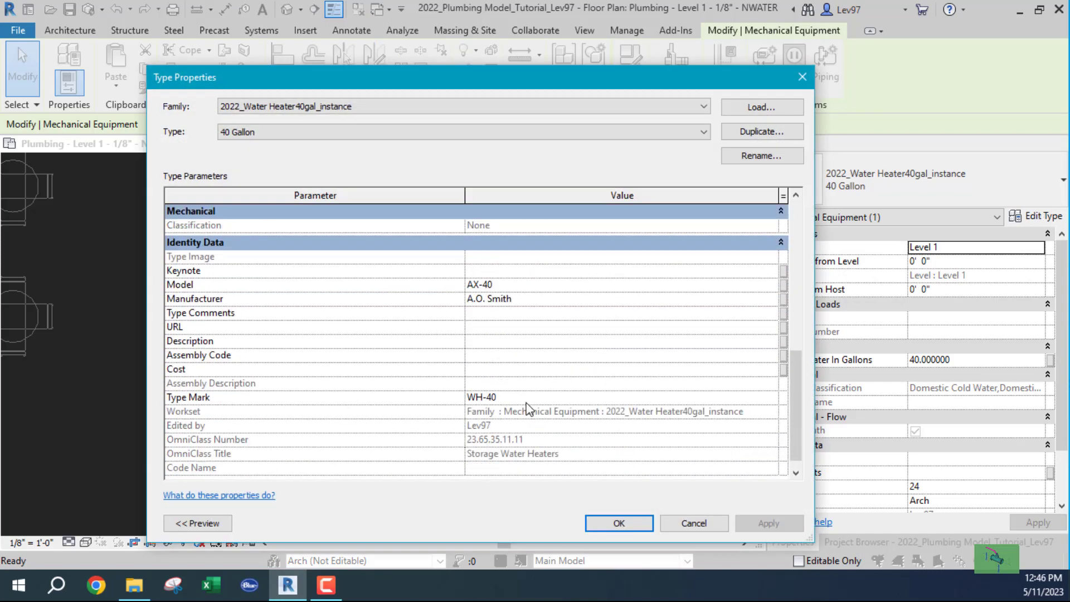
{"action": "left_click", "coordinate": [685, 521]}
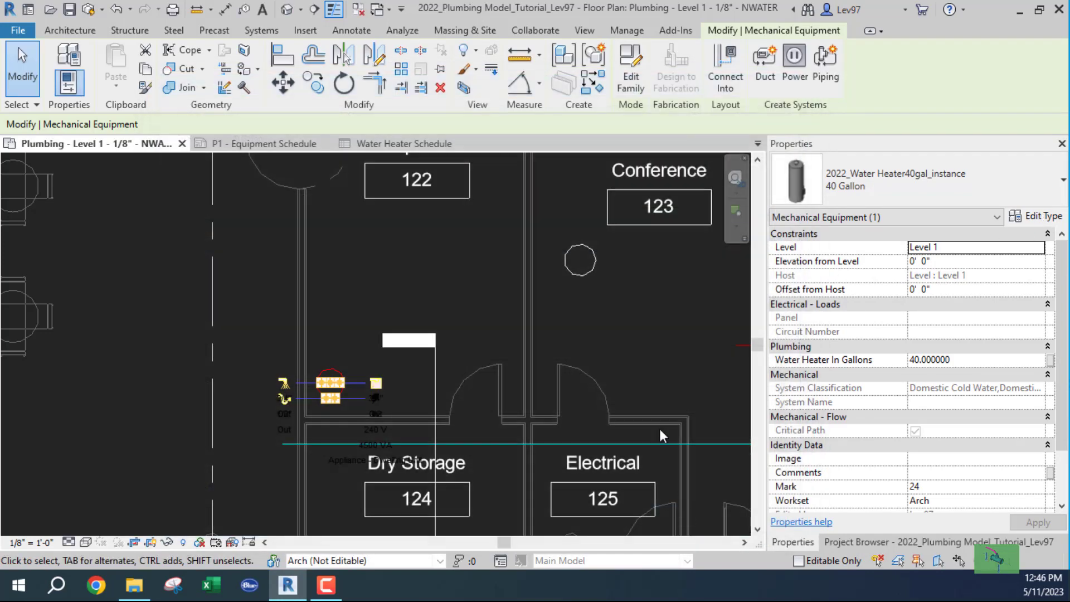
{"action": "left_click", "coordinate": [571, 272]}
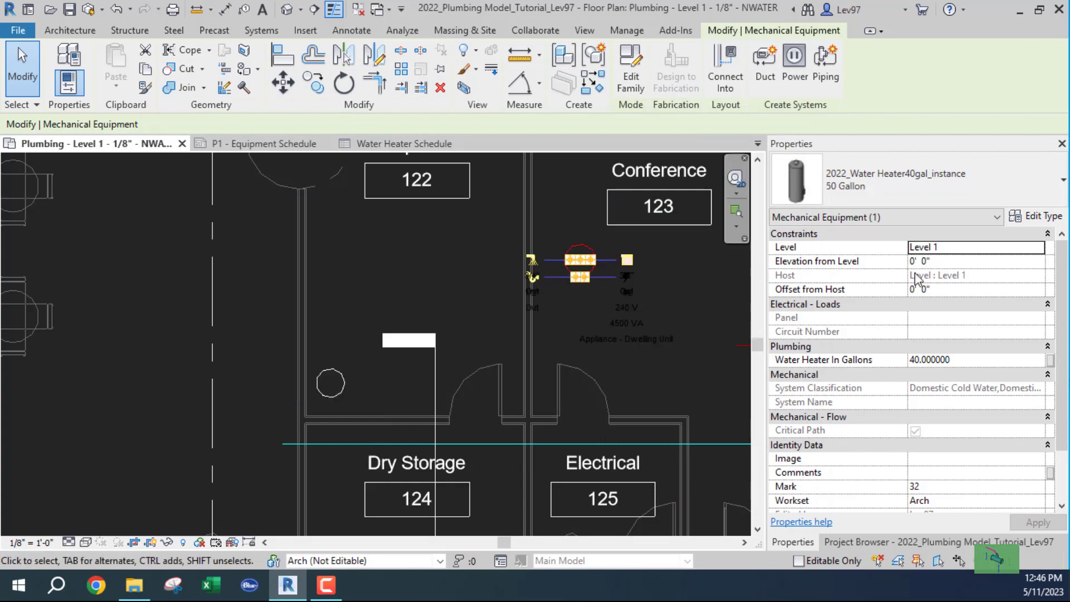
{"action": "left_click", "coordinate": [1037, 216]}
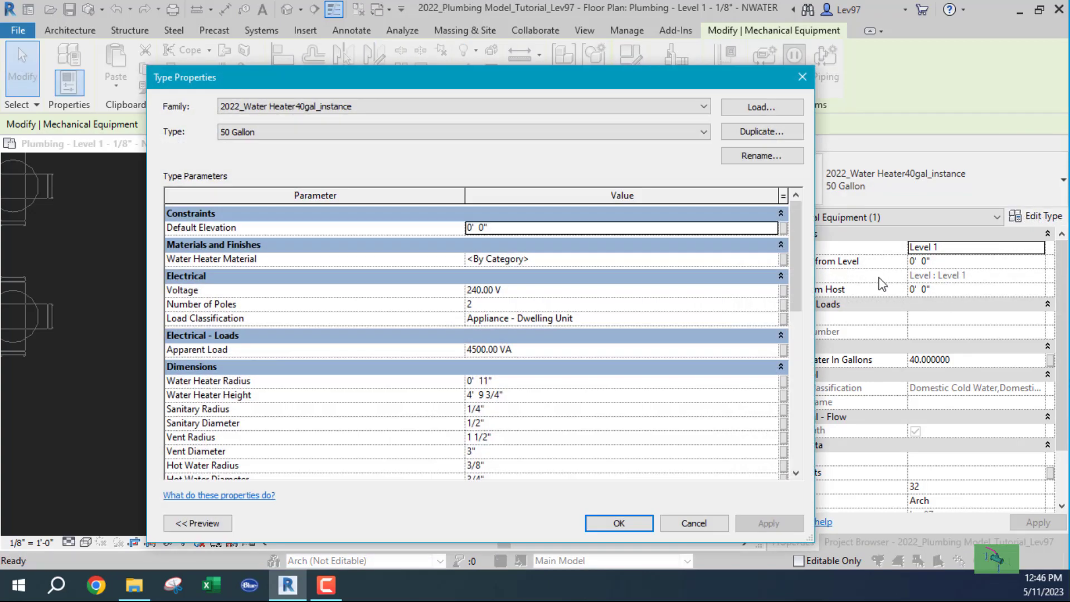
{"action": "scroll", "coordinate": [548, 368], "scroll_direction": "down", "scroll_amount": 7}
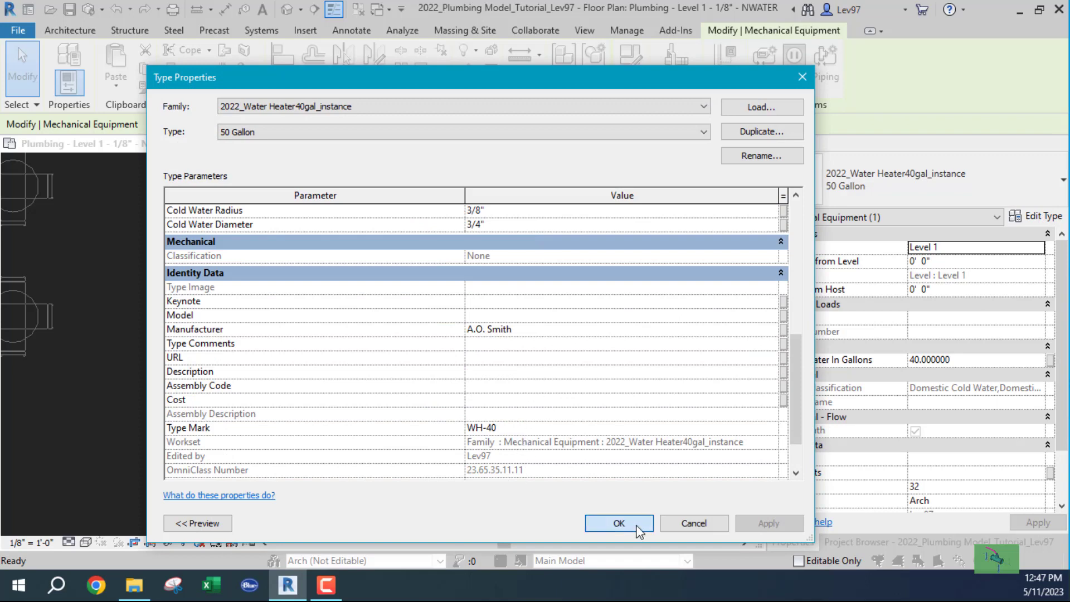
{"action": "left_click", "coordinate": [592, 524]}
{"action": "left_click", "coordinate": [410, 278]}
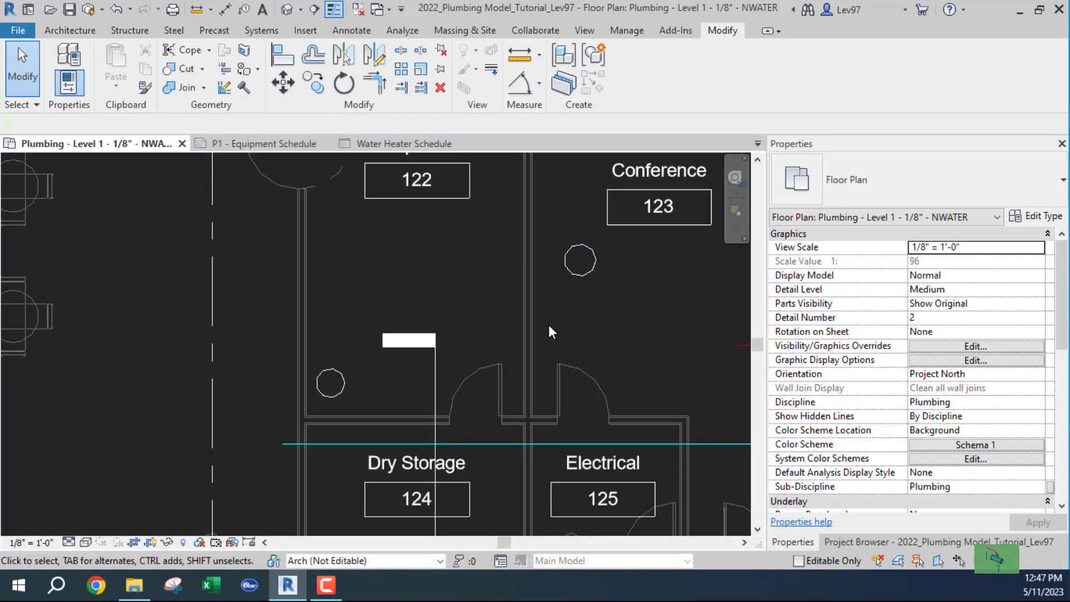
Set the Type Mark of the 40 Gallon water heater type in Prep/Dish to WH-50.
{"action": "left_click", "coordinate": [589, 270]}
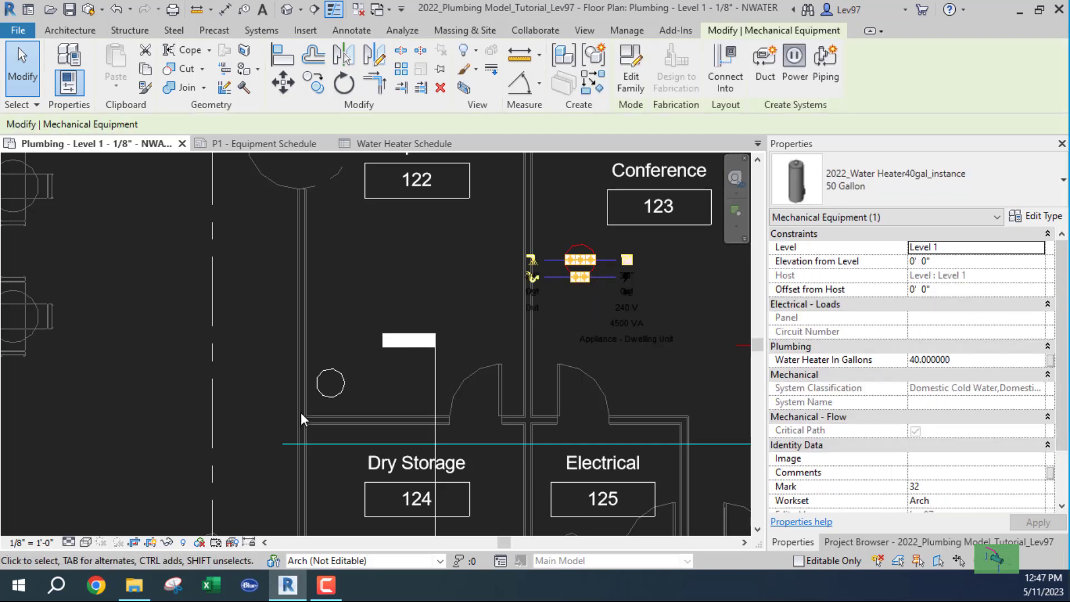
{"action": "left_click", "coordinate": [340, 391]}
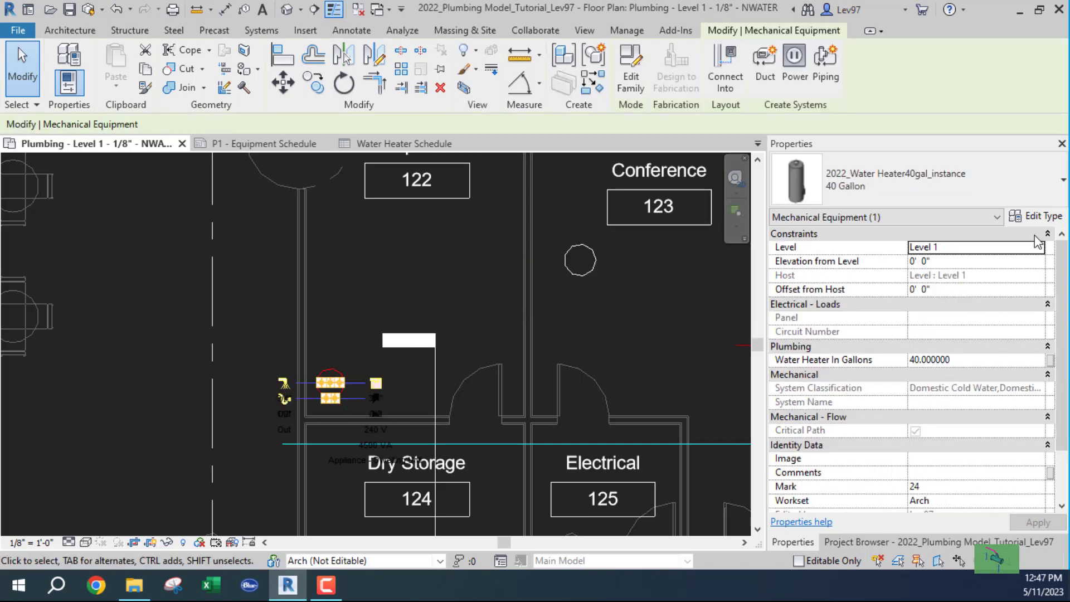
{"action": "left_click", "coordinate": [1033, 218]}
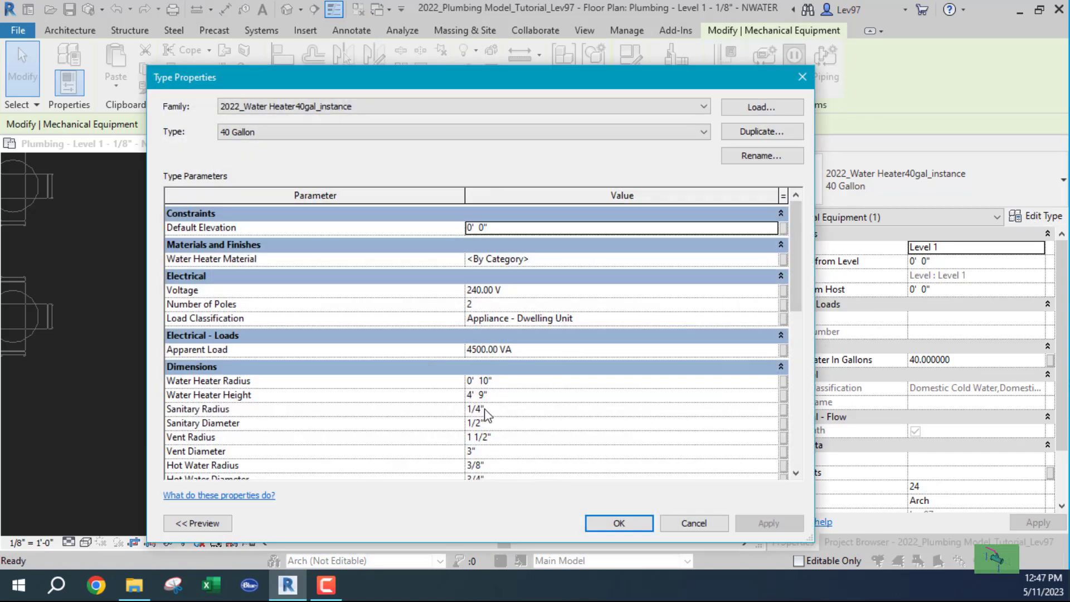
{"action": "scroll", "coordinate": [491, 418], "scroll_direction": "down", "scroll_amount": 5}
{"action": "left_click", "coordinate": [492, 384]}
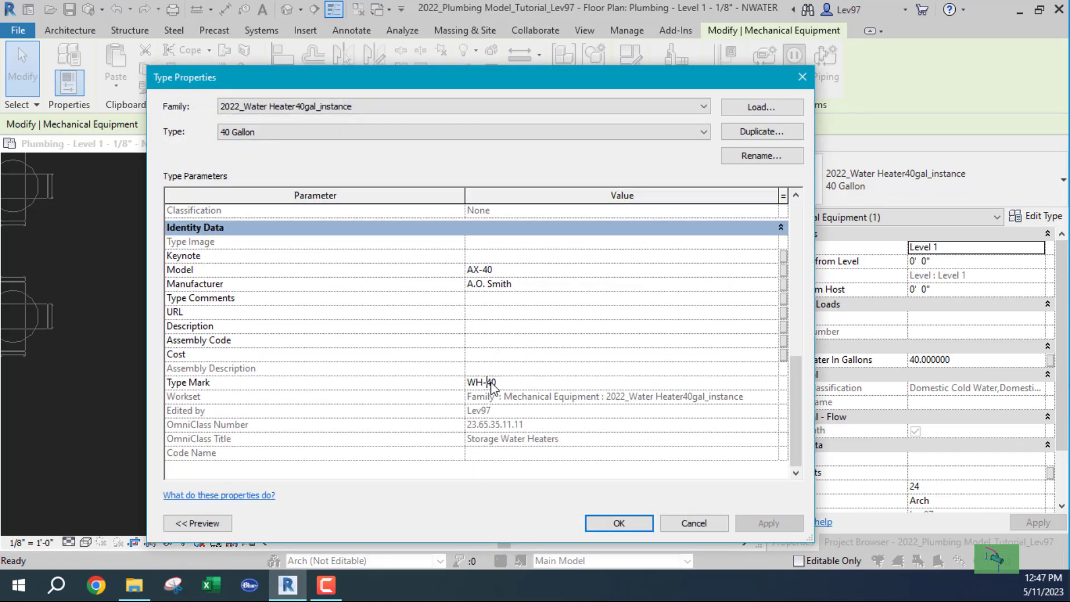
{"action": "key", "text": "BackSpace"}
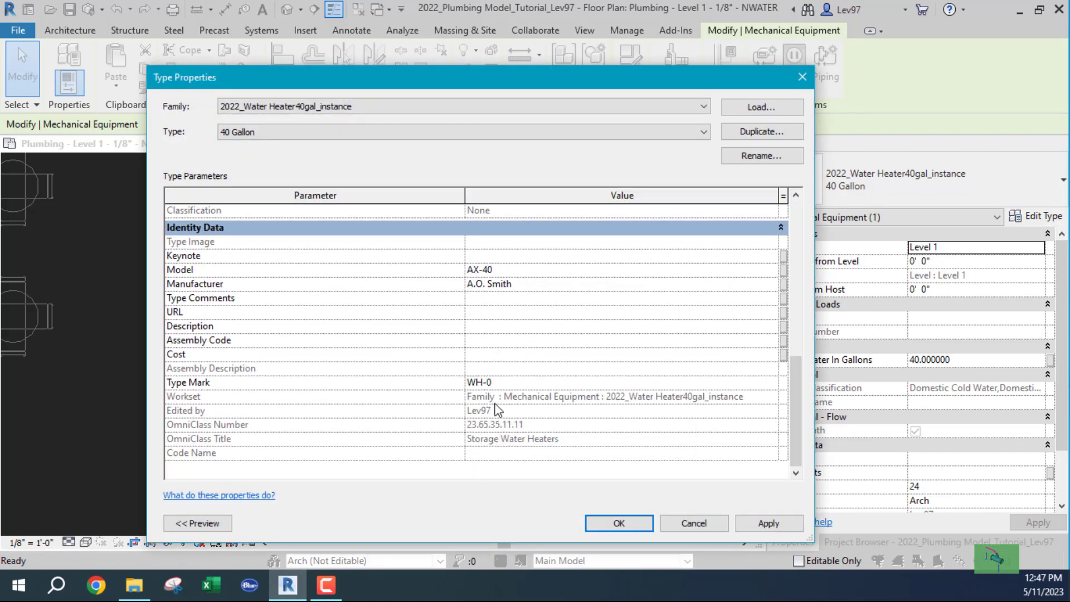
{"action": "type", "text": "5"}
{"action": "left_click", "coordinate": [619, 524]}
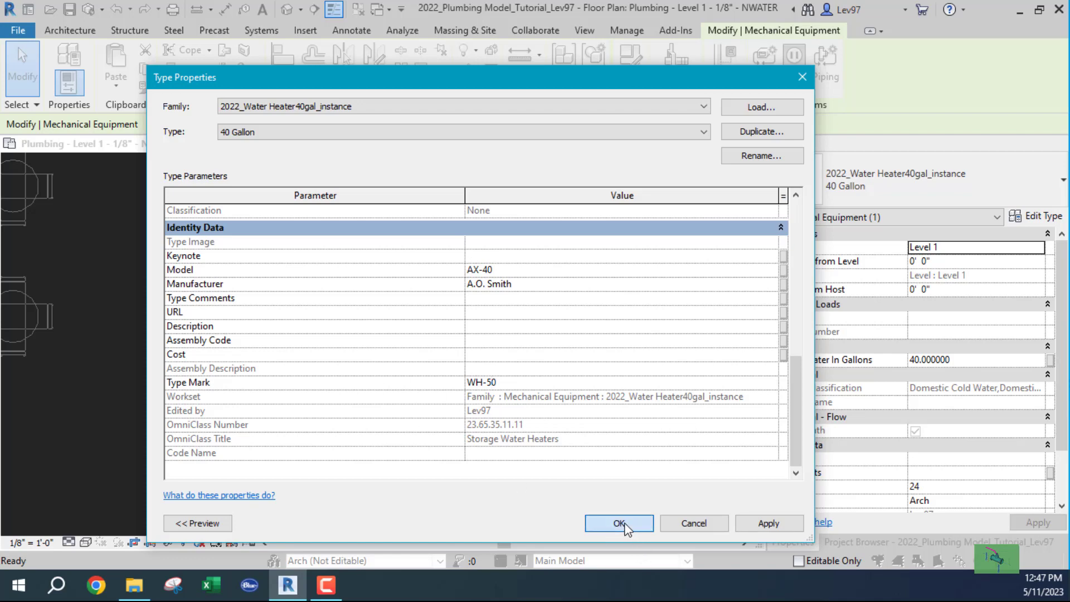
Set the Type Mark of the 50 Gallon water heater type in Conference to WH-50 and accept the duplicate value.
{"action": "left_click", "coordinate": [587, 275]}
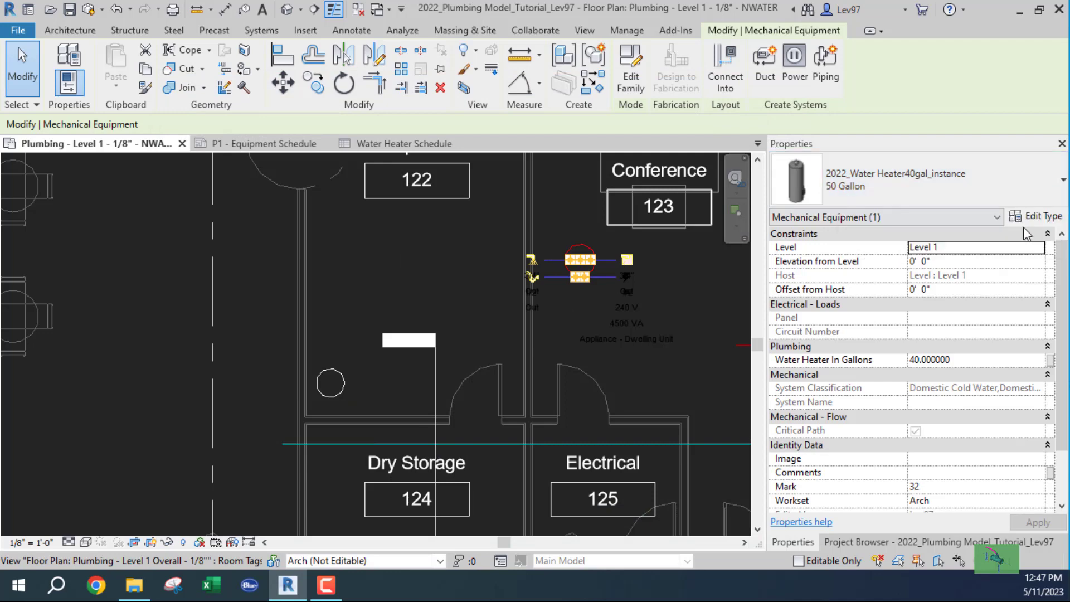
{"action": "left_click", "coordinate": [1044, 216]}
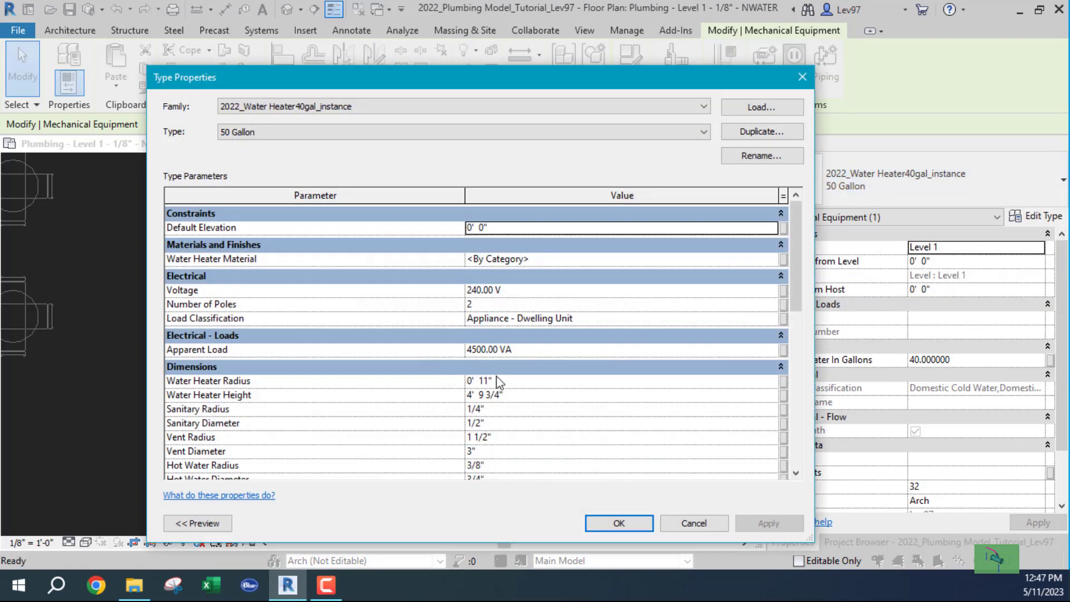
{"action": "scroll", "coordinate": [591, 389], "scroll_direction": "down", "scroll_amount": 7}
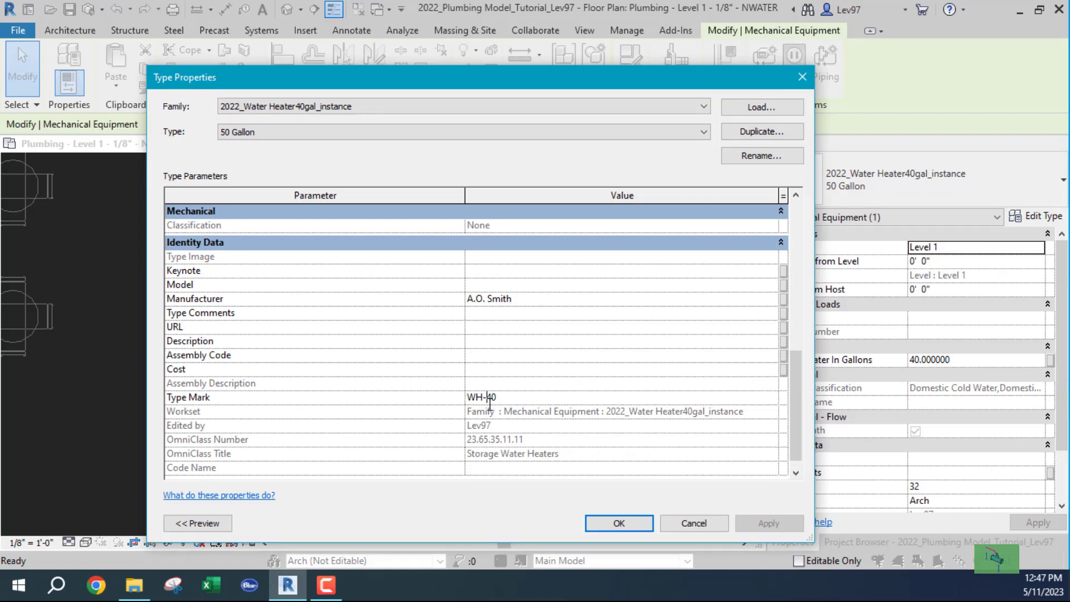
{"action": "key", "text": "Delete"}
{"action": "type", "text": "5"}
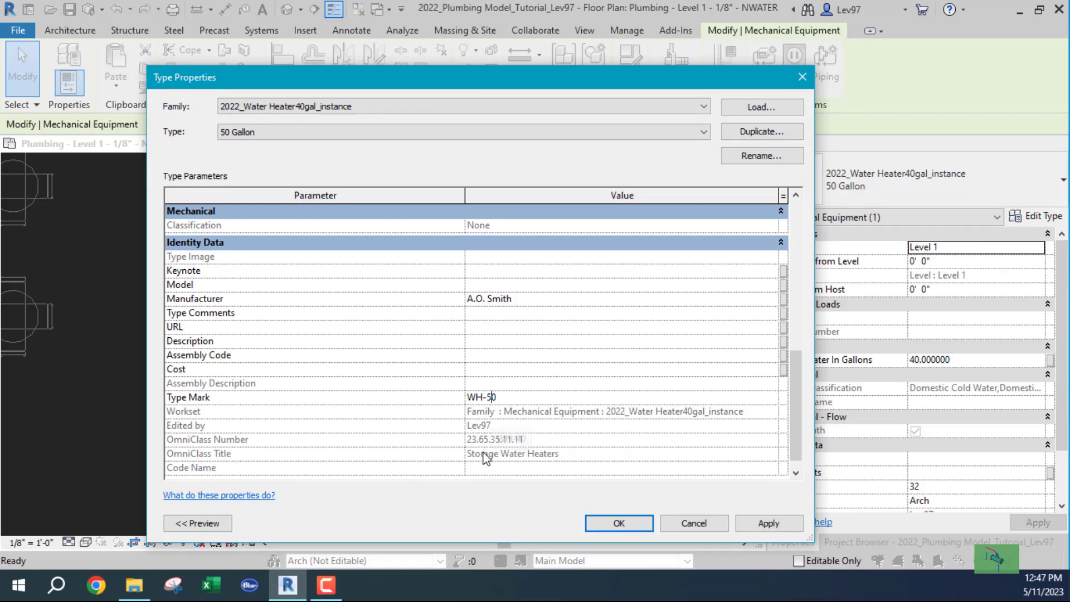
{"action": "left_click", "coordinate": [625, 528]}
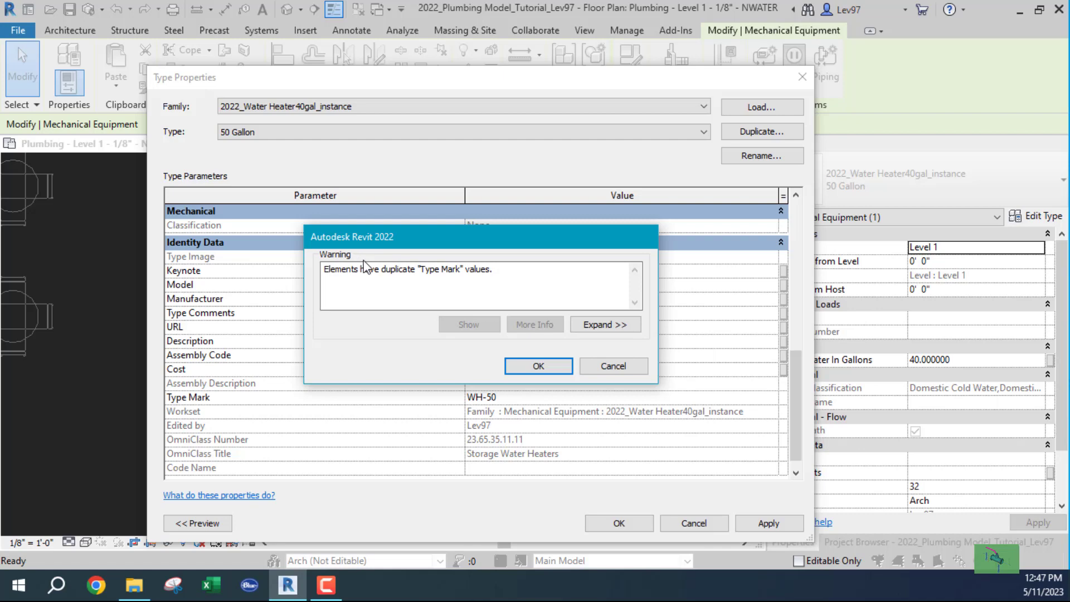
{"action": "left_click", "coordinate": [538, 367]}
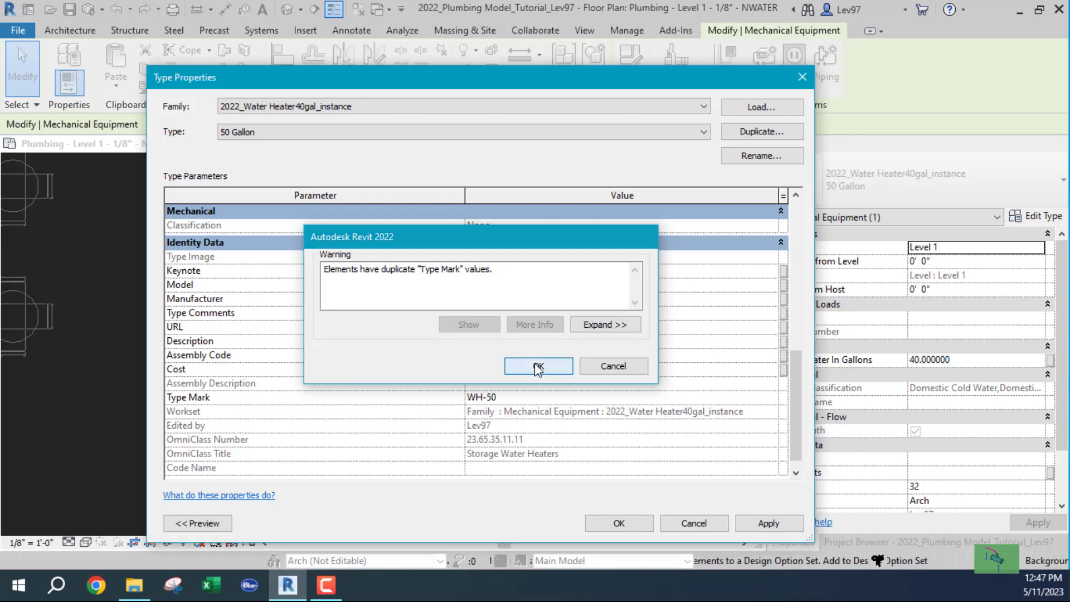
{"action": "left_click", "coordinate": [404, 273]}
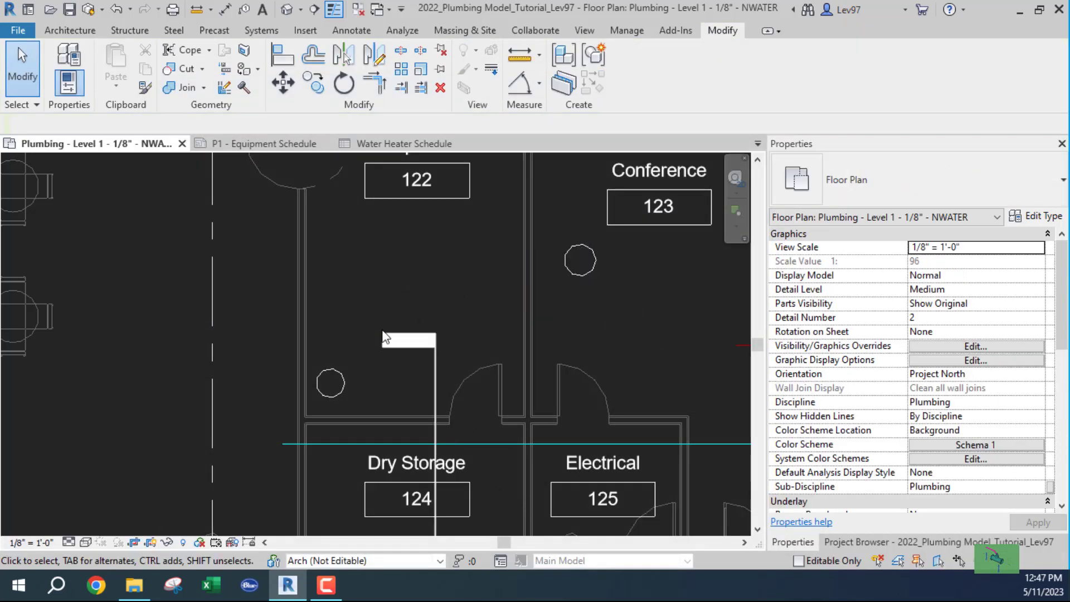
Check the Type Mark in the type properties of the 40 Gallon water heater, followed by the 50 Gallon one.
{"action": "left_click", "coordinate": [339, 396]}
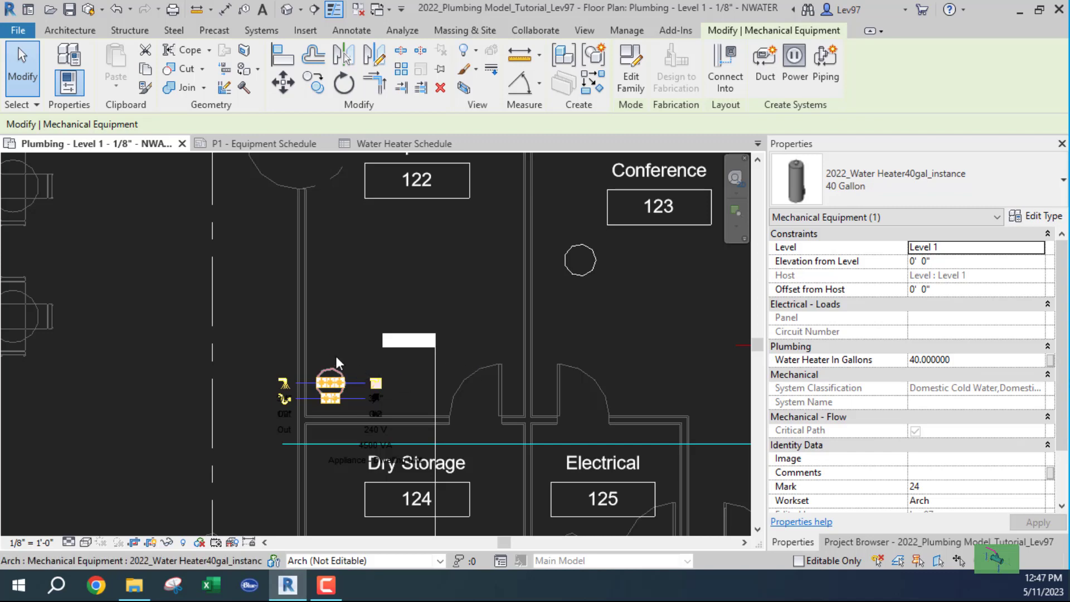
{"action": "left_click", "coordinate": [1039, 218]}
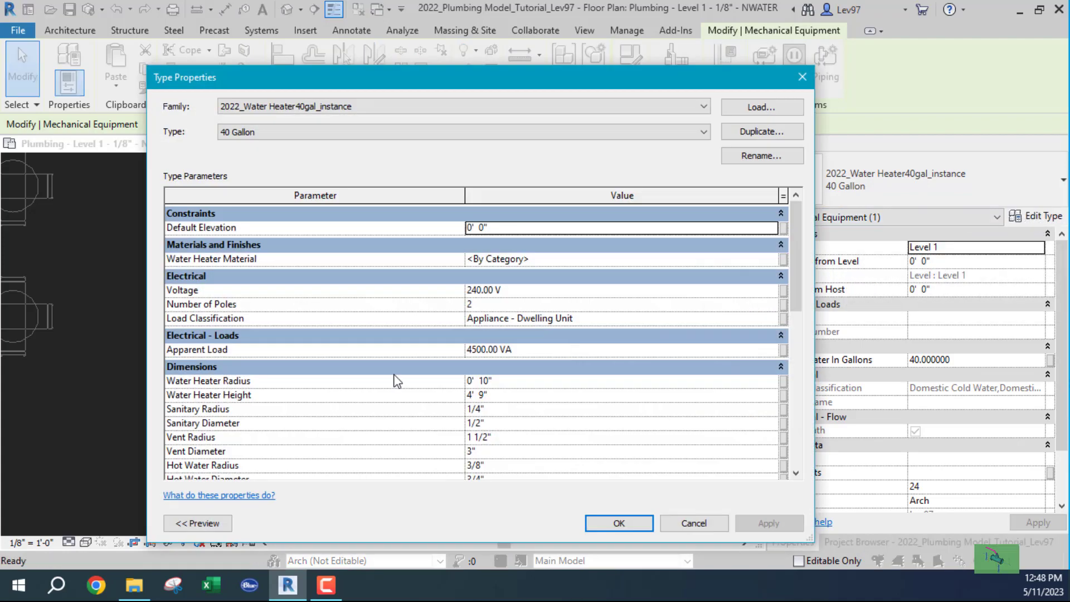
{"action": "scroll", "coordinate": [336, 403], "scroll_direction": "down", "scroll_amount": 8}
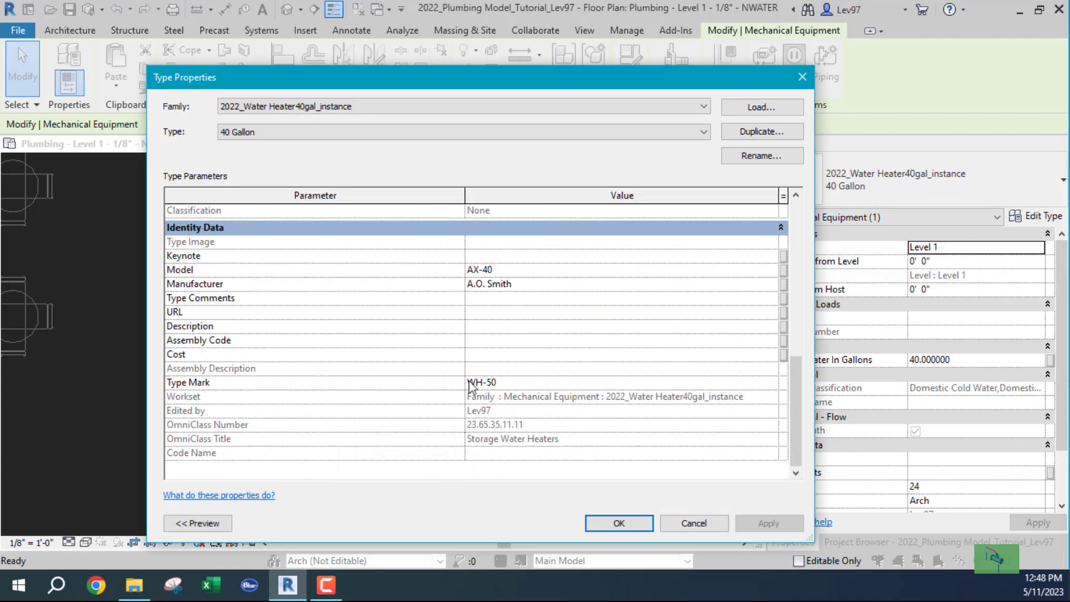
{"action": "left_click", "coordinate": [694, 523]}
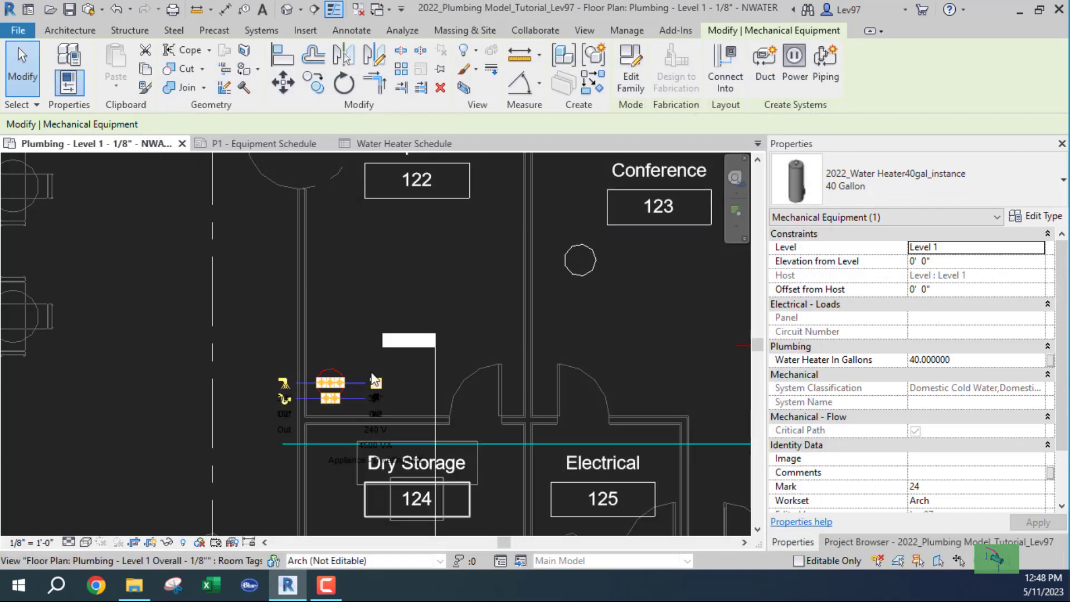
{"action": "left_click", "coordinate": [594, 303]}
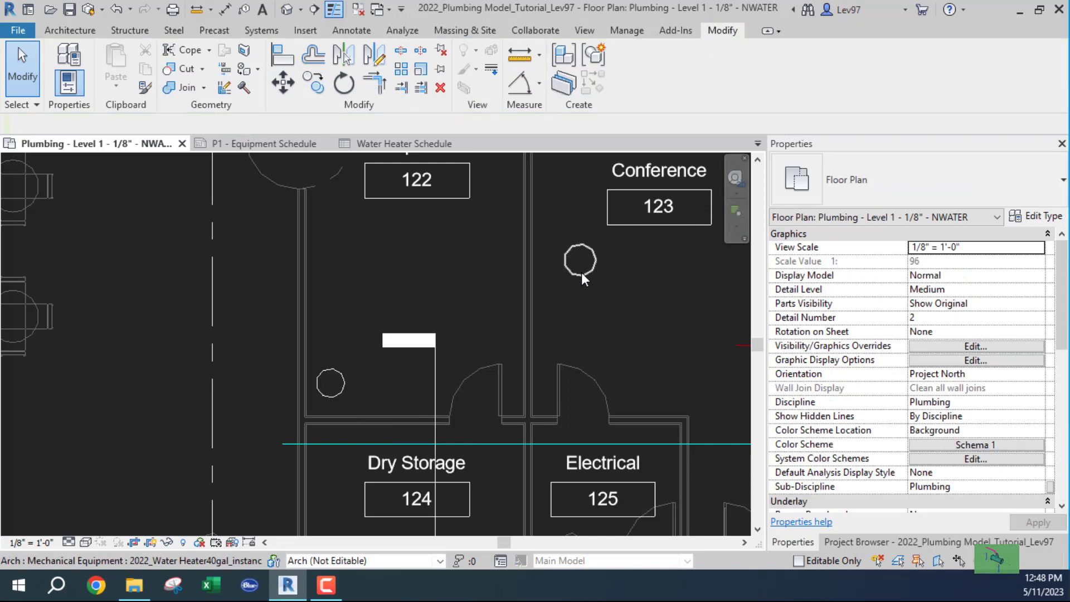
{"action": "left_click", "coordinate": [580, 272]}
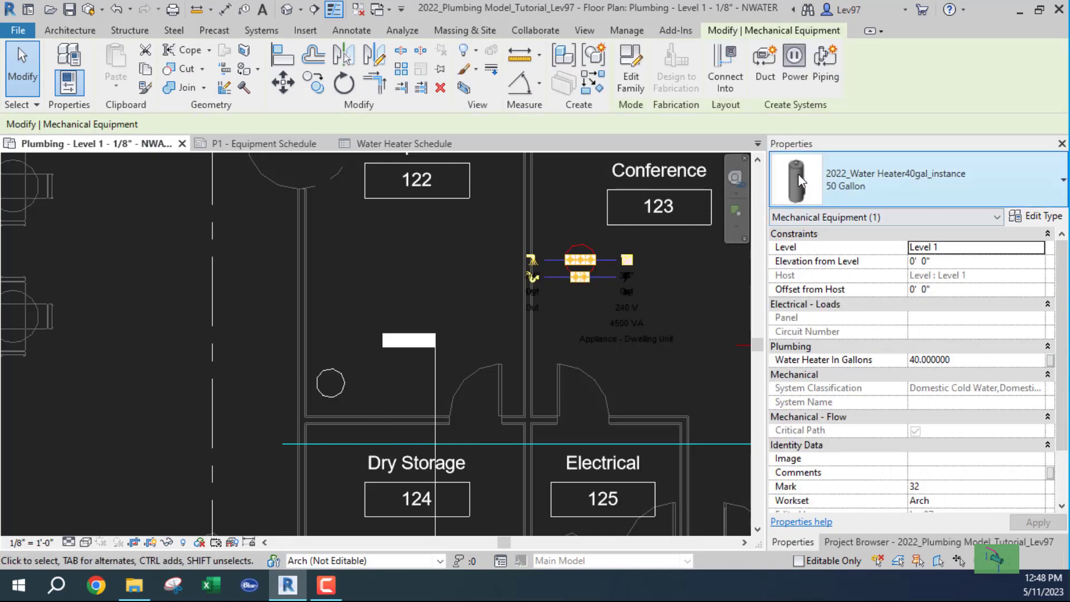
{"action": "left_click", "coordinate": [1040, 217]}
{"action": "scroll", "coordinate": [546, 346], "scroll_direction": "down", "scroll_amount": 10}
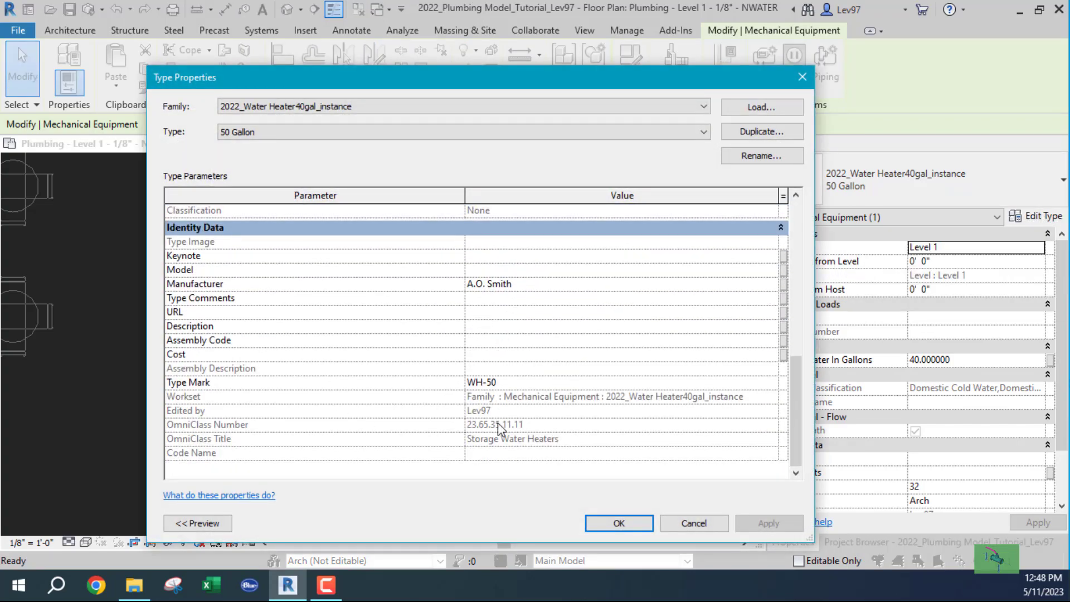
Close the open type properties and recheck the Type Mark of the Conference water heater after selecting the Prep/Dish one.
{"action": "left_click", "coordinate": [694, 521]}
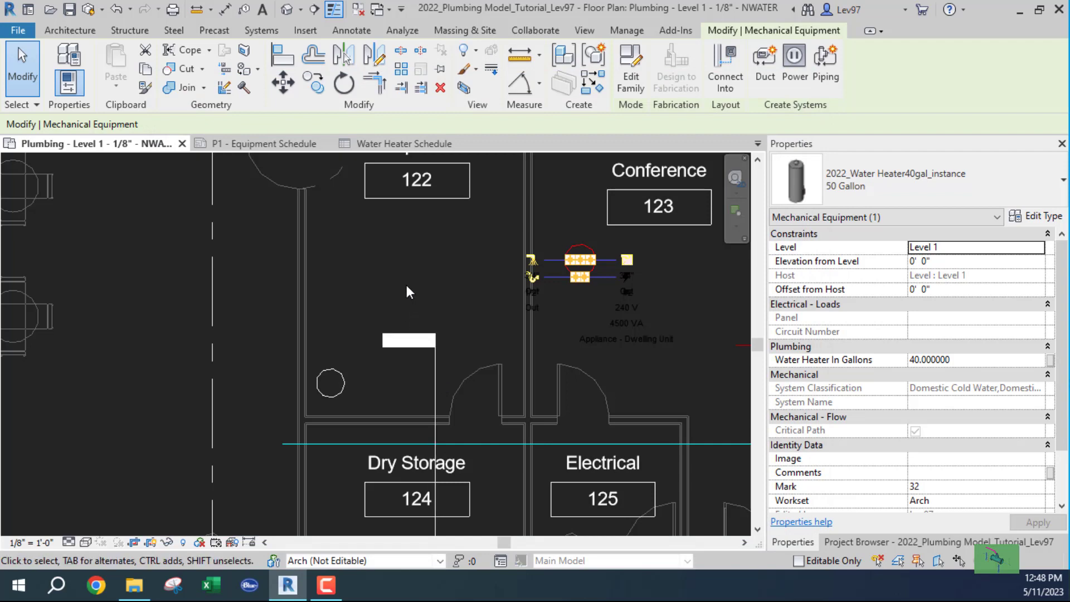
{"action": "key", "text": "Escape"}
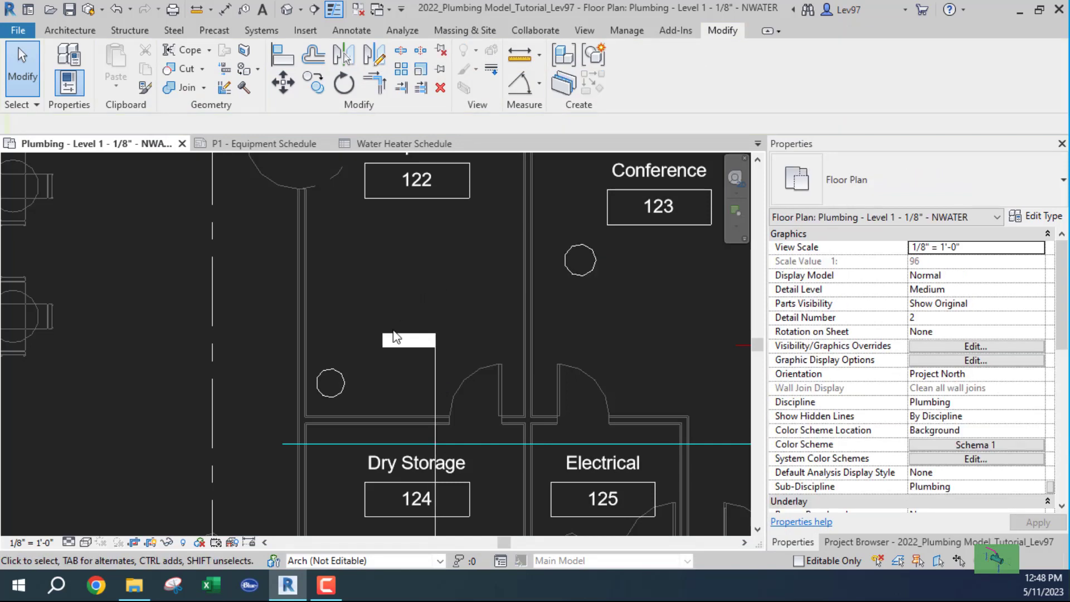
{"action": "left_click", "coordinate": [342, 396]}
{"action": "middle_click_drag", "start_coordinate": [419, 407], "coordinate": [467, 383]}
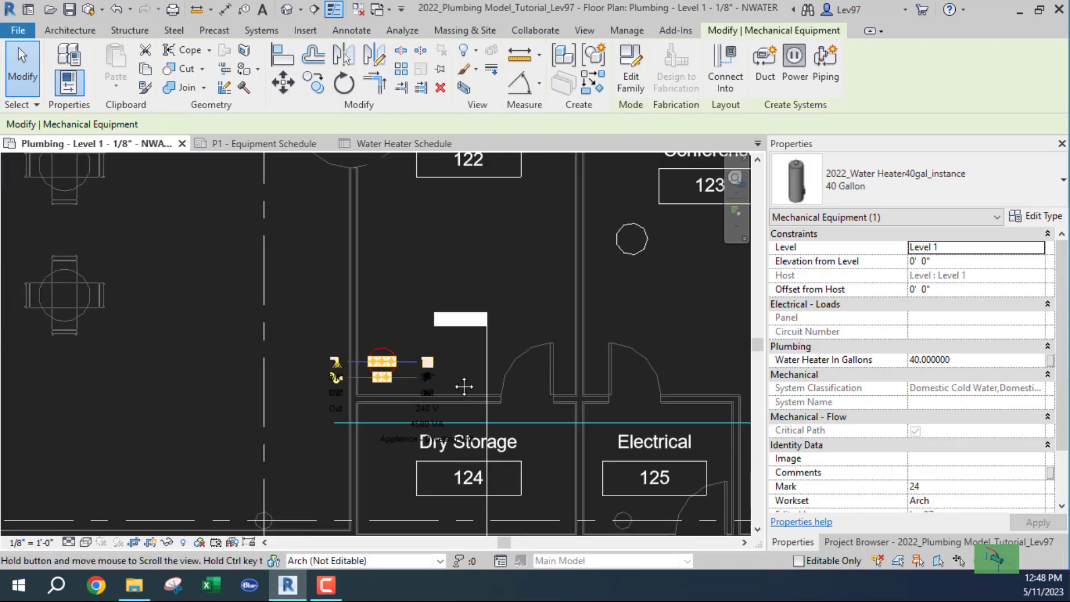
{"action": "left_click", "coordinate": [444, 263]}
{"action": "left_click", "coordinate": [631, 254]}
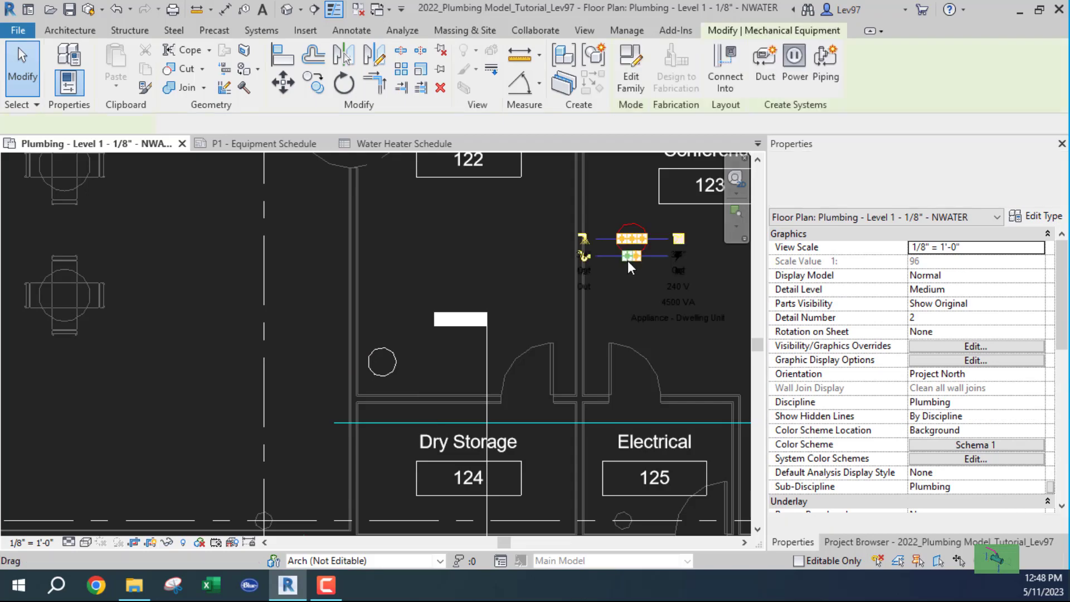
{"action": "left_click", "coordinate": [1036, 217]}
{"action": "scroll", "coordinate": [432, 410], "scroll_direction": "down", "scroll_amount": 8}
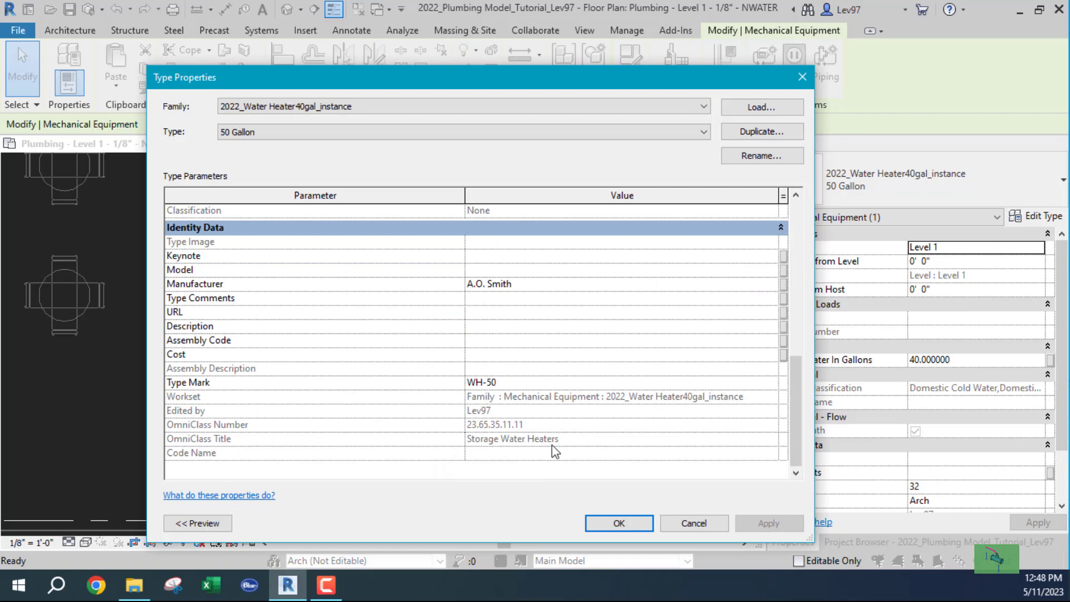
{"action": "left_click", "coordinate": [693, 523]}
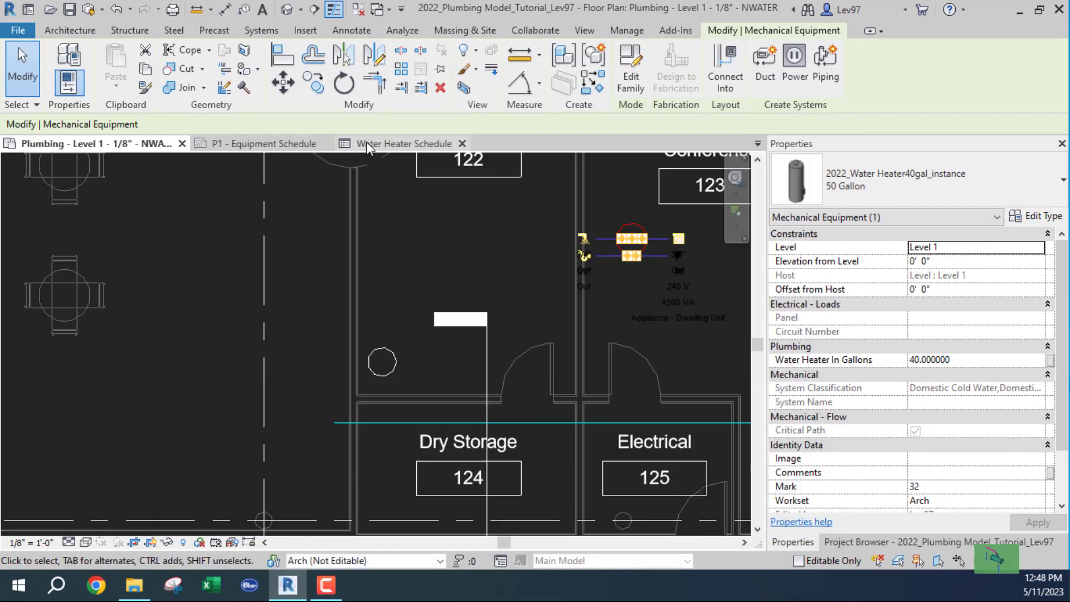
Compare the water heater schedule on sheet P1 - Equipment Schedule with the Water Heater Schedule view.
{"action": "left_click", "coordinate": [227, 146]}
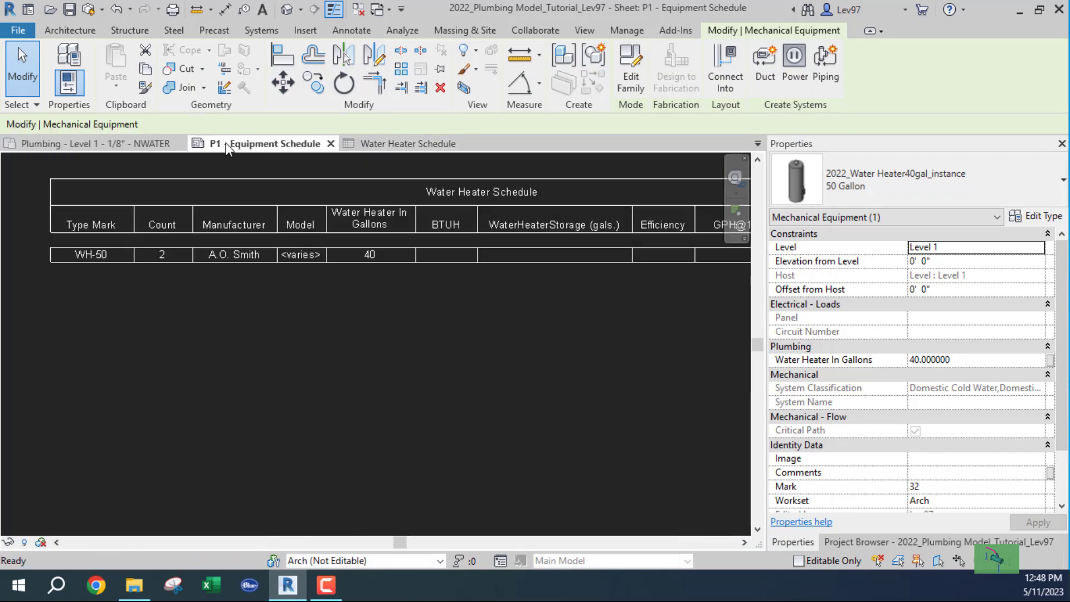
{"action": "left_click", "coordinate": [423, 142]}
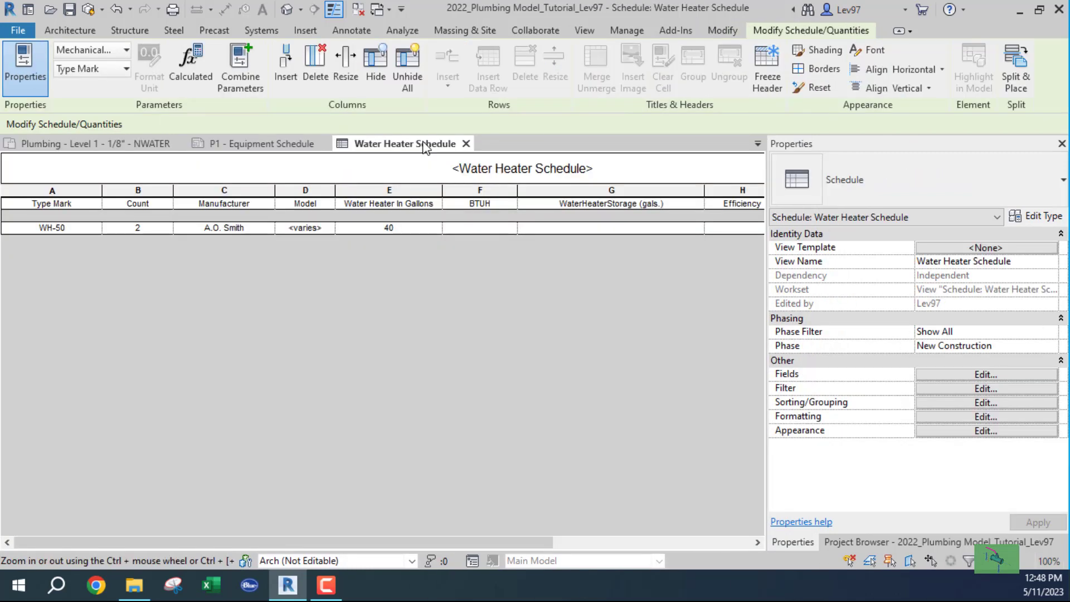
{"action": "left_click", "coordinate": [246, 145]}
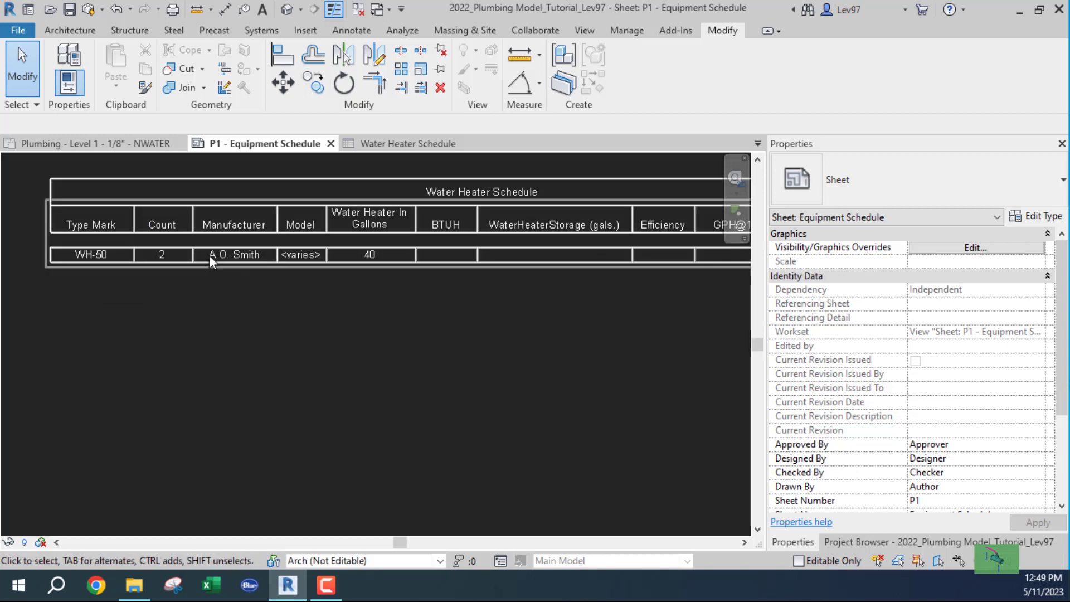
{"action": "left_click", "coordinate": [389, 139]}
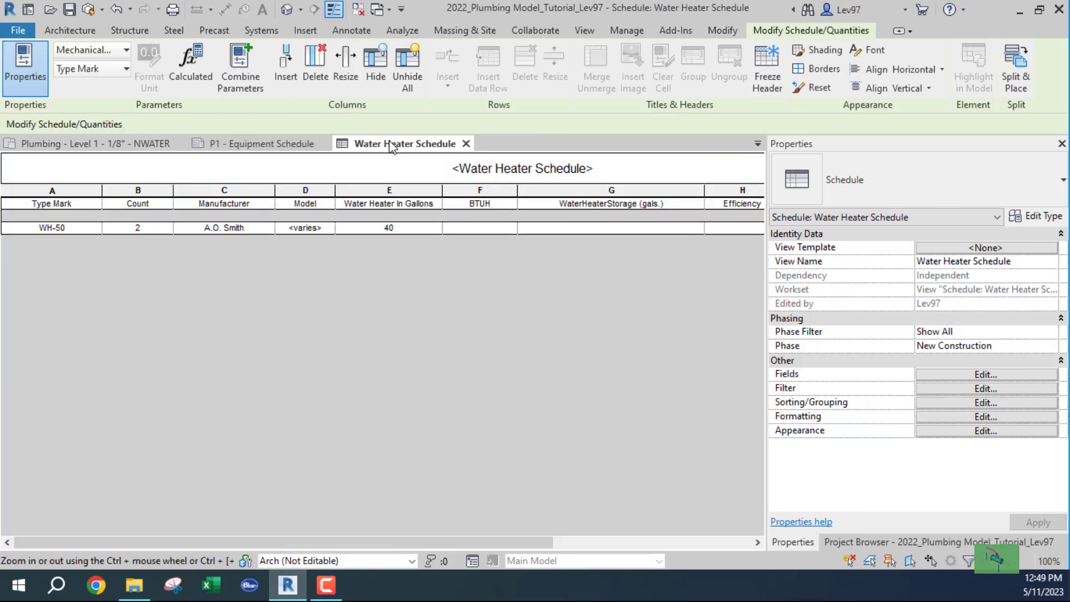
From the Level 1 plumbing plan, list the types of the 2022_Water Heater40gal_instance family under Mechanical Equipment in the project browser.
{"action": "left_click", "coordinate": [76, 142]}
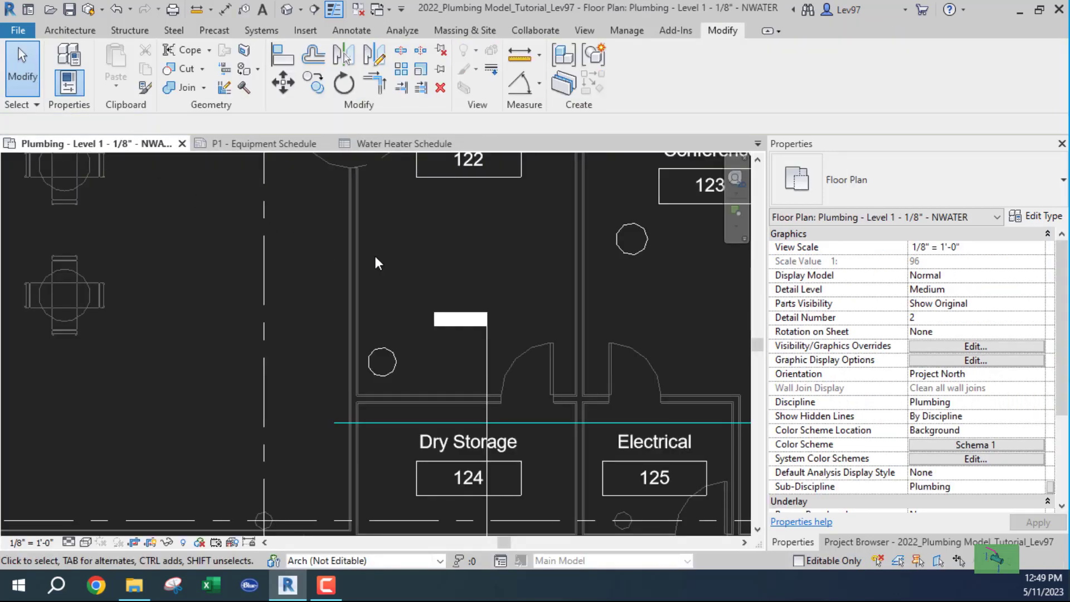
{"action": "middle_click_drag", "start_coordinate": [379, 293], "coordinate": [312, 306]}
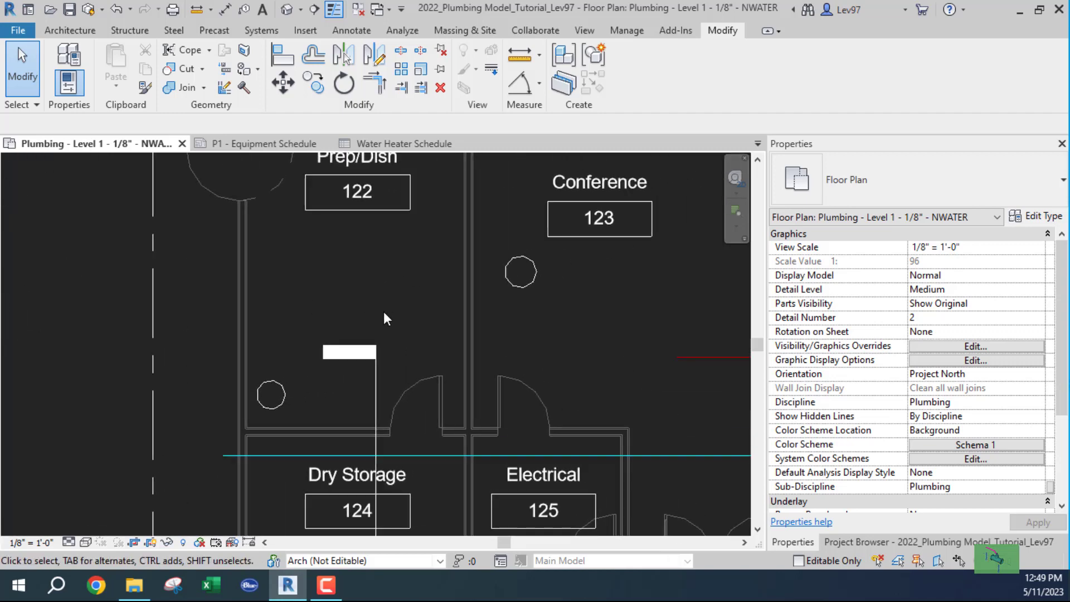
{"action": "left_click", "coordinate": [517, 286]}
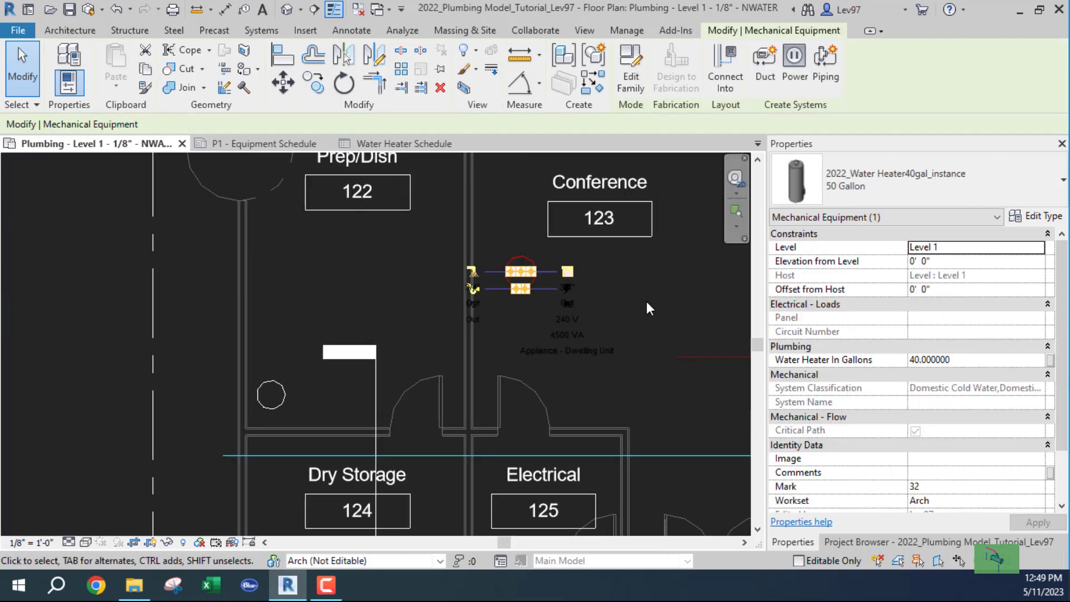
{"action": "left_click", "coordinate": [551, 318]}
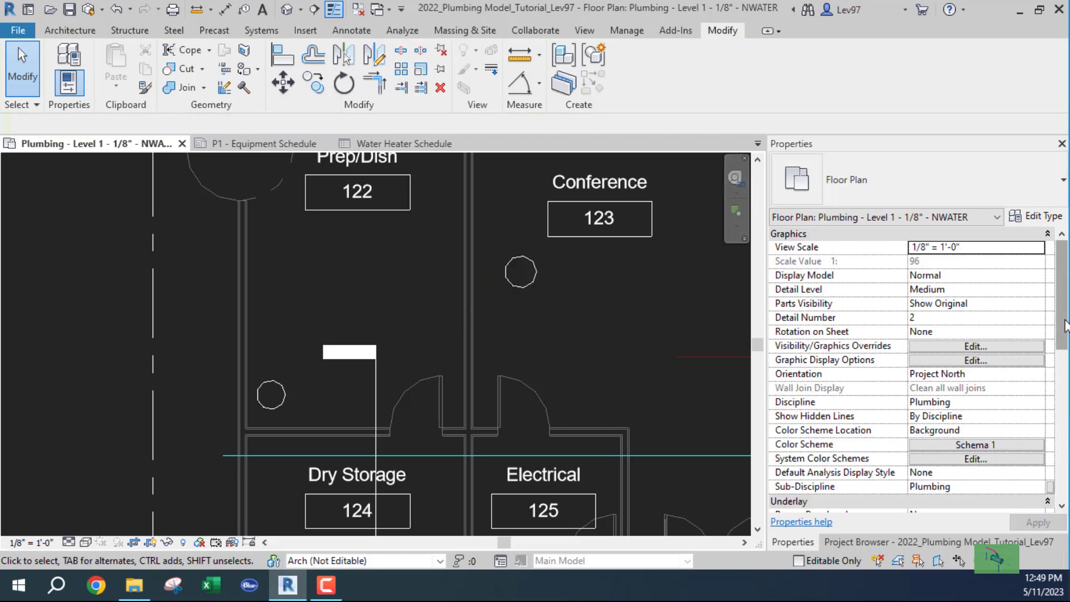
{"action": "left_click_drag", "start_coordinate": [1064, 326], "coordinate": [1064, 468]}
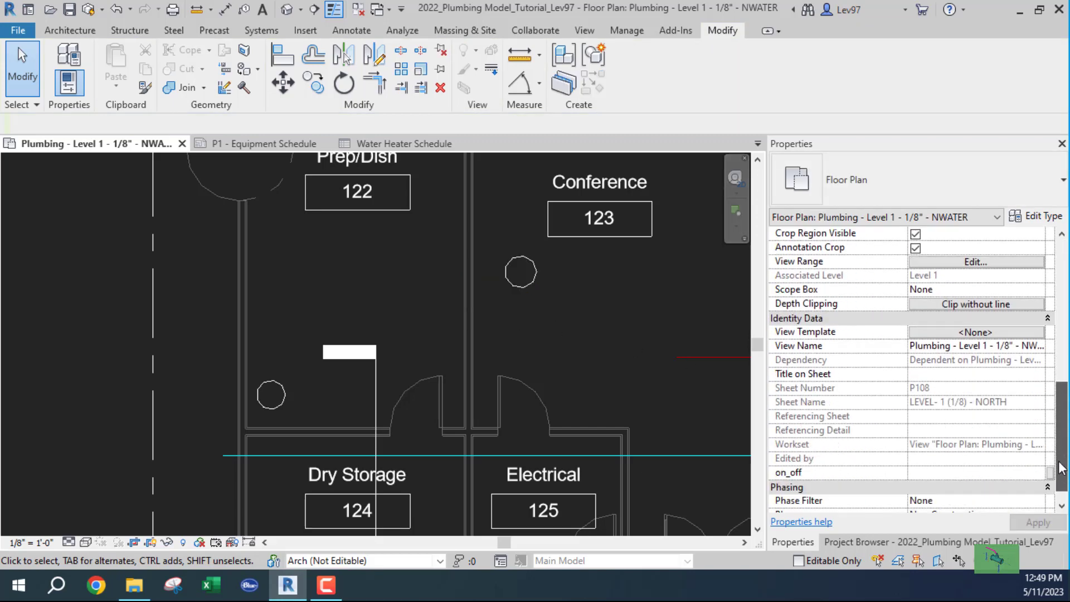
{"action": "left_click", "coordinate": [849, 541]}
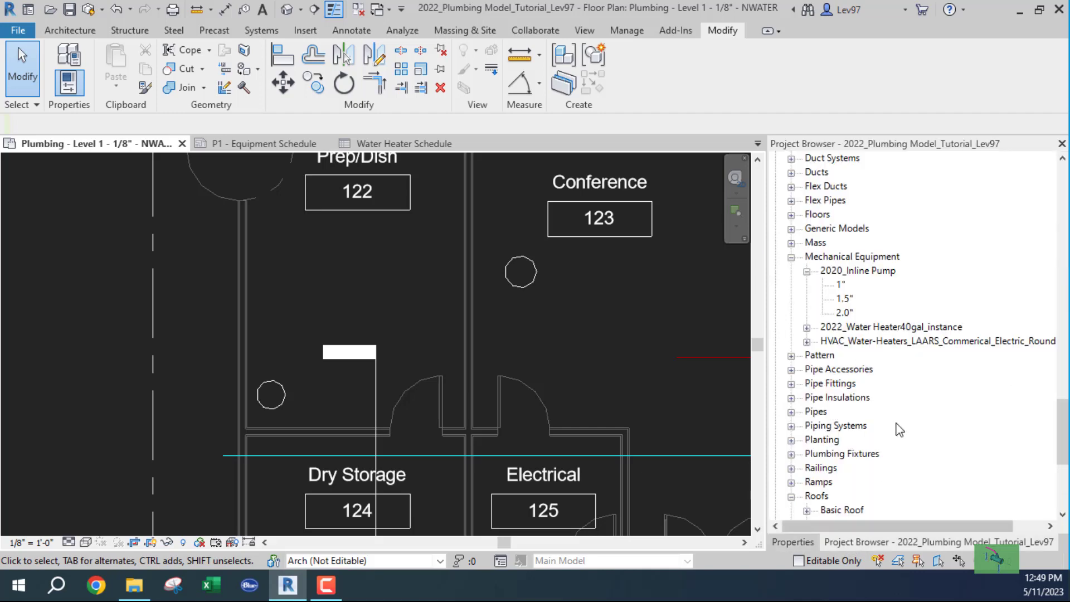
{"action": "left_click", "coordinate": [806, 327]}
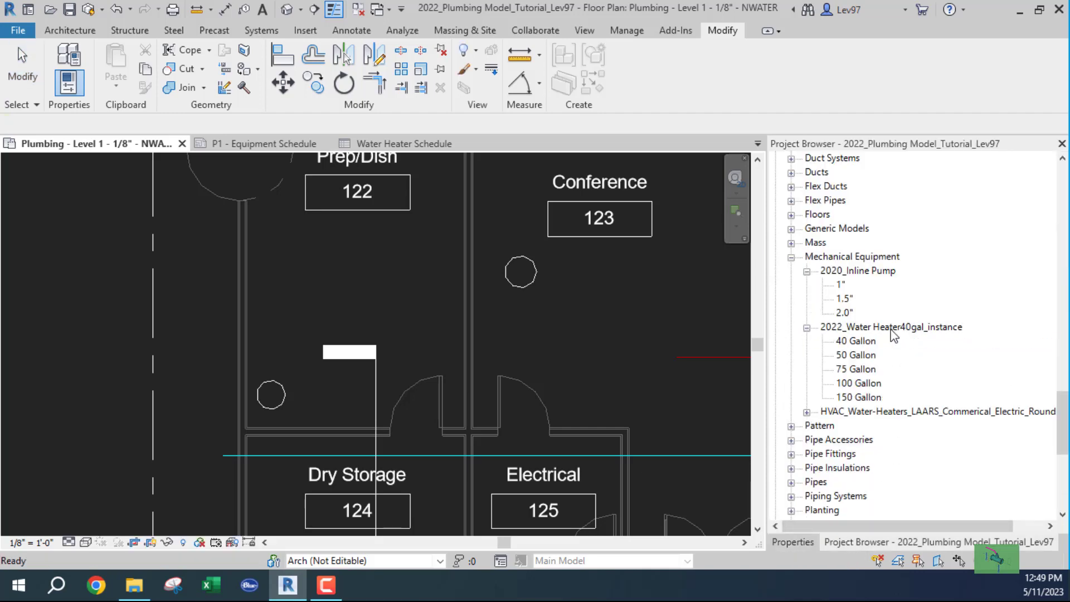
Check which family type is assigned to the Conference water heater and to the Prep/Dish water heater.
{"action": "left_click", "coordinate": [526, 284]}
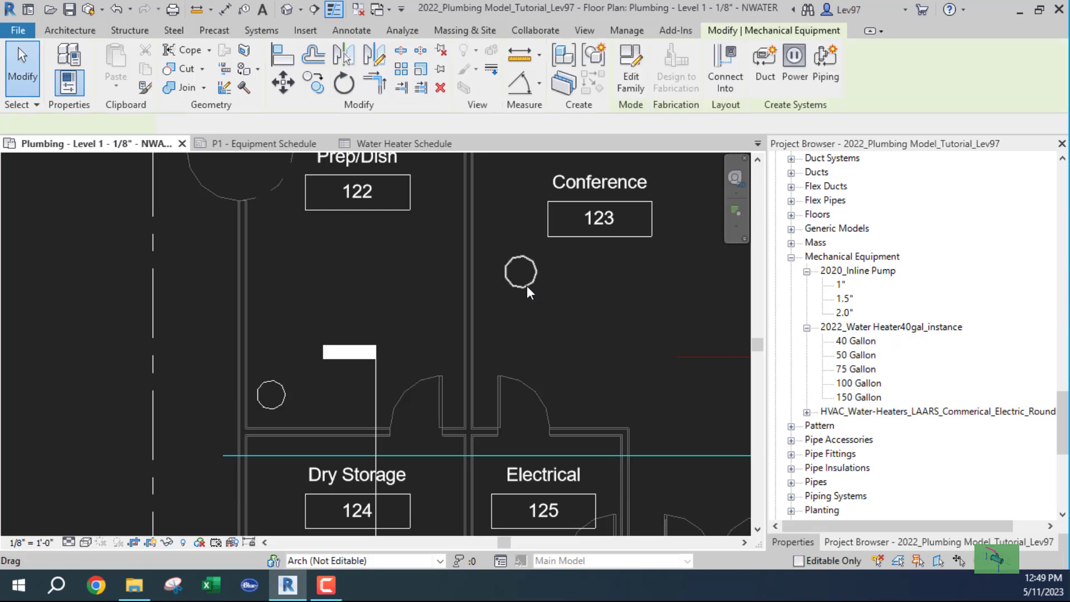
{"action": "left_click", "coordinate": [798, 543]}
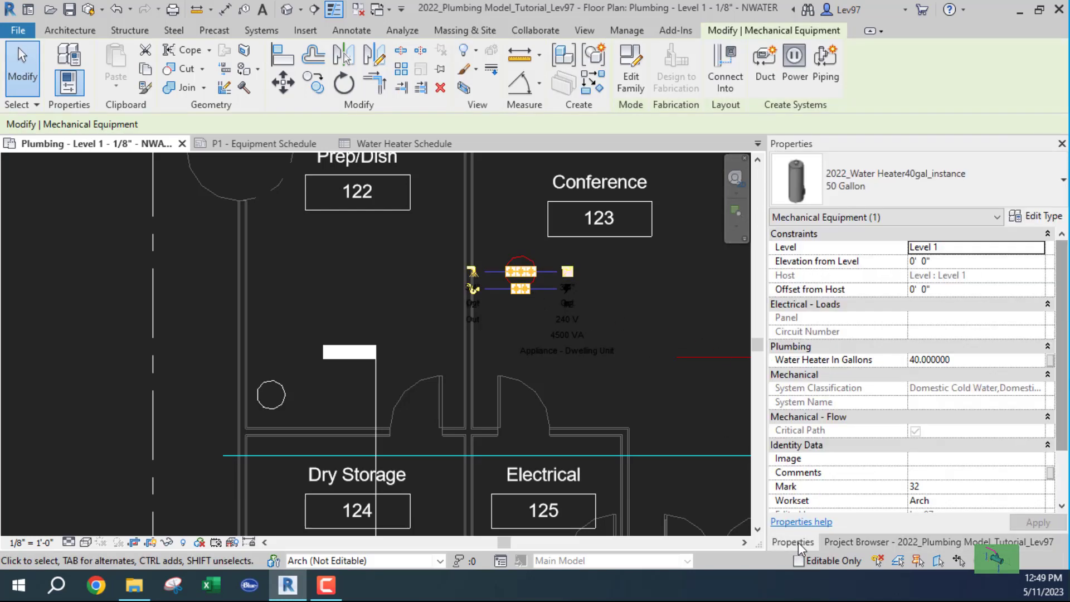
{"action": "left_click", "coordinate": [281, 406]}
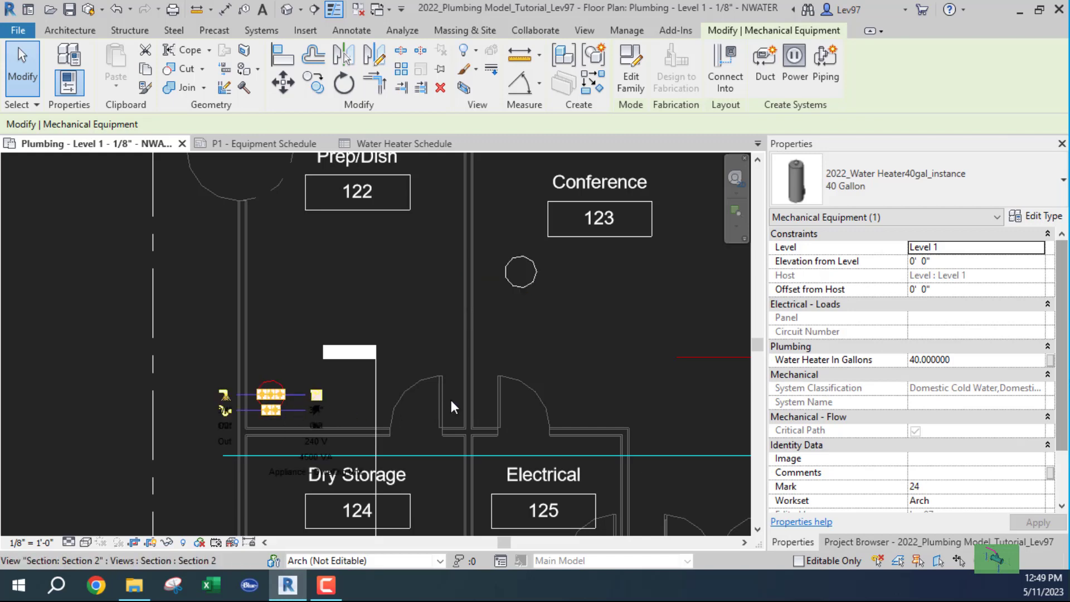
{"action": "left_click", "coordinate": [430, 338]}
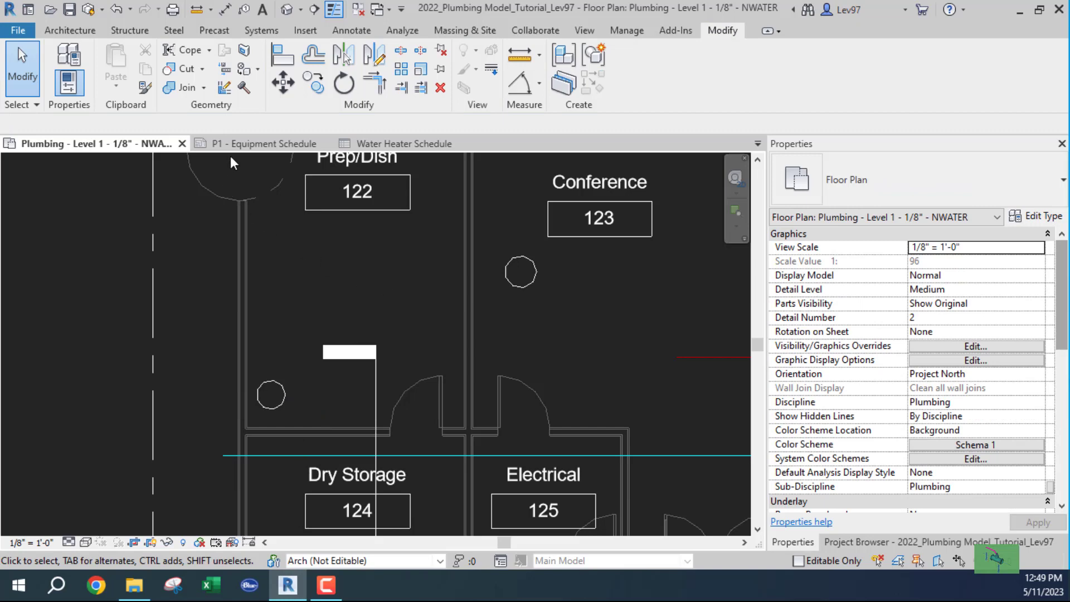
Review the schedule on sheet P1 and check the Model value in the type properties of the Prep/Dish water heater.
{"action": "left_click", "coordinate": [246, 142]}
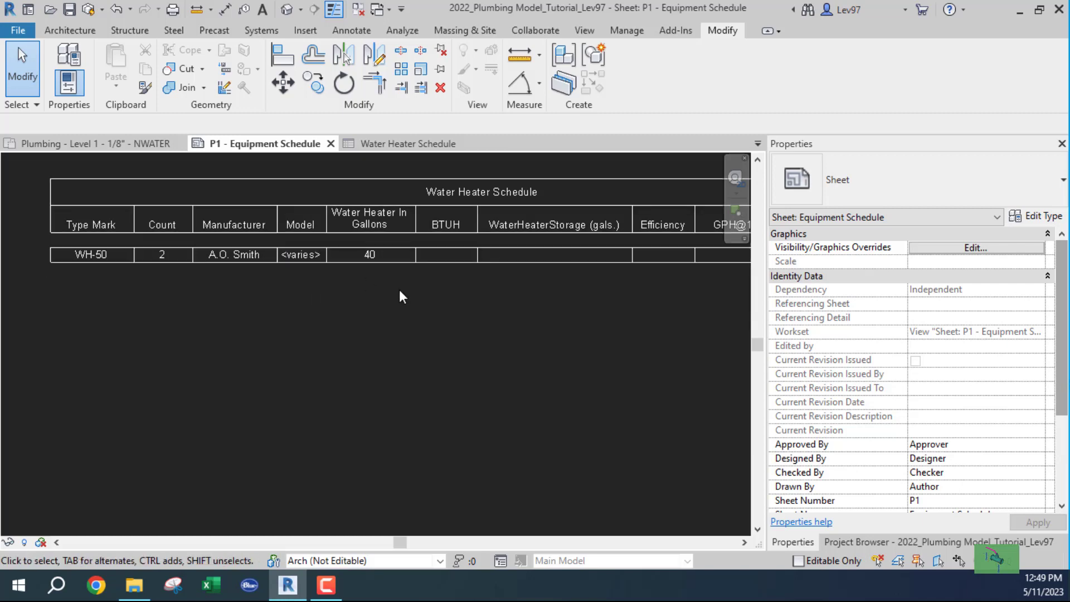
{"action": "left_click", "coordinate": [136, 143]}
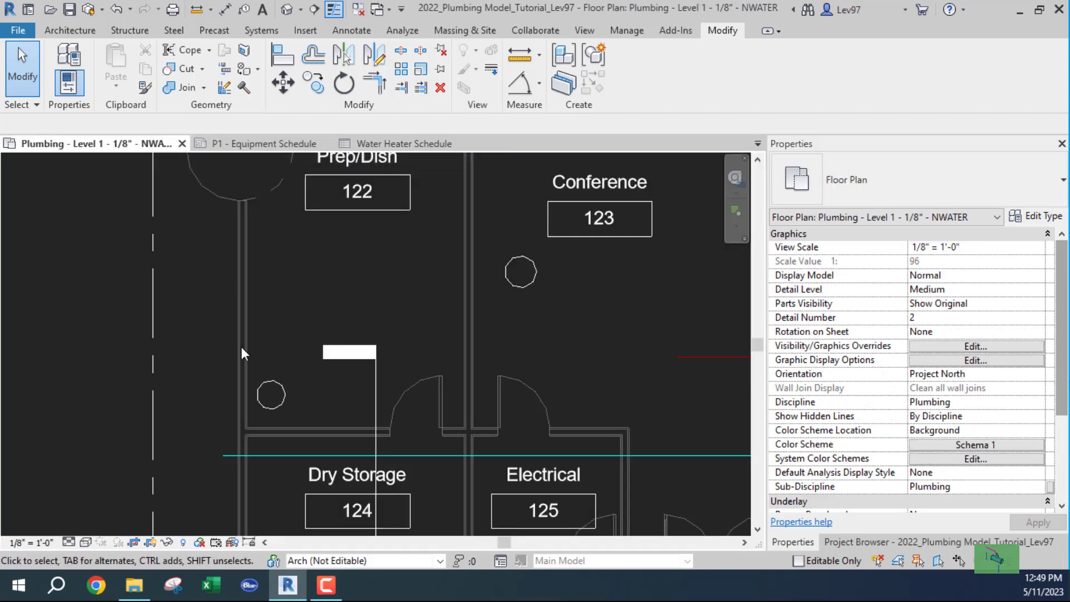
{"action": "left_click", "coordinate": [274, 372]}
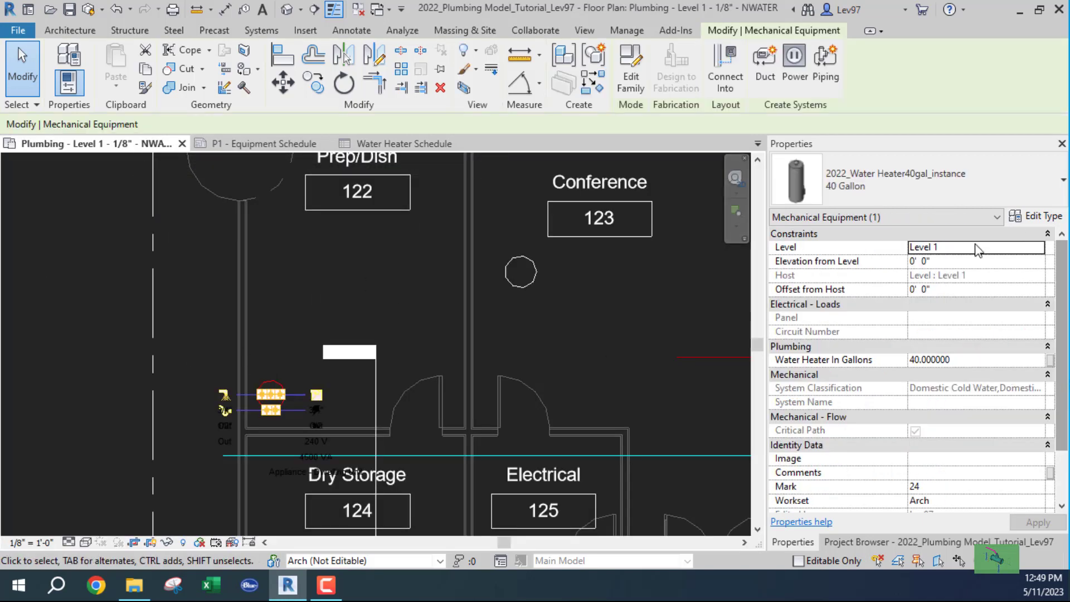
{"action": "left_click", "coordinate": [1043, 219]}
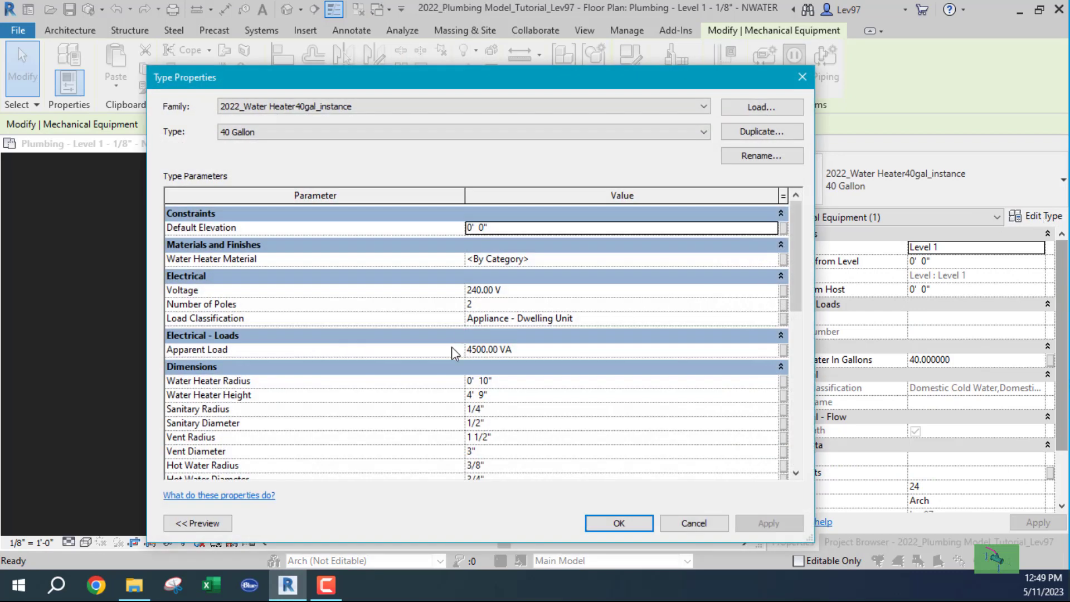
{"action": "scroll", "coordinate": [406, 390], "scroll_direction": "down", "scroll_amount": 10}
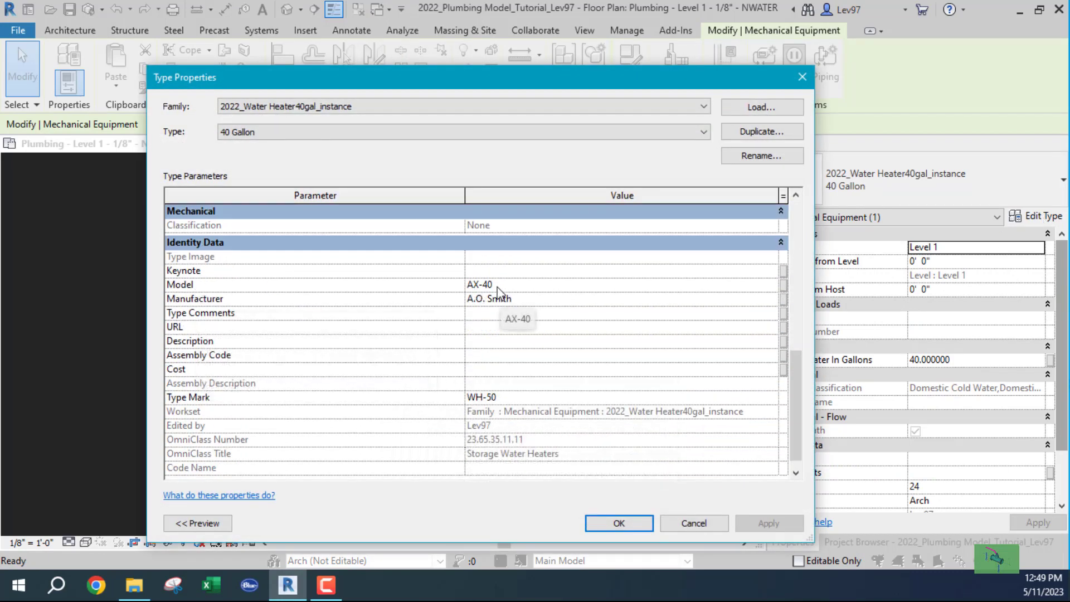
{"action": "left_click", "coordinate": [687, 522]}
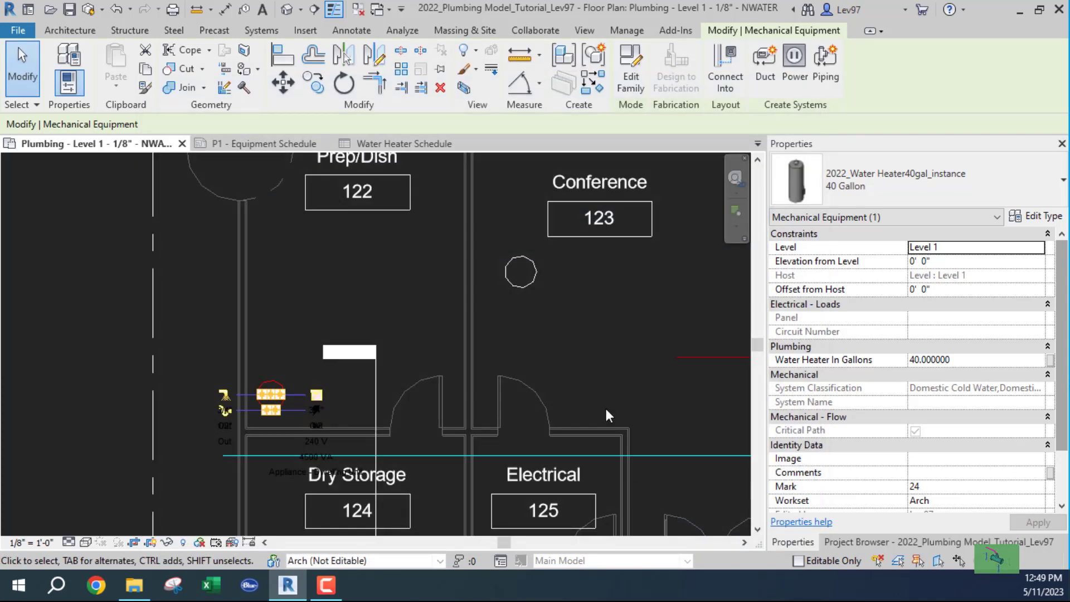
Set the Model of the 50 Gallon water heater type in Conference to AX-50.
{"action": "left_click", "coordinate": [520, 286]}
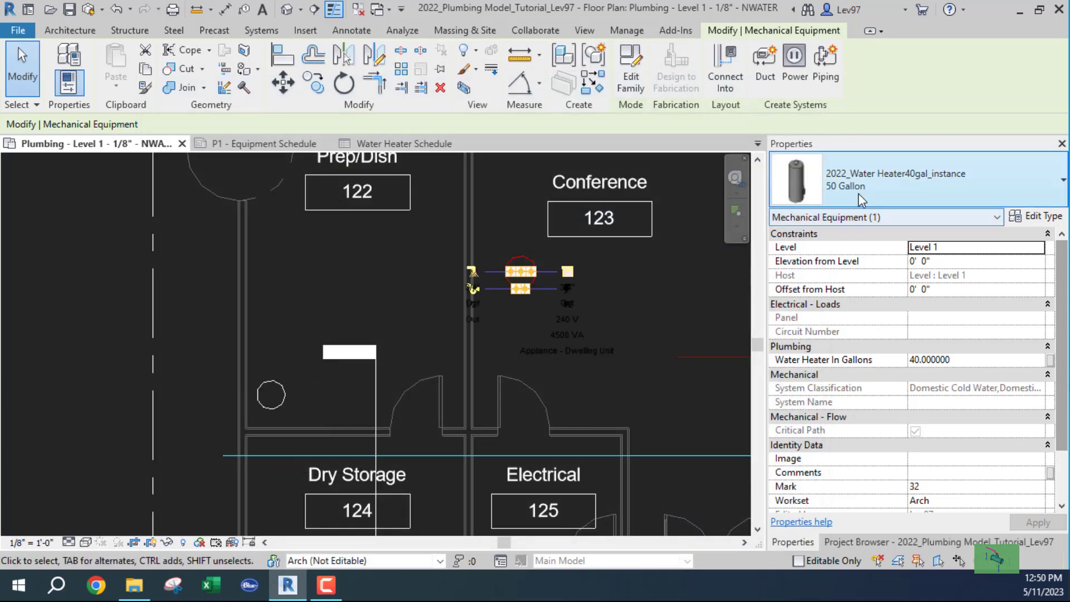
{"action": "left_click", "coordinate": [1037, 216]}
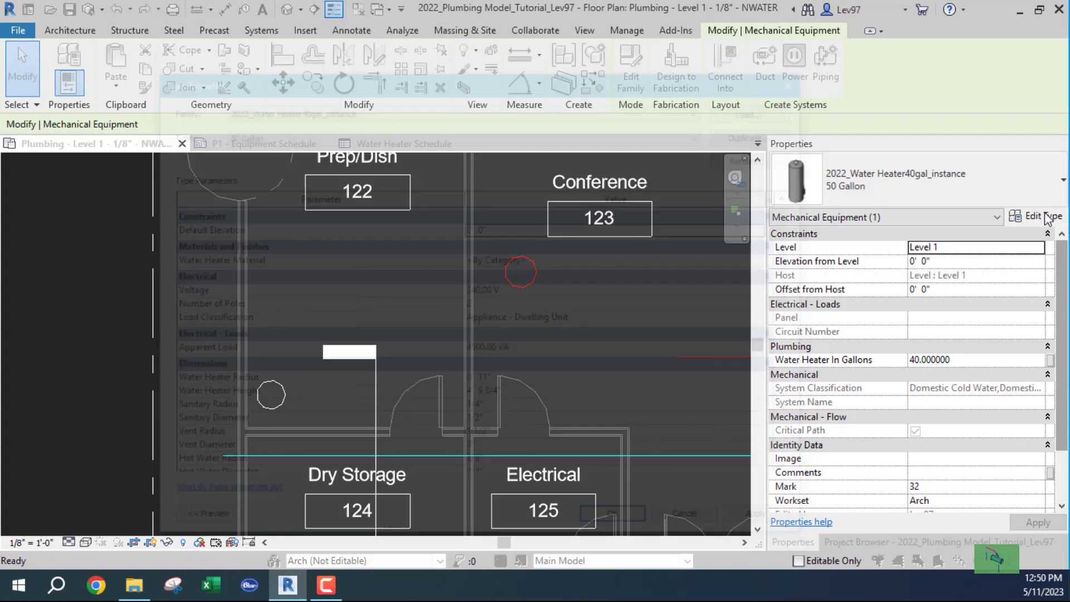
{"action": "scroll", "coordinate": [596, 303], "scroll_direction": "down", "scroll_amount": 10}
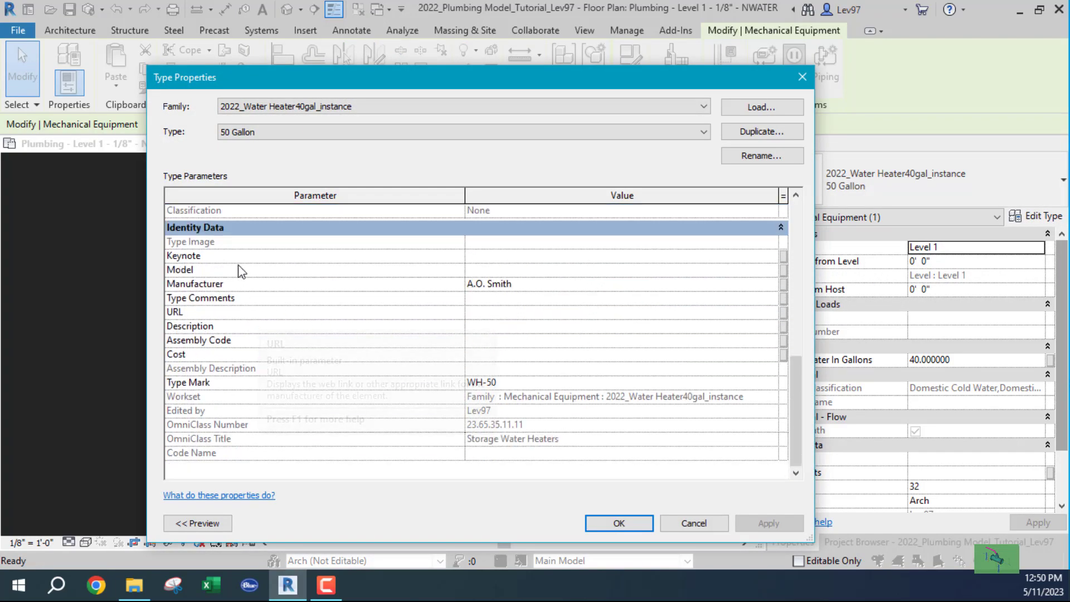
{"action": "left_click", "coordinate": [481, 271]}
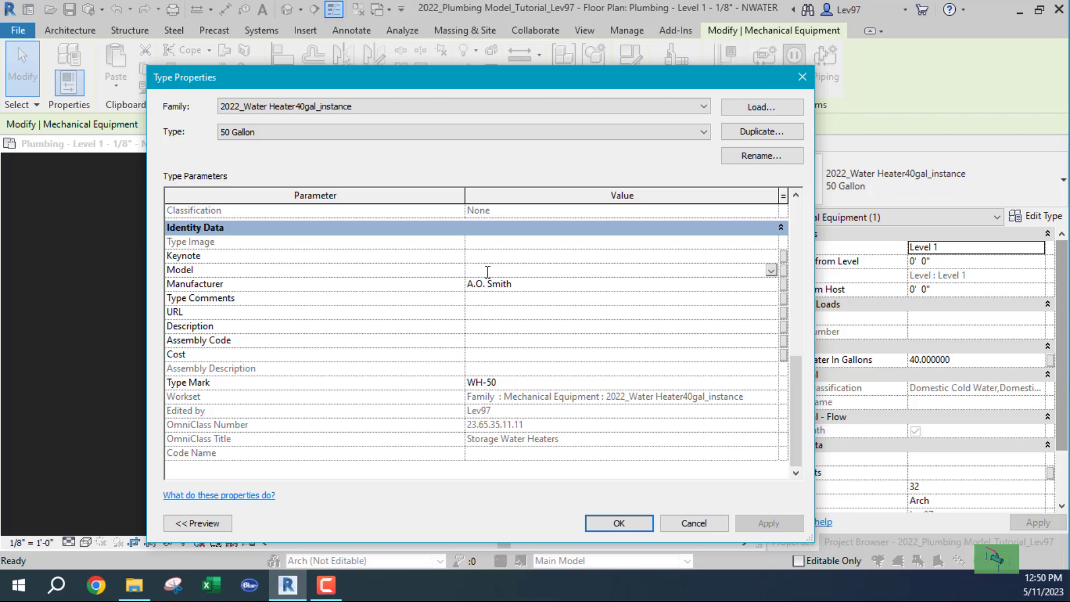
{"action": "type", "text": "AX"}
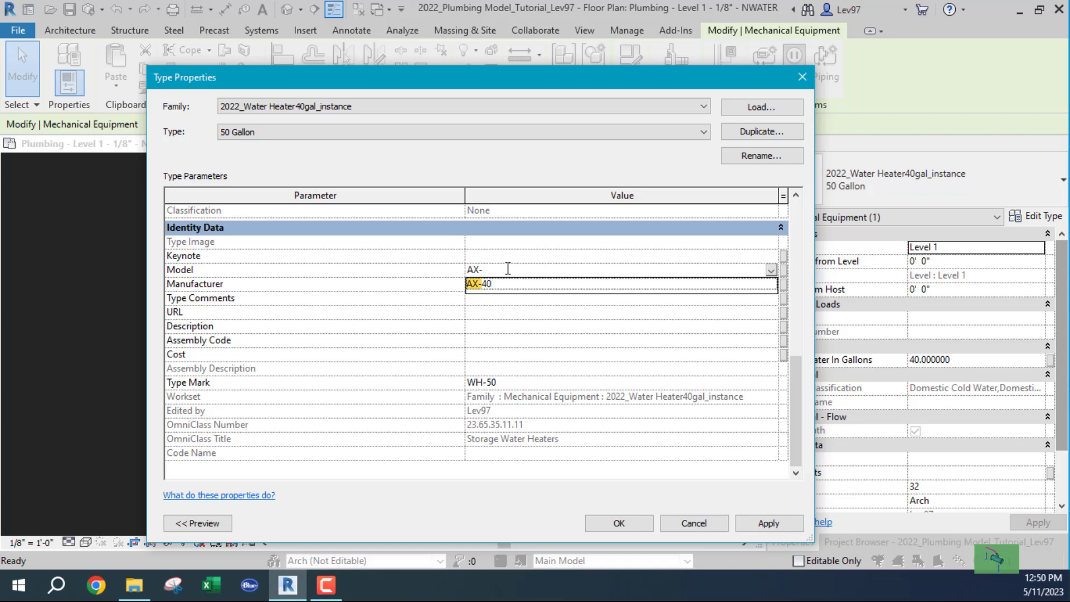
{"action": "type", "text": "-5"}
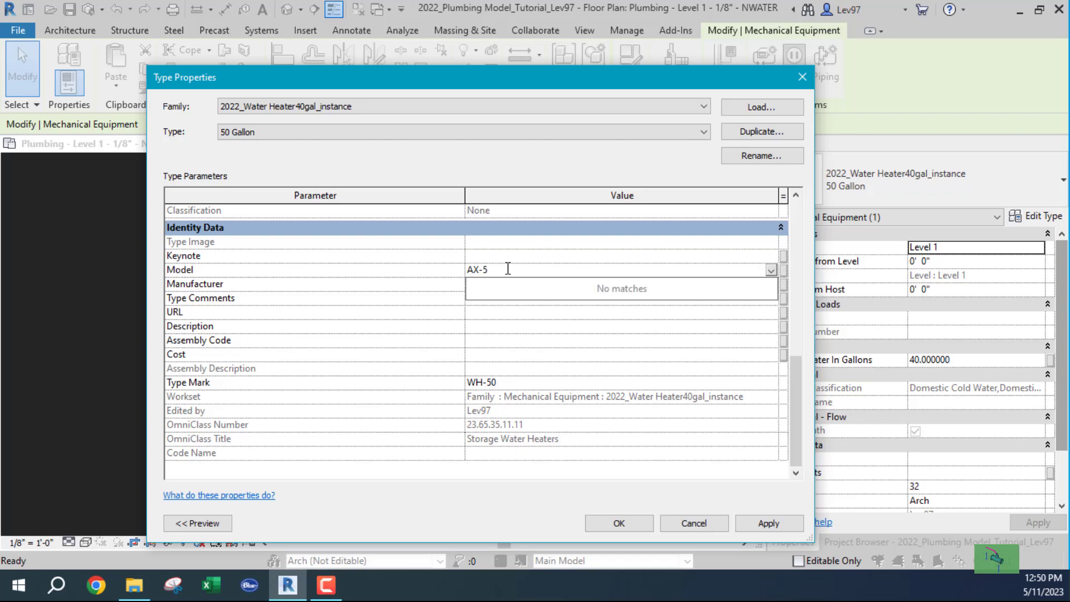
{"action": "type", "text": "0"}
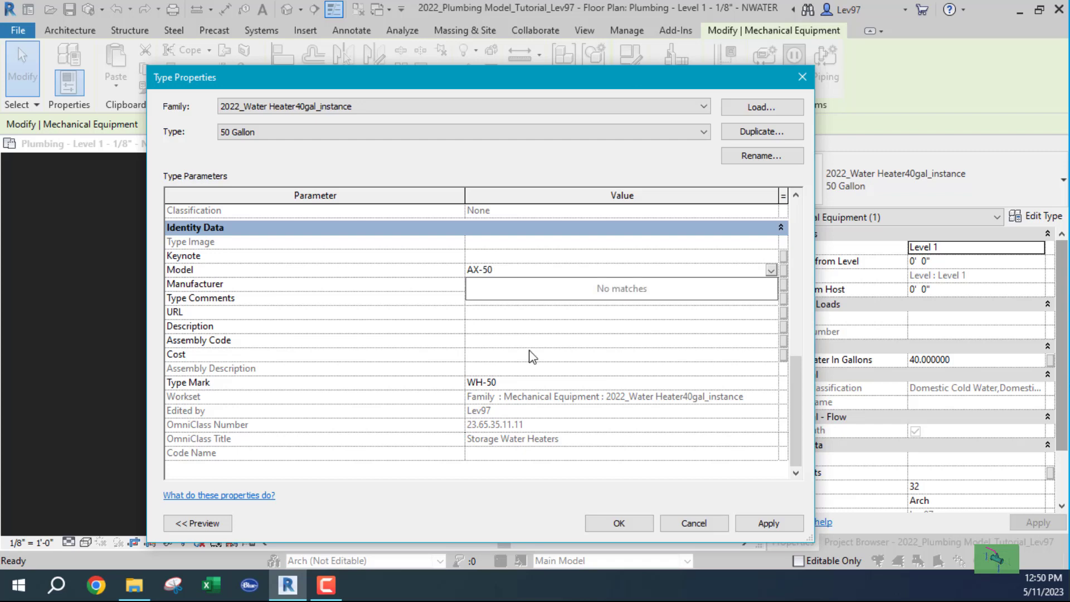
{"action": "left_click", "coordinate": [617, 525]}
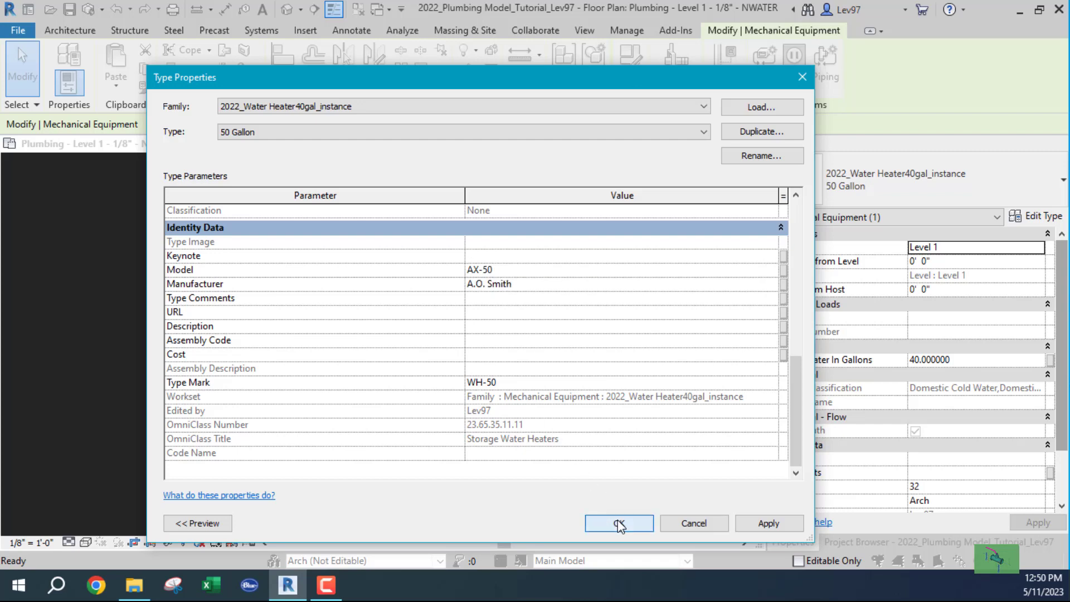
Confirm the Model change for the 50 Gallon type and check which family type the Prep/Dish water heater uses.
{"action": "left_click", "coordinate": [617, 524]}
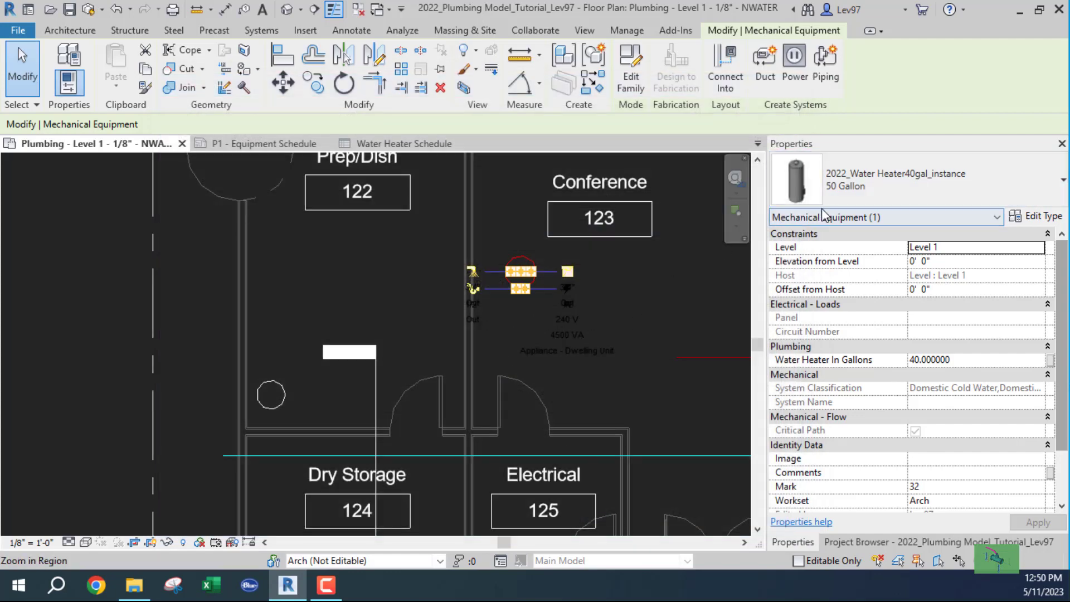
{"action": "left_click", "coordinate": [333, 367]}
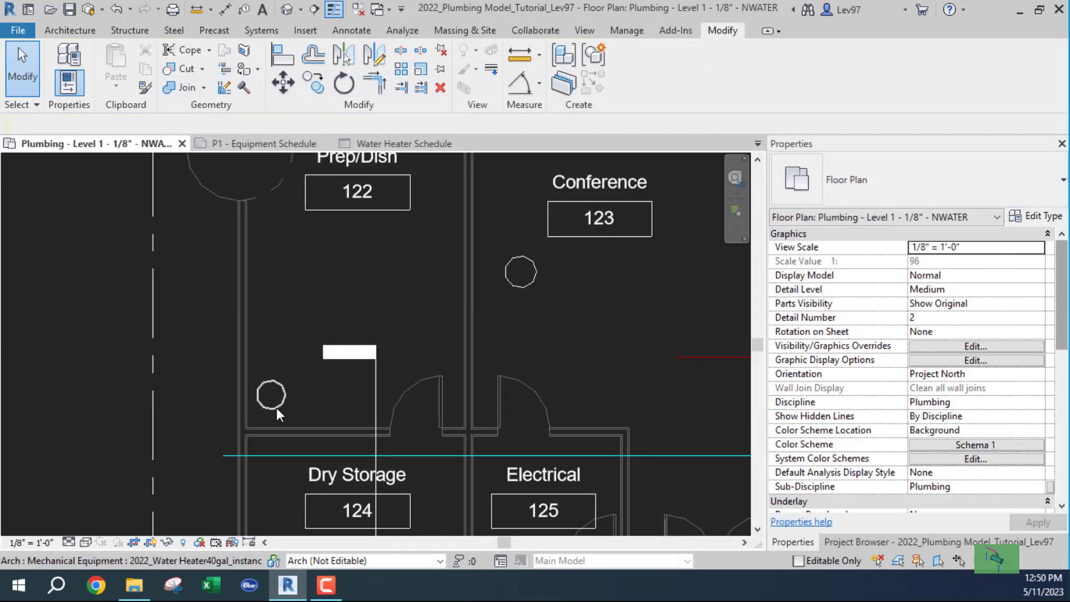
{"action": "left_click", "coordinate": [277, 407]}
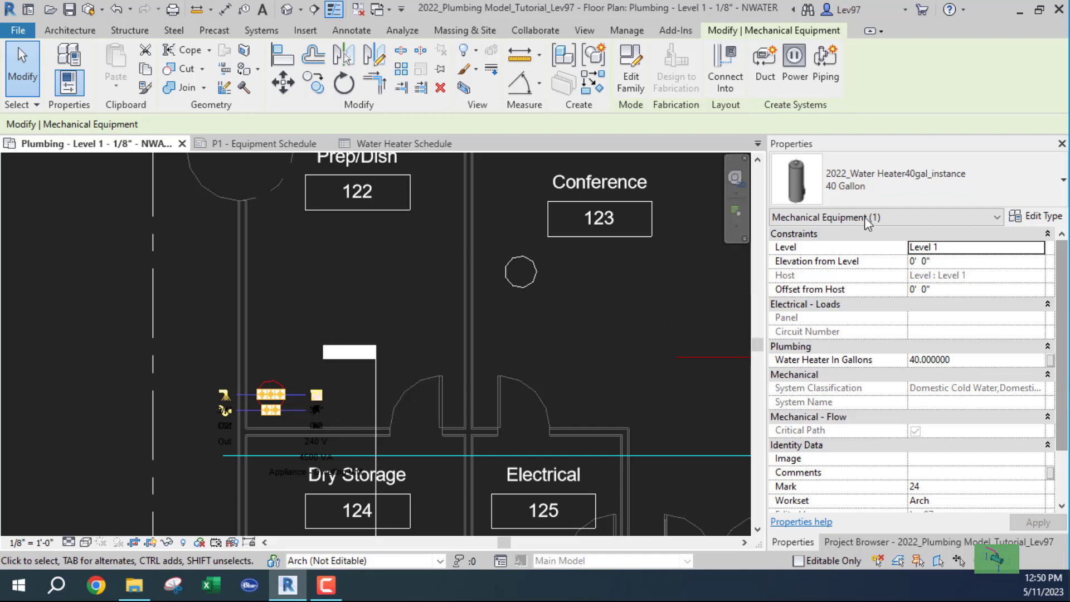
{"action": "left_click", "coordinate": [430, 300]}
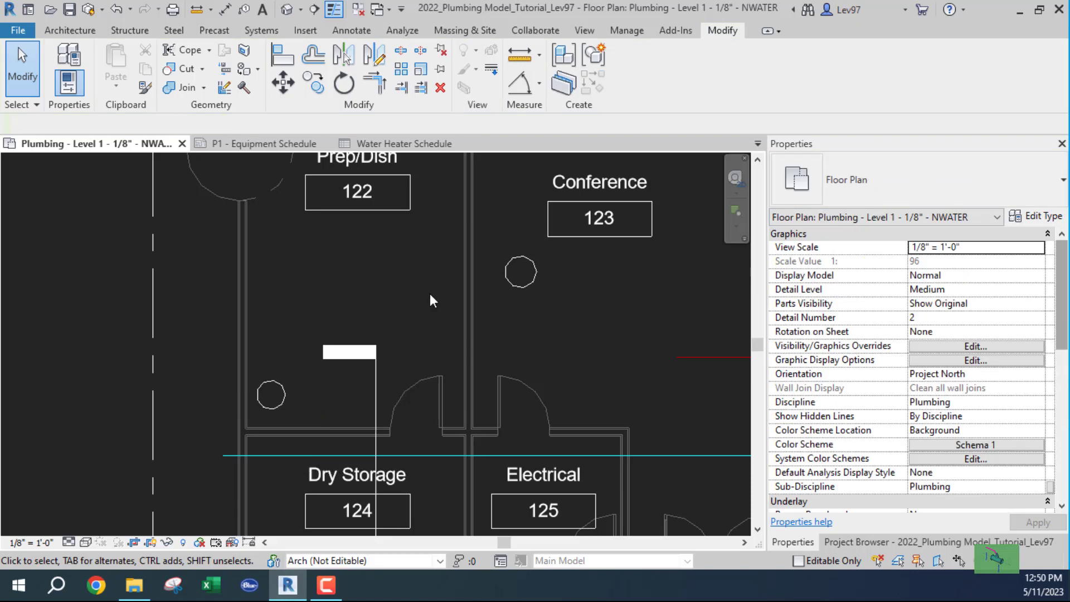
Compare the water heater entries on sheet P1 with those in the Water Heater Schedule view.
{"action": "left_click", "coordinate": [258, 139]}
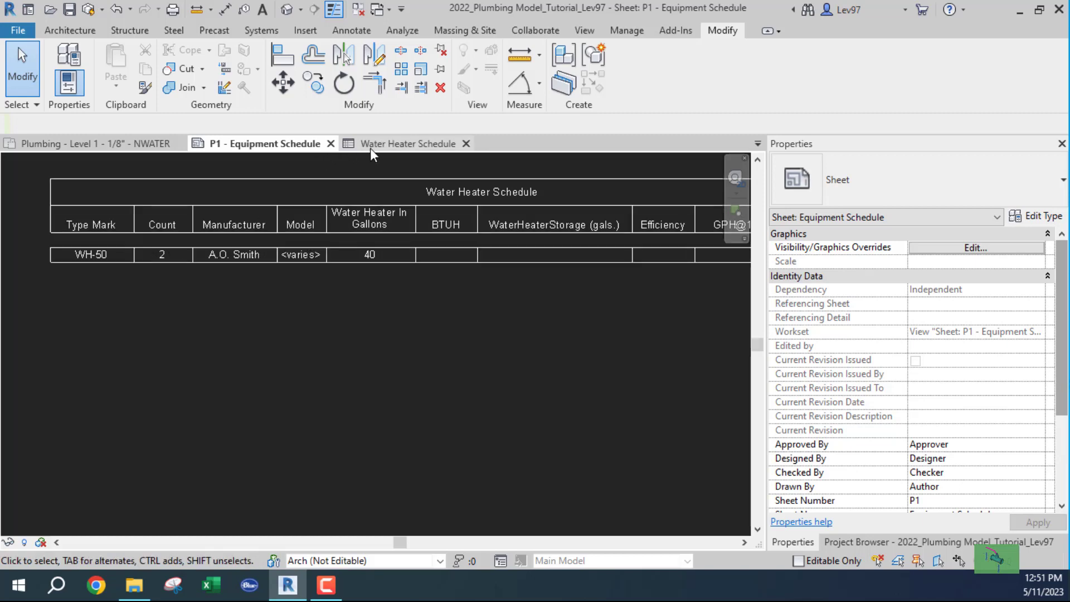
{"action": "left_click", "coordinate": [407, 145]}
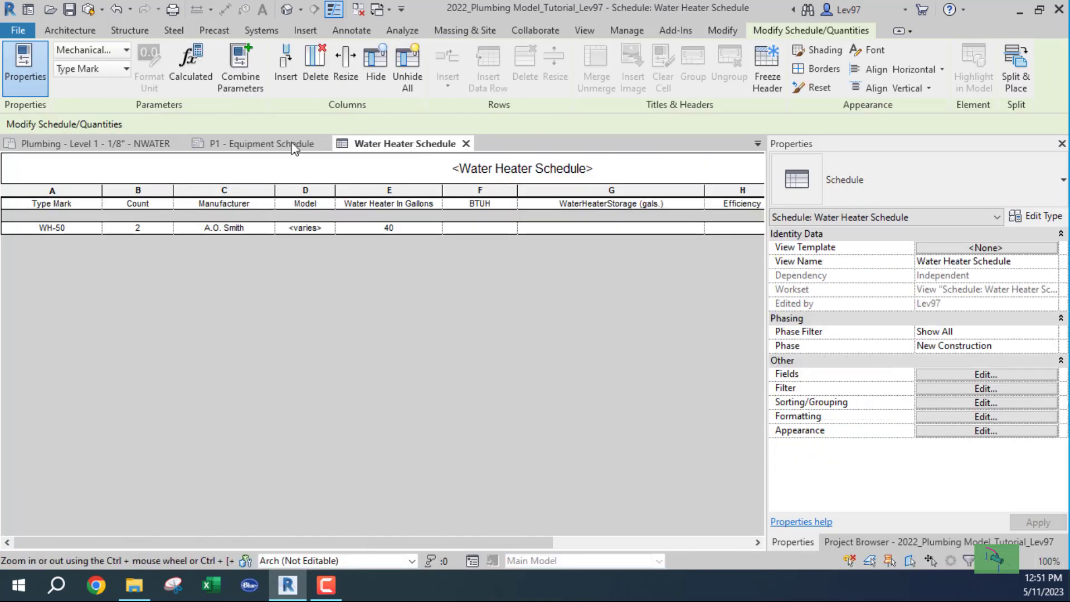
{"action": "left_click", "coordinate": [240, 144]}
From the Level 1 plumbing plan, set the Type Mark of the Prep/Dish water heater's 40 Gallon type to WH-40.
{"action": "left_click", "coordinate": [118, 144]}
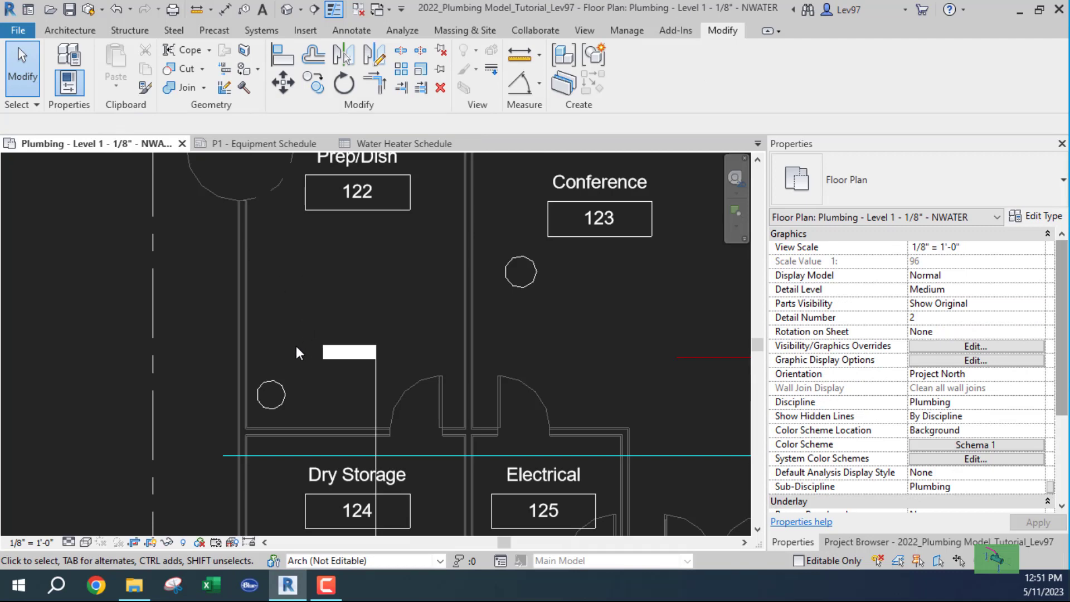
{"action": "left_click", "coordinate": [273, 397]}
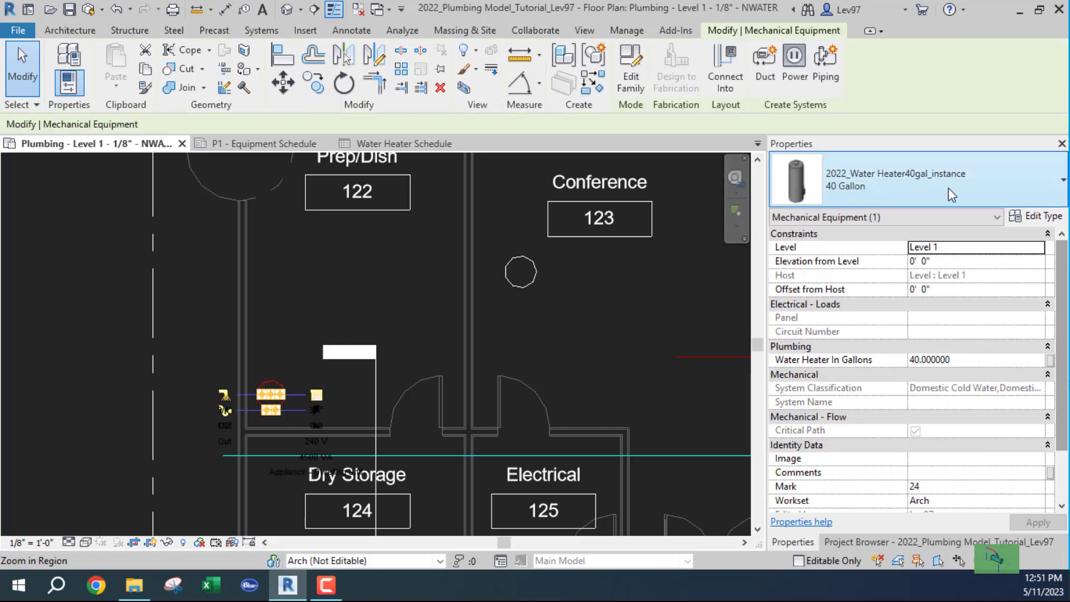
{"action": "left_click", "coordinate": [1035, 216]}
{"action": "scroll", "coordinate": [479, 351], "scroll_direction": "down", "scroll_amount": 8}
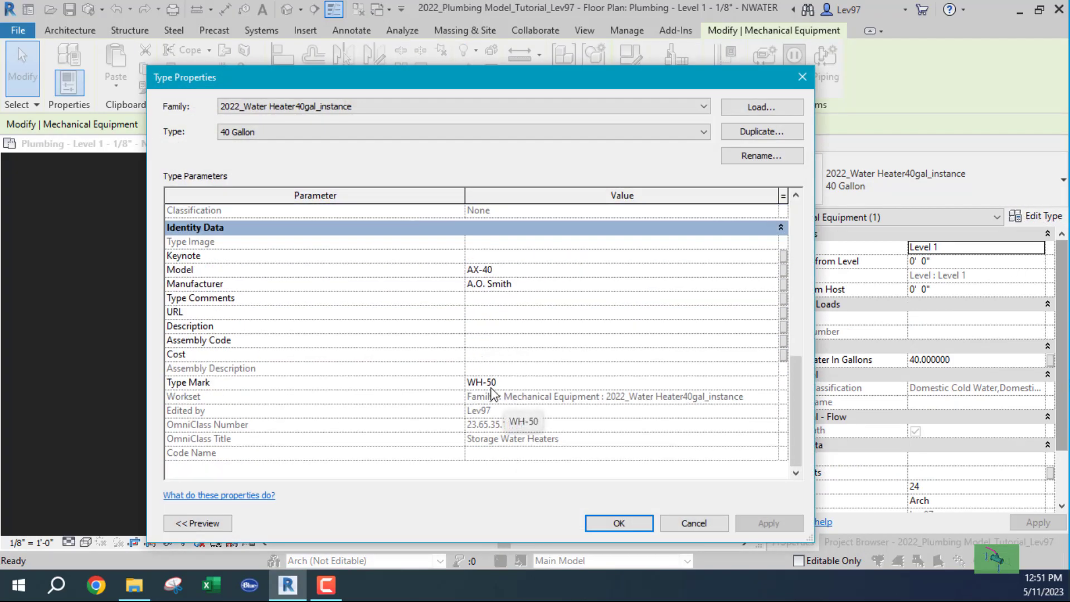
{"action": "left_click", "coordinate": [488, 383]}
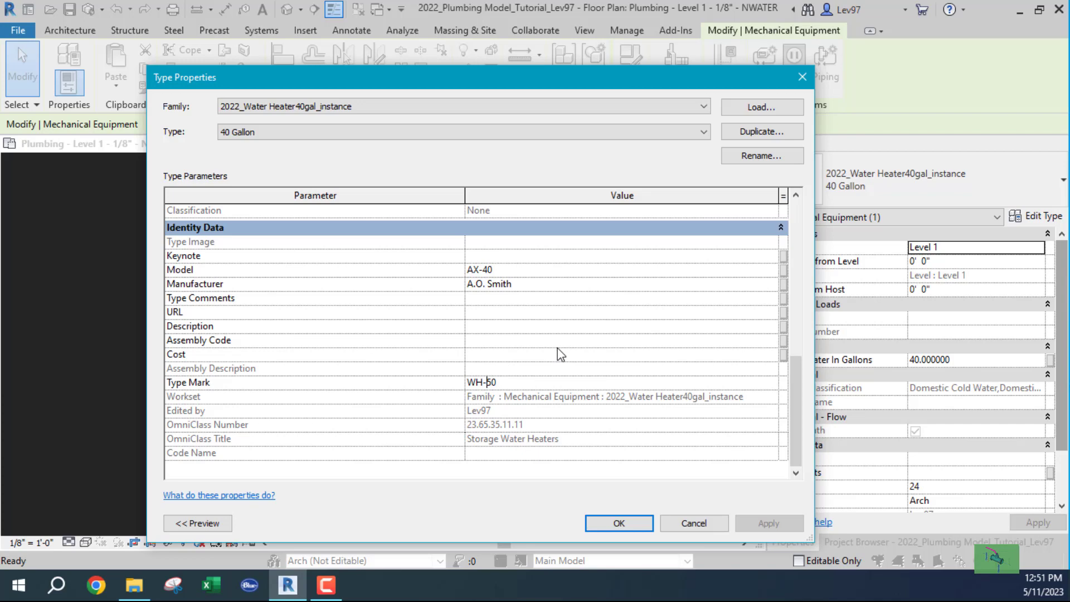
{"action": "key", "text": "Delete"}
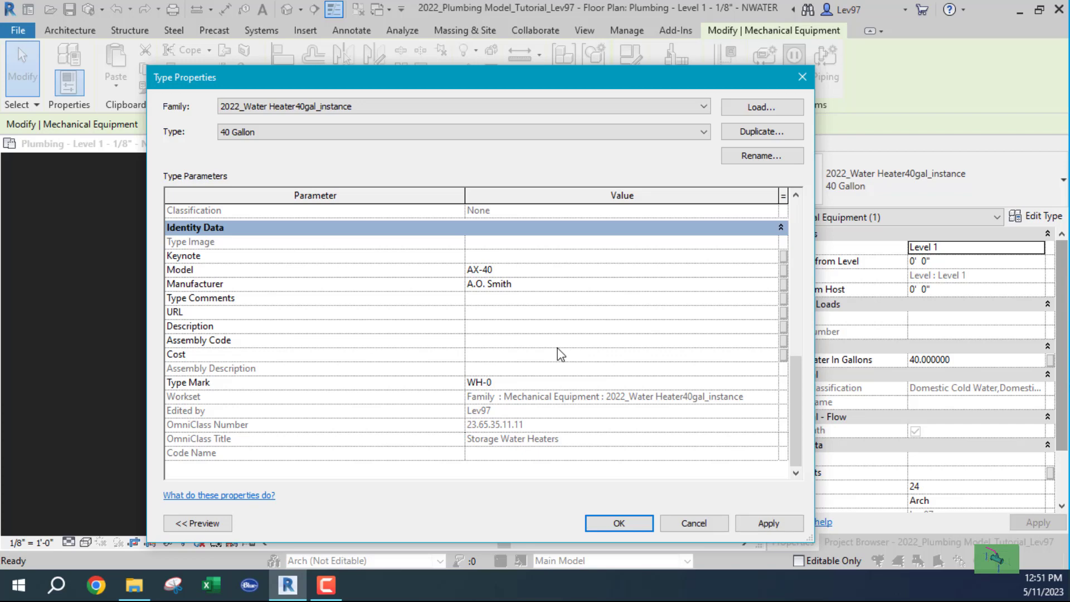
{"action": "type", "text": "4"}
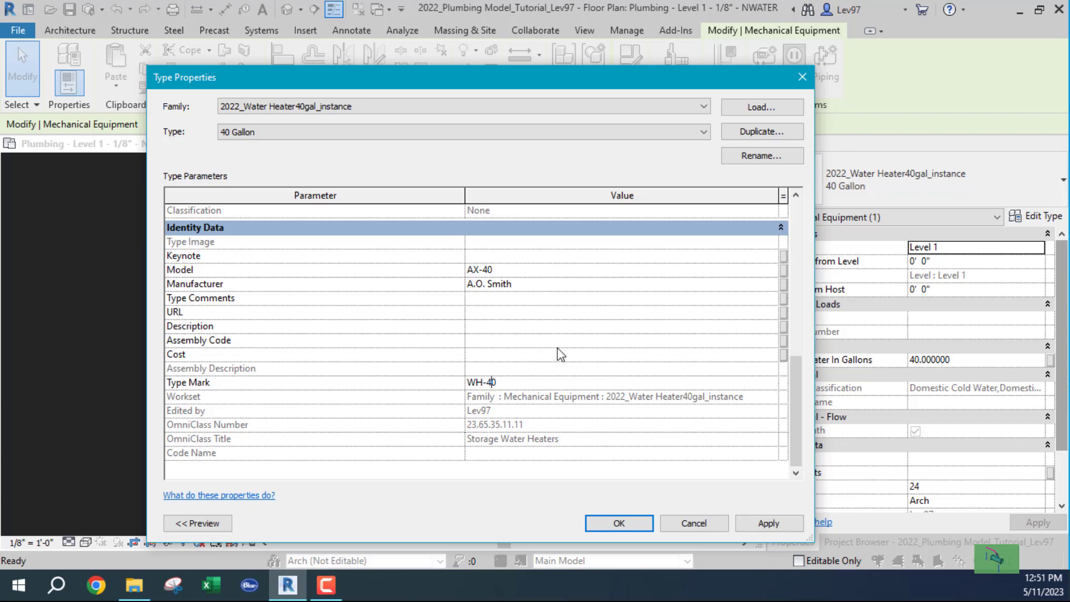
{"action": "left_click", "coordinate": [615, 523]}
Check the Type Mark in the type properties of the Conference water heater.
{"action": "left_click", "coordinate": [523, 285]}
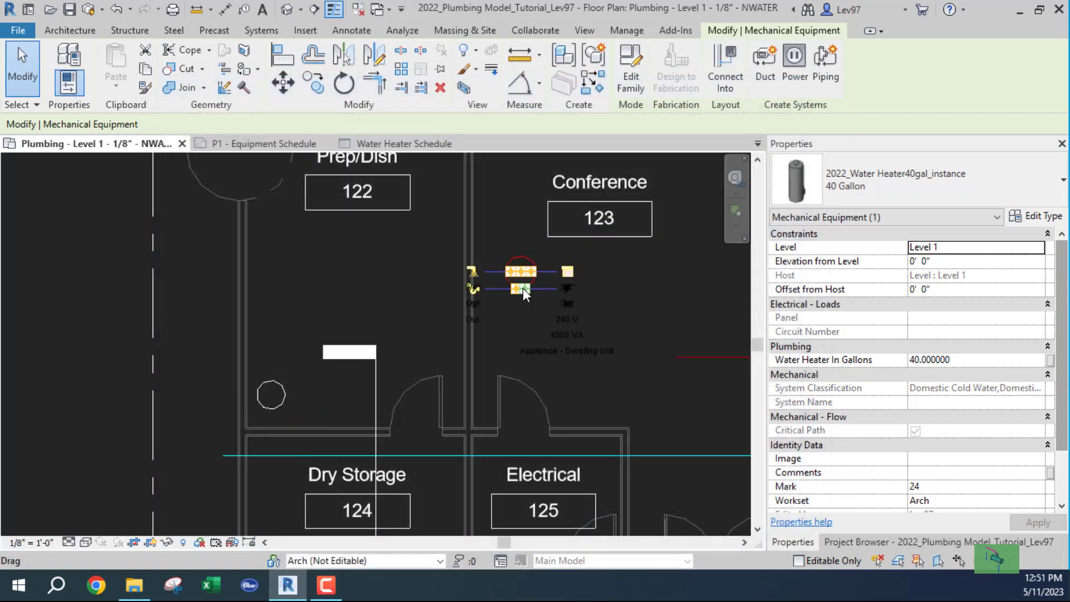
{"action": "left_click", "coordinate": [1044, 217]}
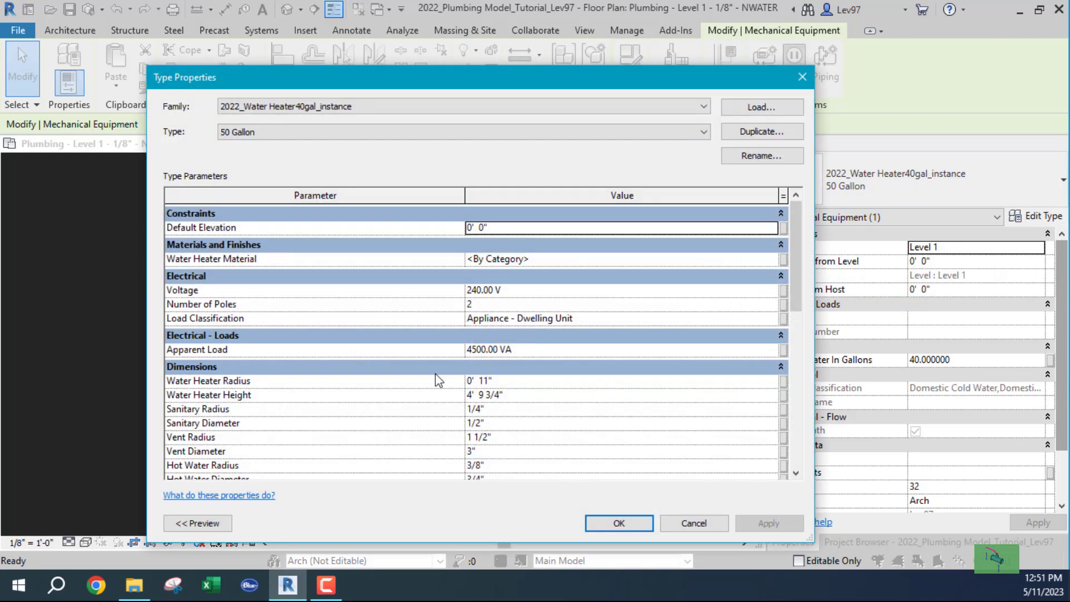
{"action": "scroll", "coordinate": [567, 418], "scroll_direction": "down", "scroll_amount": 8}
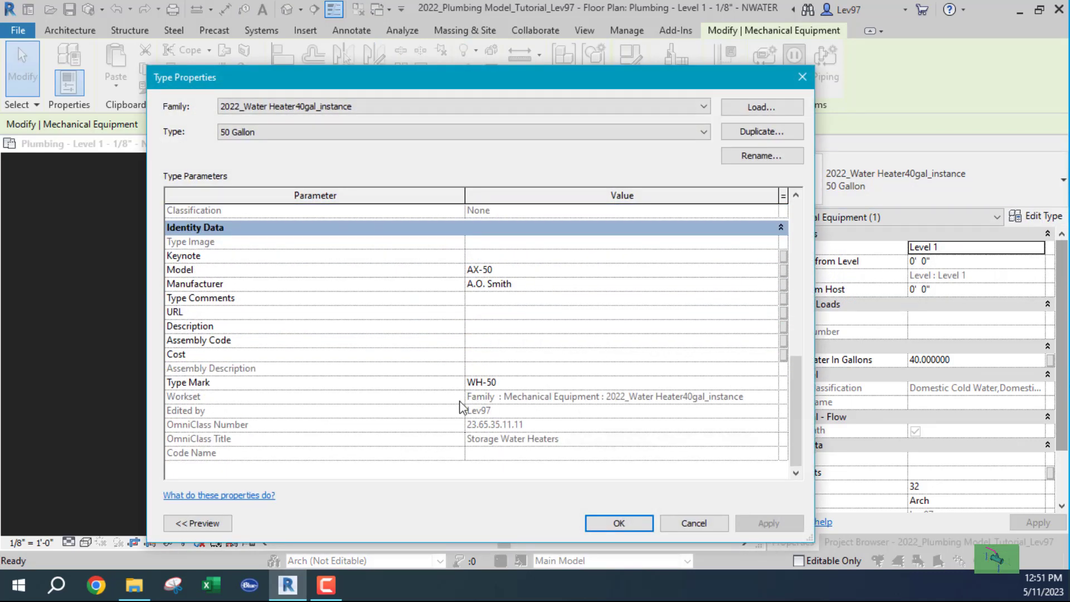
{"action": "left_click", "coordinate": [619, 524]}
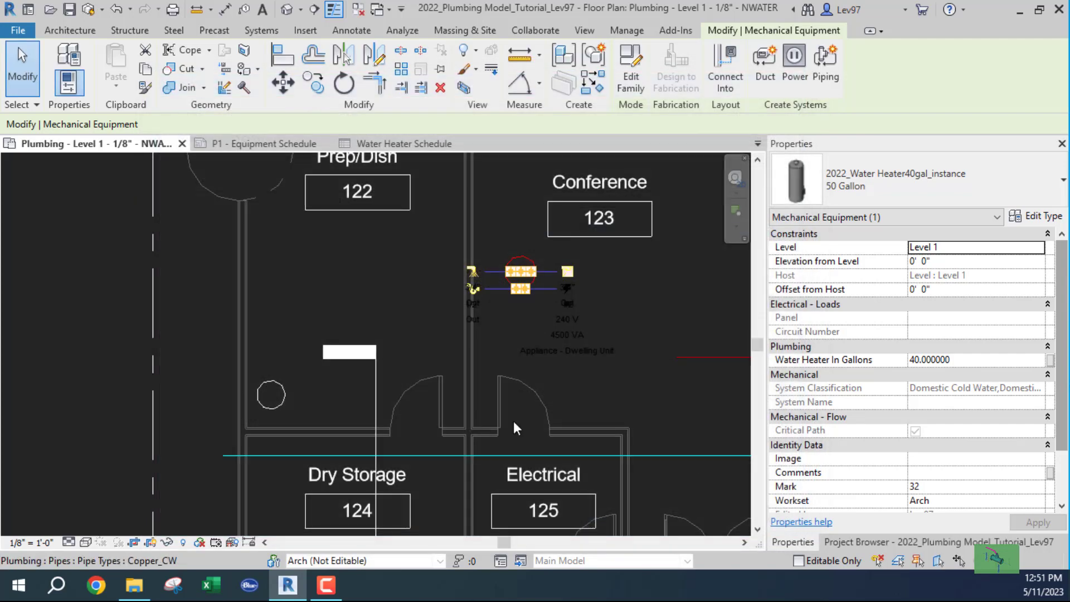
{"action": "left_click", "coordinate": [312, 326]}
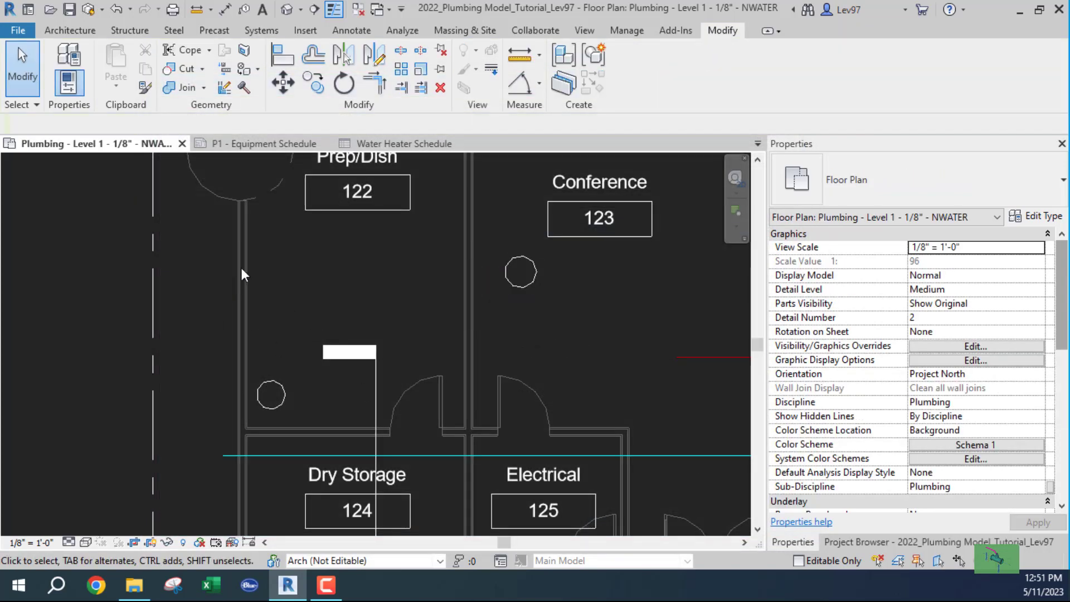
Examine the Type Mark, Count and Model columns of the water heater schedule on sheet P1.
{"action": "left_click", "coordinate": [251, 144]}
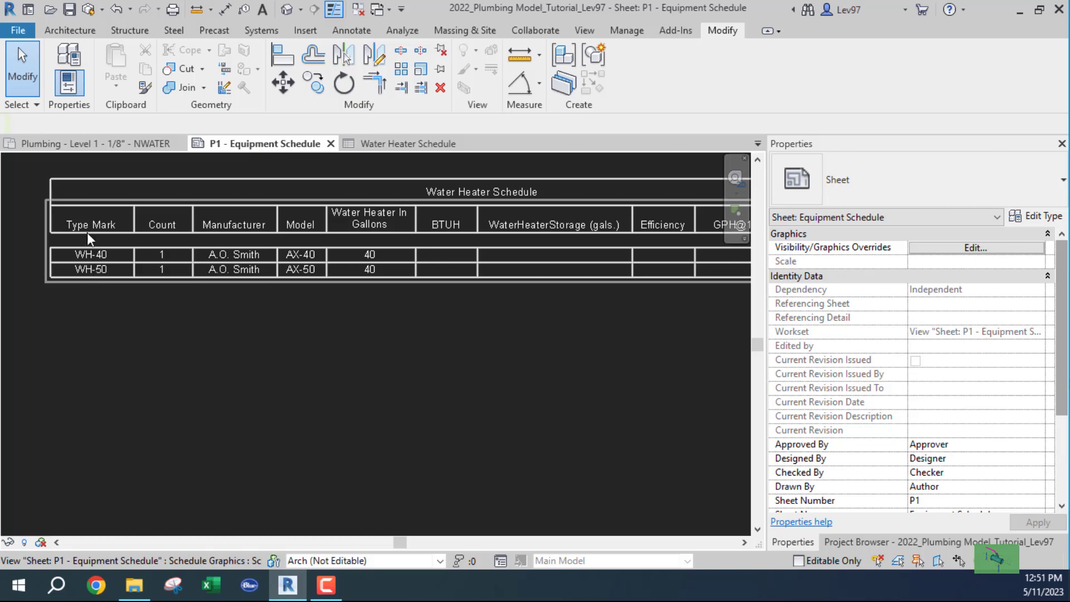
{"action": "middle_click_drag", "start_coordinate": [135, 322], "coordinate": [216, 477]}
{"action": "scroll", "coordinate": [239, 362], "scroll_direction": "up", "scroll_amount": 5}
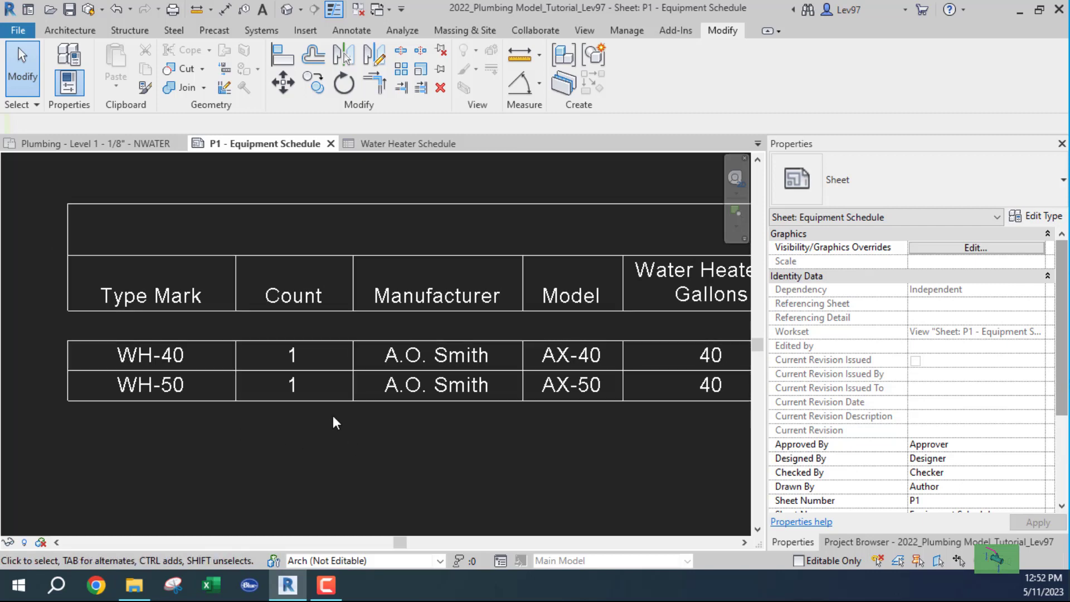
{"action": "scroll", "coordinate": [353, 462], "scroll_direction": "down", "scroll_amount": 1}
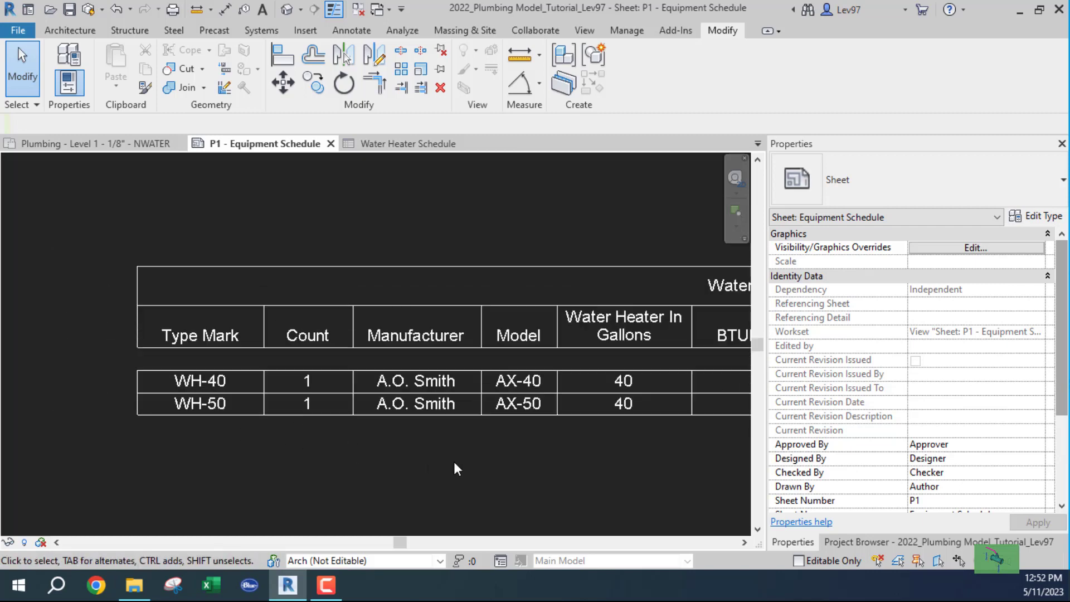
{"action": "middle_click_drag", "start_coordinate": [455, 463], "coordinate": [224, 444]}
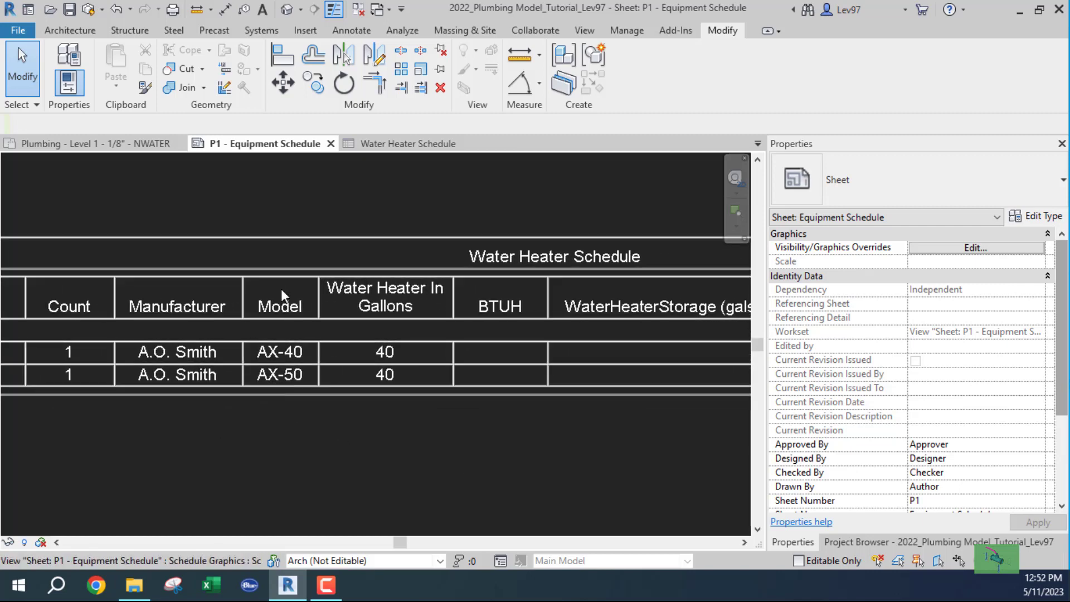
{"action": "scroll", "coordinate": [406, 394], "scroll_direction": "down", "scroll_amount": 1}
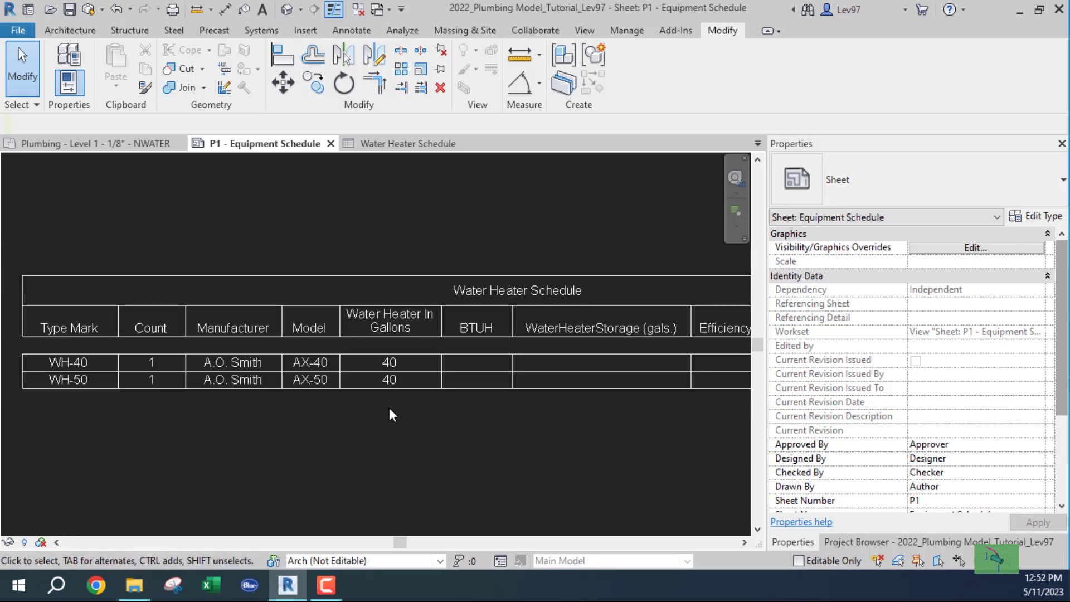
{"action": "middle_click_drag", "start_coordinate": [231, 439], "coordinate": [334, 411]}
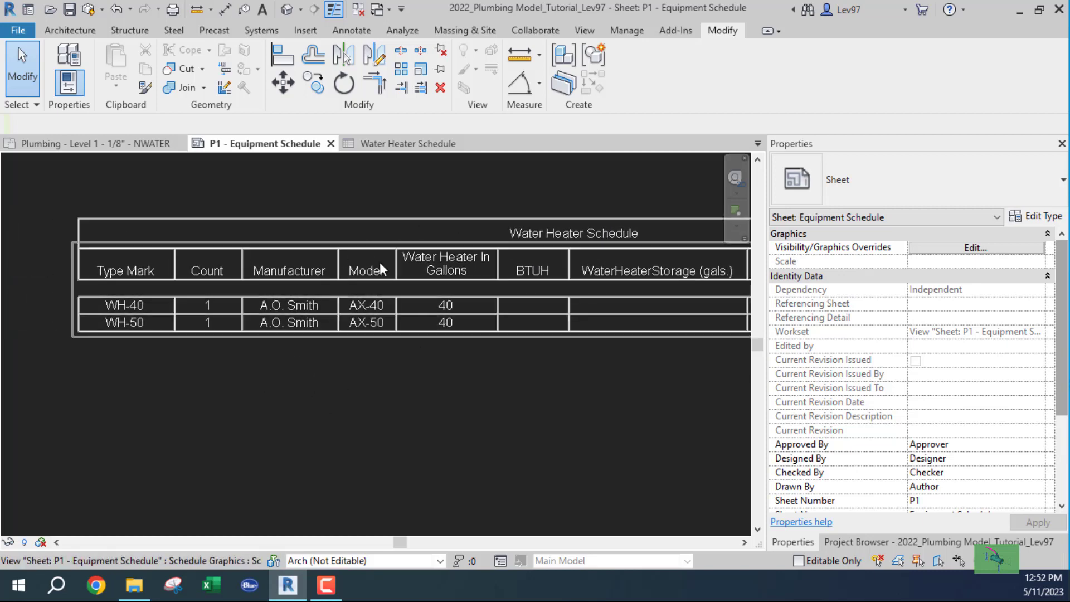
Back in the plumbing plan, review the Conference water heater's type properties and the family type assigned to the Prep/Dish water heater.
{"action": "left_click", "coordinate": [130, 141]}
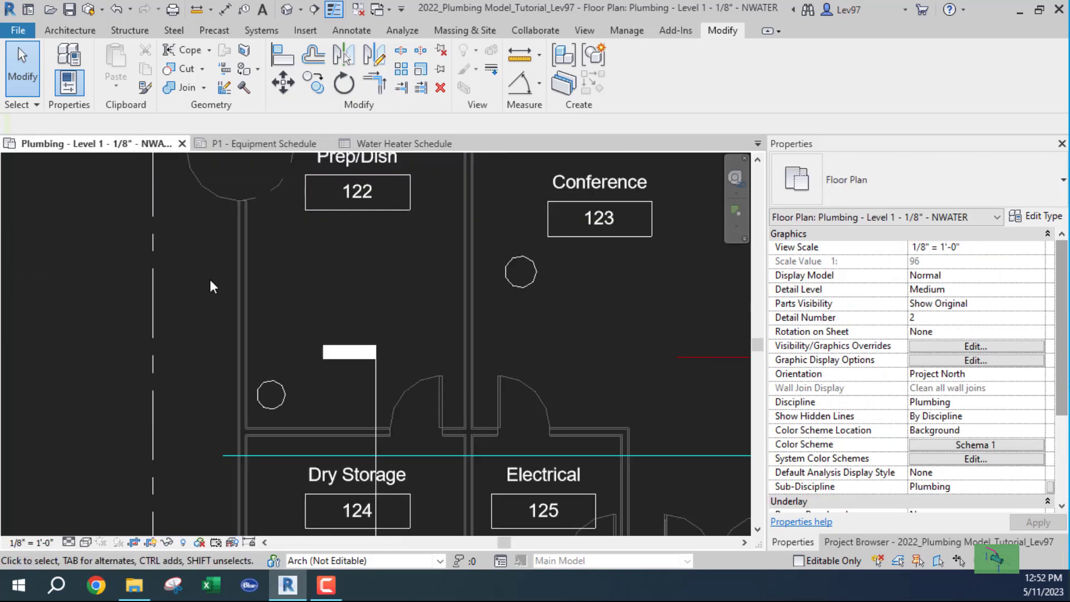
{"action": "left_click", "coordinate": [1035, 217]}
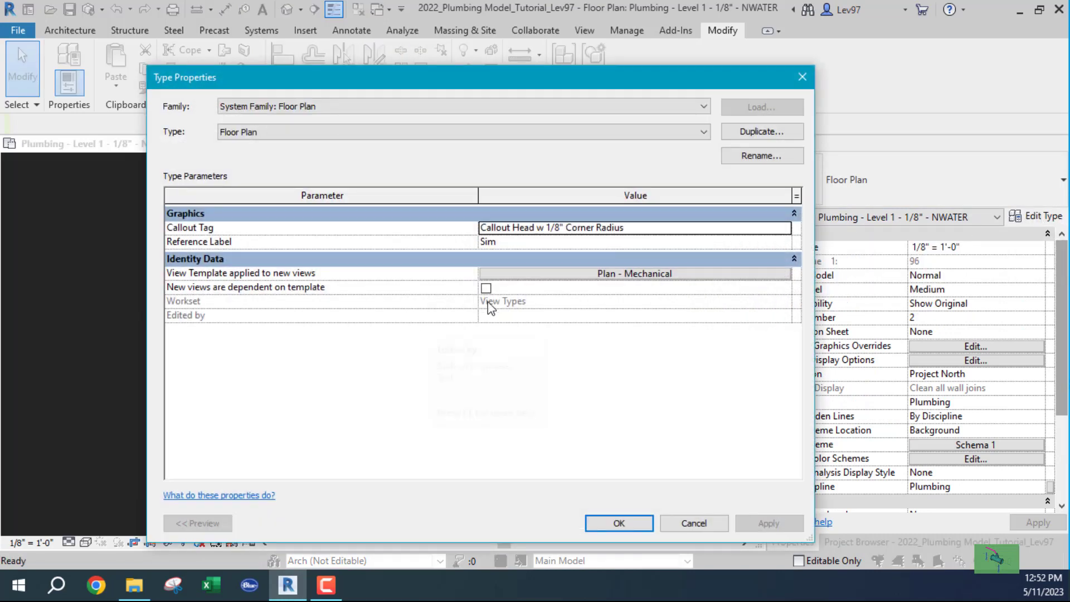
{"action": "left_click", "coordinate": [694, 523]}
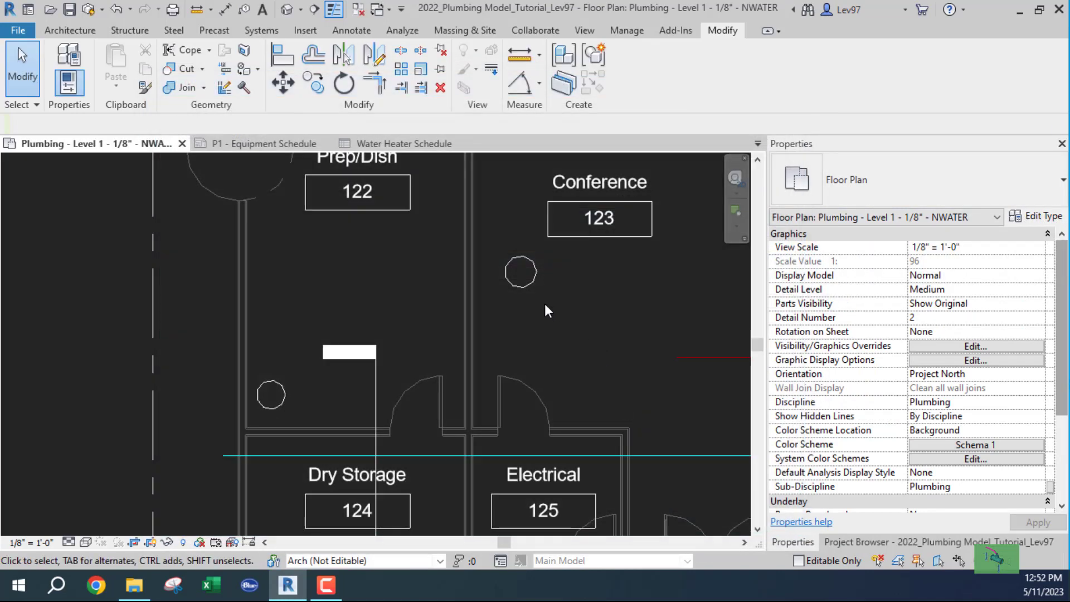
{"action": "left_click", "coordinate": [522, 283]}
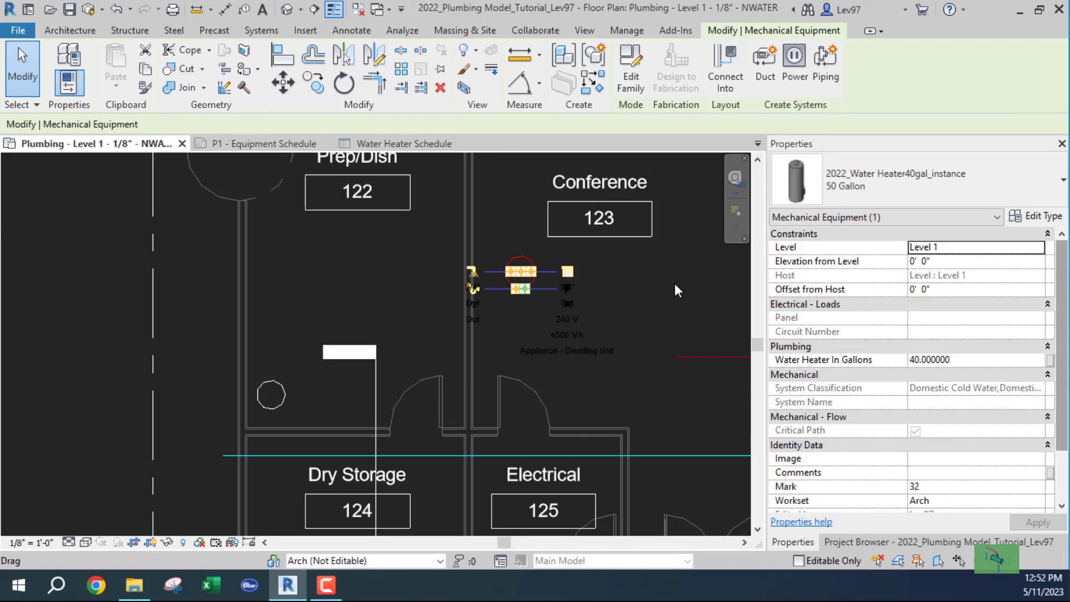
{"action": "left_click", "coordinate": [1040, 216]}
{"action": "left_click_drag", "start_coordinate": [795, 278], "coordinate": [795, 430]}
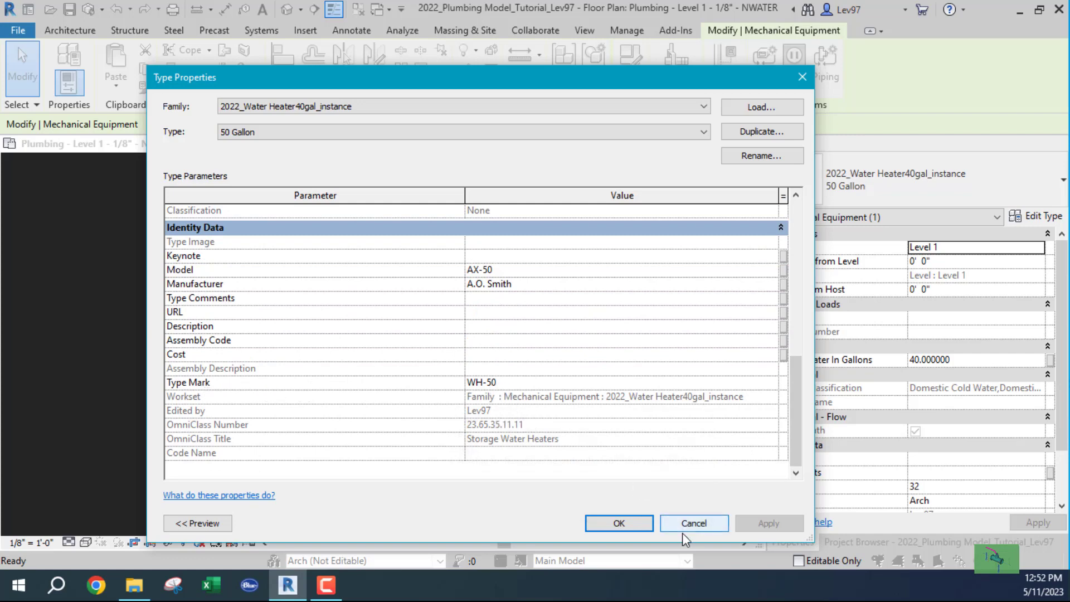
{"action": "left_click", "coordinate": [700, 524]}
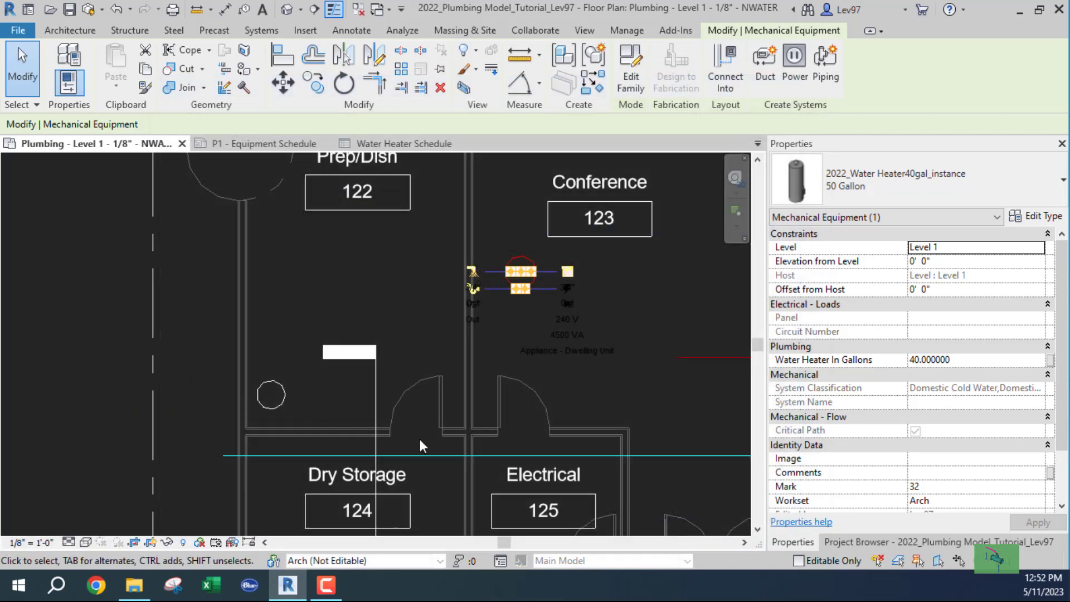
{"action": "left_click", "coordinate": [293, 292]}
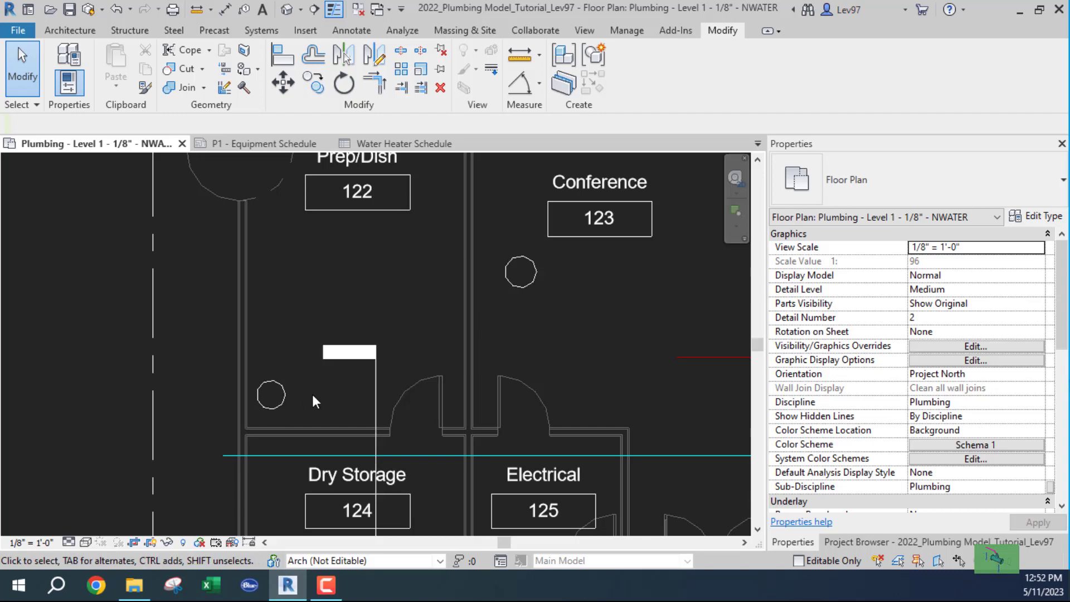
{"action": "left_click", "coordinate": [274, 410]}
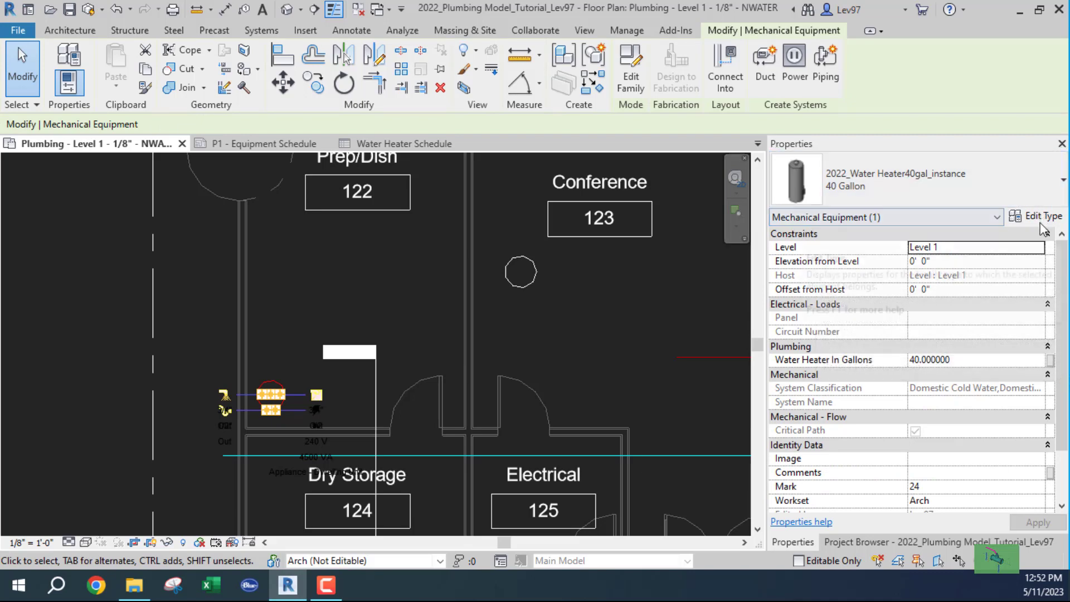
{"action": "left_click", "coordinate": [351, 296]}
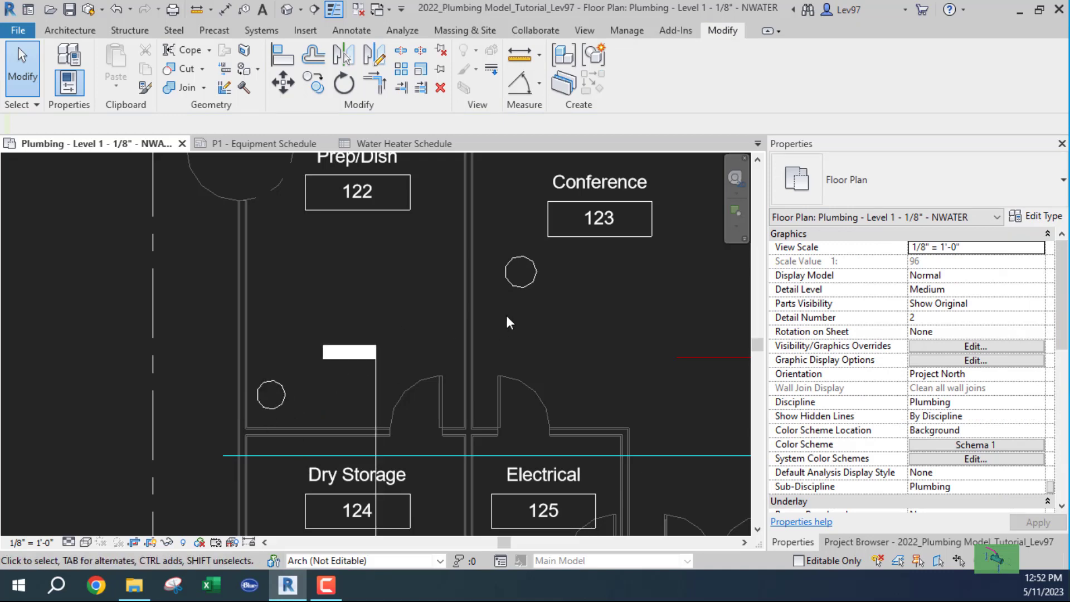
Try to set the Type Mark of the Conference water heater's 50 Gallon type to WH-40.
{"action": "left_click", "coordinate": [519, 277]}
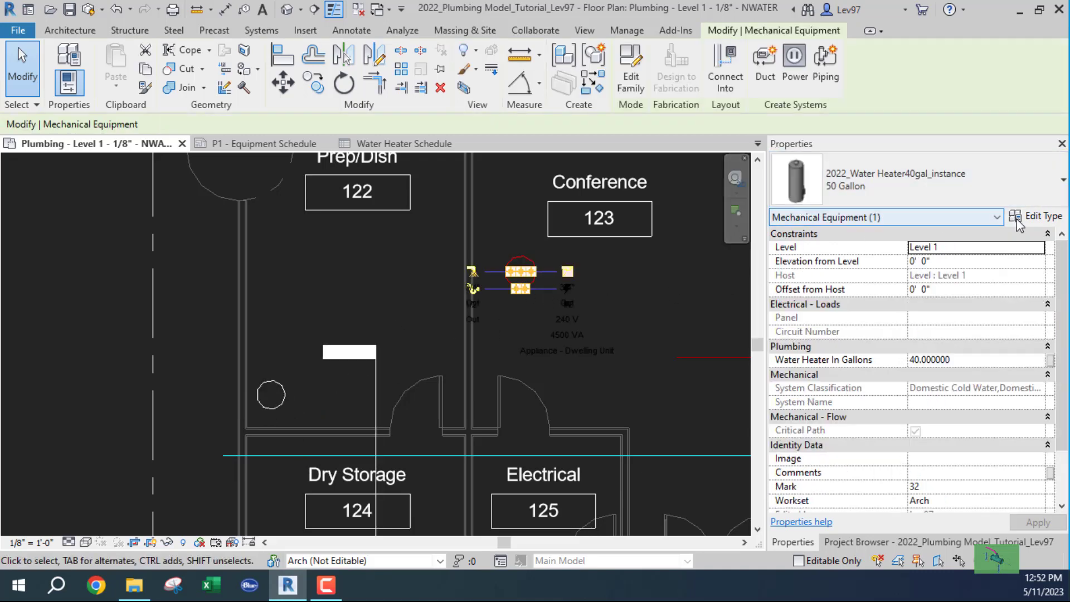
{"action": "left_click", "coordinate": [1043, 218]}
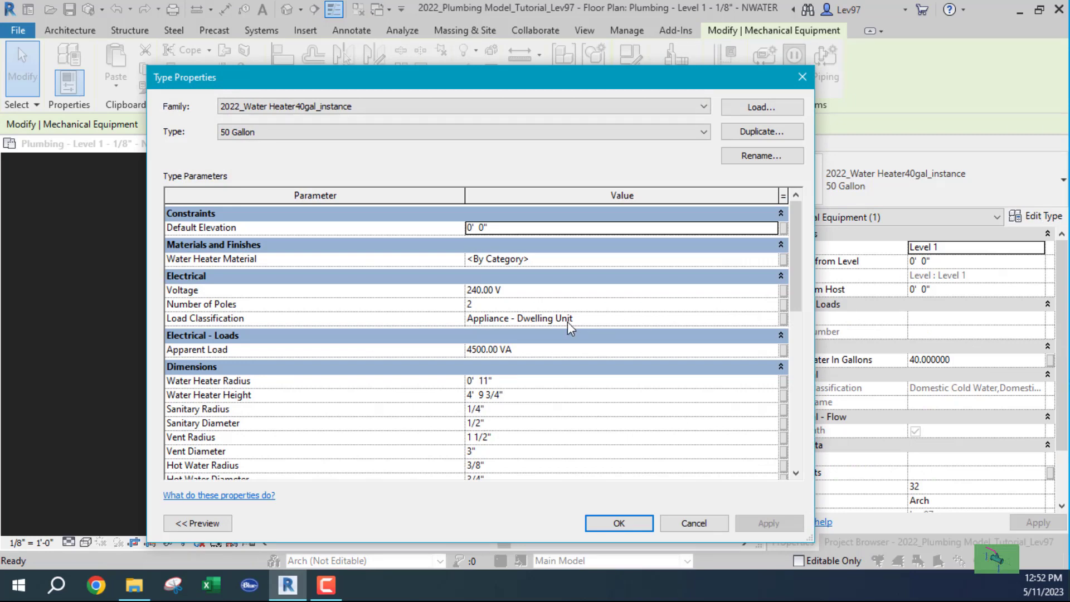
{"action": "scroll", "coordinate": [567, 322], "scroll_direction": "down", "scroll_amount": 8}
{"action": "left_click", "coordinate": [493, 383]}
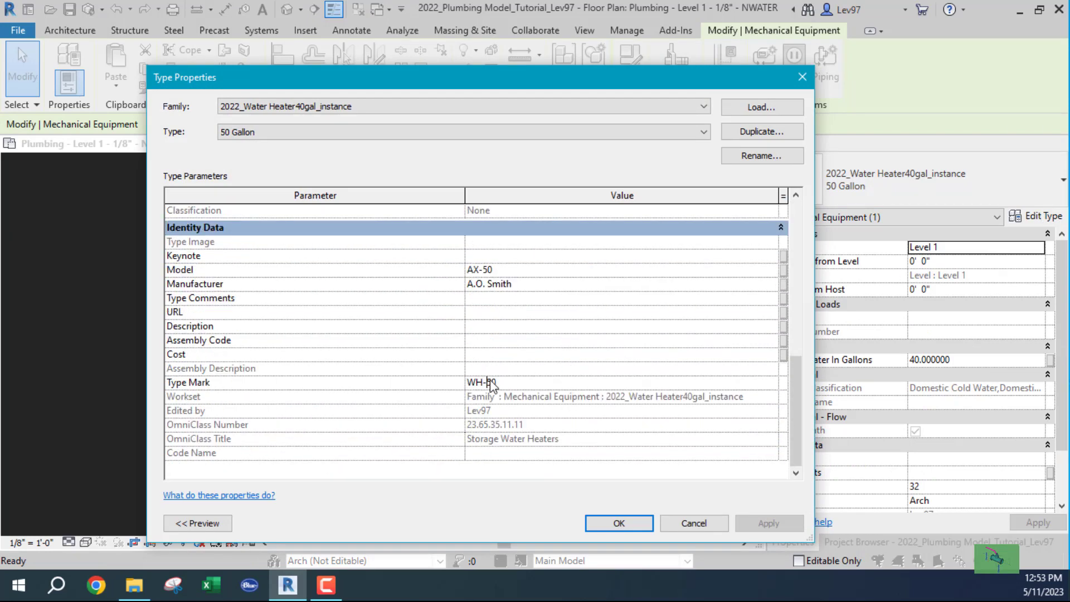
{"action": "key", "text": "Delete"}
{"action": "type", "text": "4"}
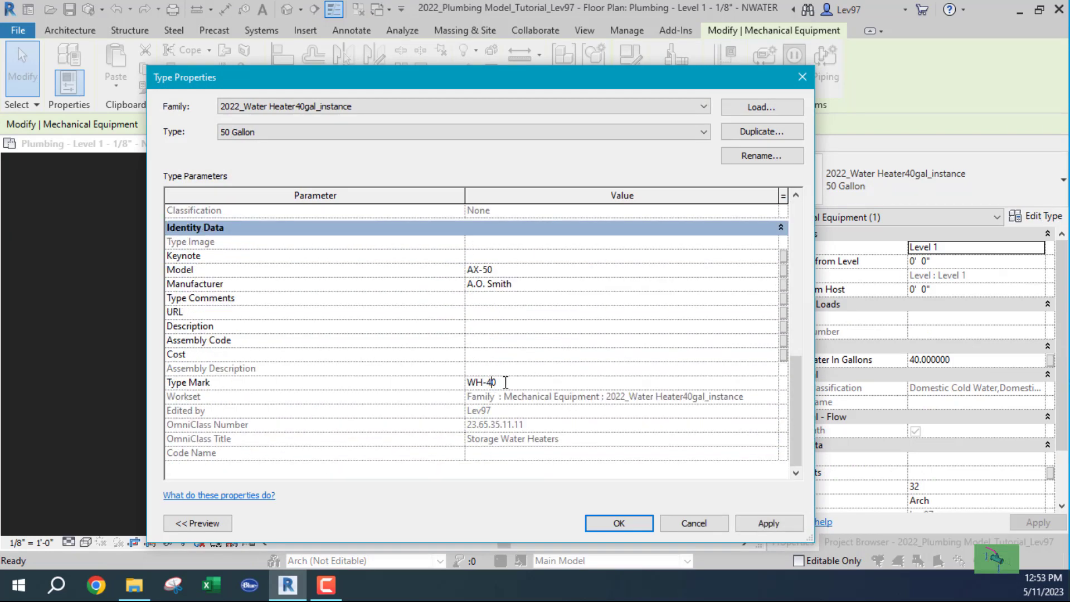
{"action": "left_click", "coordinate": [619, 523]}
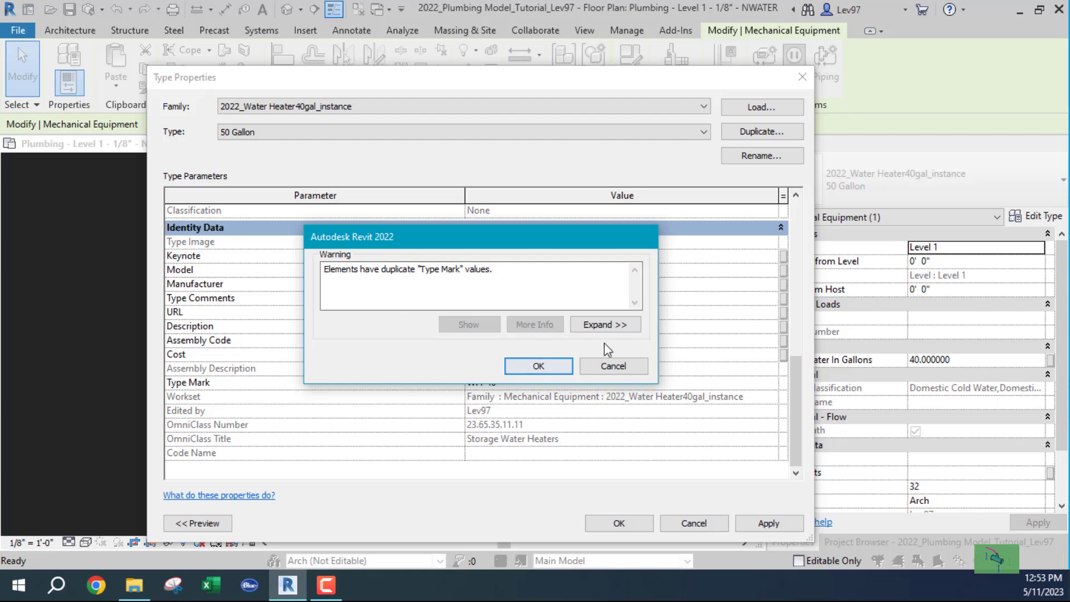
Inspect the two water heater types listed in the duplicate Type Mark warning and discard the type property changes.
{"action": "left_click", "coordinate": [606, 325]}
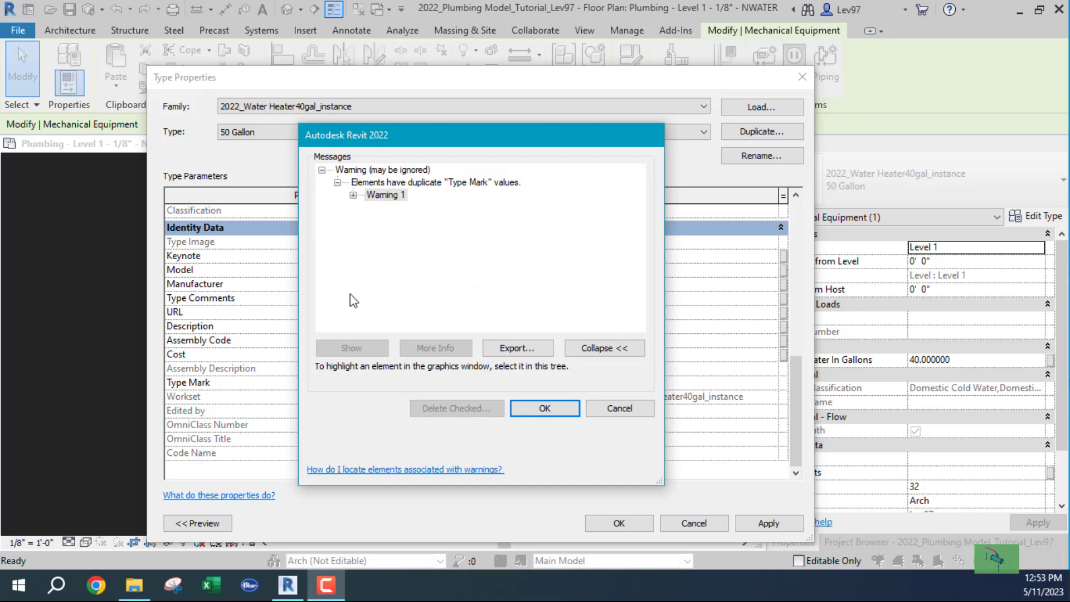
{"action": "left_click", "coordinate": [353, 195]}
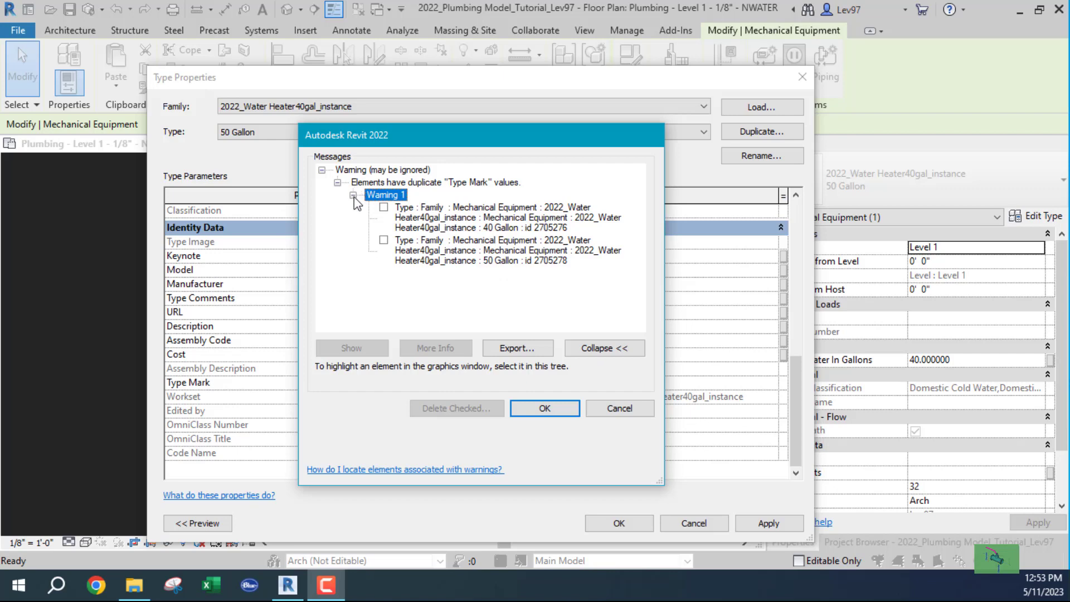
{"action": "left_click", "coordinate": [383, 240]}
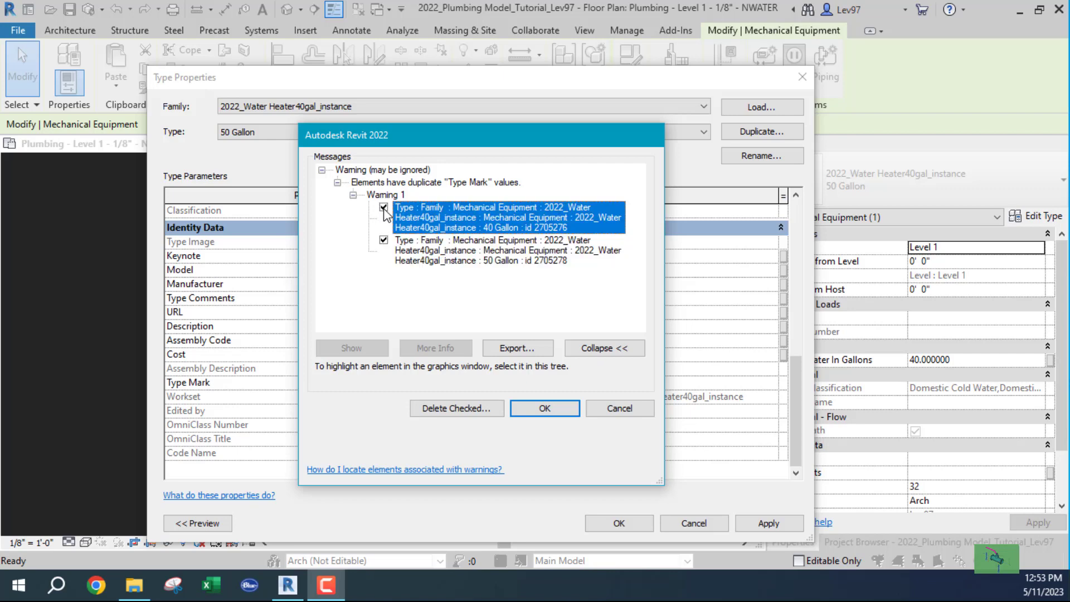
{"action": "left_click", "coordinate": [384, 240]}
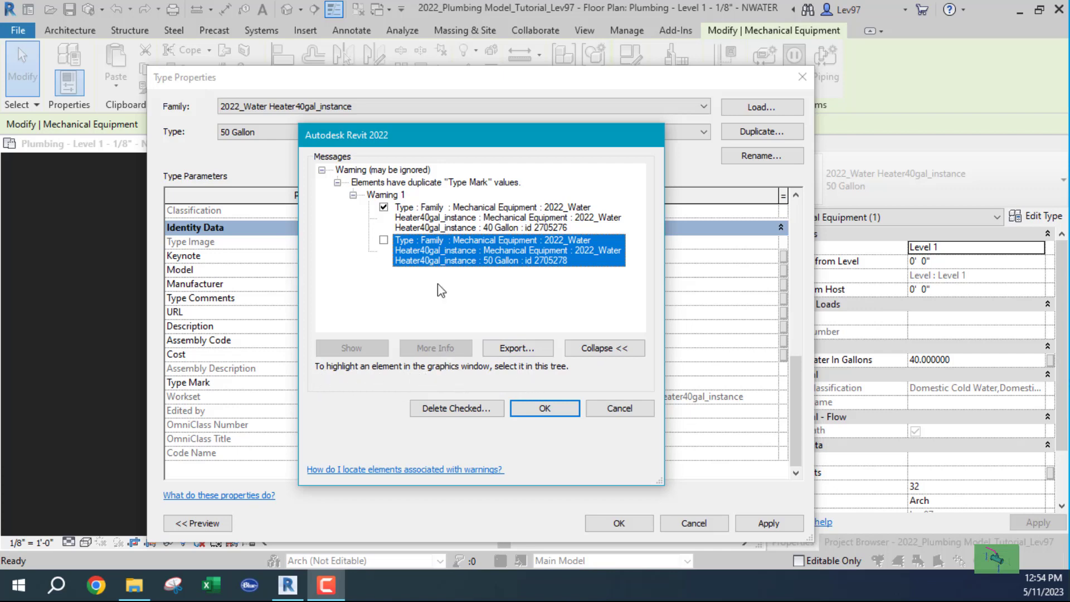
{"action": "left_click", "coordinate": [430, 212]}
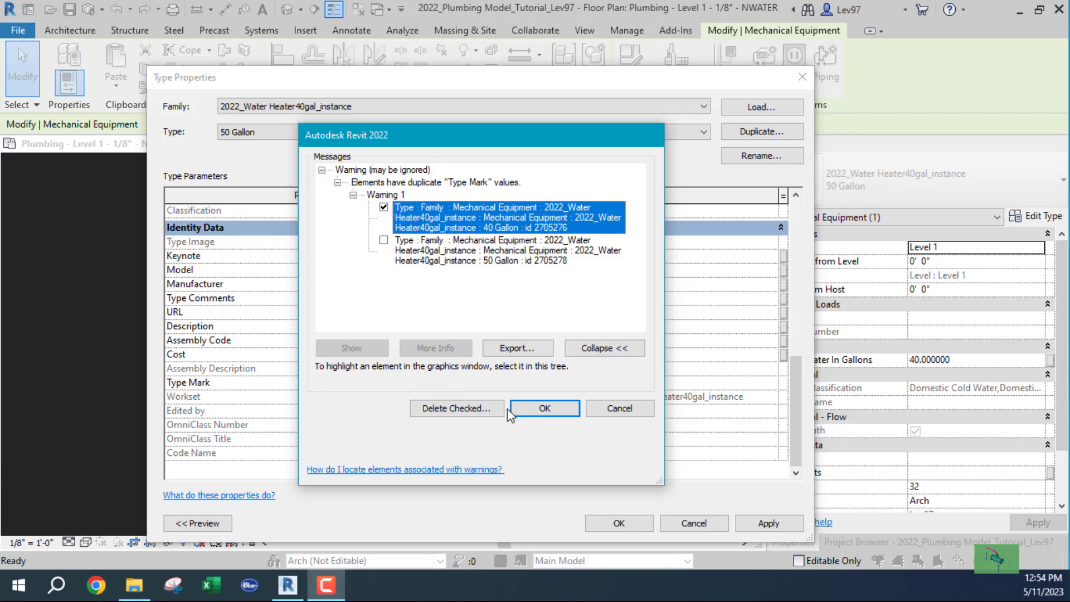
{"action": "left_click_drag", "start_coordinate": [504, 133], "coordinate": [862, 166]}
{"action": "key", "text": "Return"}
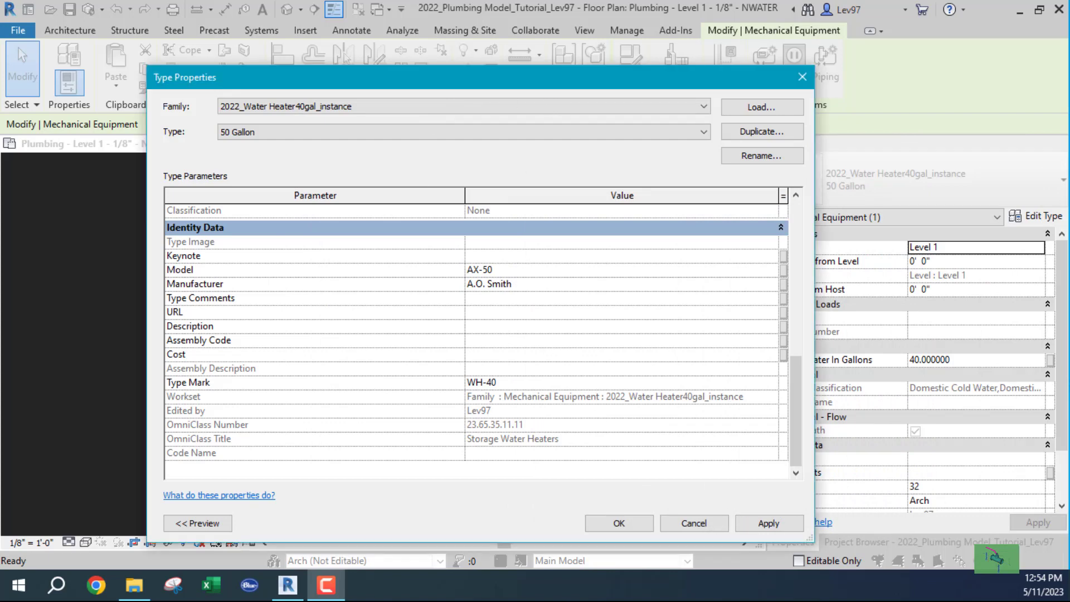
{"action": "left_click", "coordinate": [694, 523]}
{"action": "left_click", "coordinate": [339, 268]}
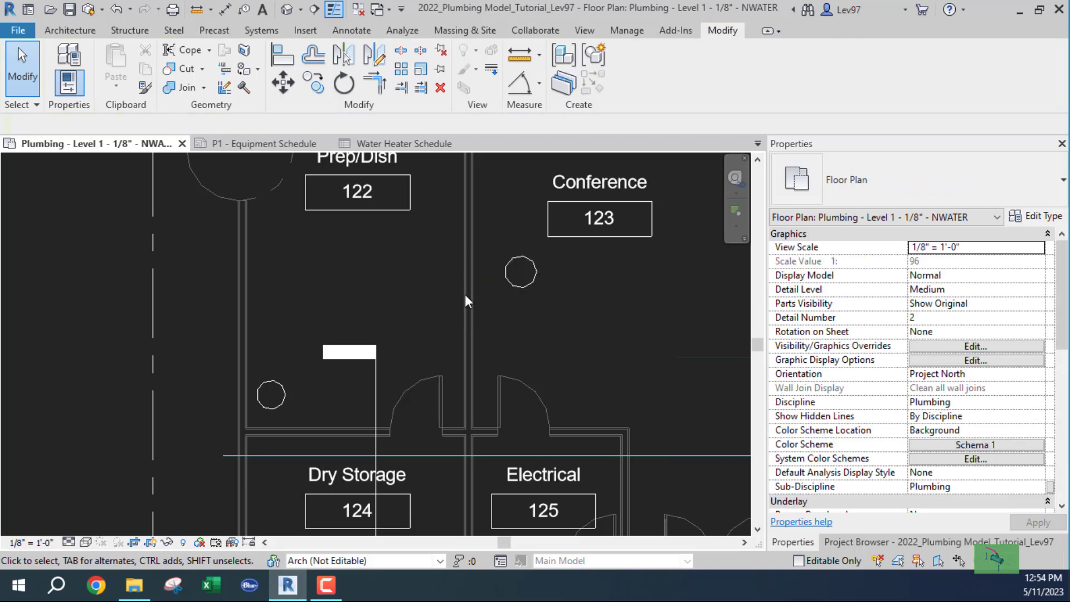
Set the Type Mark of the Conference water heater's 50 Gallon type to WH-40, keeping the plan in view.
{"action": "left_click", "coordinate": [515, 286]}
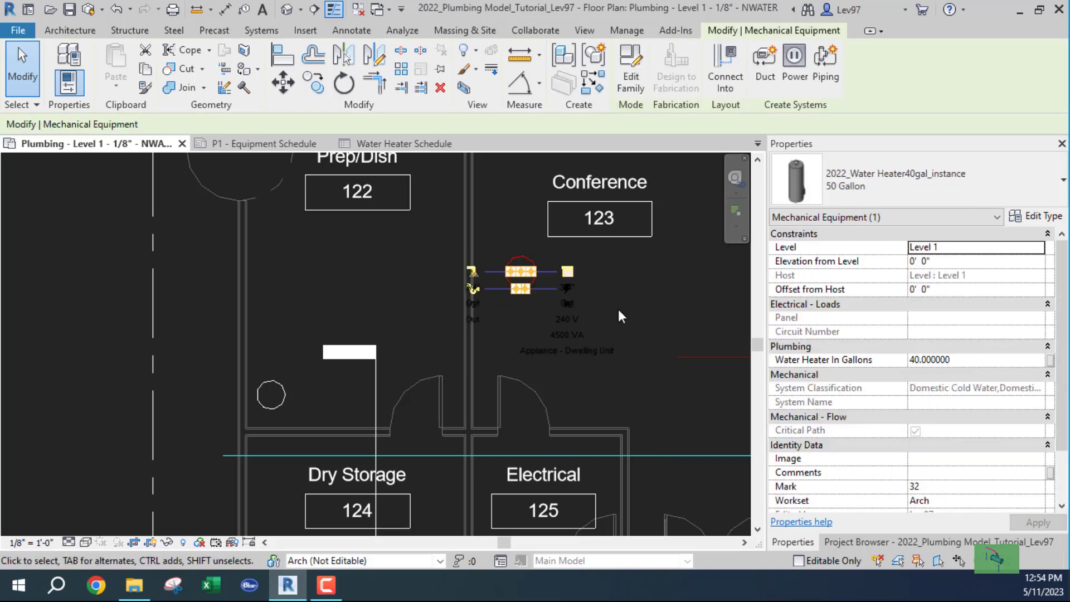
{"action": "left_click", "coordinate": [1036, 216]}
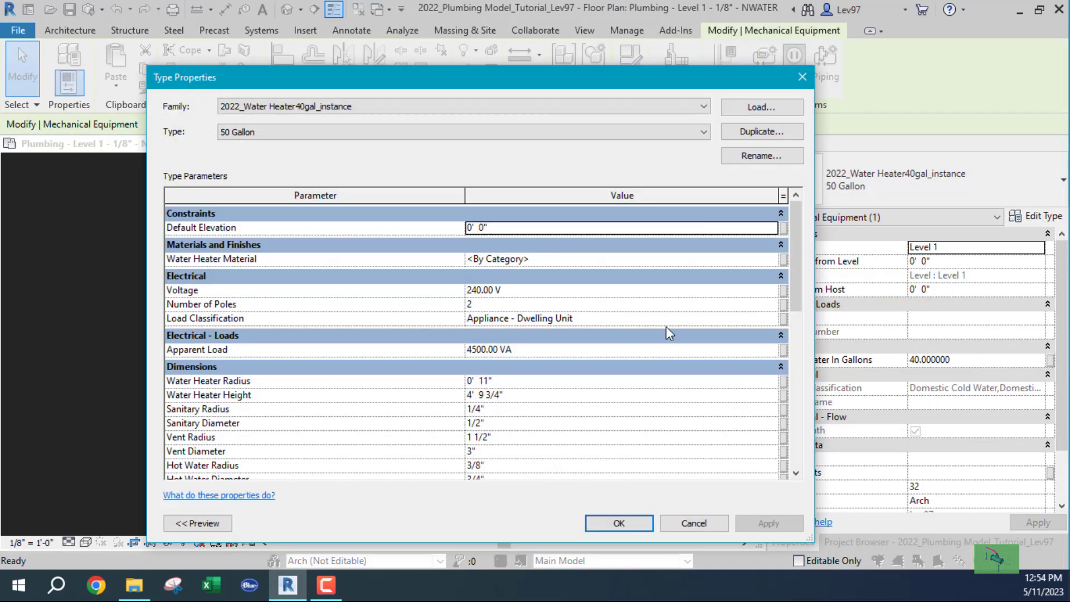
{"action": "scroll", "coordinate": [569, 359], "scroll_direction": "down", "scroll_amount": 8}
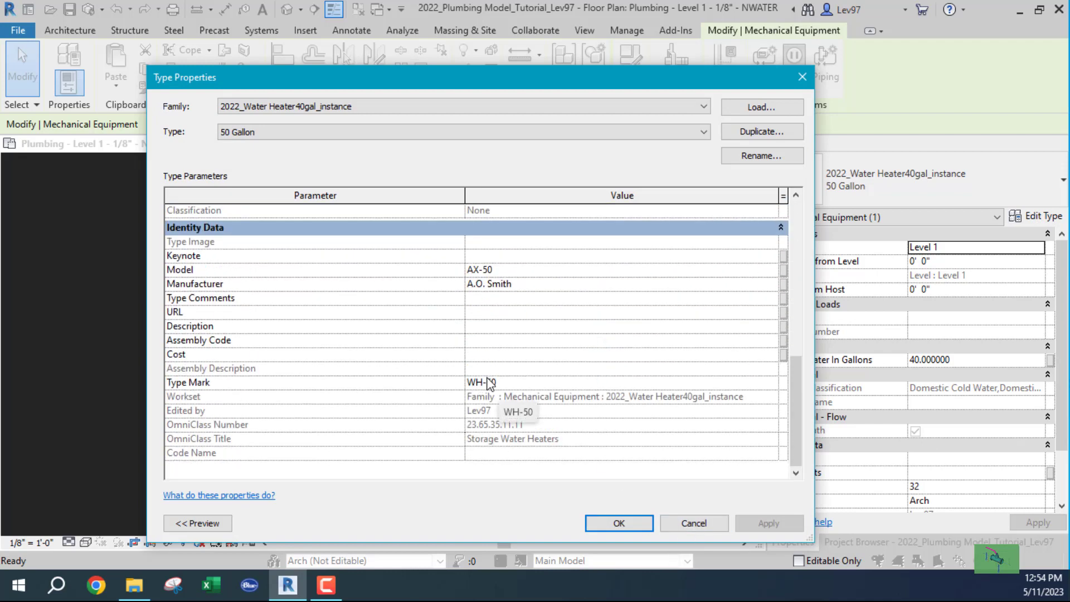
{"action": "left_click_drag", "start_coordinate": [527, 79], "coordinate": [1069, 116]}
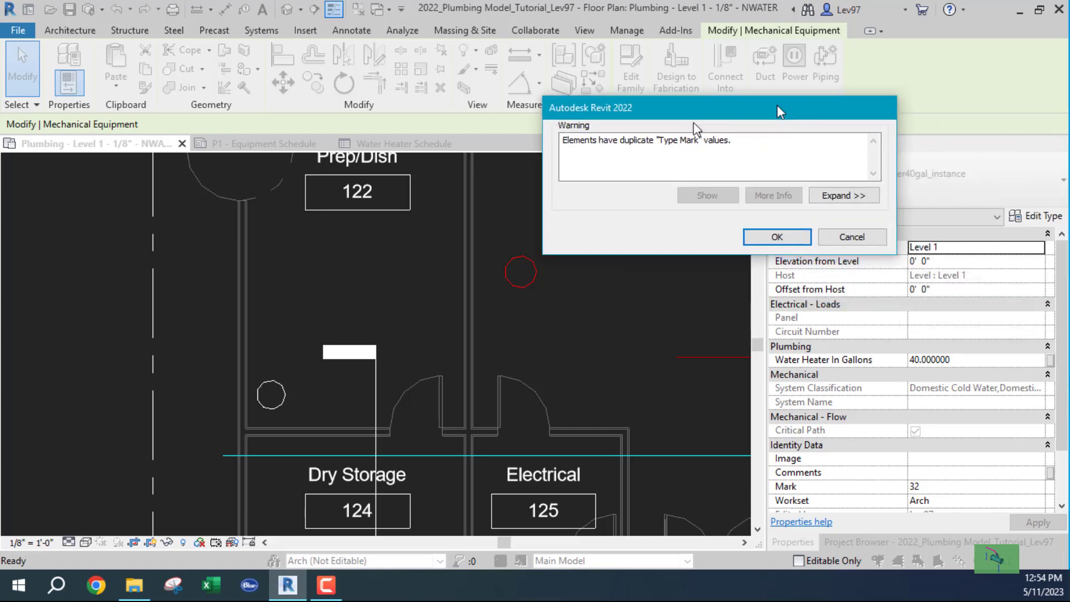
Expand the duplicate Type Mark warning, highlight and check its 40 Gallon and 50 Gallon entries, and accept the warning without deleting them.
{"action": "left_click_drag", "start_coordinate": [777, 105], "coordinate": [517, 221]}
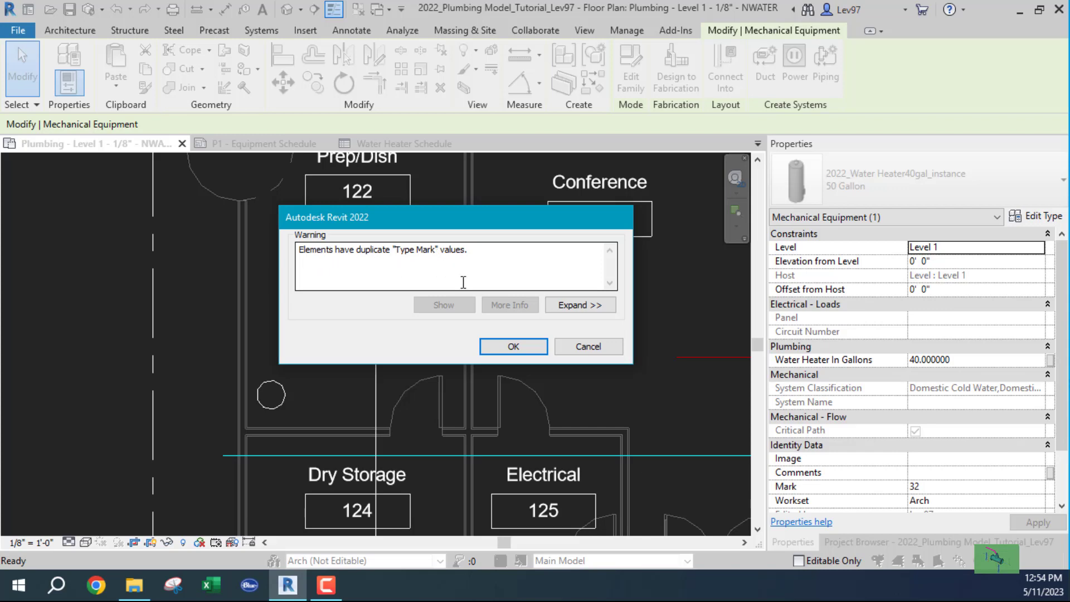
{"action": "left_click", "coordinate": [577, 306]}
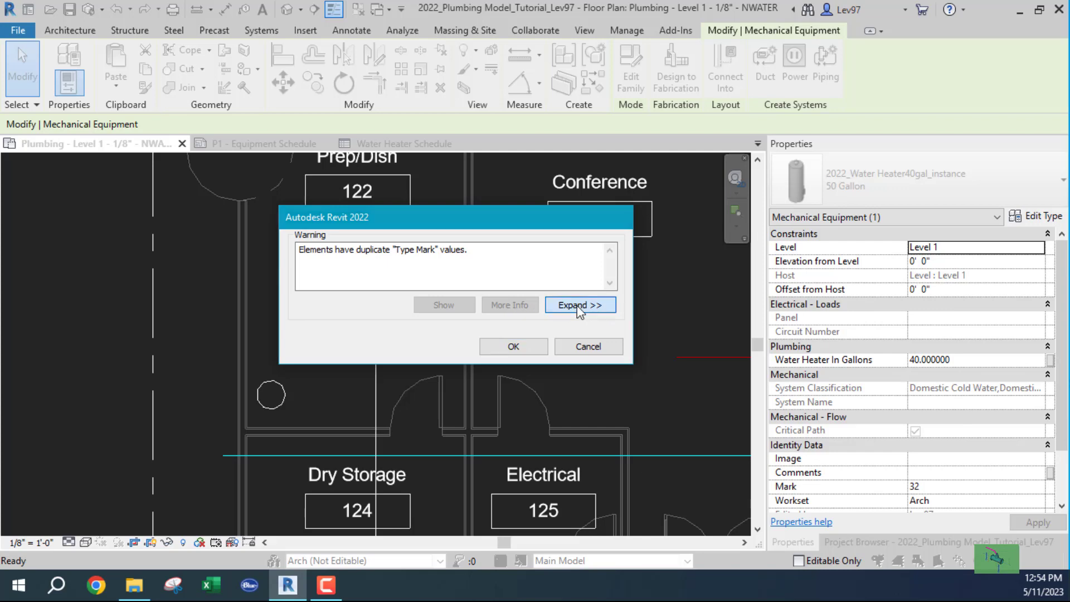
{"action": "left_click_drag", "start_coordinate": [499, 117], "coordinate": [882, 85]}
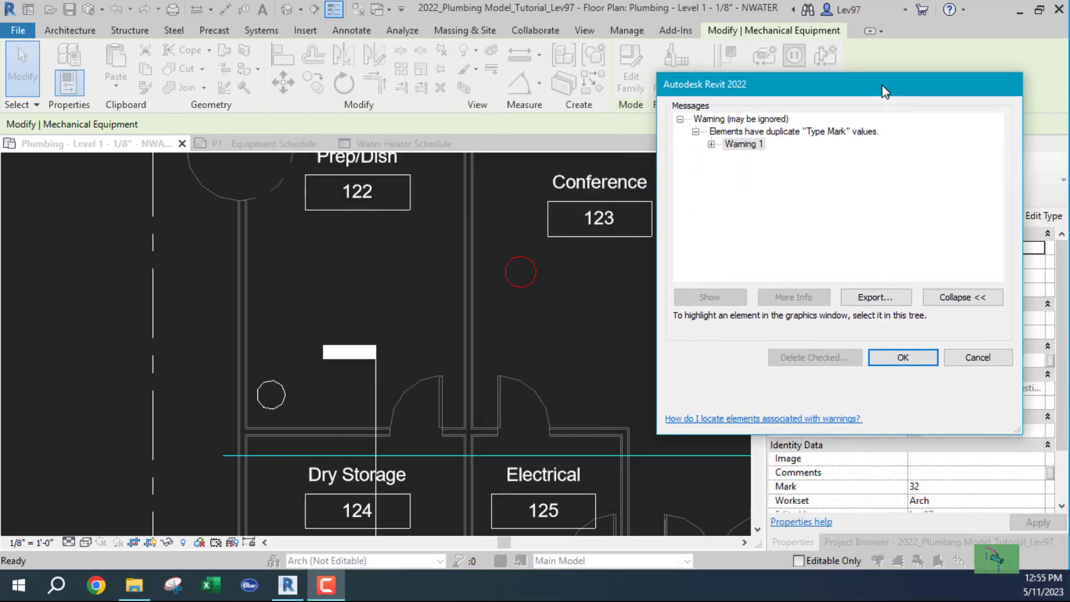
{"action": "left_click", "coordinate": [711, 145]}
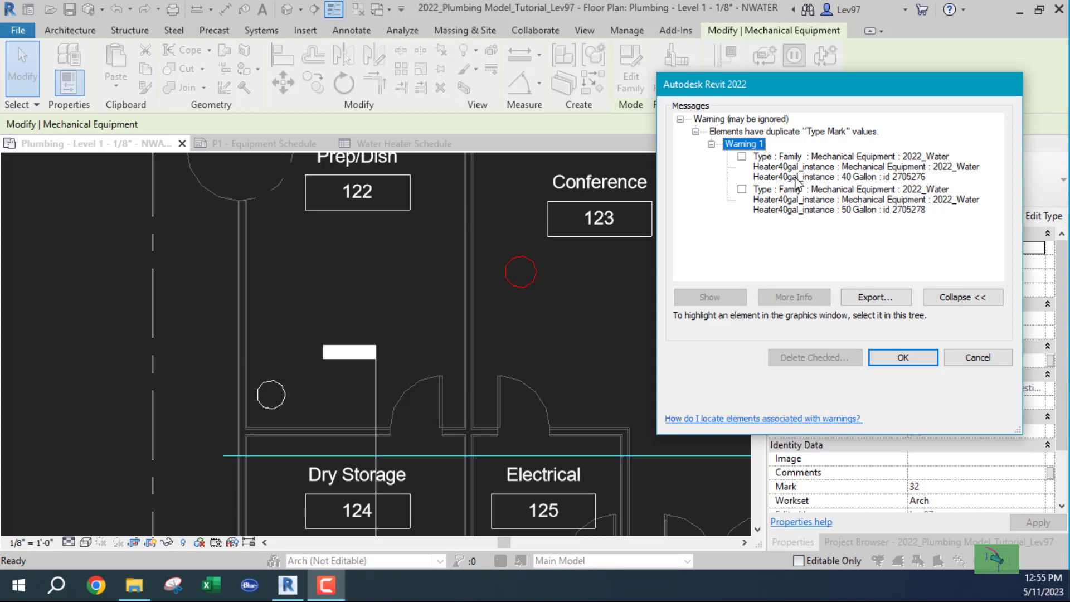
{"action": "left_click", "coordinate": [824, 167]}
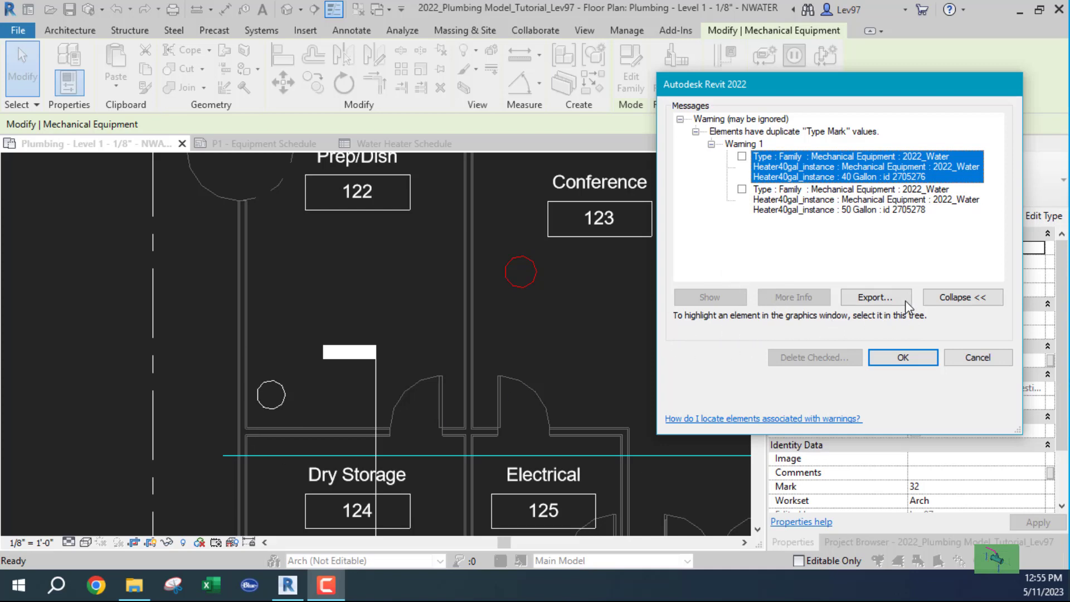
{"action": "left_click", "coordinate": [801, 199]}
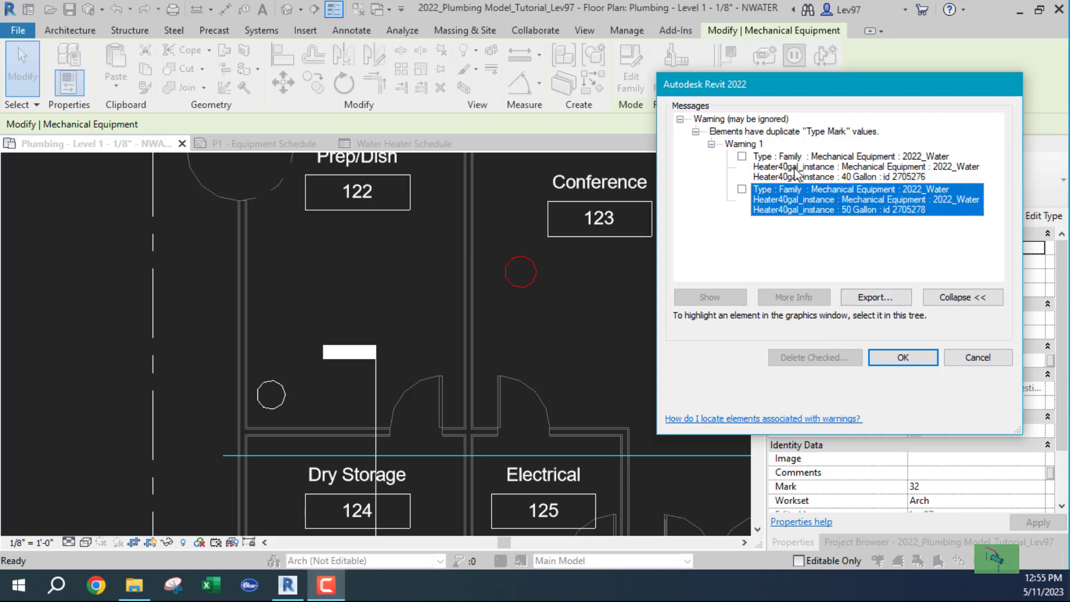
{"action": "left_click", "coordinate": [795, 173]}
{"action": "left_click", "coordinate": [794, 209]}
{"action": "left_click", "coordinate": [782, 164]}
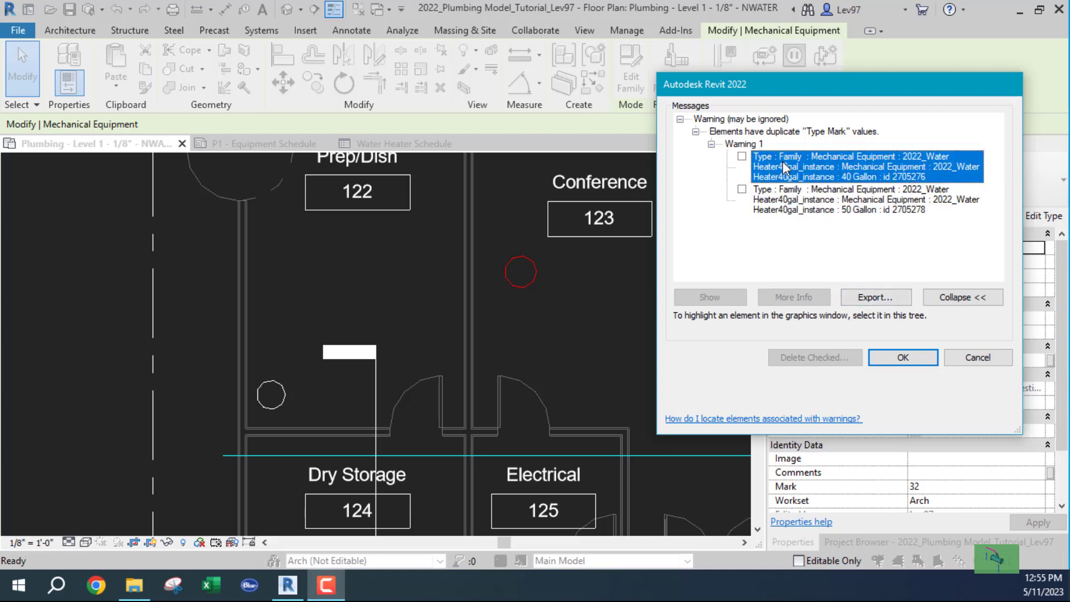
{"action": "left_click", "coordinate": [742, 189]}
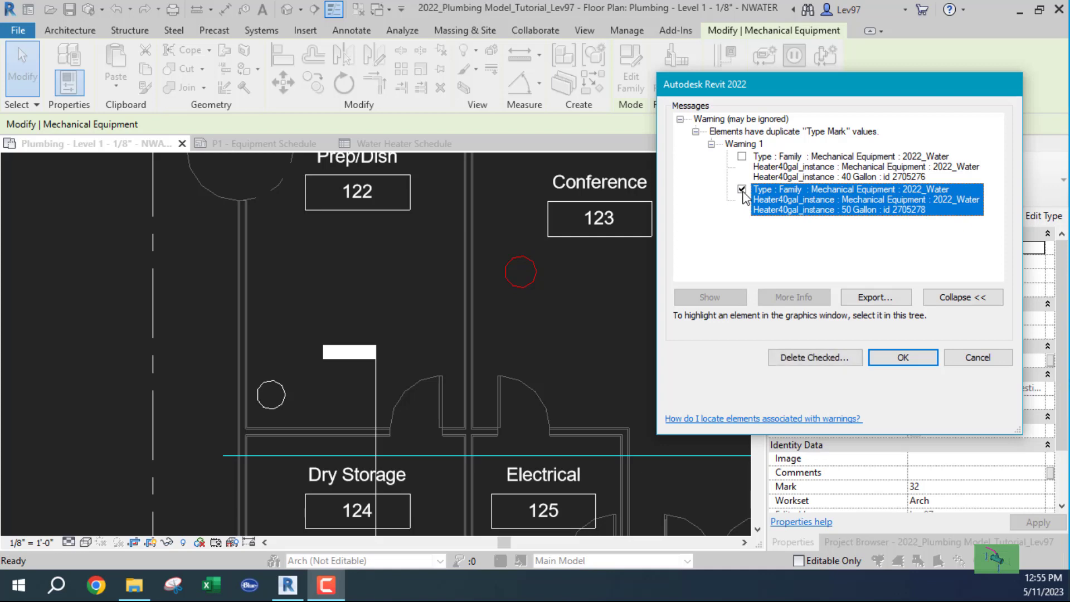
{"action": "left_click", "coordinate": [741, 156]}
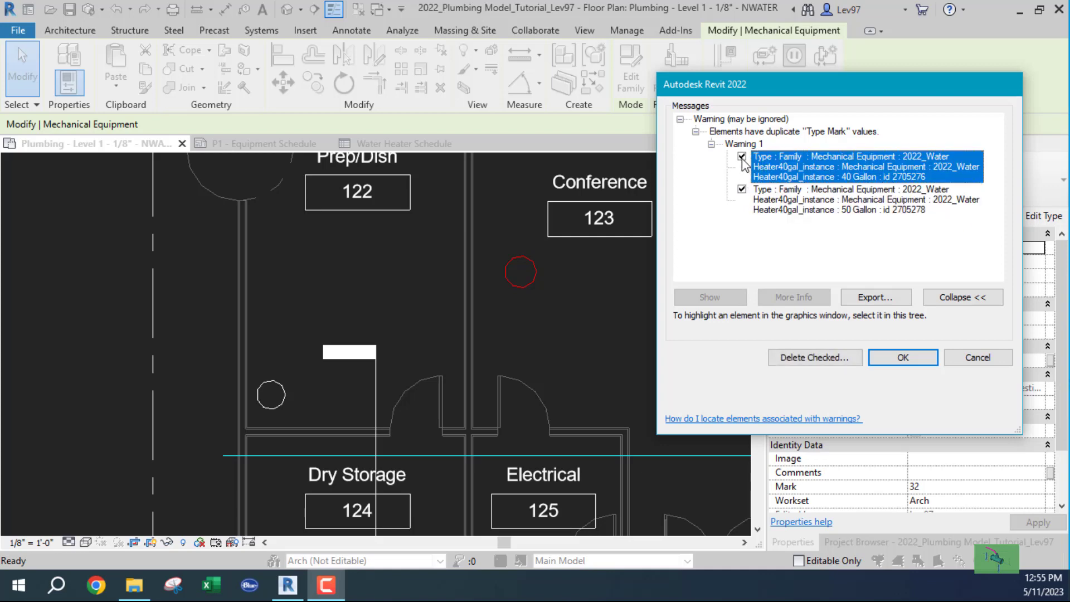
{"action": "left_click", "coordinate": [906, 359]}
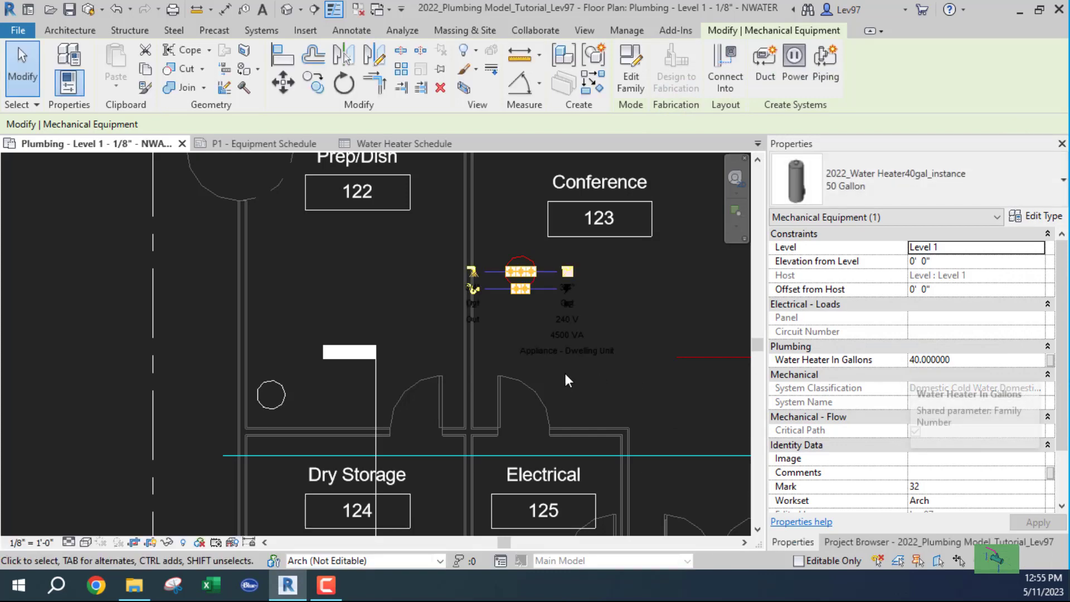
{"action": "left_click", "coordinate": [601, 393]}
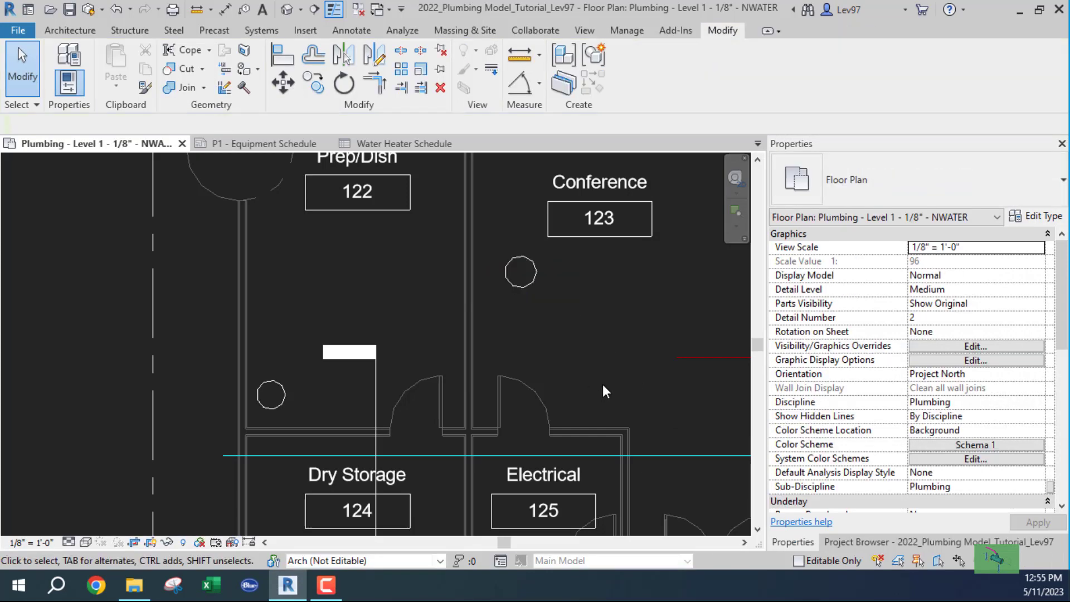
Check the Model and Type Mark in the Conference water heater's type properties.
{"action": "left_click", "coordinate": [525, 285]}
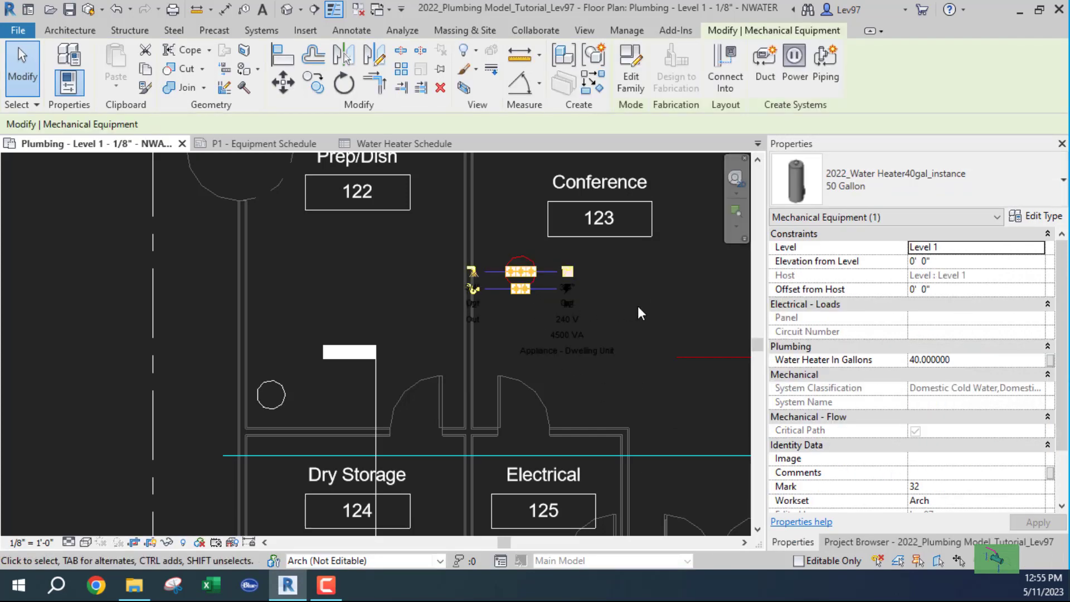
{"action": "left_click", "coordinate": [1039, 219]}
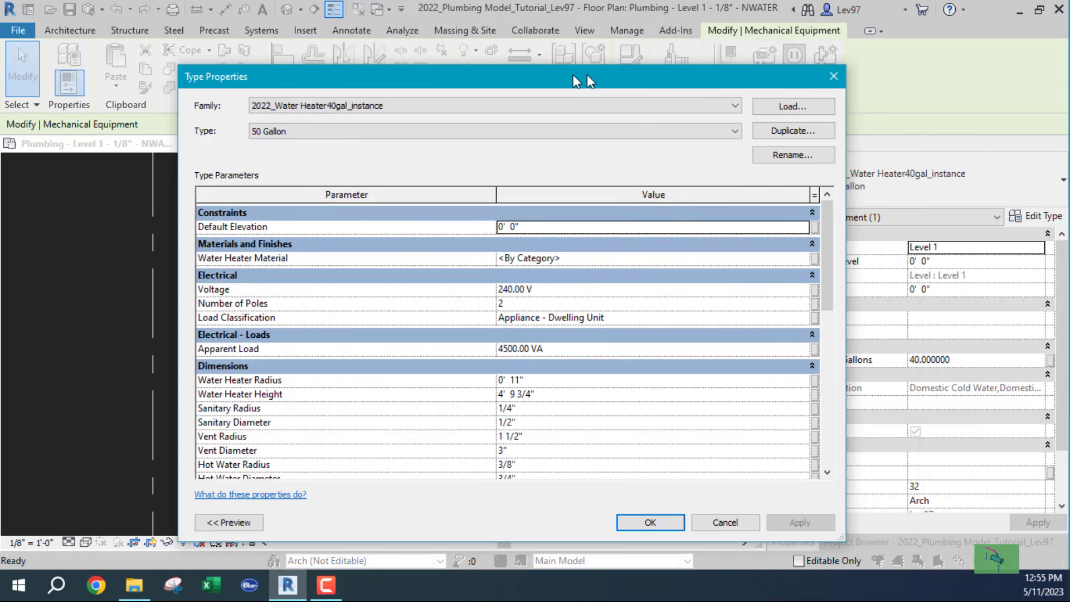
{"action": "left_click_drag", "start_coordinate": [587, 75], "coordinate": [574, 50]}
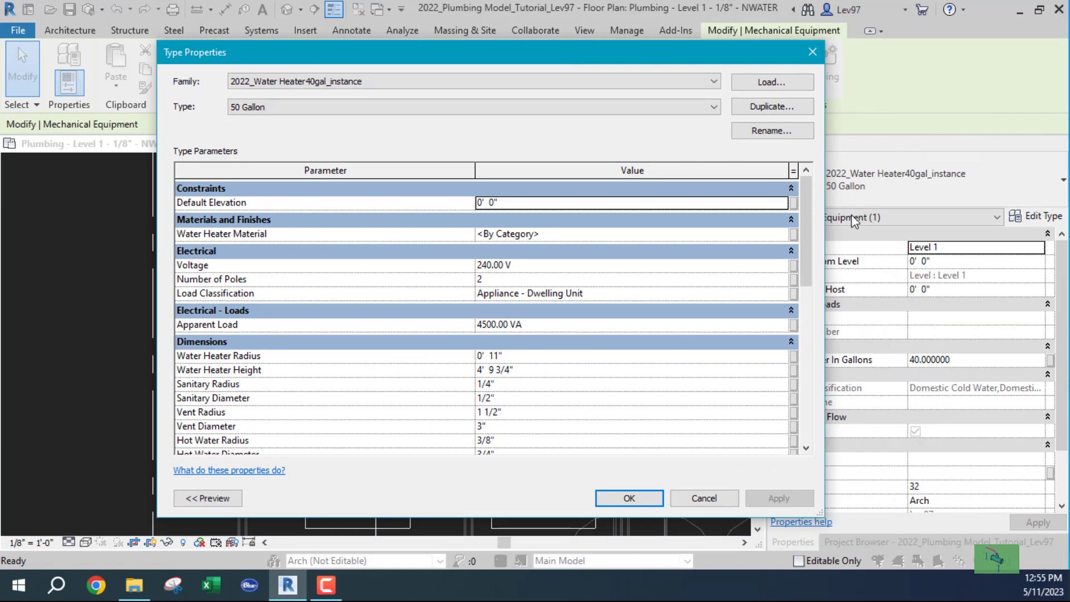
{"action": "scroll", "coordinate": [810, 226], "scroll_direction": "down", "scroll_amount": 10}
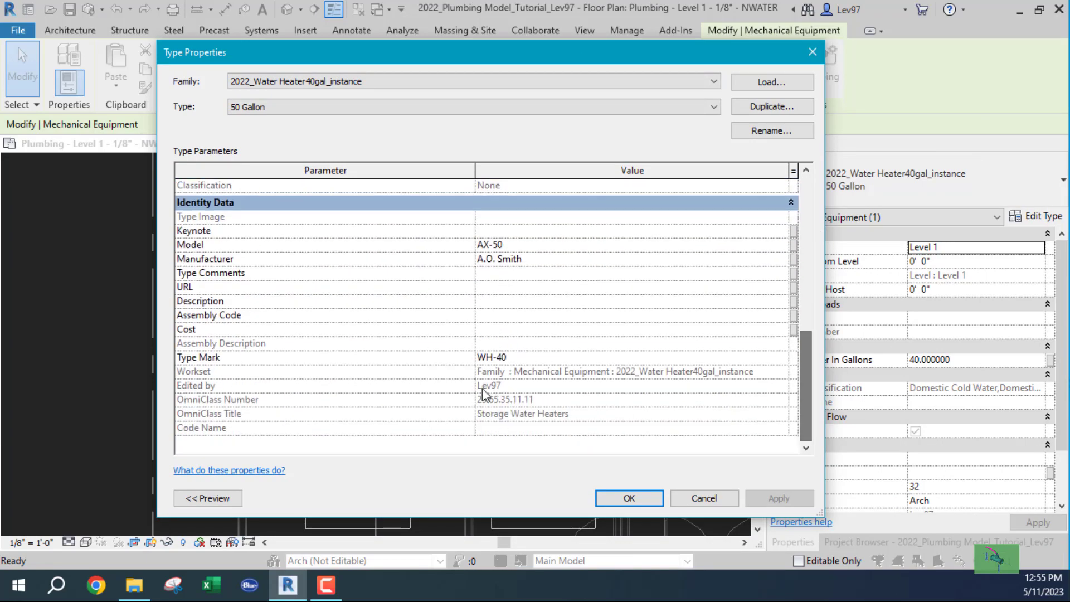
{"action": "left_click_drag", "start_coordinate": [509, 60], "coordinate": [624, 87]}
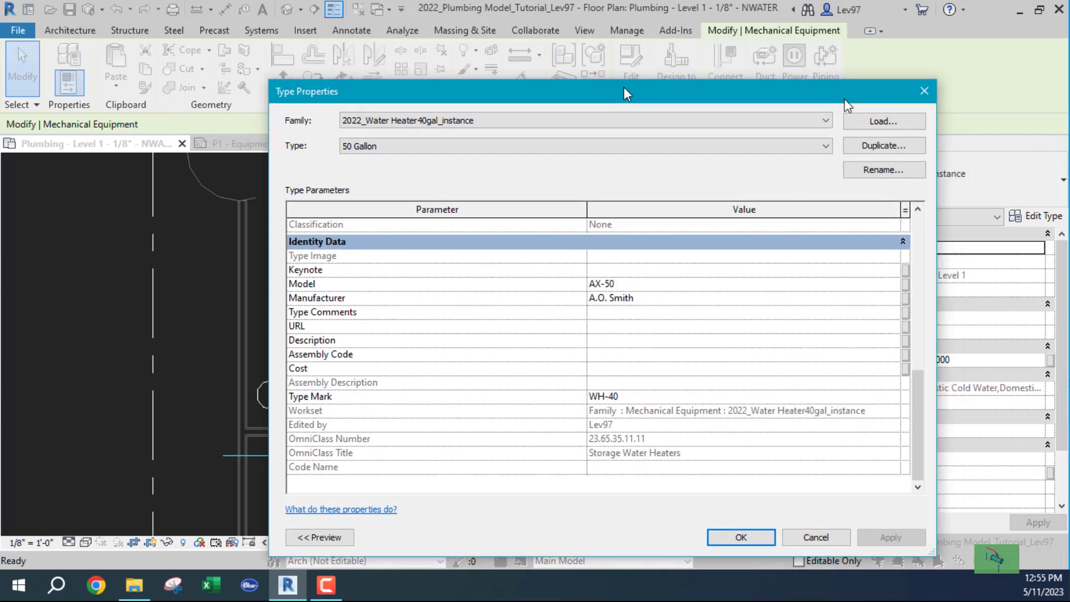
{"action": "left_click", "coordinate": [924, 90]}
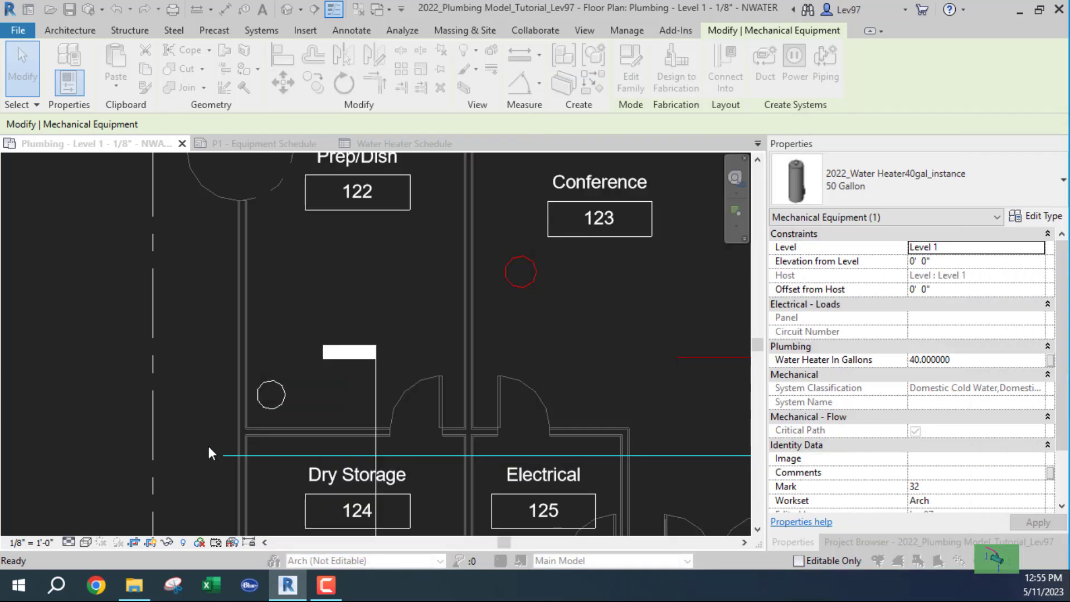
Check the Model and Type Mark in the type properties of the Prep/Dish room's 40 Gallon water heater.
{"action": "left_click", "coordinate": [282, 403]}
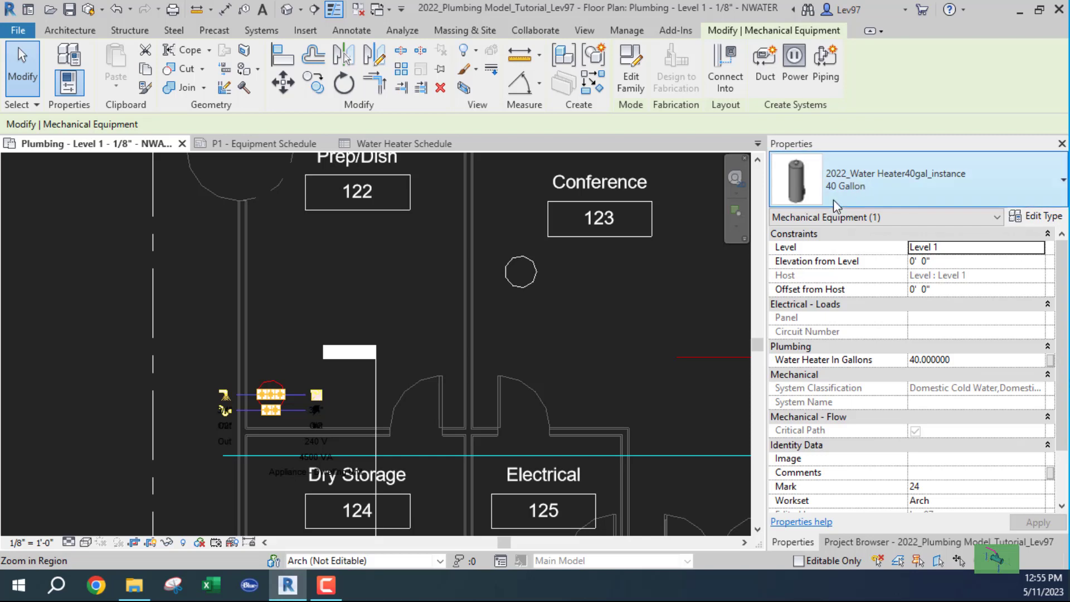
{"action": "left_click", "coordinate": [1042, 217]}
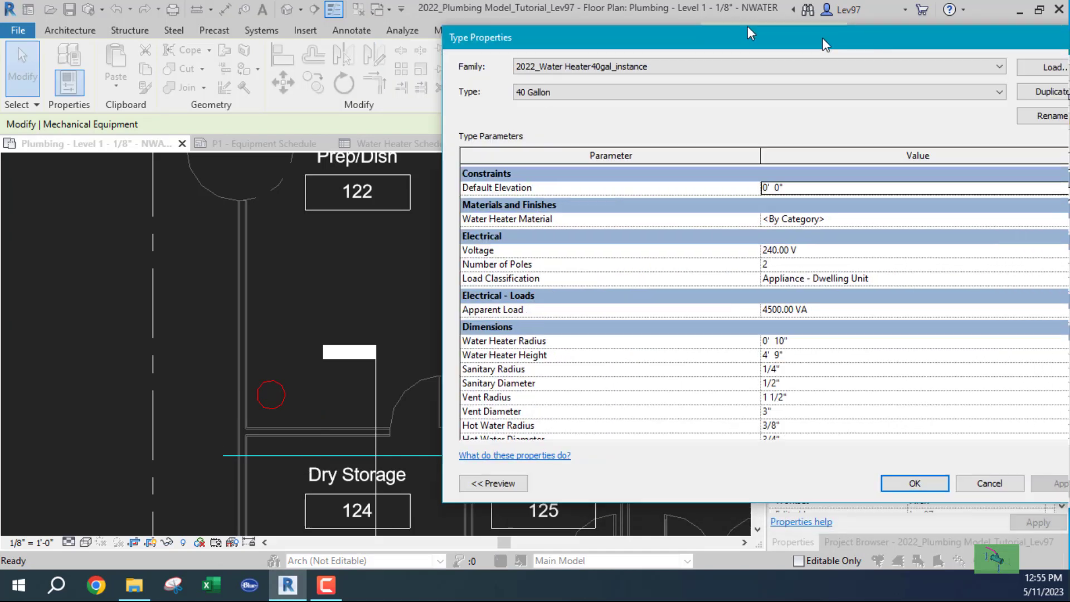
{"action": "left_click_drag", "start_coordinate": [747, 25], "coordinate": [544, 38]}
{"action": "scroll", "coordinate": [567, 306], "scroll_direction": "down", "scroll_amount": 4}
{"action": "scroll", "coordinate": [557, 312], "scroll_direction": "down", "scroll_amount": 3}
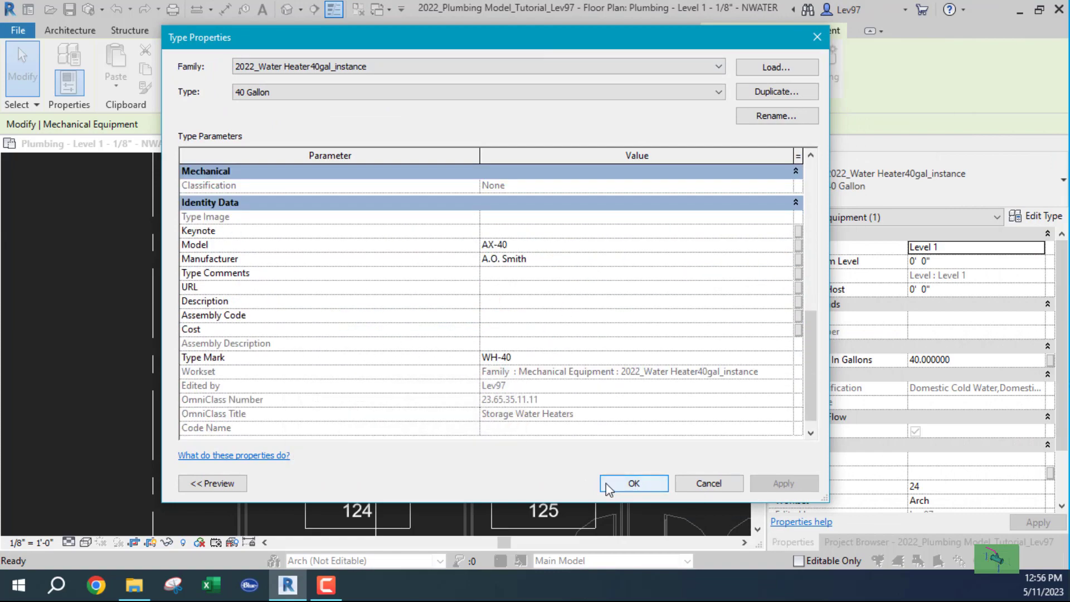
{"action": "left_click", "coordinate": [628, 483]}
{"action": "left_click", "coordinate": [551, 328]}
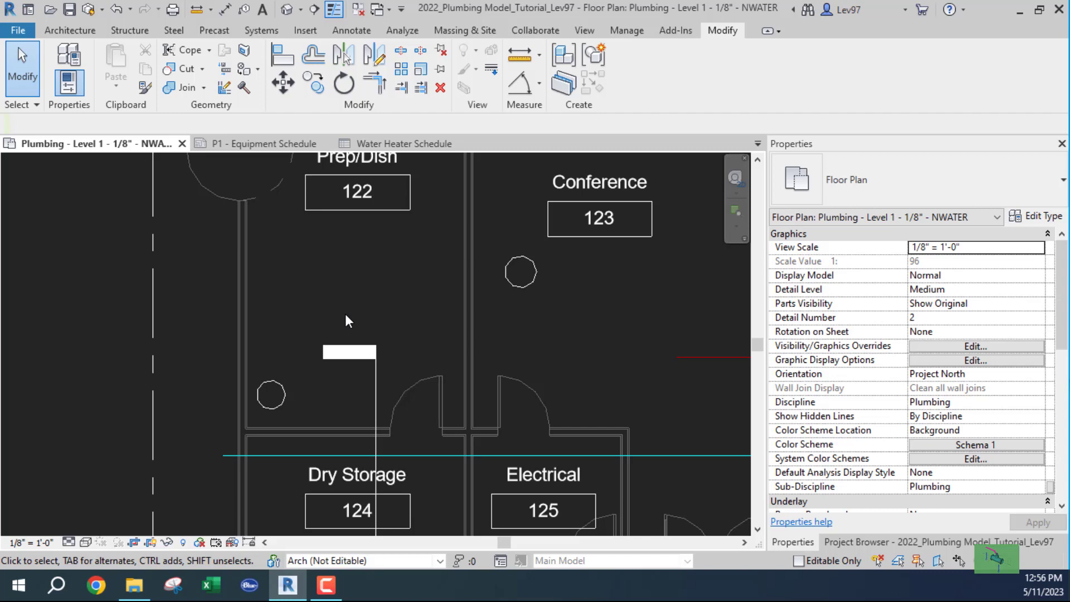
Set the Type Mark of the Conference water heater's 50 Gallon type to WH-50.
{"action": "left_click", "coordinate": [514, 288]}
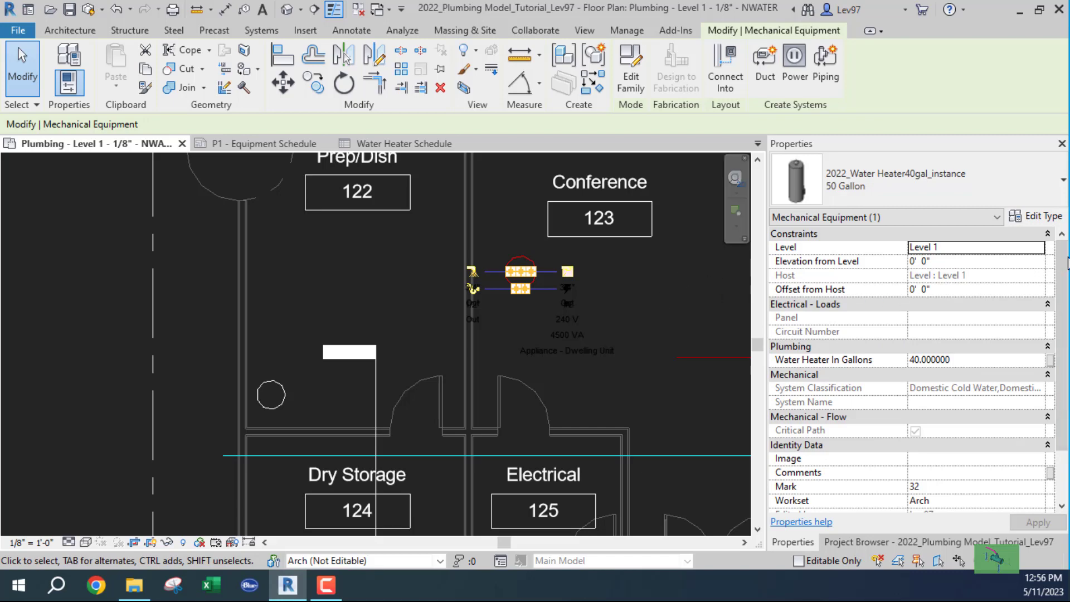
{"action": "left_click", "coordinate": [1043, 217]}
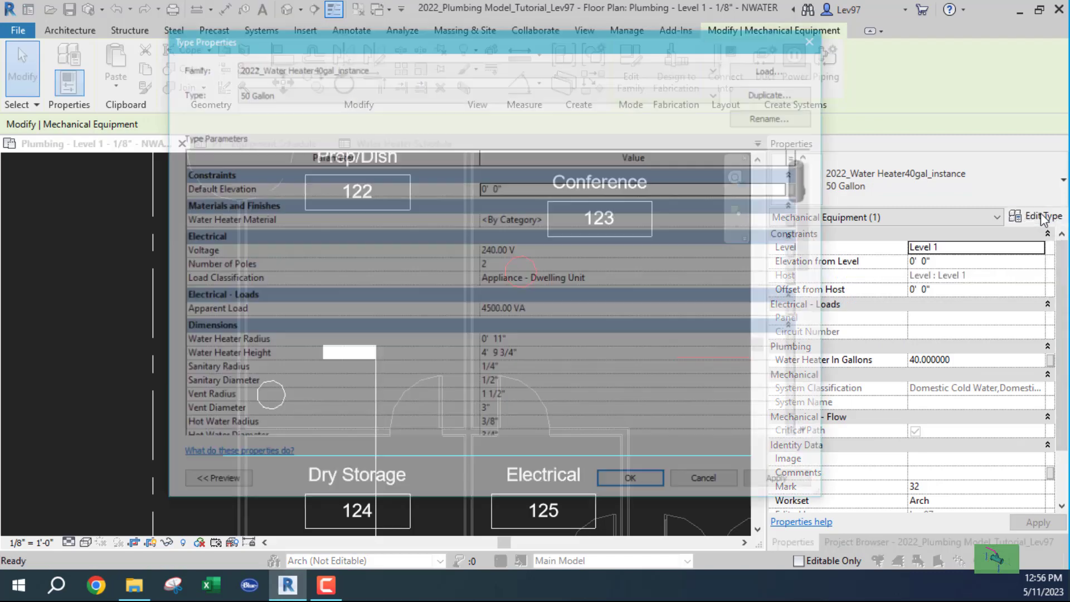
{"action": "left_click_drag", "start_coordinate": [478, 43], "coordinate": [483, 43]}
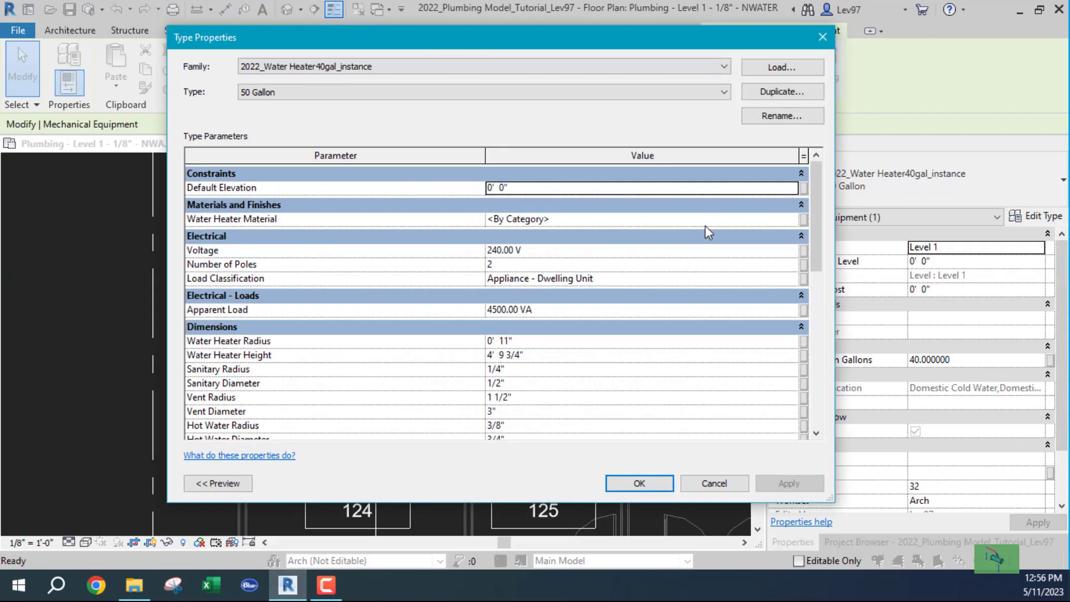
{"action": "left_click_drag", "start_coordinate": [816, 227], "coordinate": [823, 405]}
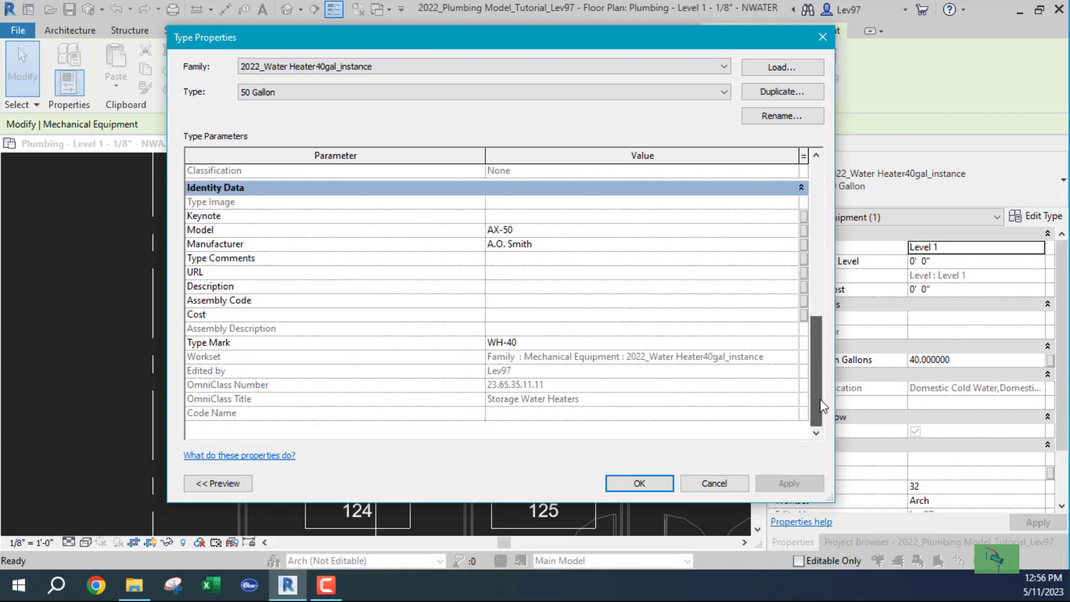
{"action": "left_click", "coordinate": [510, 347]}
{"action": "key", "text": "BackSpace"}
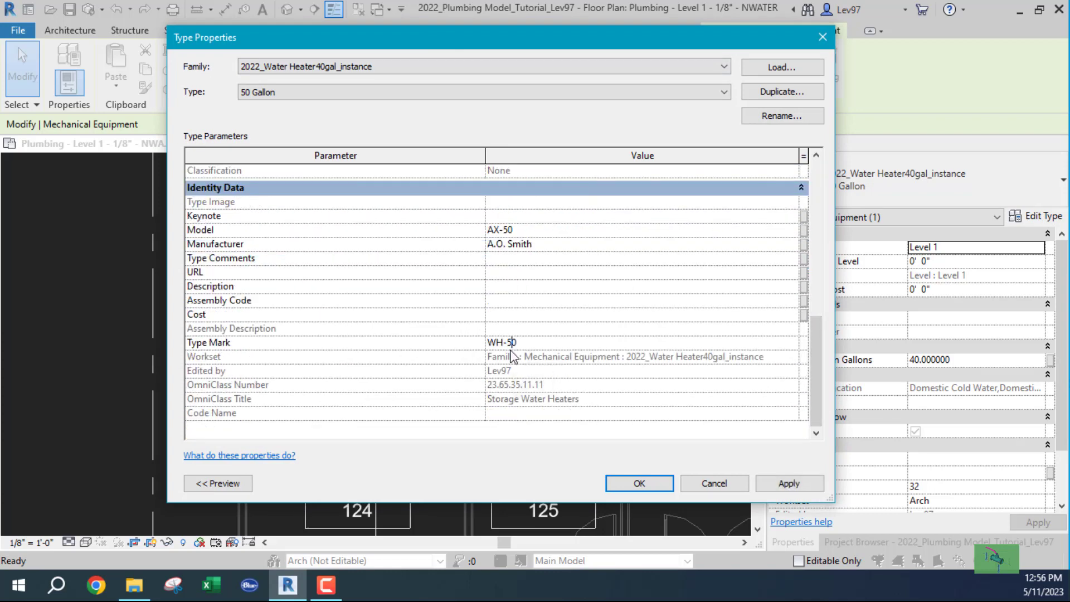
{"action": "left_click", "coordinate": [635, 483]}
{"action": "left_click", "coordinate": [359, 284]}
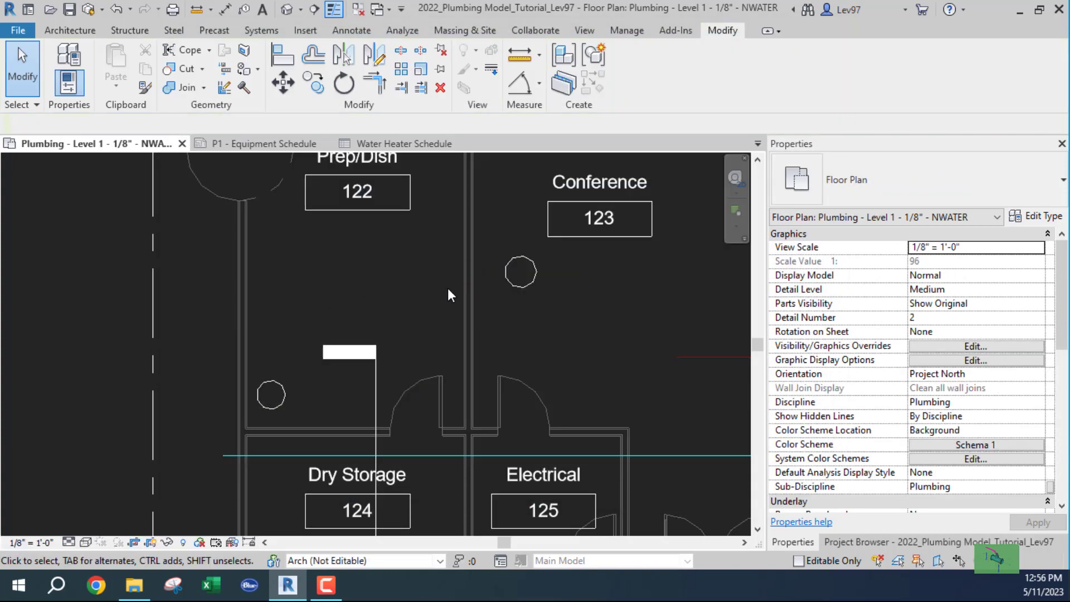
Try to change the Conference water heater's 50 Gallon Type Mark to WH-40.
{"action": "left_click", "coordinate": [518, 288]}
{"action": "left_click", "coordinate": [1036, 217]}
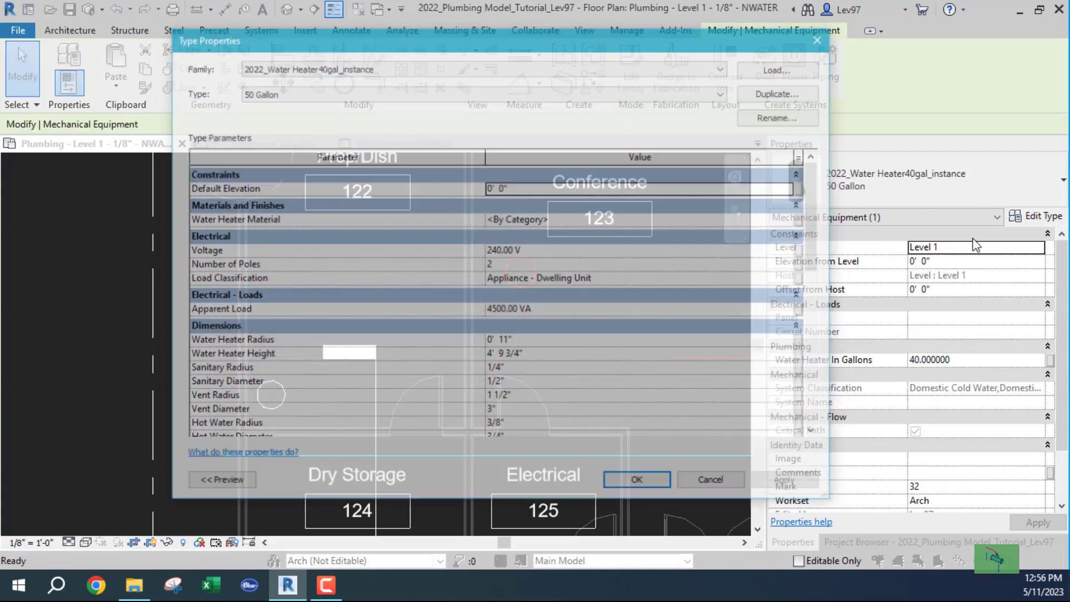
{"action": "left_click_drag", "start_coordinate": [817, 244], "coordinate": [817, 400]}
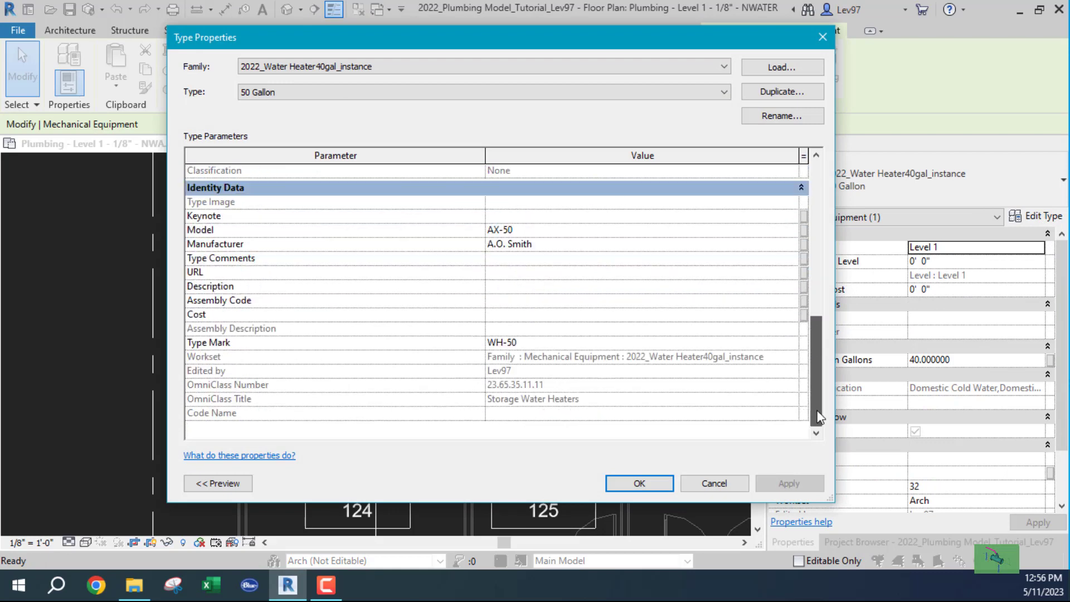
{"action": "left_click", "coordinate": [512, 346]}
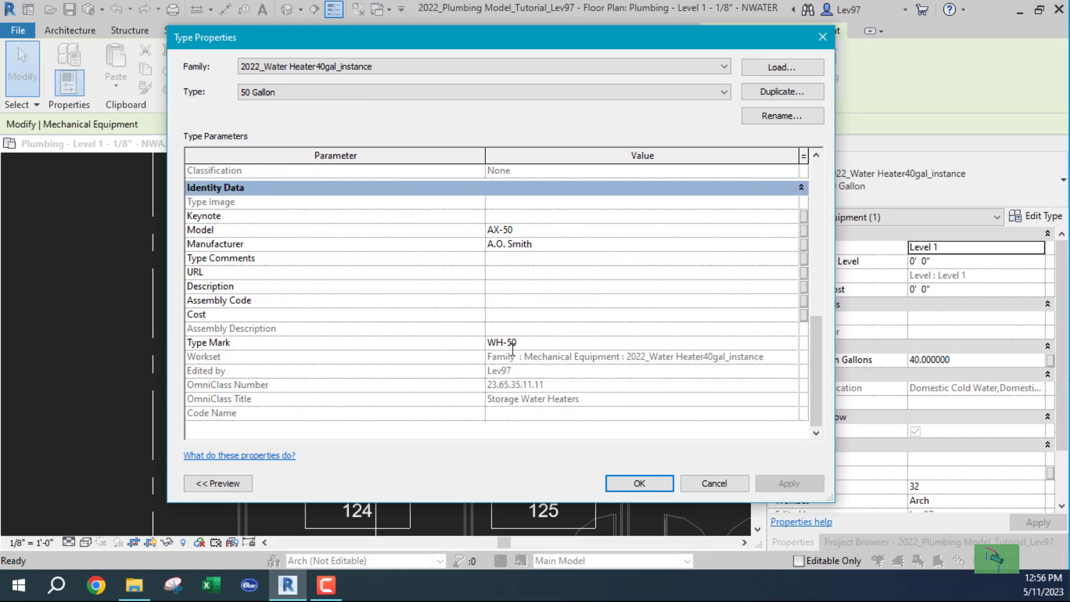
{"action": "key", "text": "BackSpace"}
{"action": "type", "text": "4"}
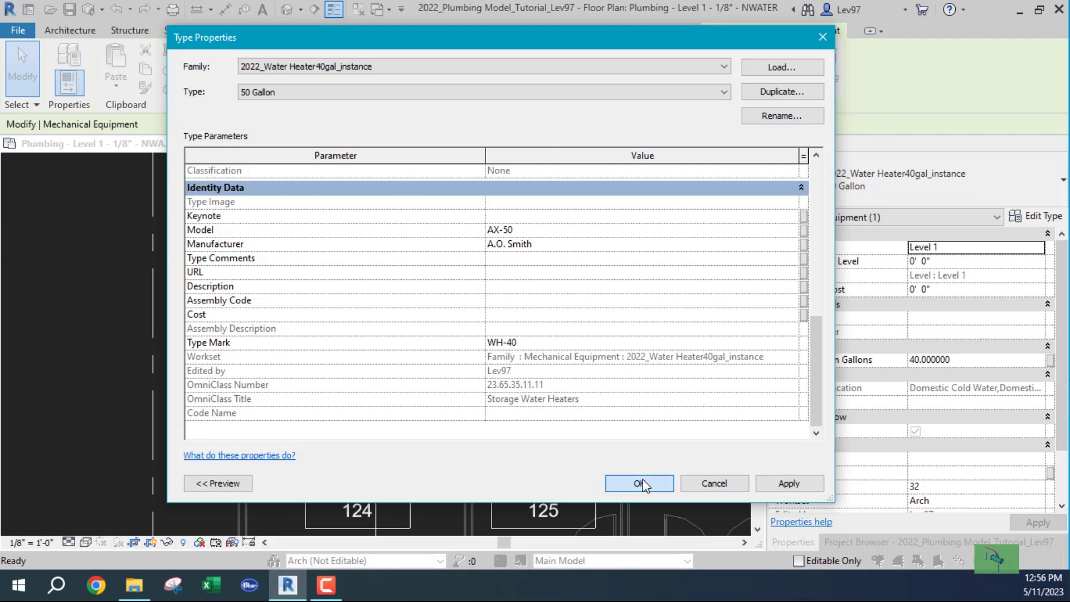
{"action": "left_click", "coordinate": [641, 484]}
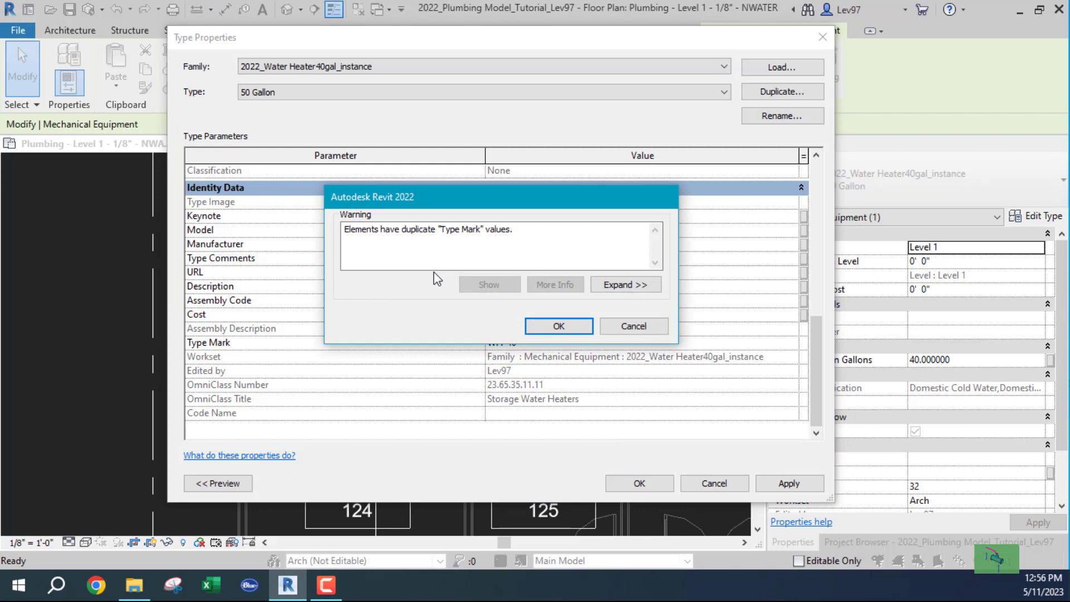
Expand the duplicate Type Mark warning, highlight its 50 Gallon and 40 Gallon entries, and discard the change.
{"action": "left_click", "coordinate": [627, 285]}
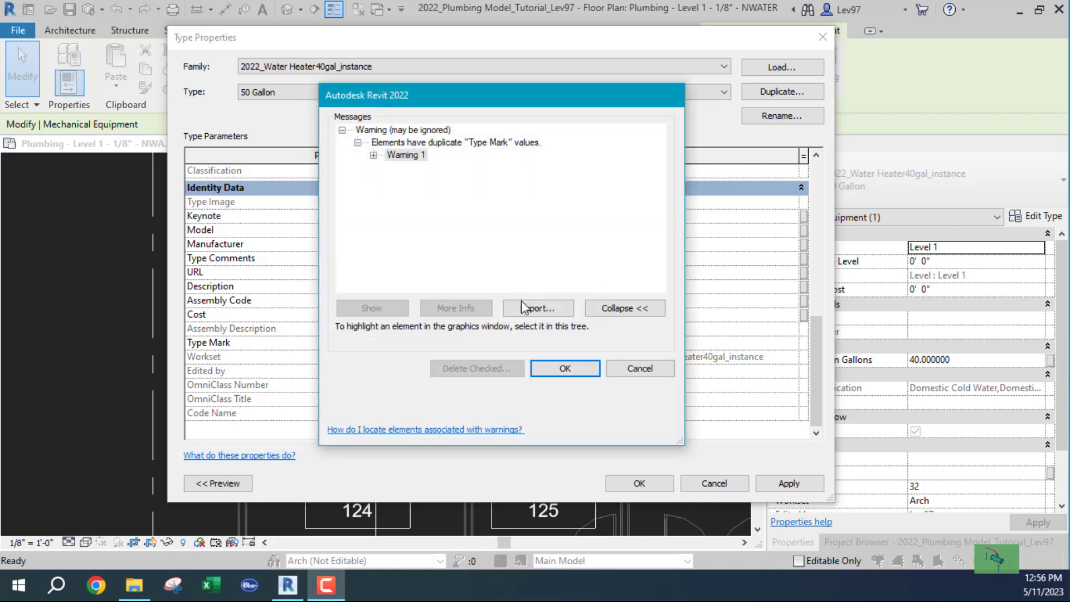
{"action": "left_click", "coordinate": [373, 155]}
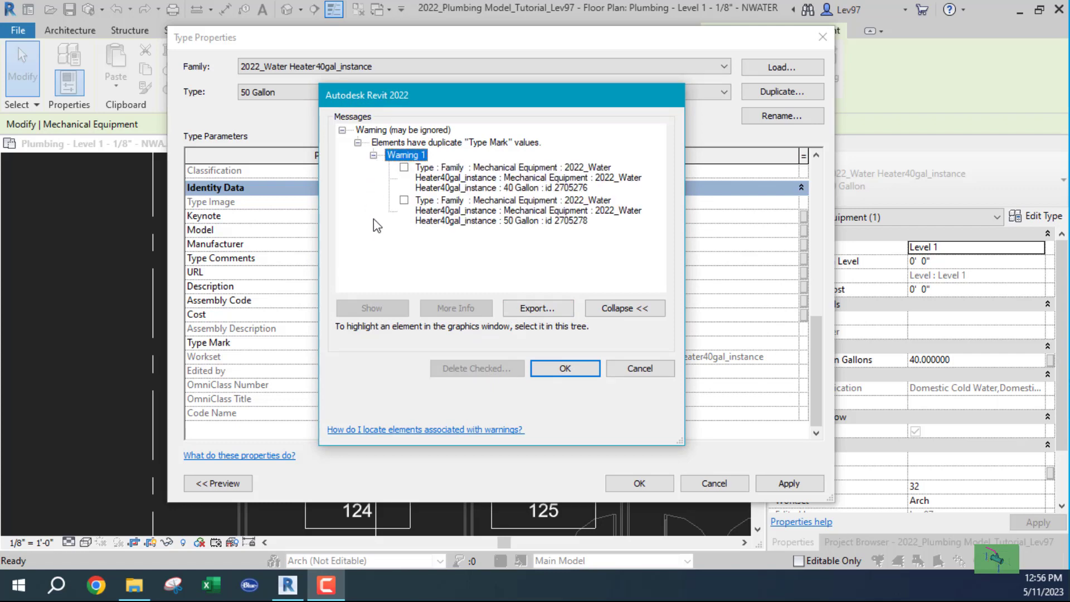
{"action": "left_click", "coordinate": [443, 206]}
{"action": "left_click", "coordinate": [463, 173]}
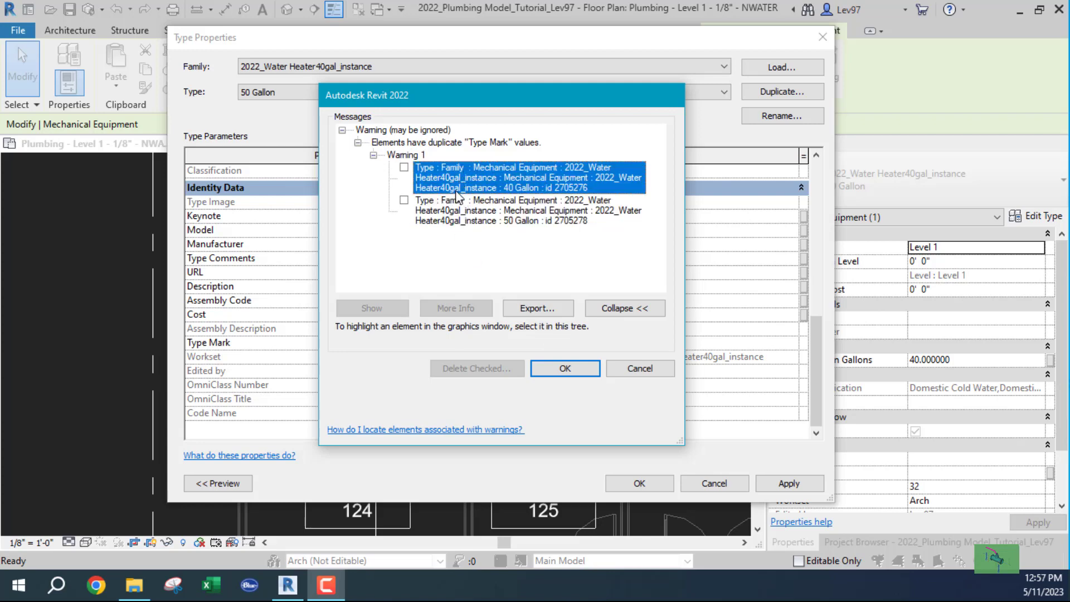
{"action": "left_click", "coordinate": [640, 368]}
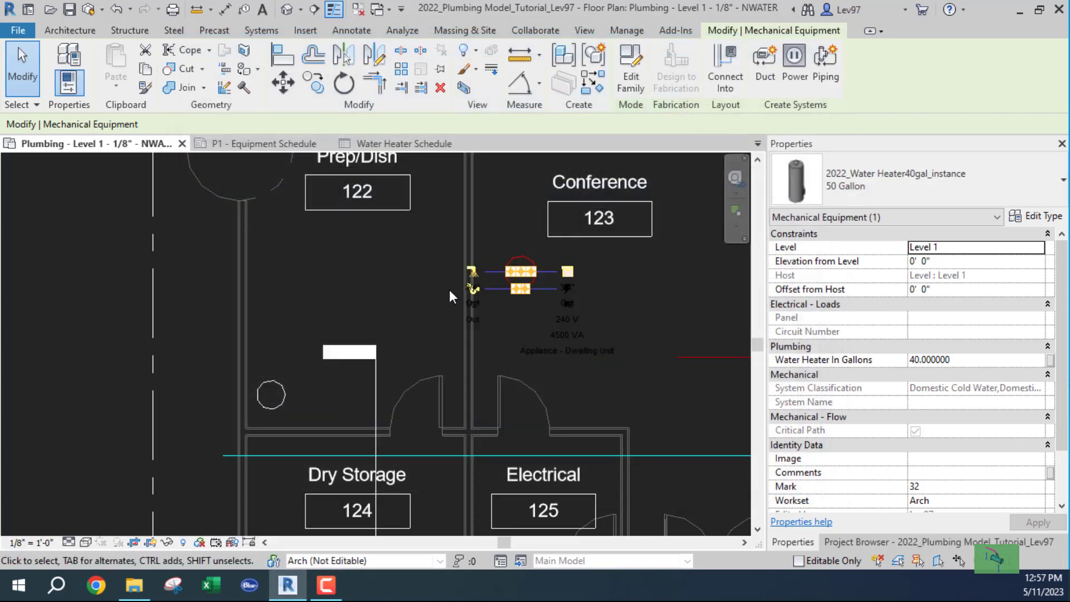
{"action": "left_click", "coordinate": [392, 289]}
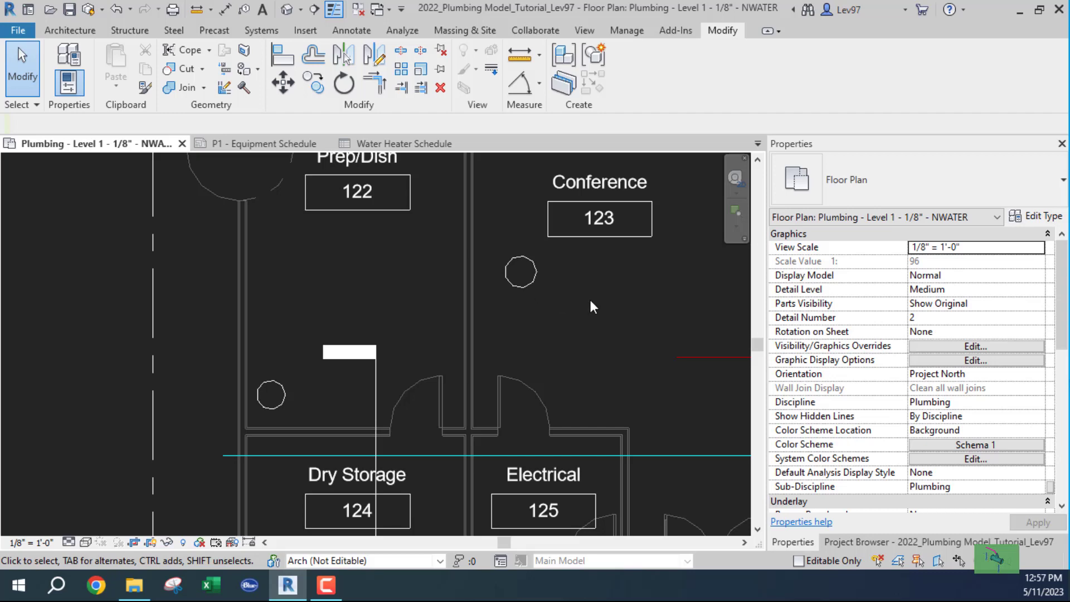
Set the Conference water heater's 50 Gallon Type Mark to WH-40 and accept the duplicate value warning.
{"action": "left_click_drag", "start_coordinate": [516, 285], "coordinate": [547, 314]}
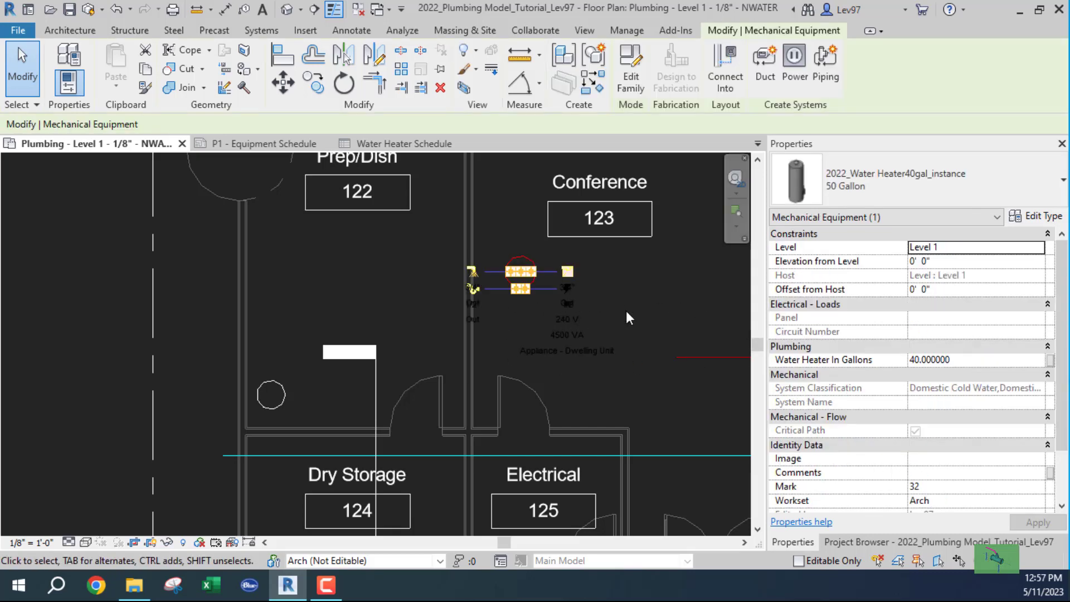
{"action": "scroll", "coordinate": [626, 318], "scroll_direction": "down", "scroll_amount": 3}
{"action": "middle_click_drag", "start_coordinate": [626, 318], "coordinate": [449, 329]}
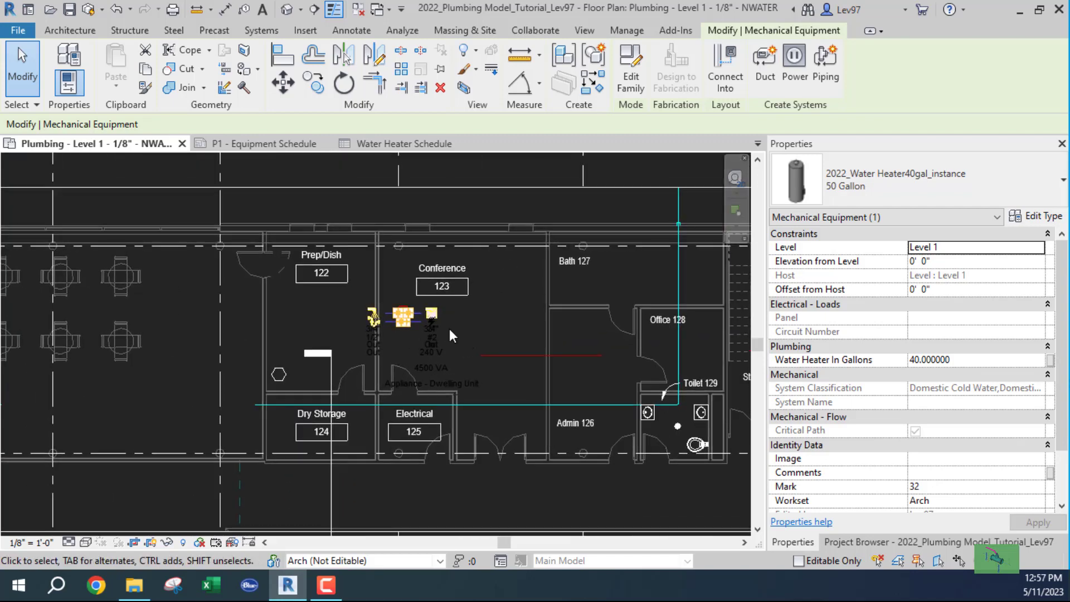
{"action": "scroll", "coordinate": [450, 328], "scroll_direction": "up", "scroll_amount": 3}
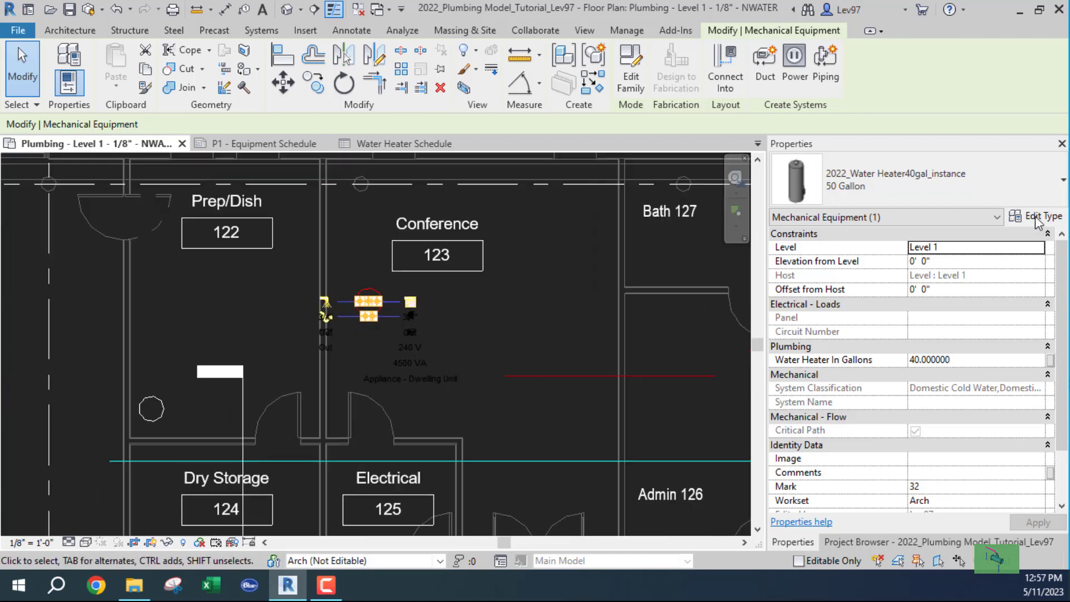
{"action": "left_click", "coordinate": [1036, 217]}
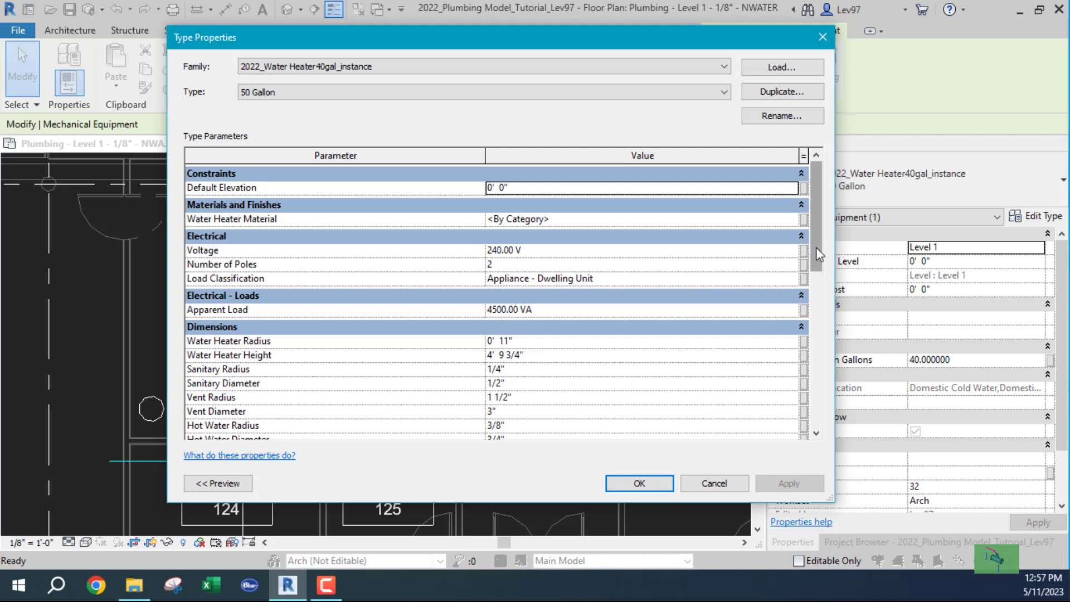
{"action": "left_click_drag", "start_coordinate": [816, 247], "coordinate": [806, 420]}
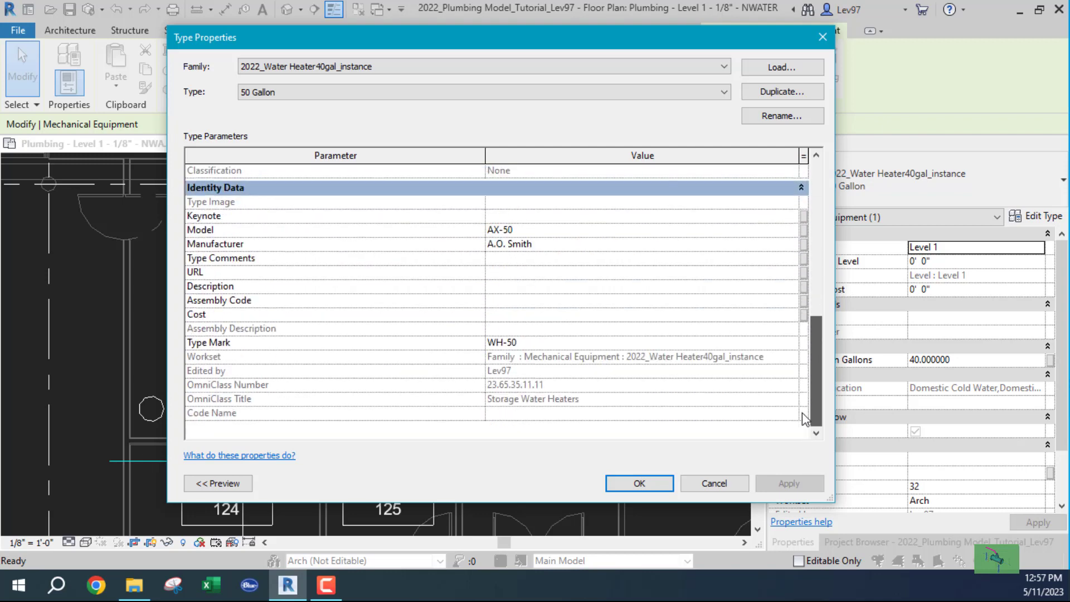
{"action": "left_click", "coordinate": [513, 342]}
{"action": "left_click", "coordinate": [509, 342]}
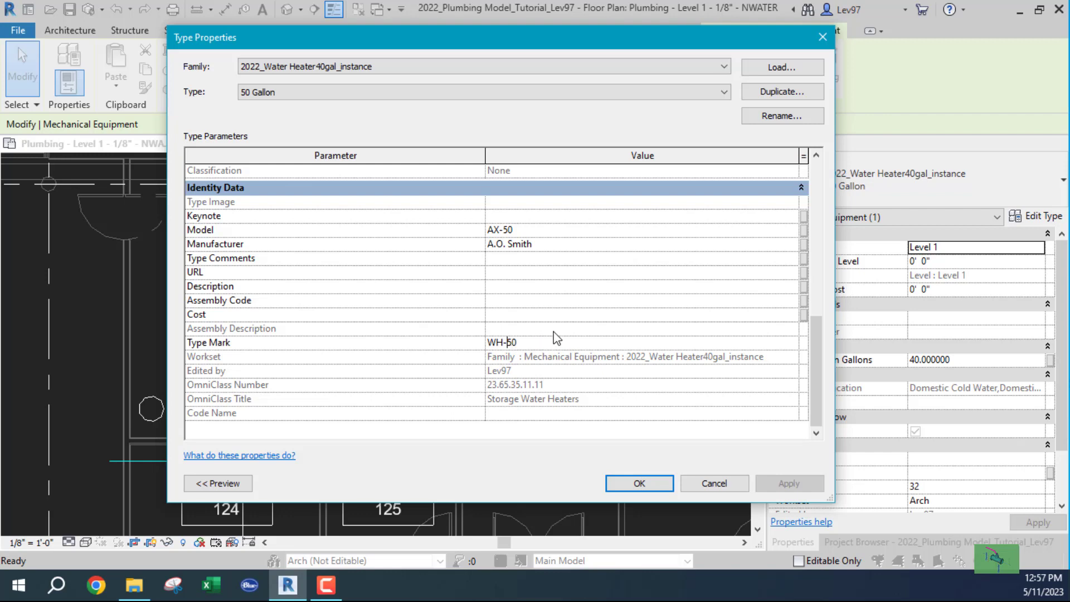
{"action": "key", "text": "Delete"}
{"action": "type", "text": "4"}
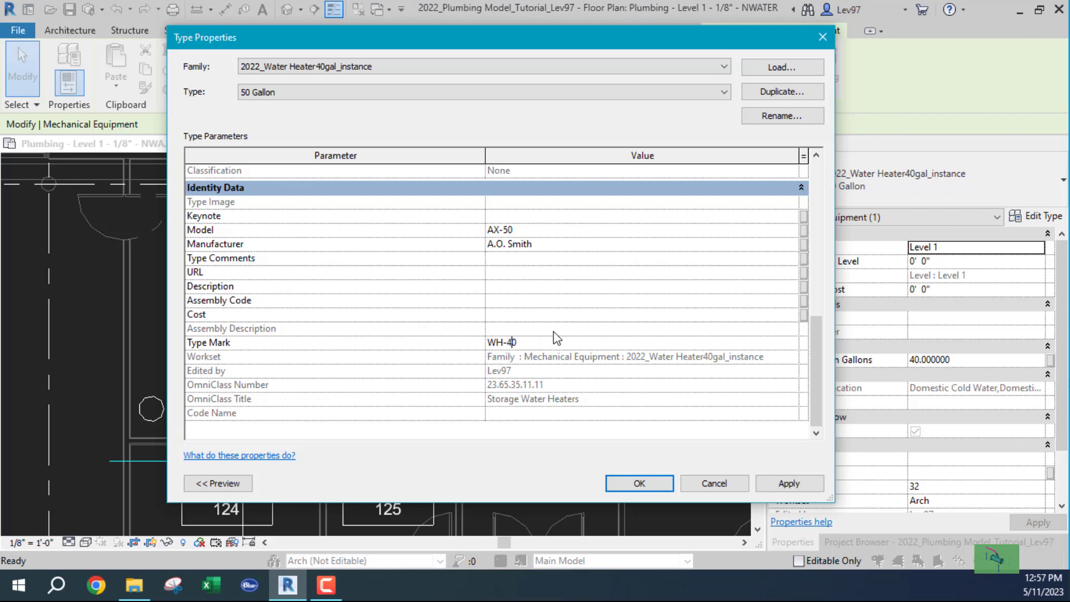
{"action": "left_click", "coordinate": [639, 482]}
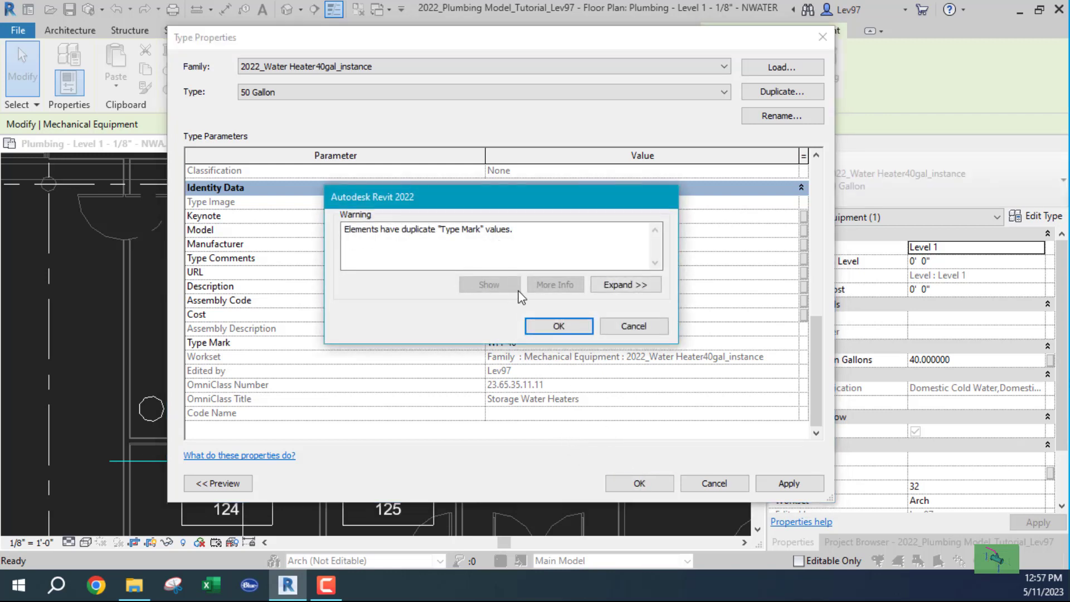
{"action": "left_click", "coordinate": [555, 327]}
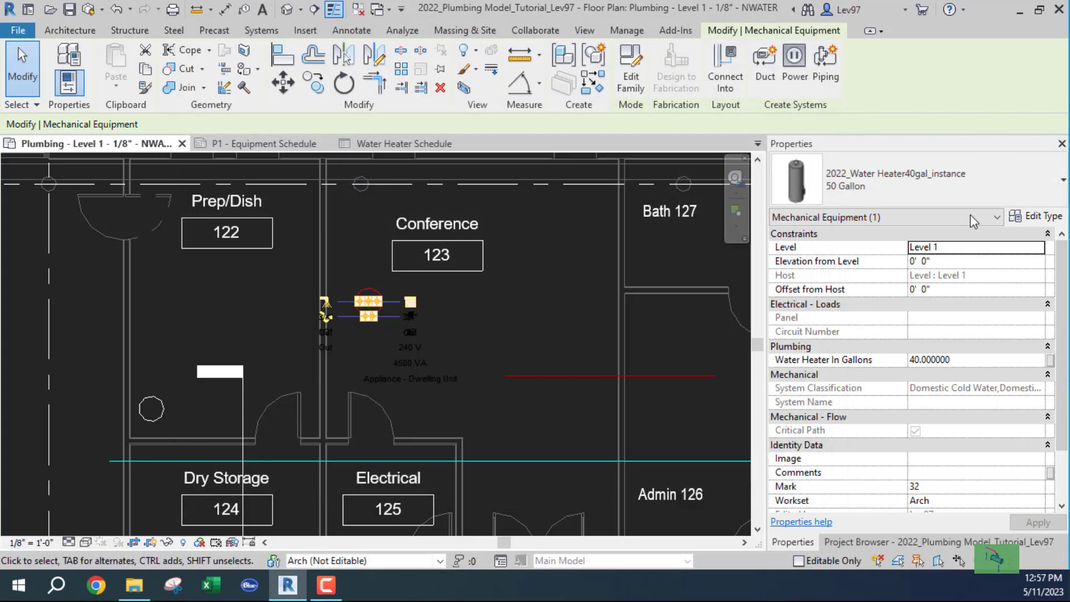
Restore the Conference water heater's 50 Gallon Type Mark to WH-50 and deselect the heater.
{"action": "left_click", "coordinate": [1037, 216]}
{"action": "left_click_drag", "start_coordinate": [815, 213], "coordinate": [821, 369]}
{"action": "left_click", "coordinate": [514, 342]}
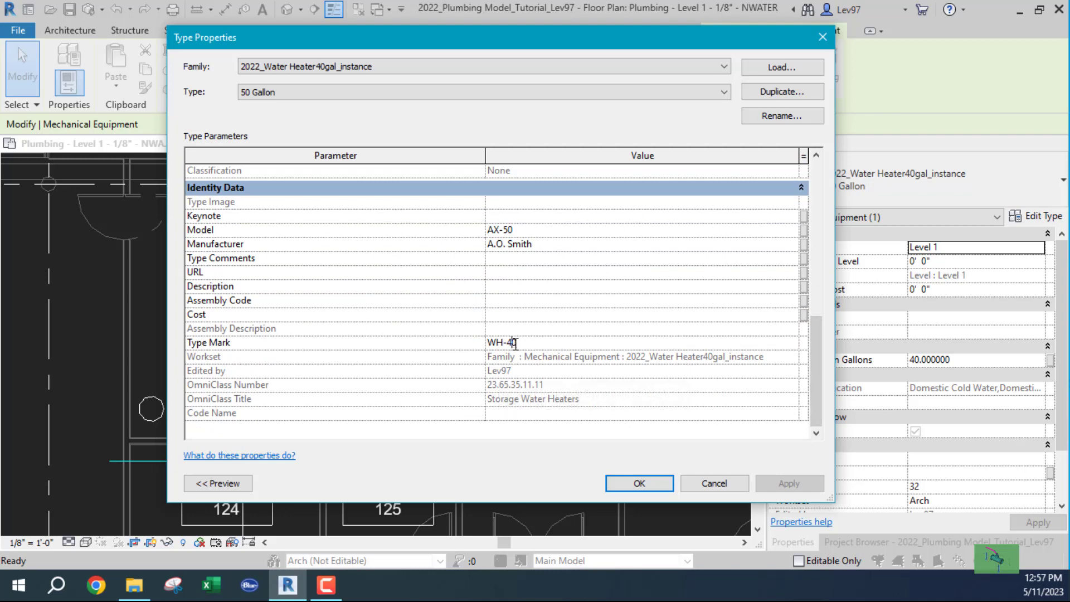
{"action": "left_click_drag", "start_coordinate": [506, 342], "coordinate": [517, 349]}
{"action": "type", "text": "5"}
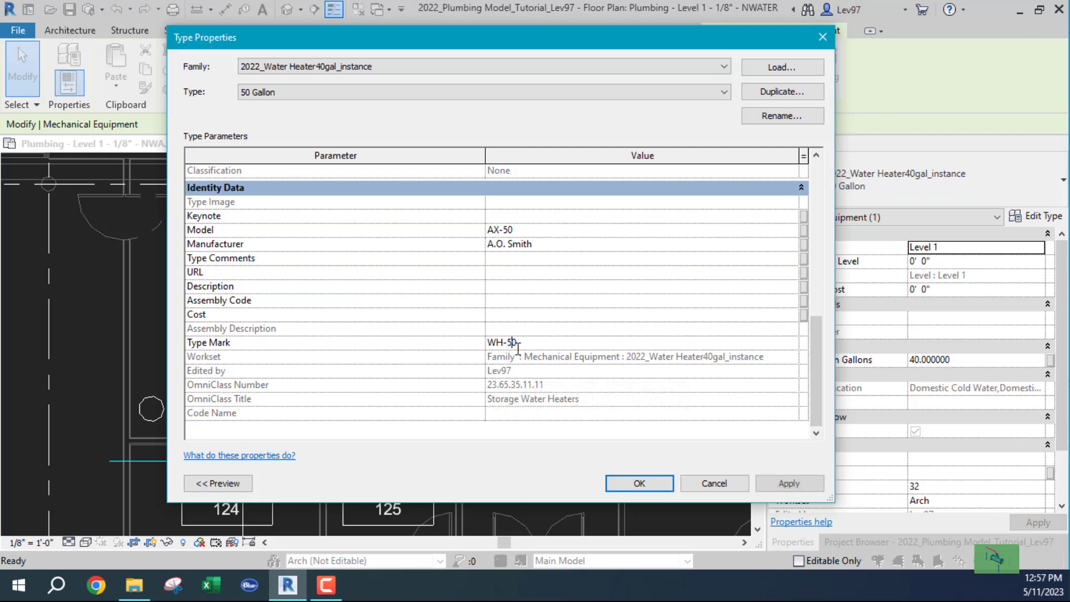
{"action": "left_click", "coordinate": [639, 483]}
{"action": "left_click", "coordinate": [543, 318]}
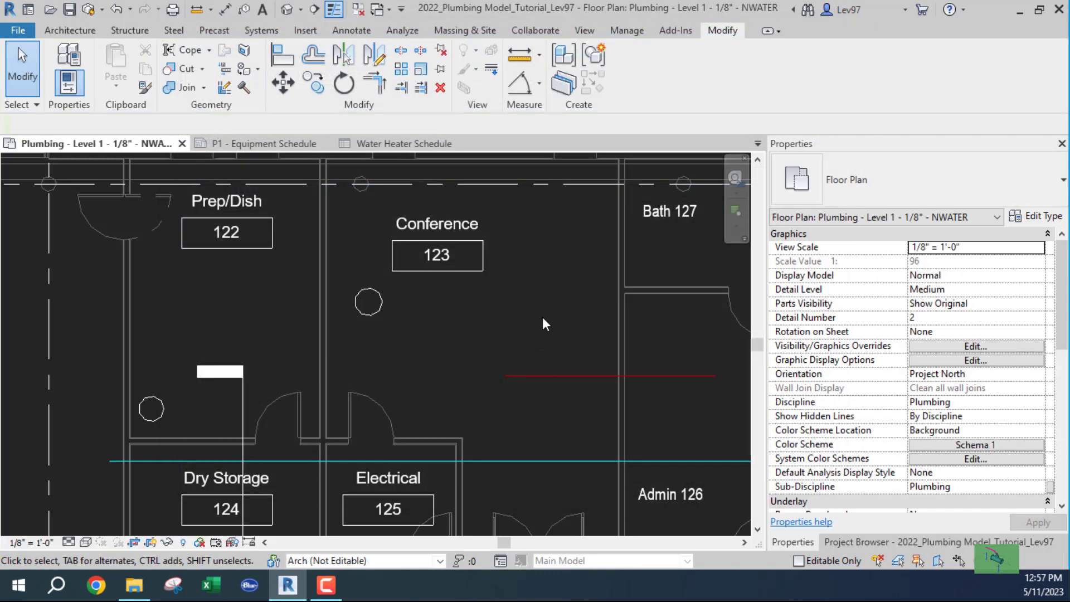
Review the Water Heater Schedule on the P1 - Equipment Schedule sheet, and return to the Level 1 plumbing plan.
{"action": "left_click", "coordinate": [267, 143]}
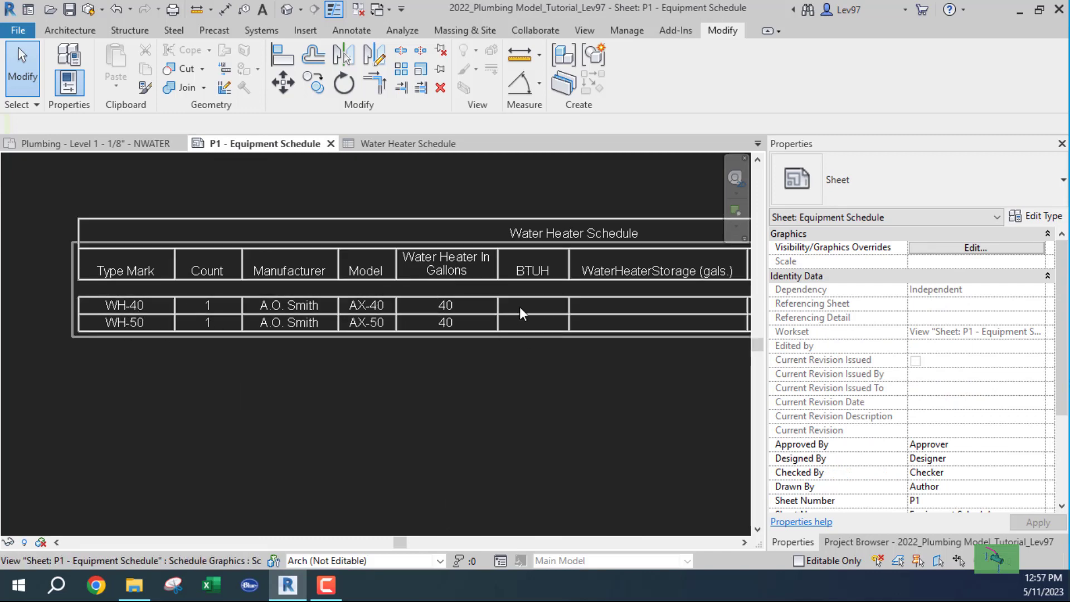
{"action": "scroll", "coordinate": [573, 384], "scroll_direction": "down", "scroll_amount": 3}
{"action": "middle_click_drag", "start_coordinate": [513, 410], "coordinate": [362, 412]}
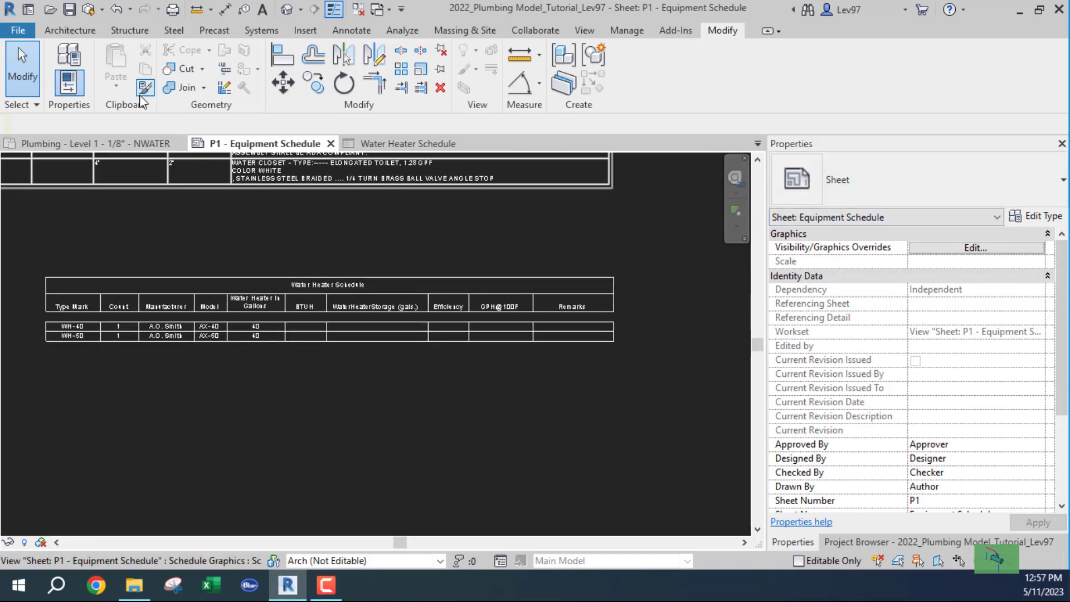
{"action": "left_click", "coordinate": [149, 143]}
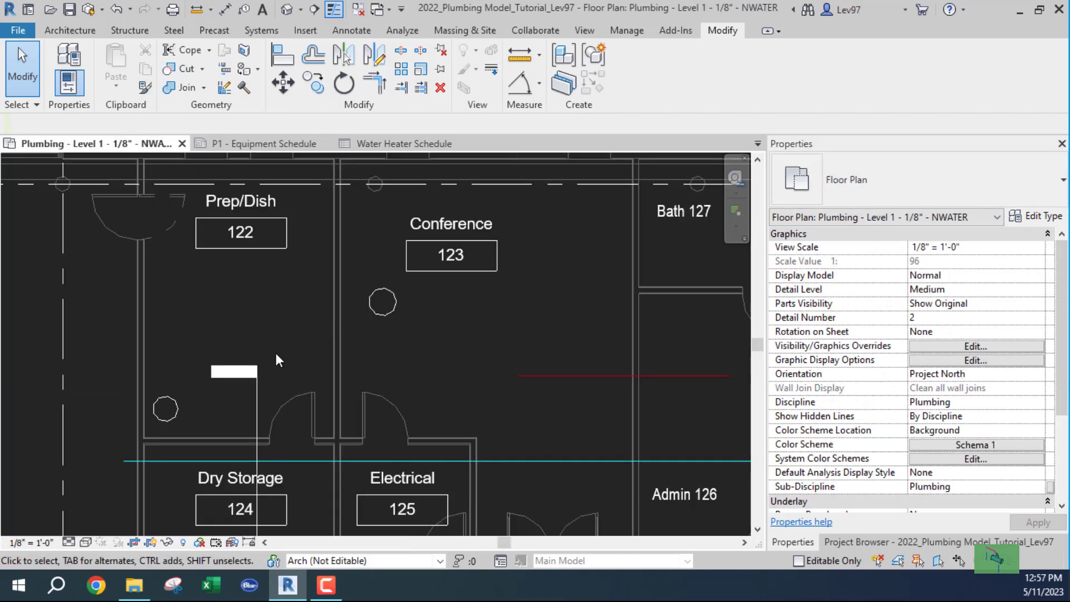
Check the Water Heater Schedule, and set the Prep/Dish water heater's 40 Gallon type Manufacturer to Rheem in the Level 1 plumbing plan.
{"action": "left_click", "coordinate": [413, 143]}
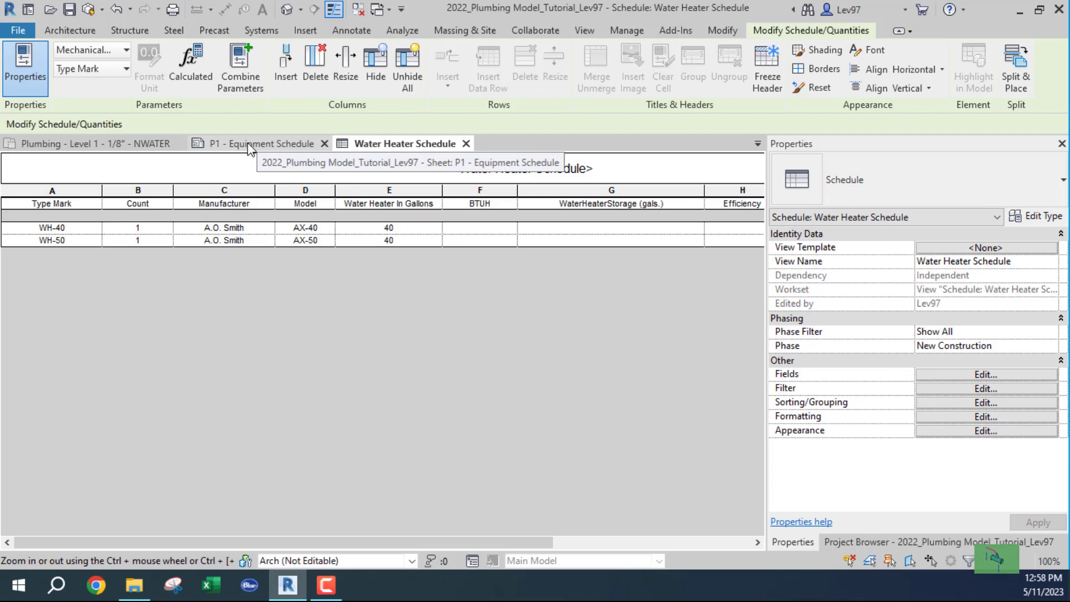
{"action": "left_click", "coordinate": [124, 145]}
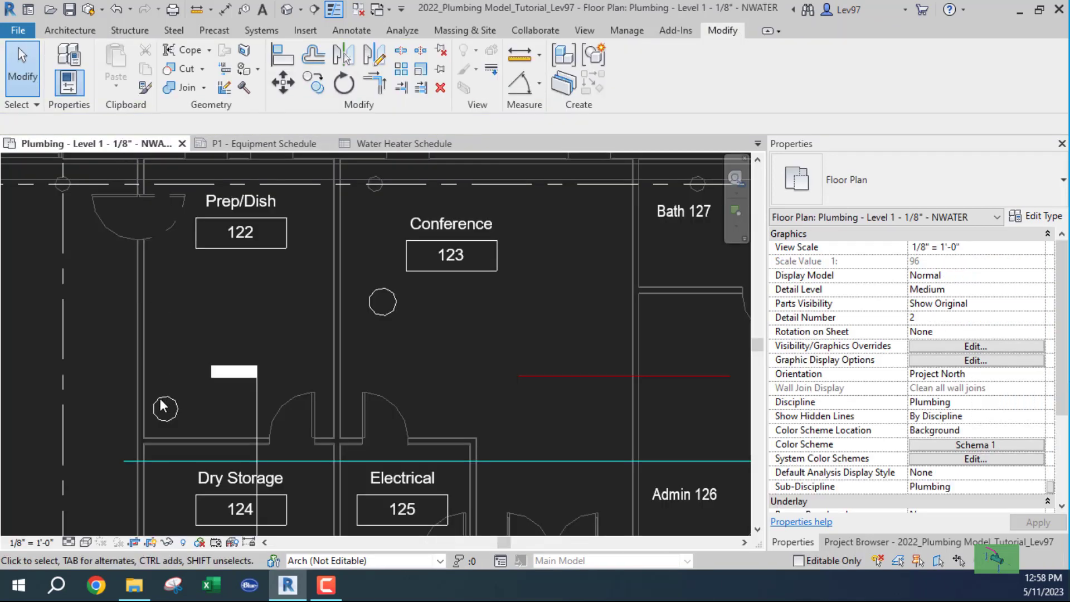
{"action": "left_click", "coordinate": [162, 404]}
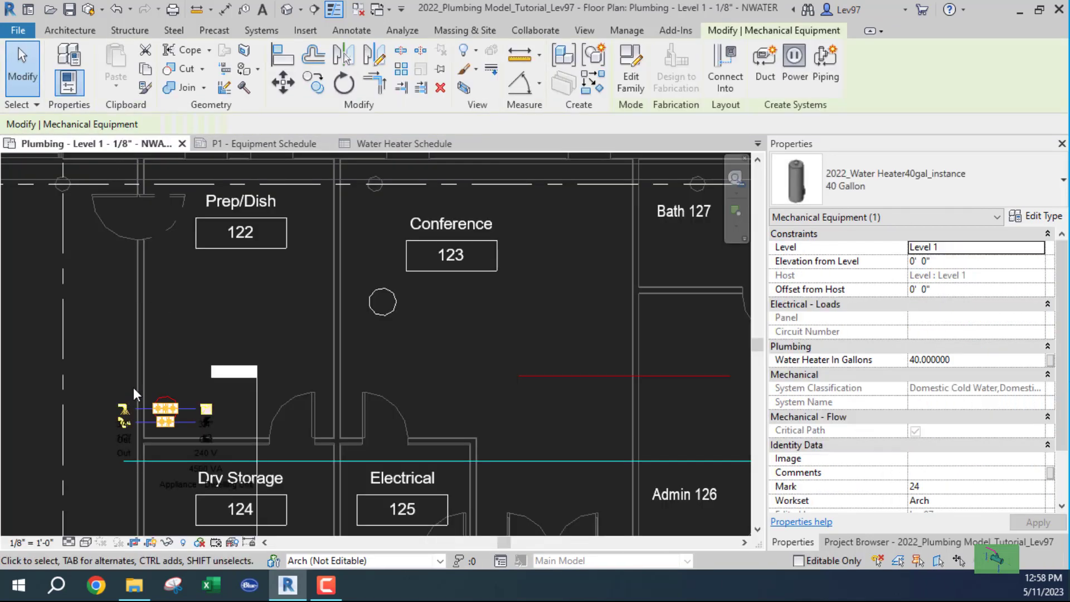
{"action": "left_click", "coordinate": [1027, 218]}
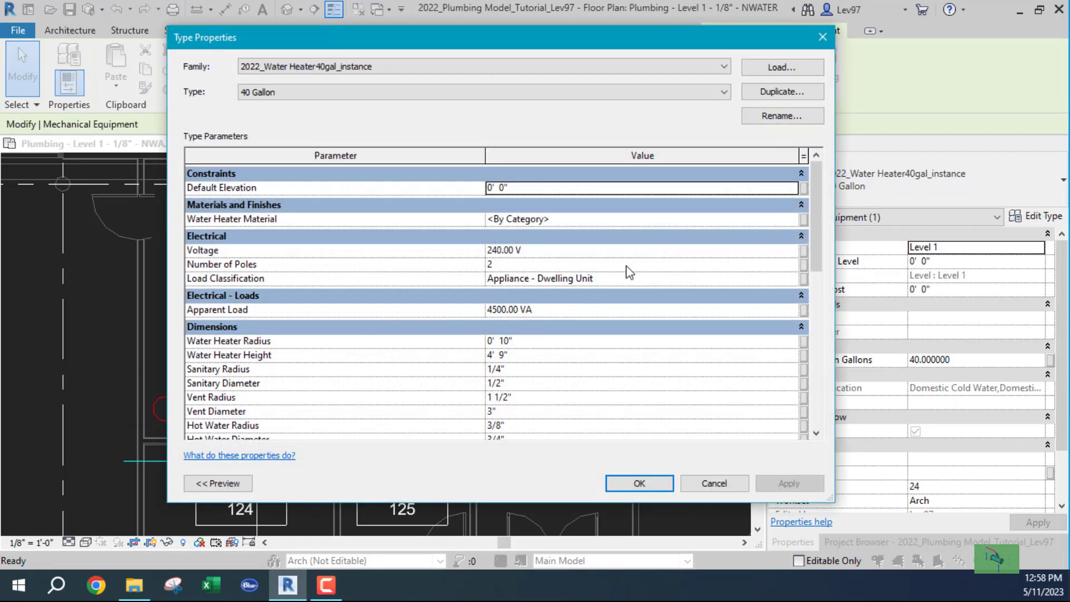
{"action": "scroll", "coordinate": [629, 273], "scroll_direction": "down", "scroll_amount": 6}
{"action": "left_click", "coordinate": [546, 293]}
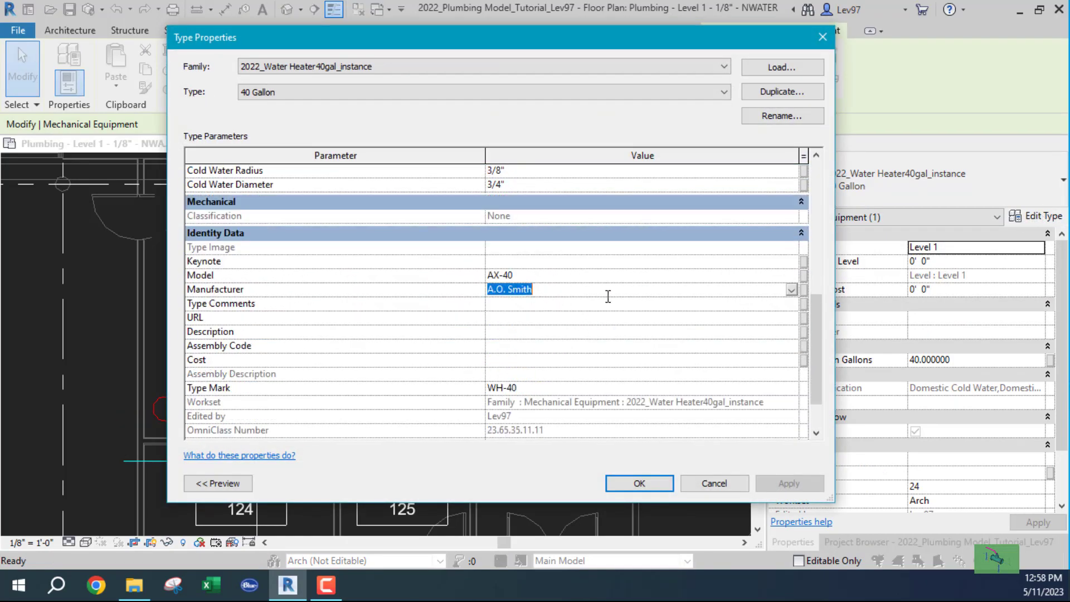
{"action": "left_click", "coordinate": [792, 289]}
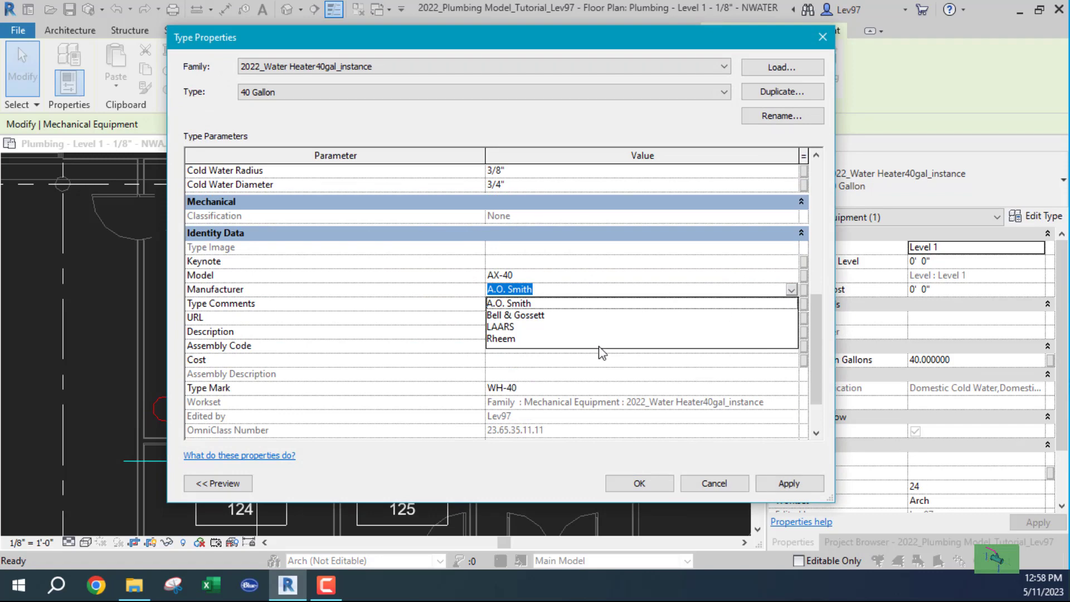
{"action": "left_click", "coordinate": [510, 338]}
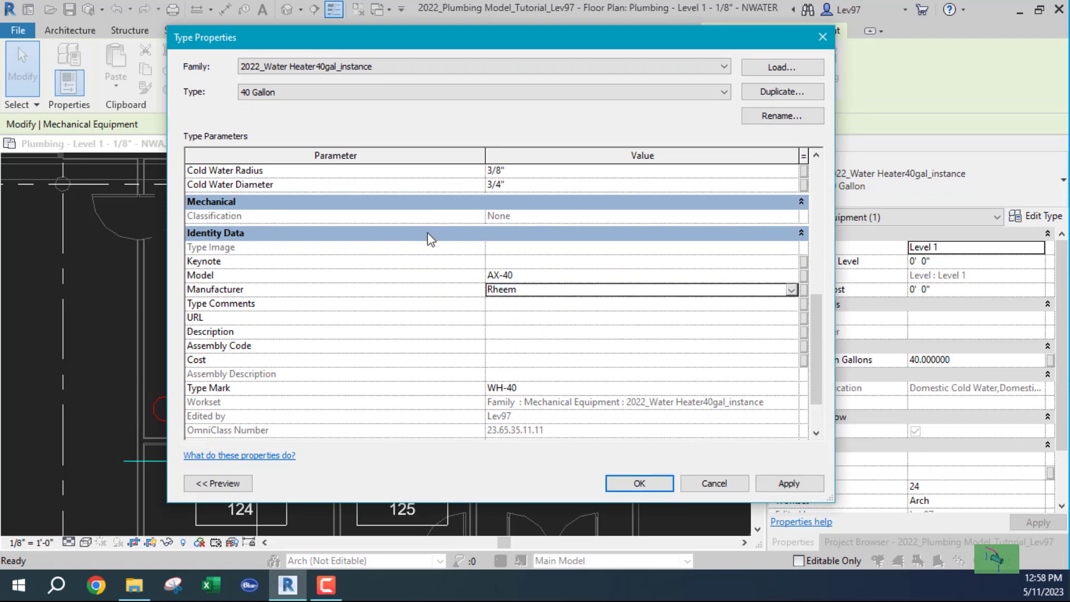
{"action": "left_click", "coordinate": [639, 483]}
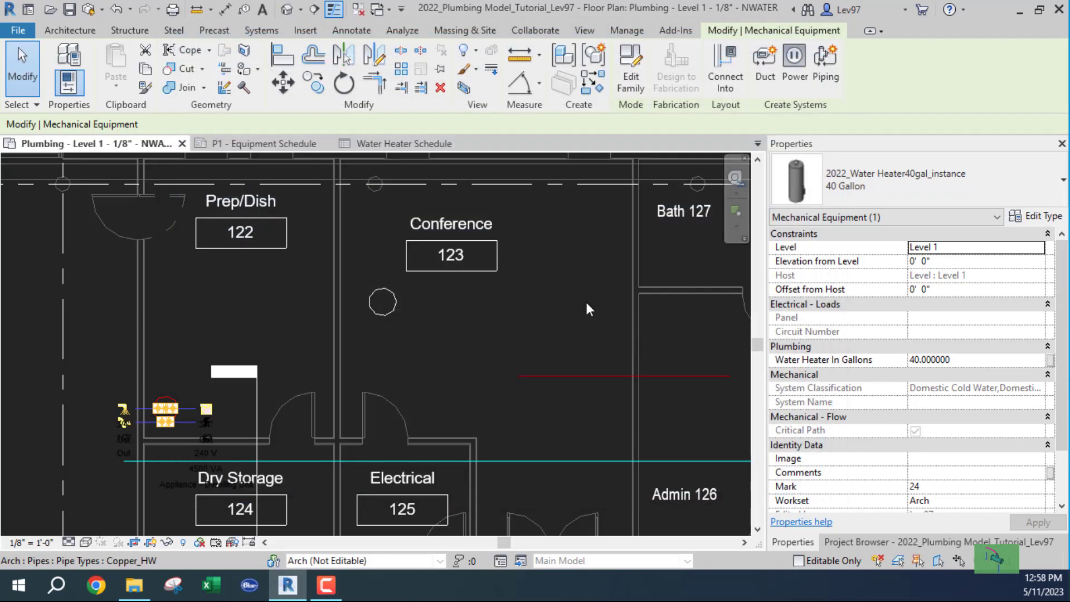
Examine the Type Mark, Manufacturer and Model columns of the Water Heater Schedule on the P1 - Equipment Schedule sheet.
{"action": "left_click", "coordinate": [284, 143]}
{"action": "scroll", "coordinate": [156, 319], "scroll_direction": "up", "scroll_amount": 3}
{"action": "scroll", "coordinate": [156, 318], "scroll_direction": "down", "scroll_amount": 4}
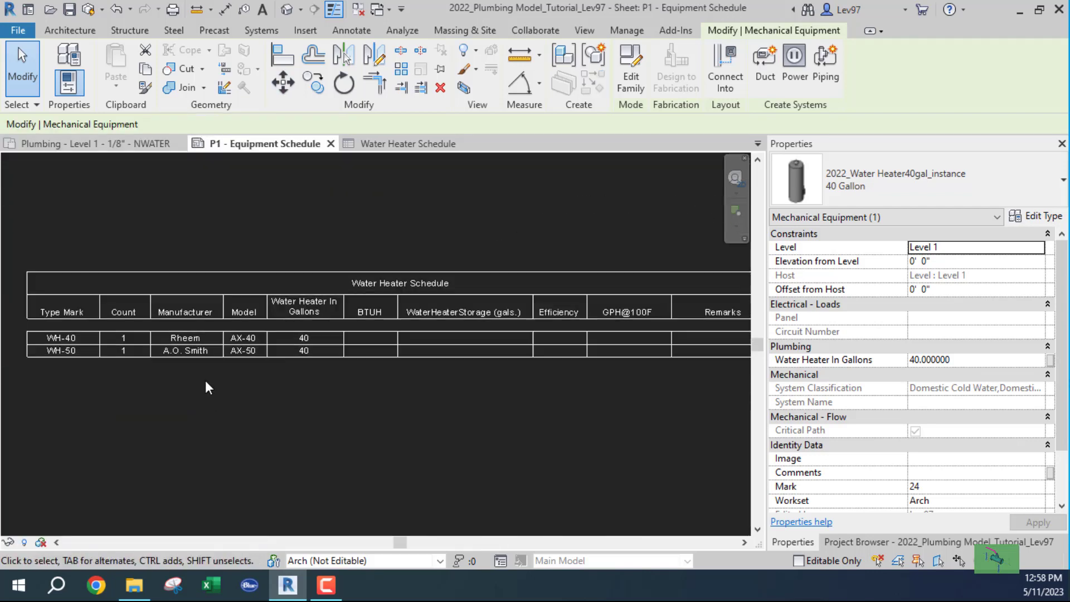
{"action": "middle_click_drag", "start_coordinate": [205, 382], "coordinate": [234, 364]}
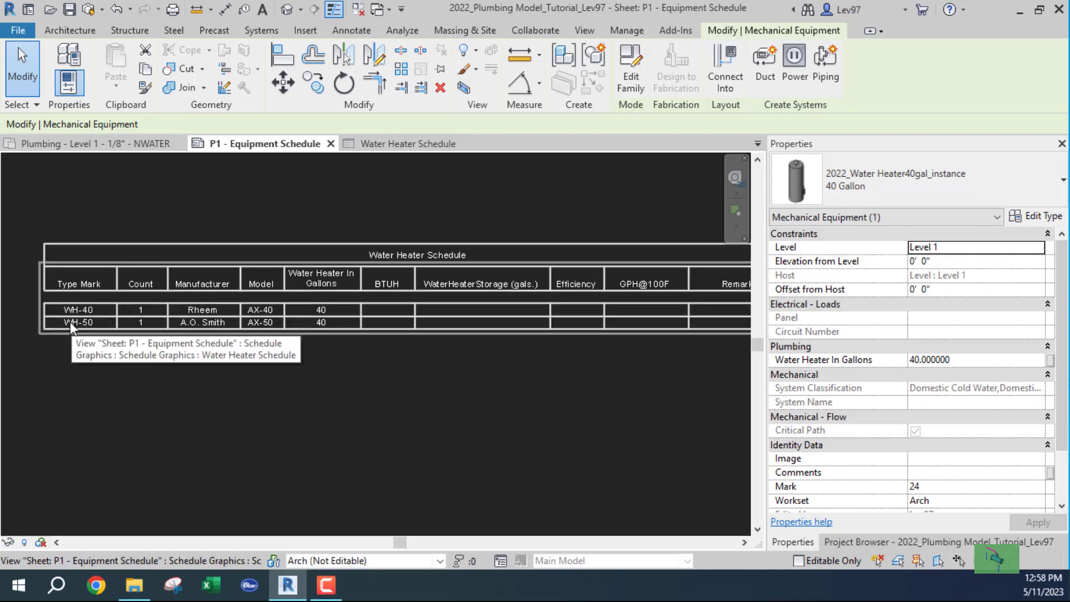
{"action": "scroll", "coordinate": [71, 321], "scroll_direction": "up", "scroll_amount": 5}
{"action": "middle_click_drag", "start_coordinate": [71, 320], "coordinate": [283, 377]}
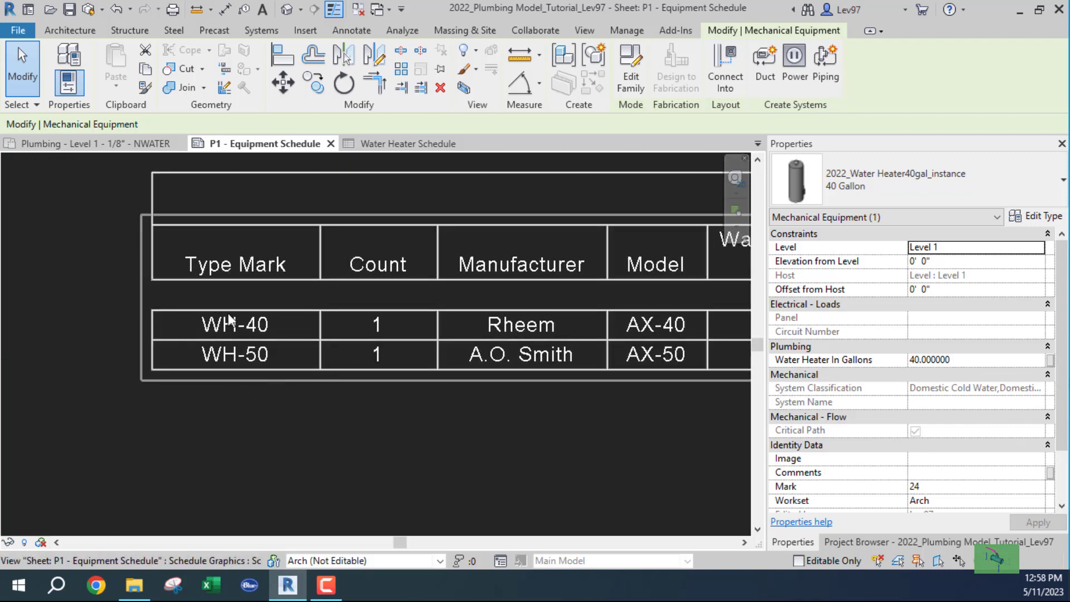
{"action": "middle_click_drag", "start_coordinate": [380, 418], "coordinate": [228, 472]}
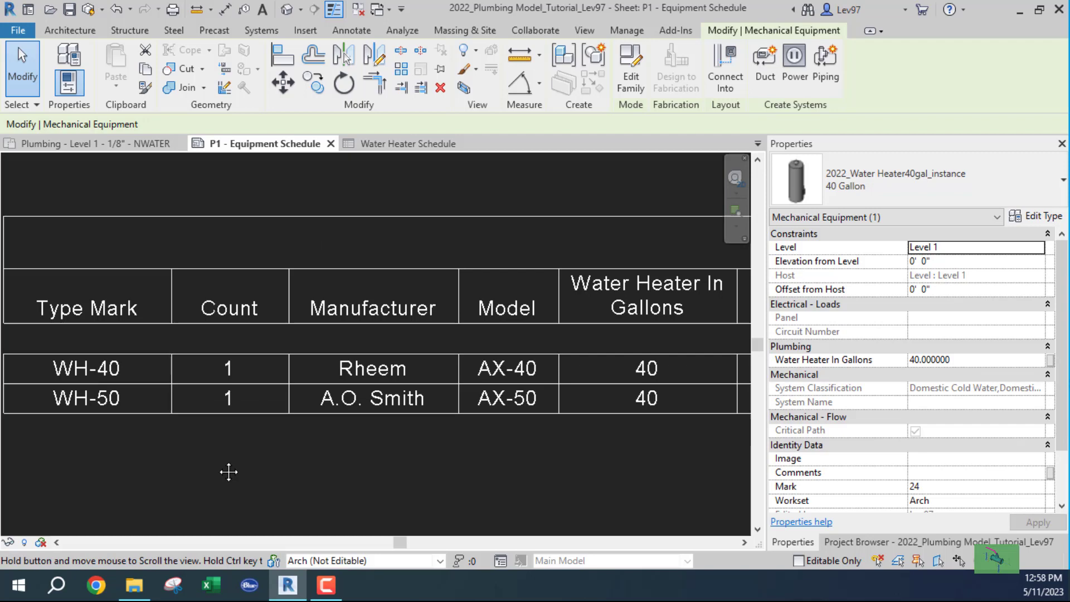
Set the Type Mark of the Conference water heater's 50 Gallon type to wh-40 and deselect the heater.
{"action": "left_click", "coordinate": [115, 146]}
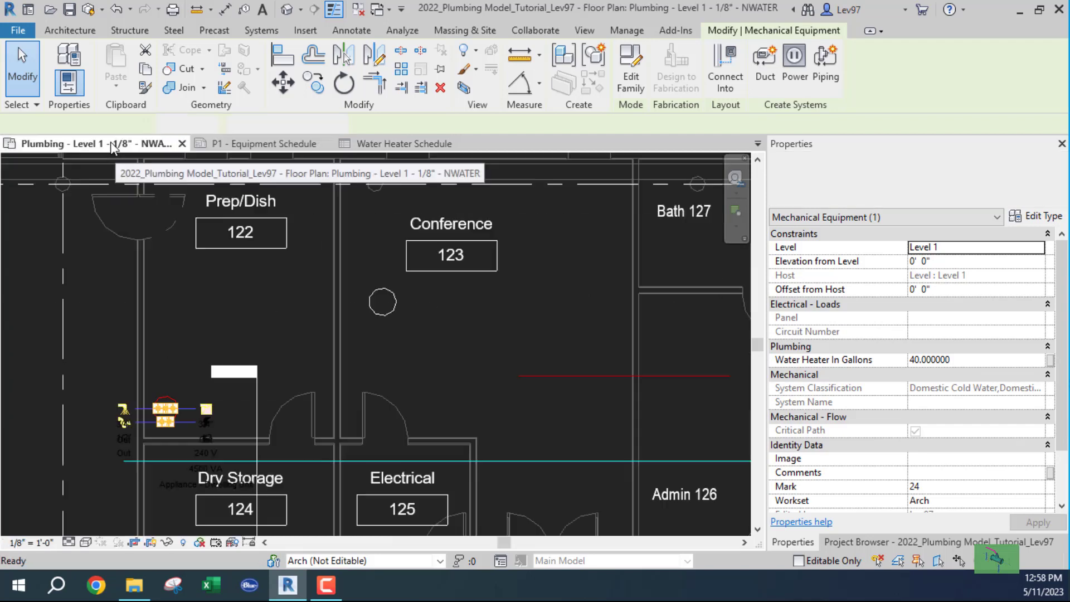
{"action": "left_click", "coordinate": [382, 314]}
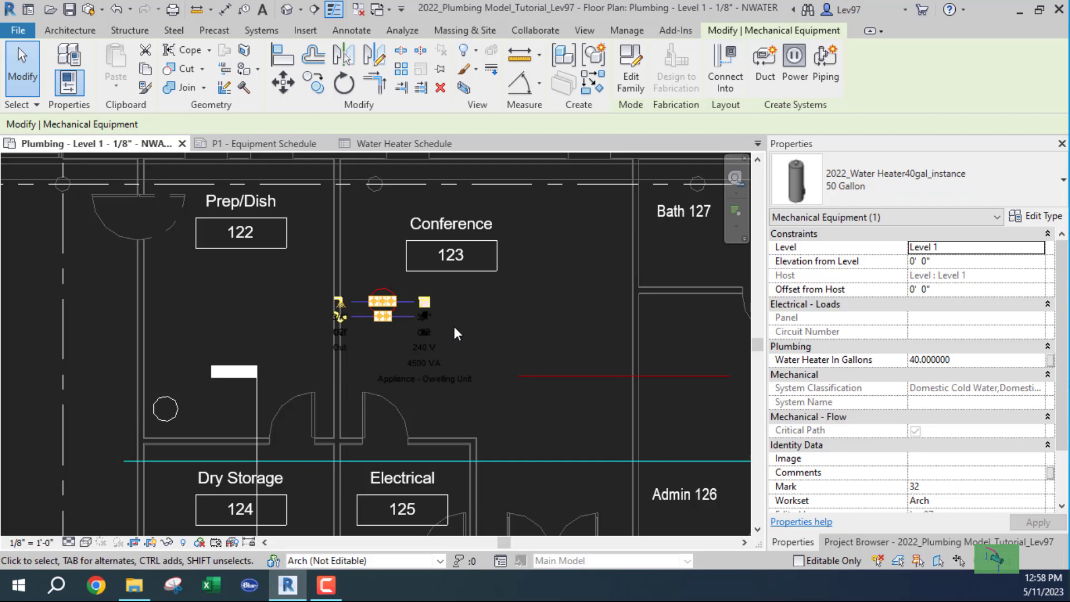
{"action": "left_click", "coordinate": [1033, 217]}
{"action": "scroll", "coordinate": [589, 312], "scroll_direction": "down", "scroll_amount": 10}
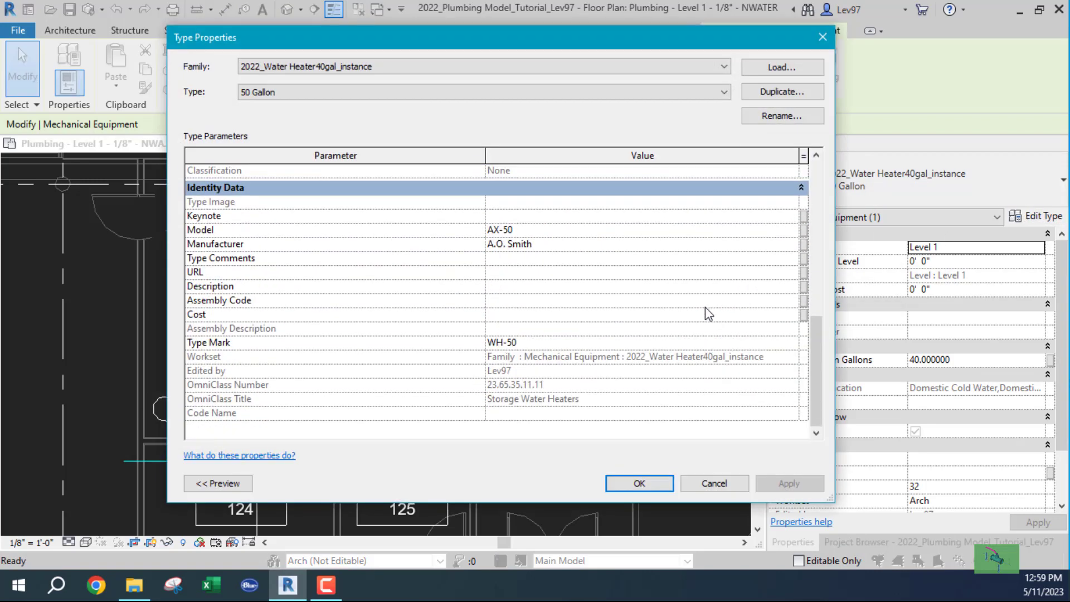
{"action": "left_click", "coordinate": [497, 343]}
{"action": "key", "text": "Home"}
{"action": "key", "text": "Delete"}
{"action": "key", "text": "Delete"}
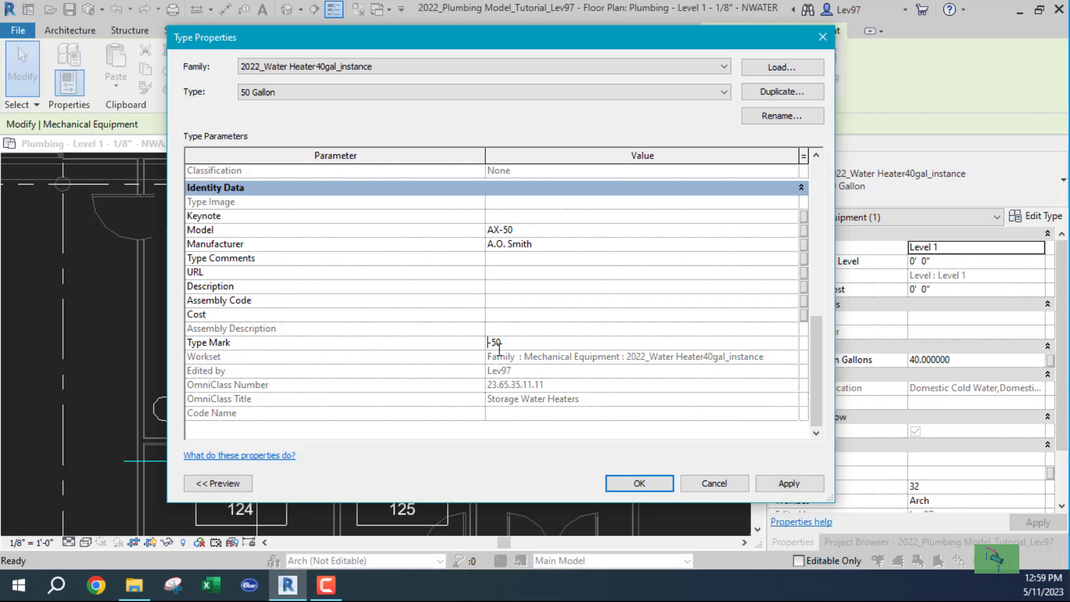
{"action": "type", "text": "wh-"}
{"action": "key", "text": "BackSpace"}
{"action": "key", "text": "Delete"}
{"action": "key", "text": "Delete"}
{"action": "type", "text": "40"}
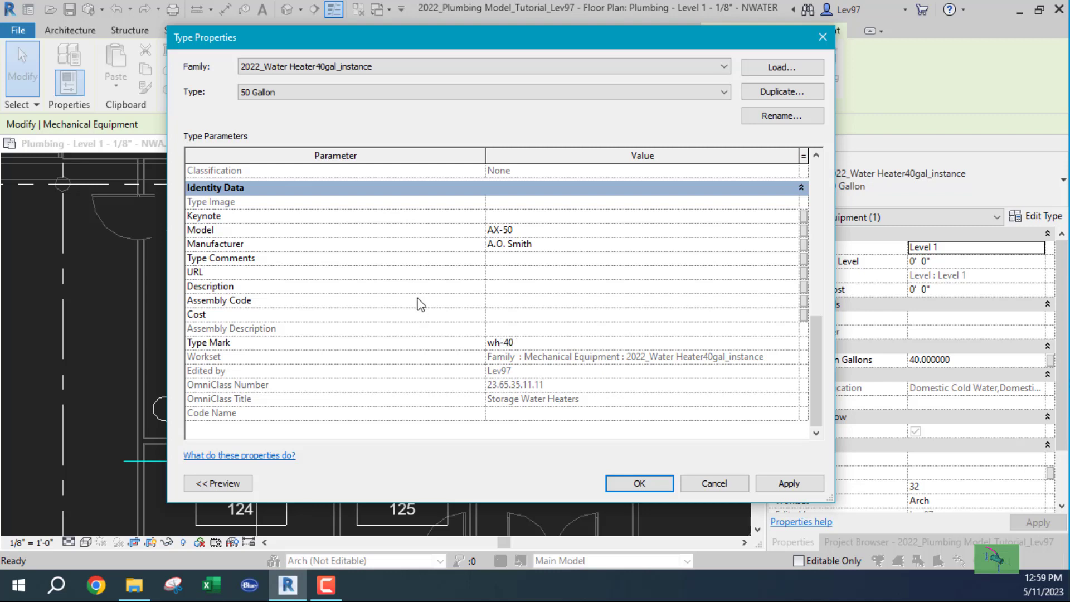
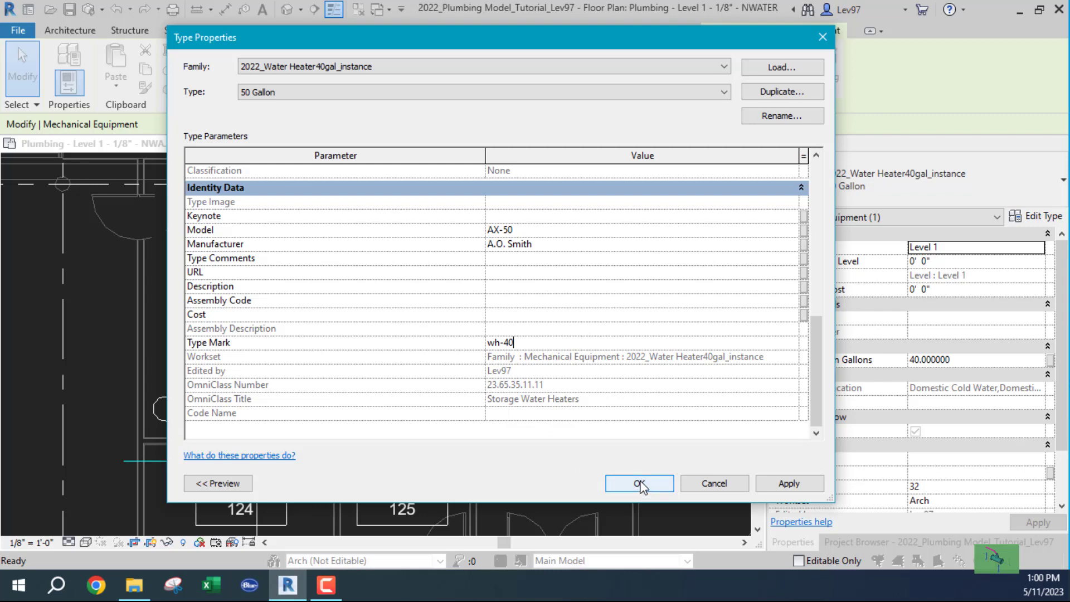
{"action": "left_click", "coordinate": [640, 485]}
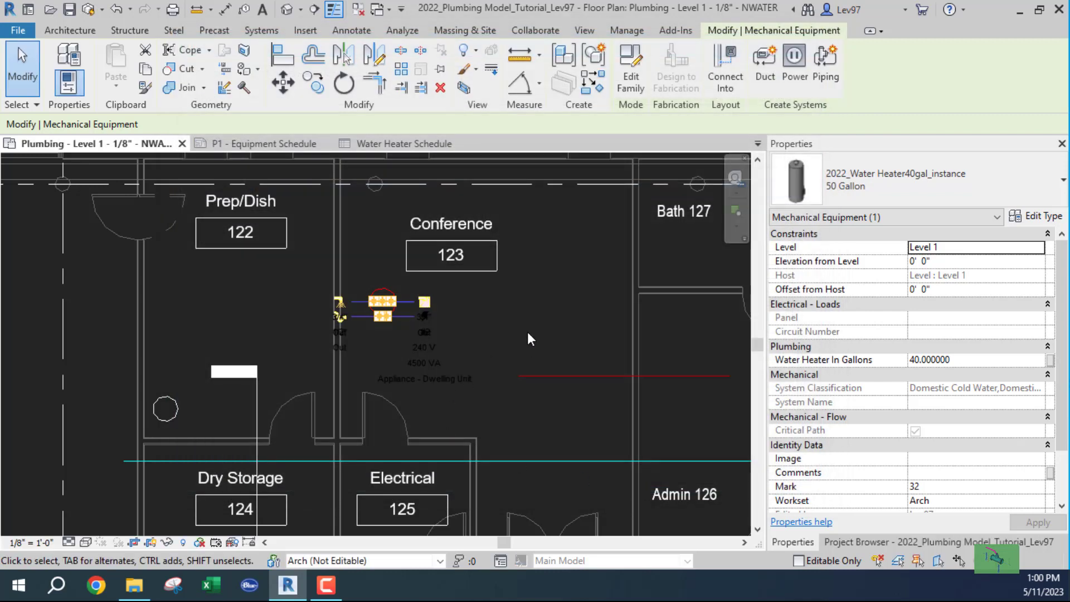
{"action": "left_click", "coordinate": [527, 330]}
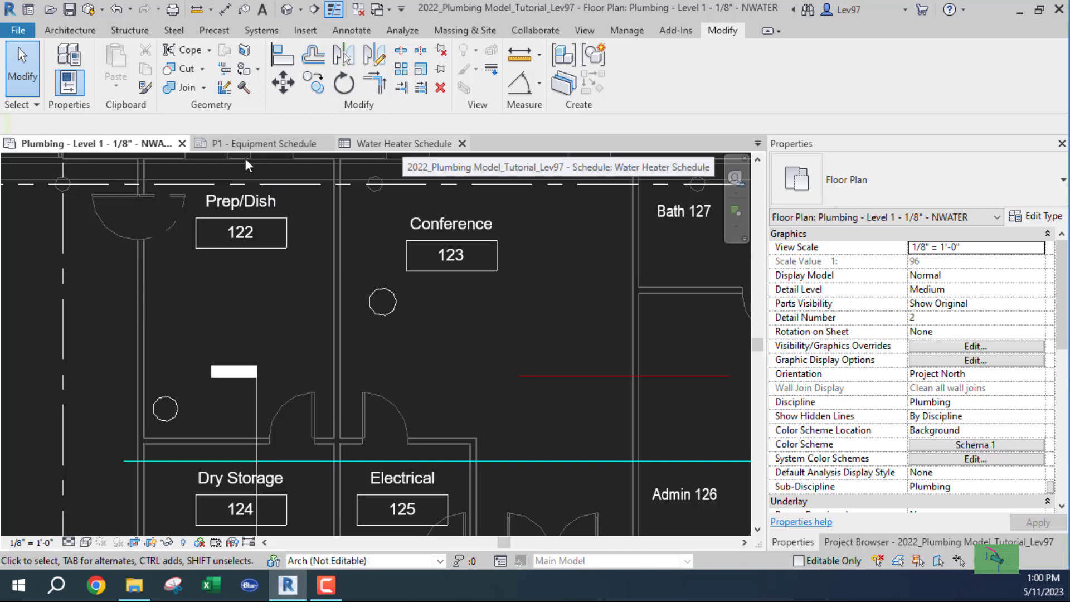
Compare the water heater rows on the P1 - Equipment Schedule sheet with those in the Water Heater Schedule view.
{"action": "left_click", "coordinate": [265, 142]}
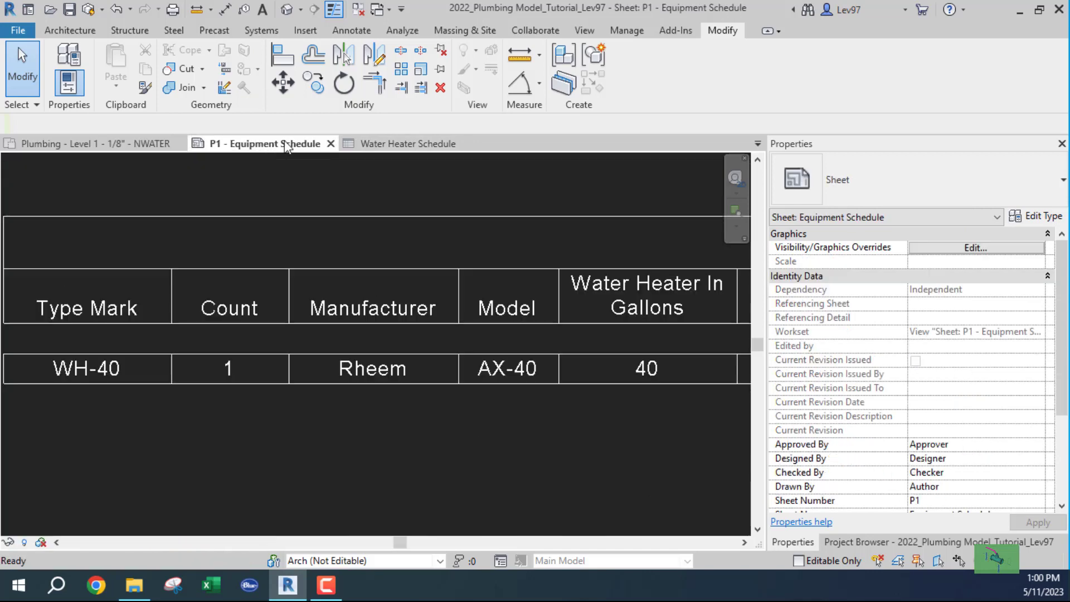
{"action": "left_click", "coordinate": [401, 143]}
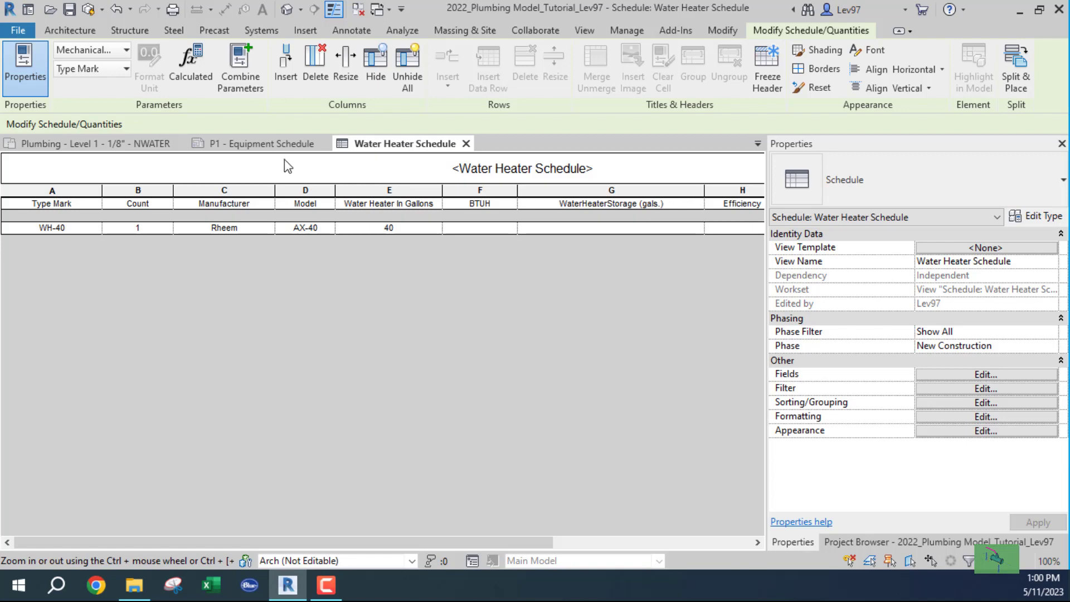
{"action": "left_click", "coordinate": [263, 145]}
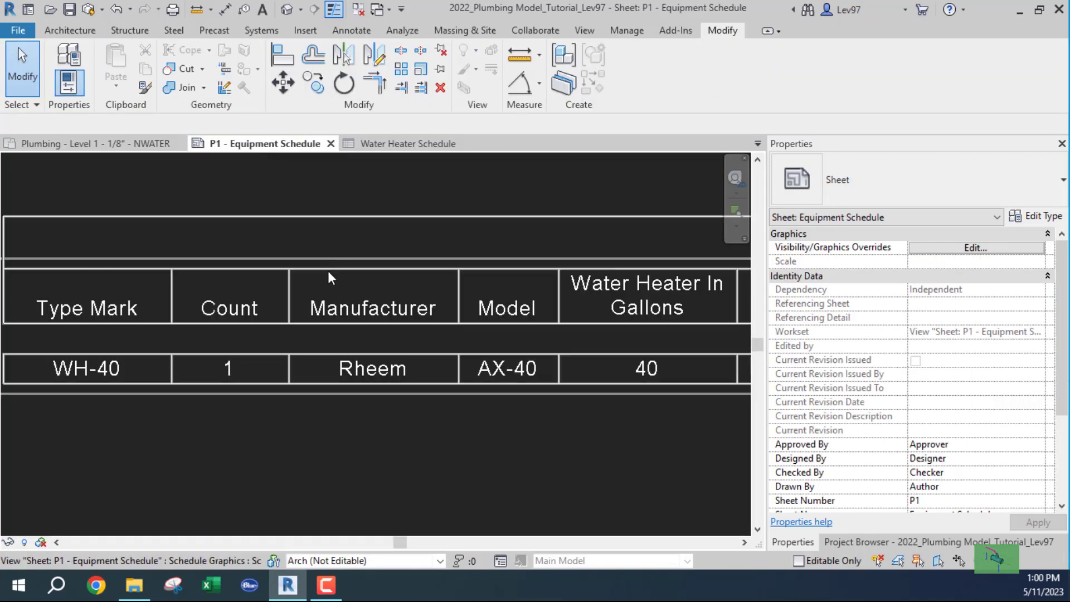
{"action": "scroll", "coordinate": [335, 290], "scroll_direction": "down", "scroll_amount": 4}
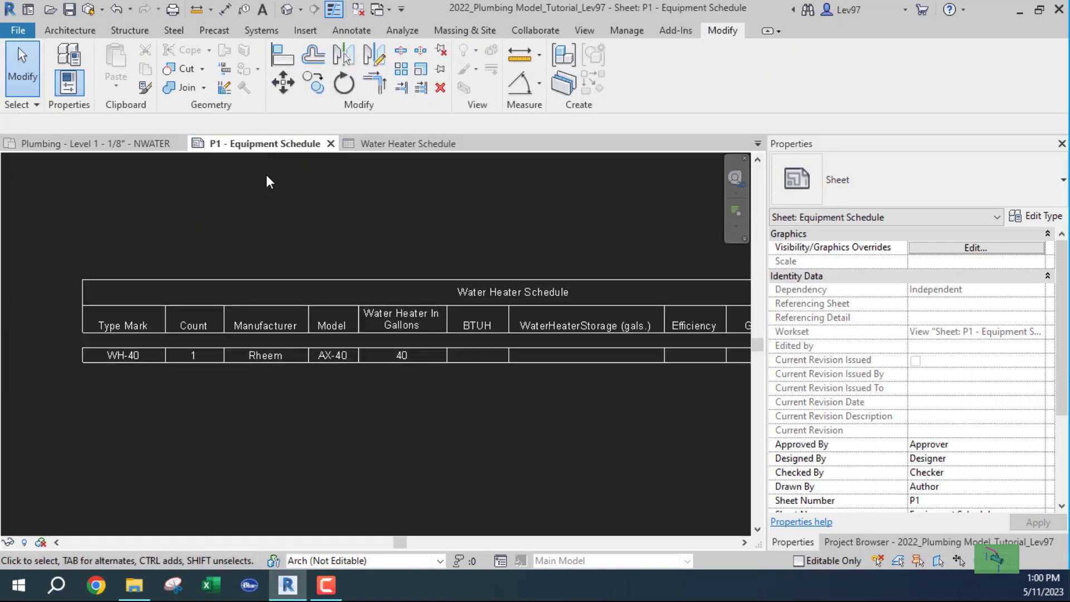
{"action": "scroll", "coordinate": [268, 181], "scroll_direction": "up", "scroll_amount": 1}
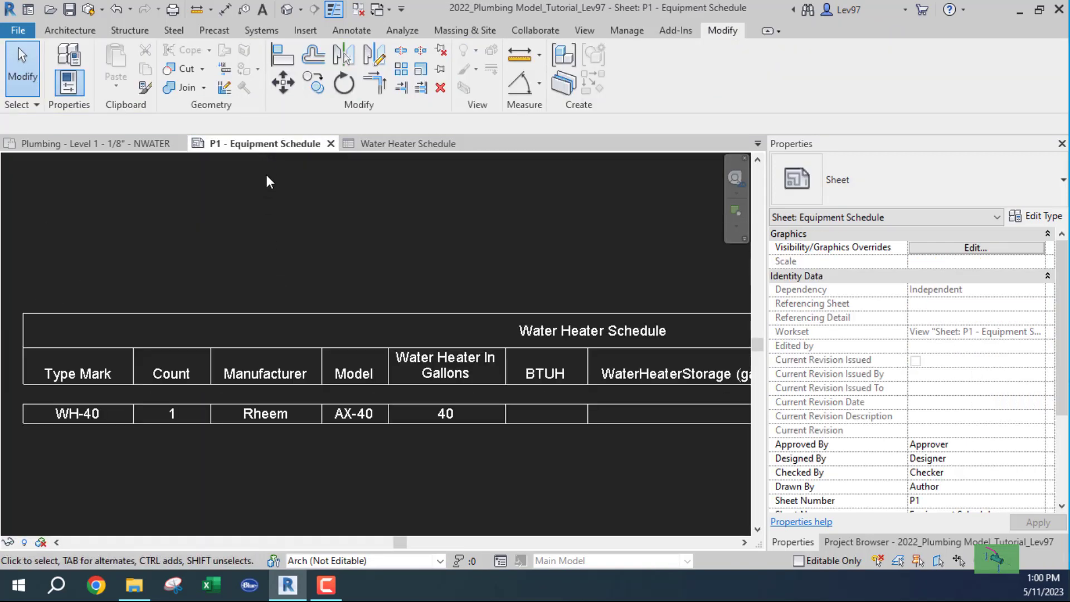
Show the Project Browser and examine the Water Heater Schedule's grouped row and Count column on the equipment sheet.
{"action": "left_click", "coordinate": [870, 544]}
{"action": "scroll", "coordinate": [365, 258], "scroll_direction": "down", "scroll_amount": 4}
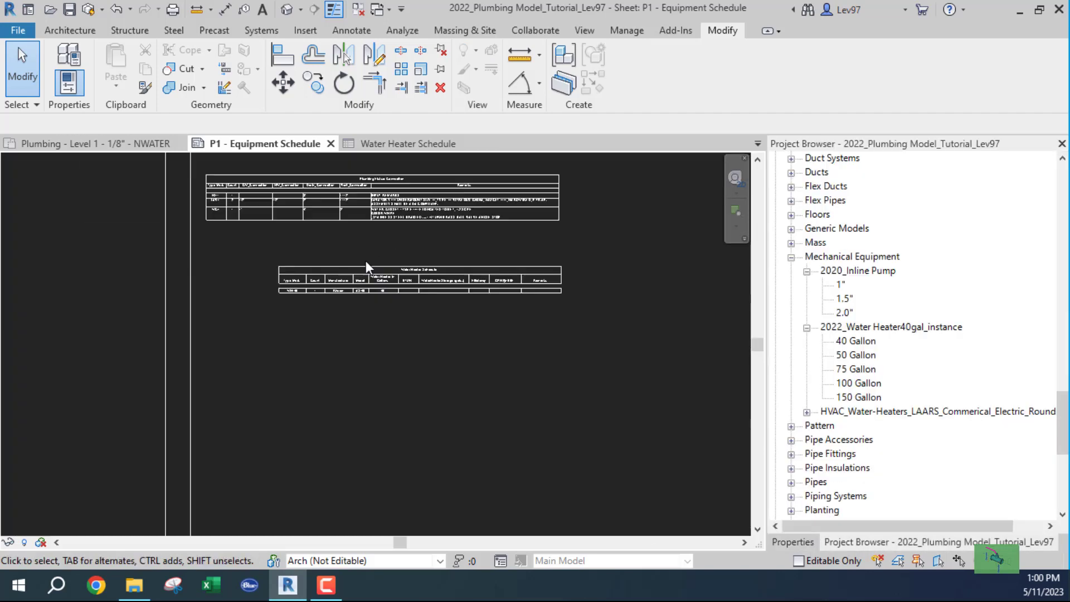
{"action": "middle_click_drag", "start_coordinate": [368, 260], "coordinate": [380, 197]}
{"action": "scroll", "coordinate": [414, 390], "scroll_direction": "up", "scroll_amount": 4}
{"action": "scroll", "coordinate": [405, 436], "scroll_direction": "down", "scroll_amount": 3}
{"action": "scroll", "coordinate": [406, 438], "scroll_direction": "down", "scroll_amount": 3}
{"action": "scroll", "coordinate": [363, 334], "scroll_direction": "up", "scroll_amount": 3}
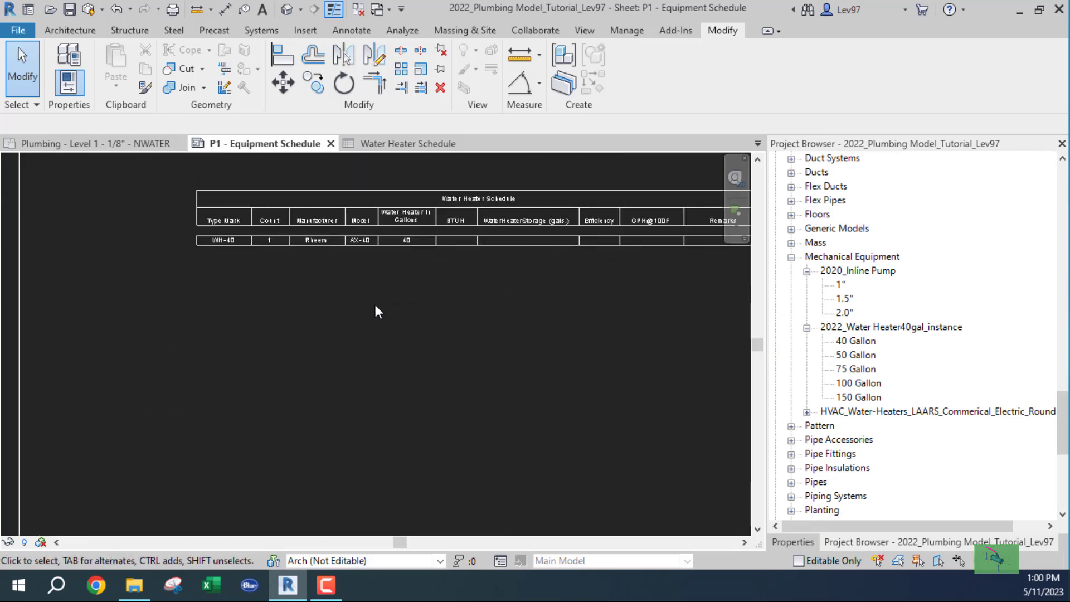
{"action": "scroll", "coordinate": [356, 293], "scroll_direction": "up", "scroll_amount": 2}
{"action": "middle_click_drag", "start_coordinate": [354, 289], "coordinate": [227, 437]}
{"action": "scroll", "coordinate": [216, 436], "scroll_direction": "up", "scroll_amount": 3}
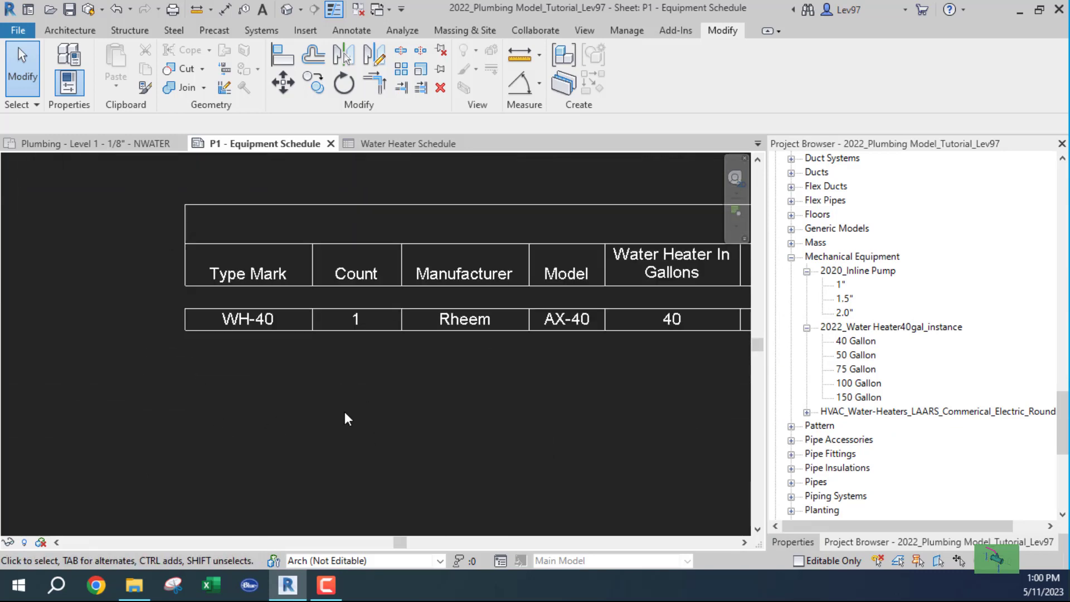
{"action": "scroll", "coordinate": [220, 446], "scroll_direction": "down", "scroll_amount": 4}
{"action": "middle_click_drag", "start_coordinate": [250, 456], "coordinate": [242, 428]}
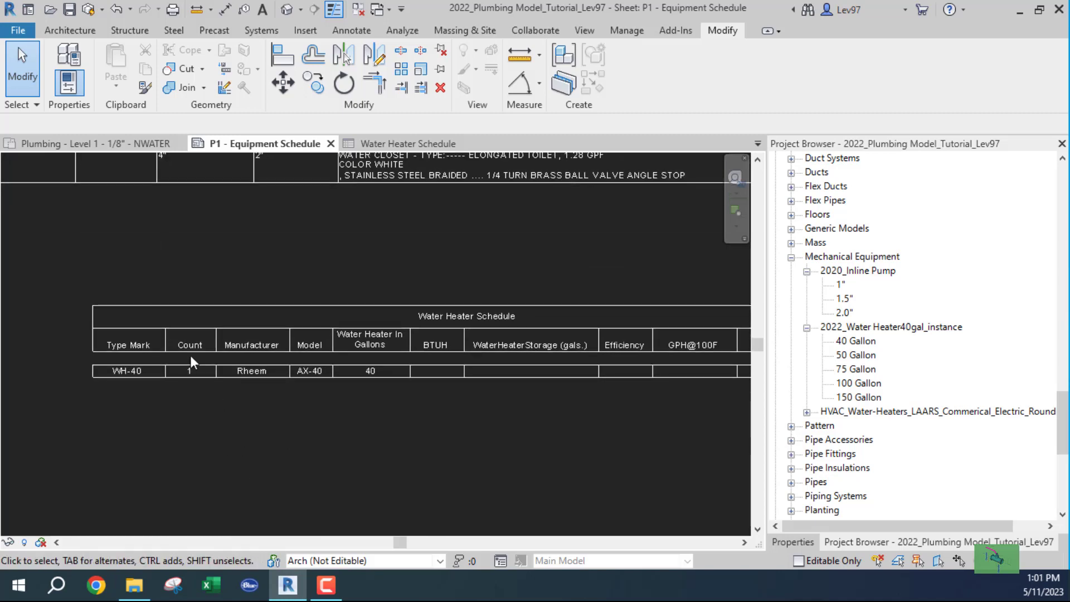
{"action": "middle_click_drag", "start_coordinate": [191, 273], "coordinate": [293, 273]}
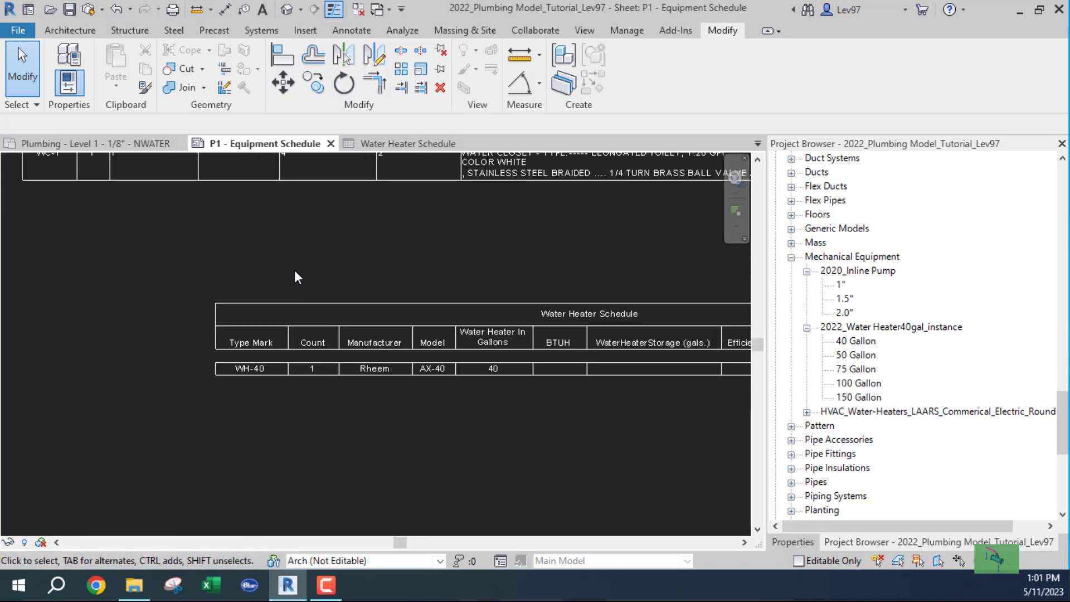
Check the two water heaters in the Level 1 plumbing plan against the Water Heater Schedule view and the sheet's schedule row.
{"action": "left_click", "coordinate": [121, 143]}
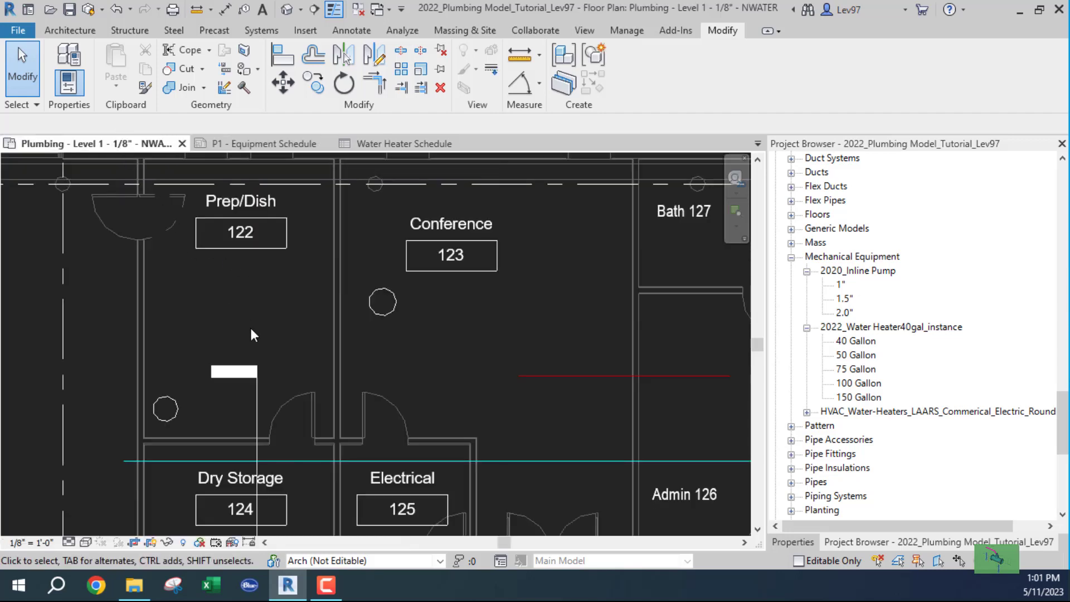
{"action": "middle_click_drag", "start_coordinate": [231, 318], "coordinate": [364, 307]}
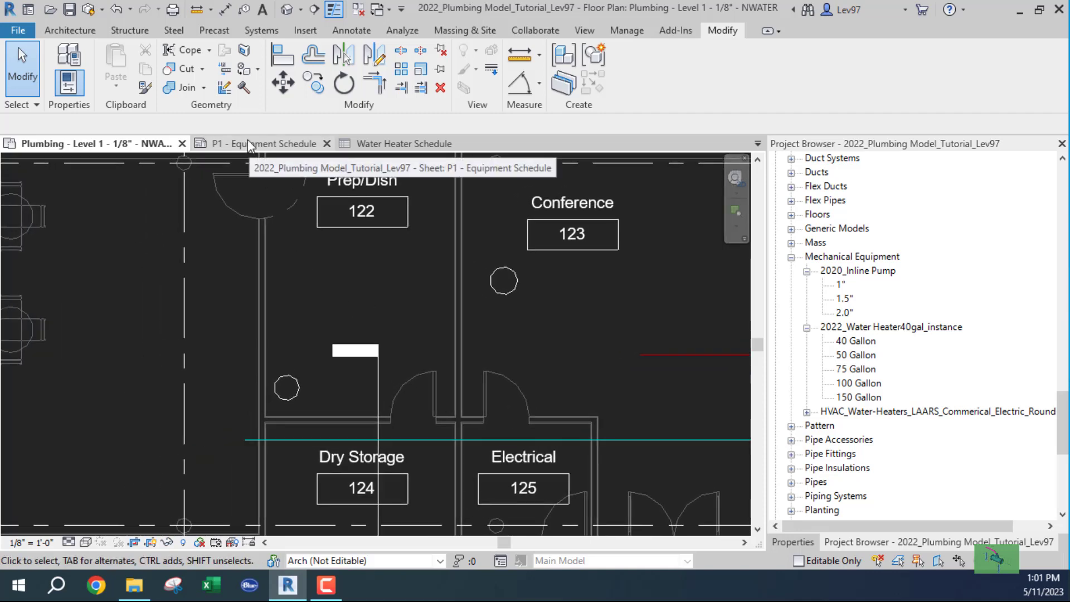
{"action": "left_click", "coordinate": [389, 143]}
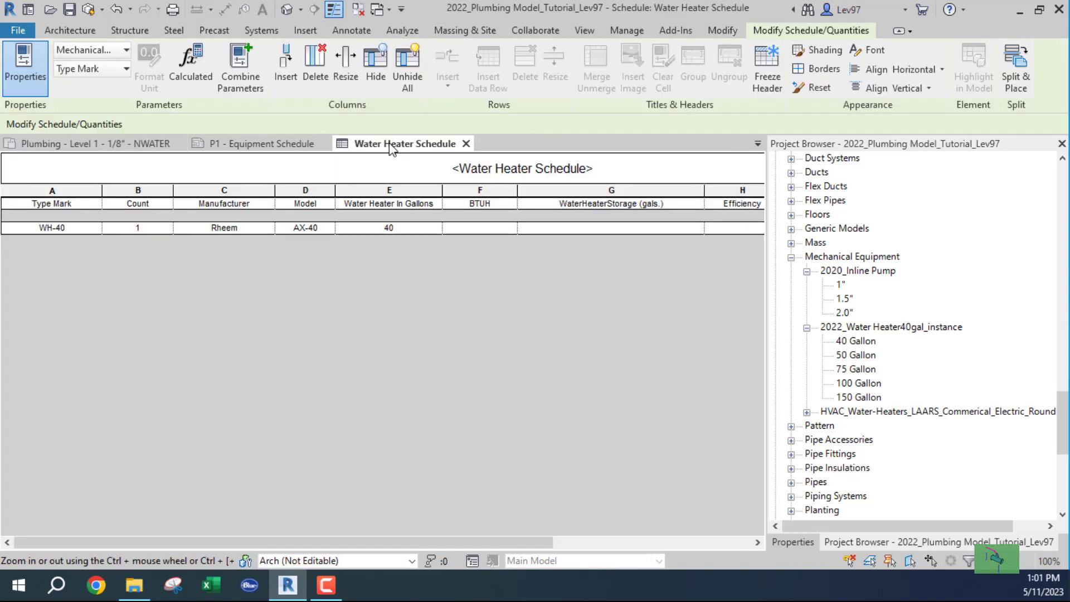
{"action": "left_click", "coordinate": [265, 145]}
{"action": "middle_click_drag", "start_coordinate": [245, 269], "coordinate": [156, 233]}
{"action": "scroll", "coordinate": [149, 379], "scroll_direction": "up", "scroll_amount": 3}
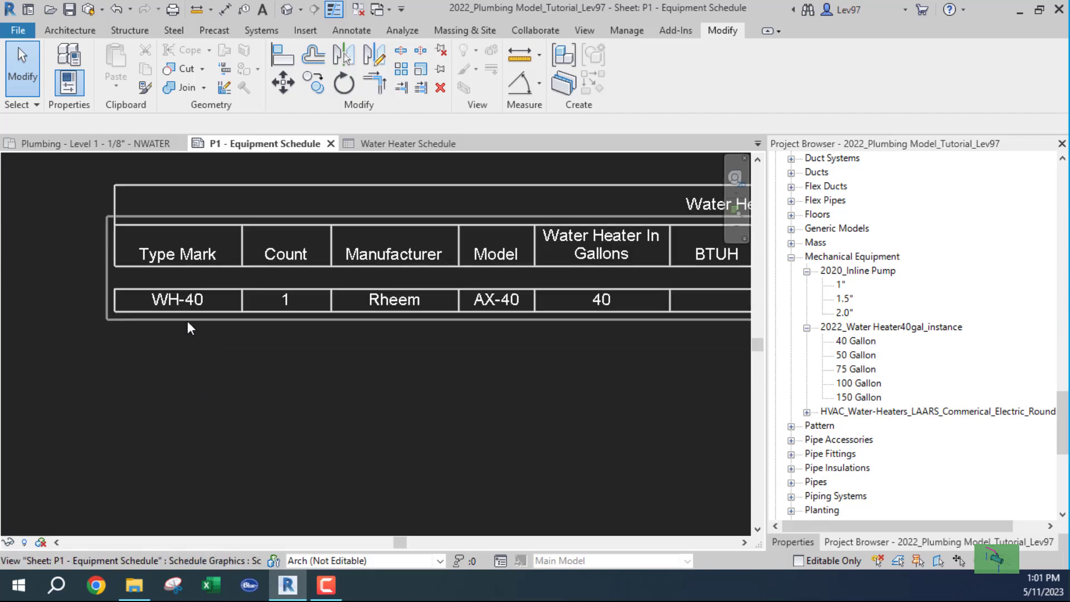
{"action": "scroll", "coordinate": [347, 397], "scroll_direction": "down", "scroll_amount": 2}
{"action": "middle_click_drag", "start_coordinate": [347, 397], "coordinate": [257, 425]}
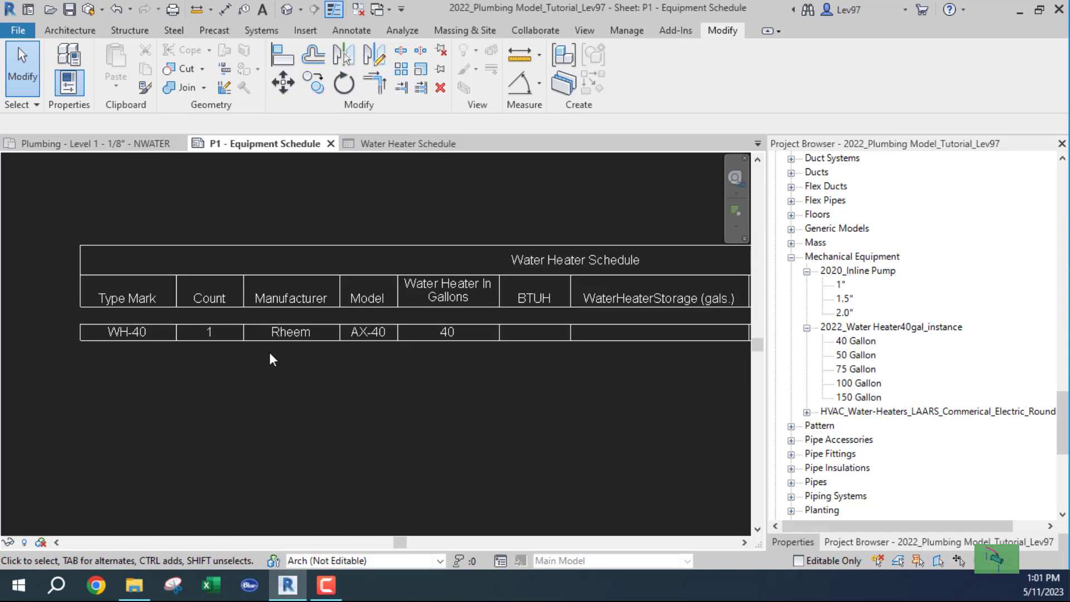
Move the Conference room water heater a short distance down and to the right in the Level 1 plumbing plan.
{"action": "left_click", "coordinate": [89, 146]}
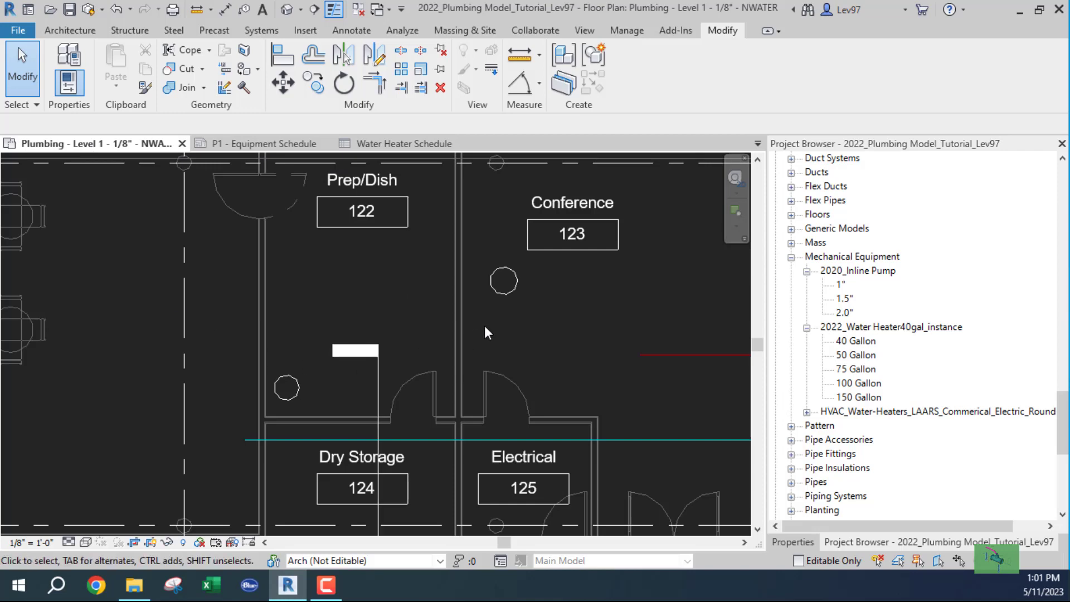
{"action": "left_click", "coordinate": [497, 291]}
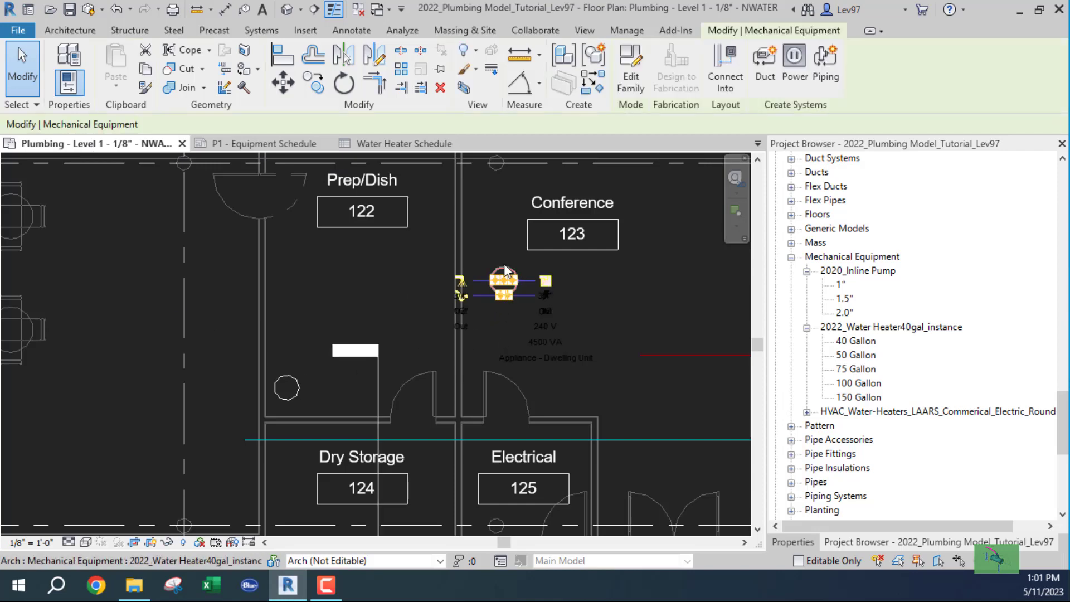
{"action": "mouse_move", "coordinate": [504, 277]}
{"action": "left_mouse_down"}
{"action": "mouse_move", "coordinate": [312, 313]}
{"action": "mouse_move", "coordinate": [354, 382]}
{"action": "mouse_move", "coordinate": [583, 321]}
{"action": "mouse_move", "coordinate": [552, 298]}
{"action": "left_mouse_up"}
{"action": "left_click", "coordinate": [329, 272]}
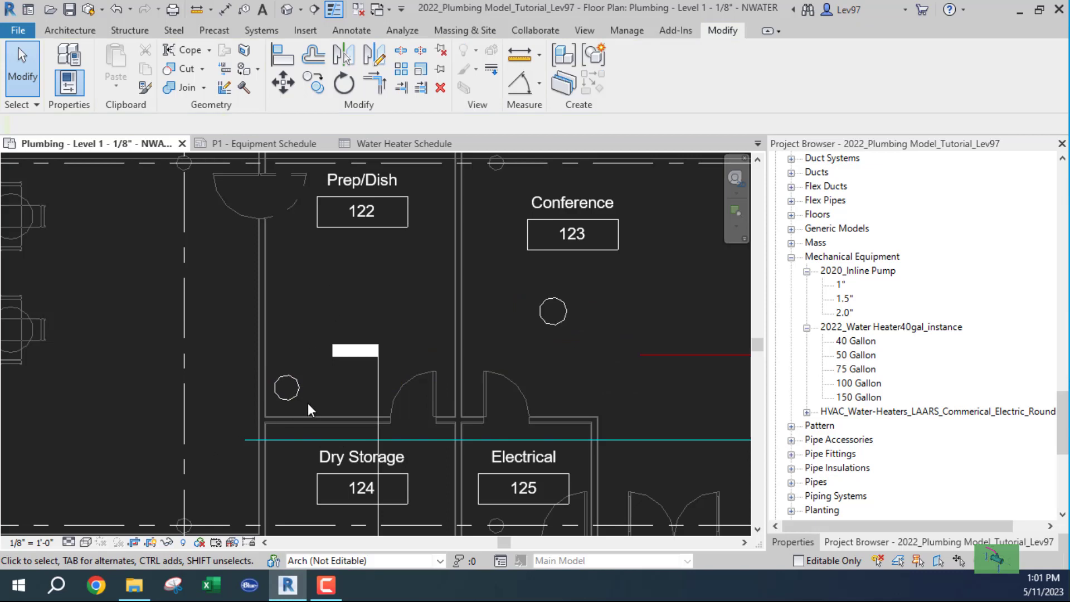
Compare the types of the Prep/Dish and Conference water heaters and inspect the 50 Gallon type's model, manufacturer and Type Mark.
{"action": "left_click", "coordinate": [287, 388]}
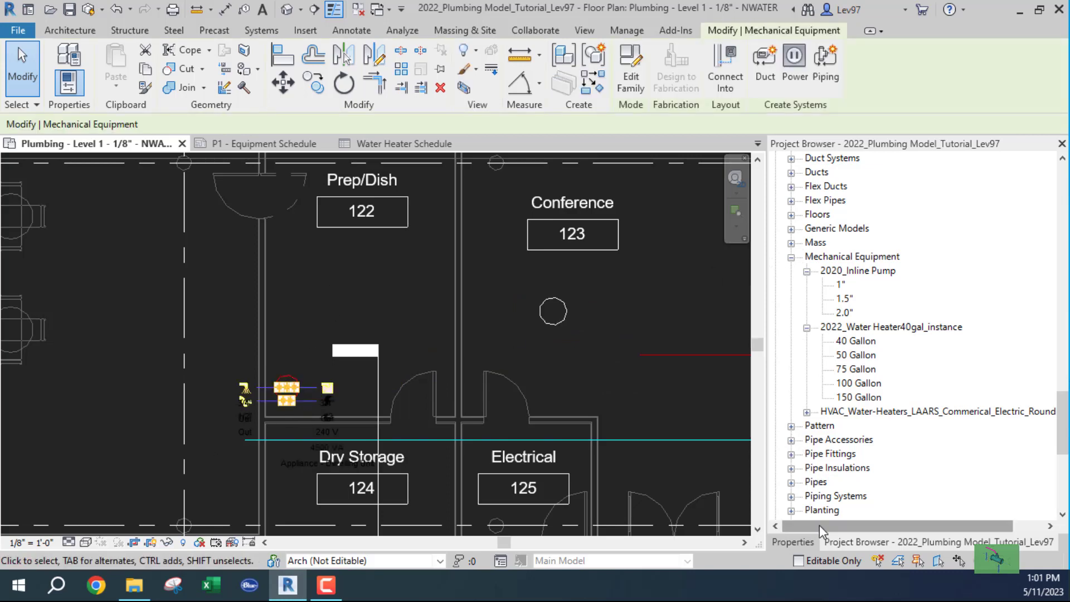
{"action": "left_click", "coordinate": [794, 542]}
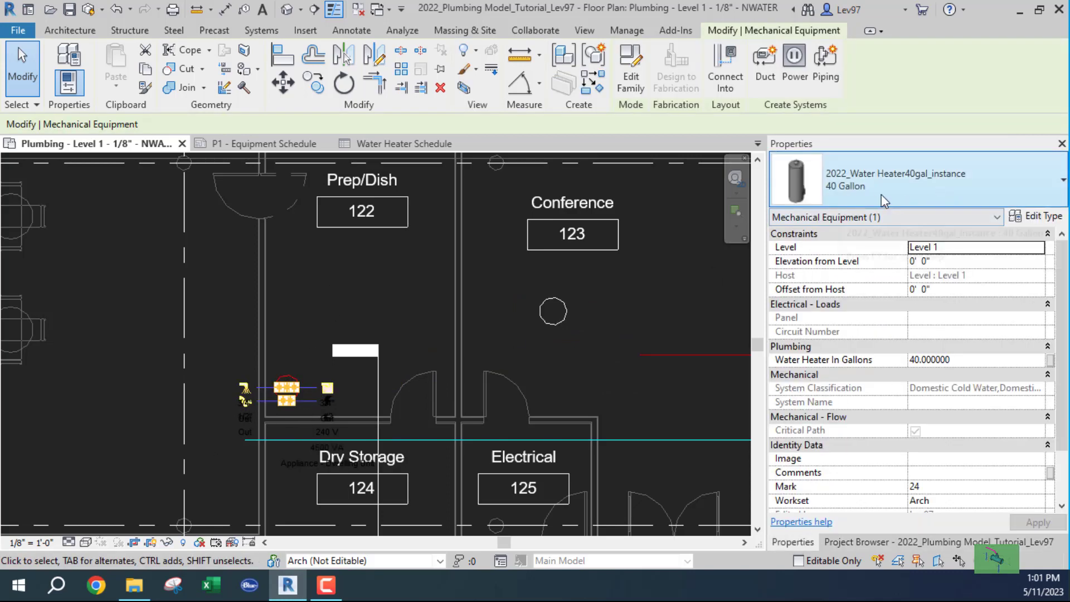
{"action": "left_click", "coordinate": [566, 317]}
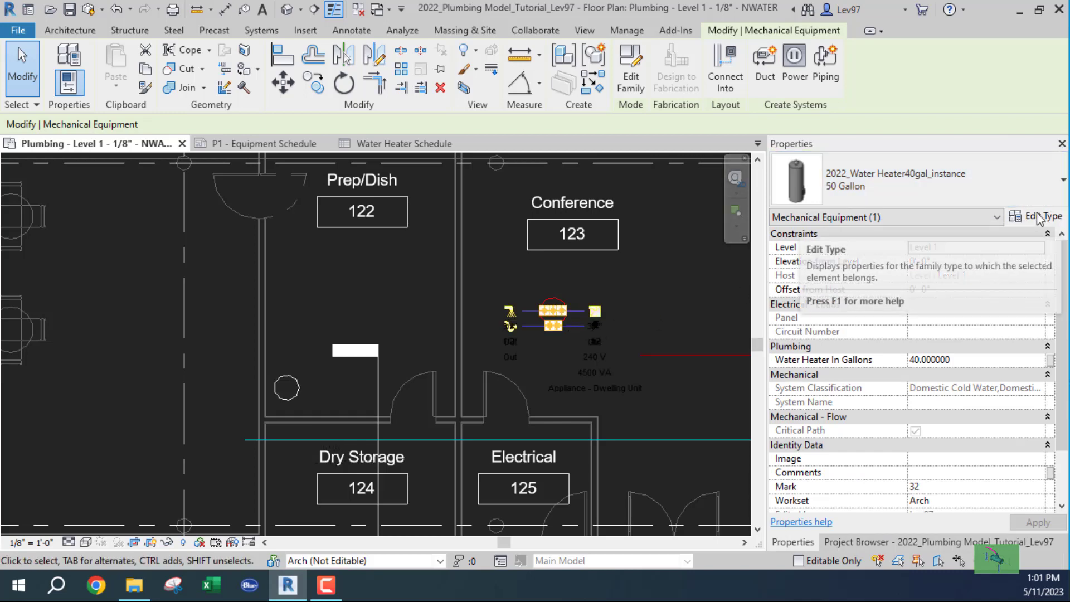
{"action": "left_click", "coordinate": [1057, 218]}
{"action": "scroll", "coordinate": [407, 384], "scroll_direction": "down", "scroll_amount": 3}
{"action": "scroll", "coordinate": [430, 371], "scroll_direction": "down", "scroll_amount": 4}
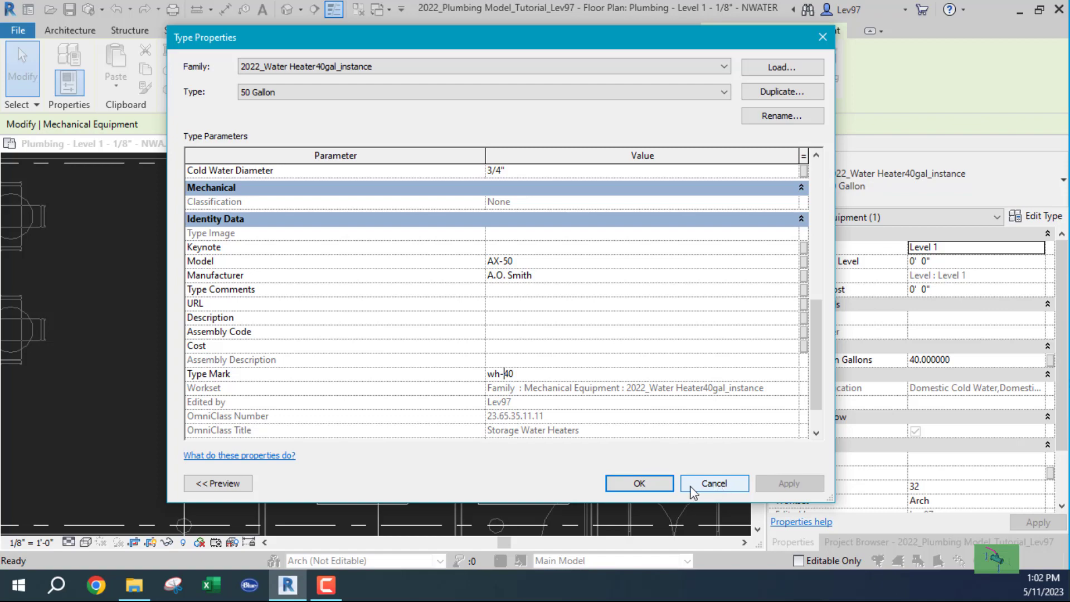
{"action": "left_click", "coordinate": [715, 482]}
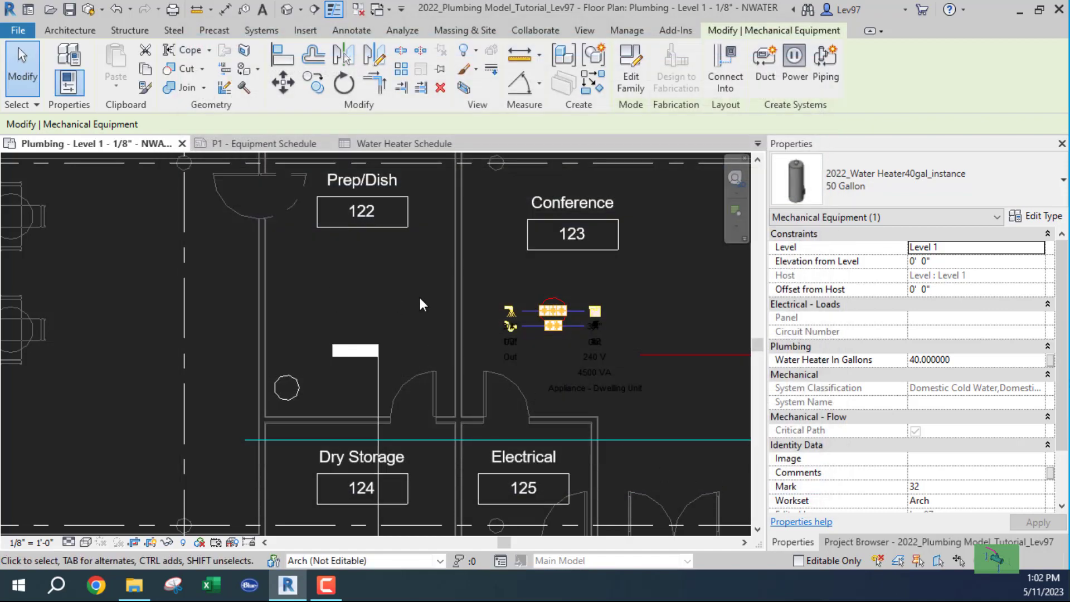
{"action": "left_click", "coordinate": [417, 301]}
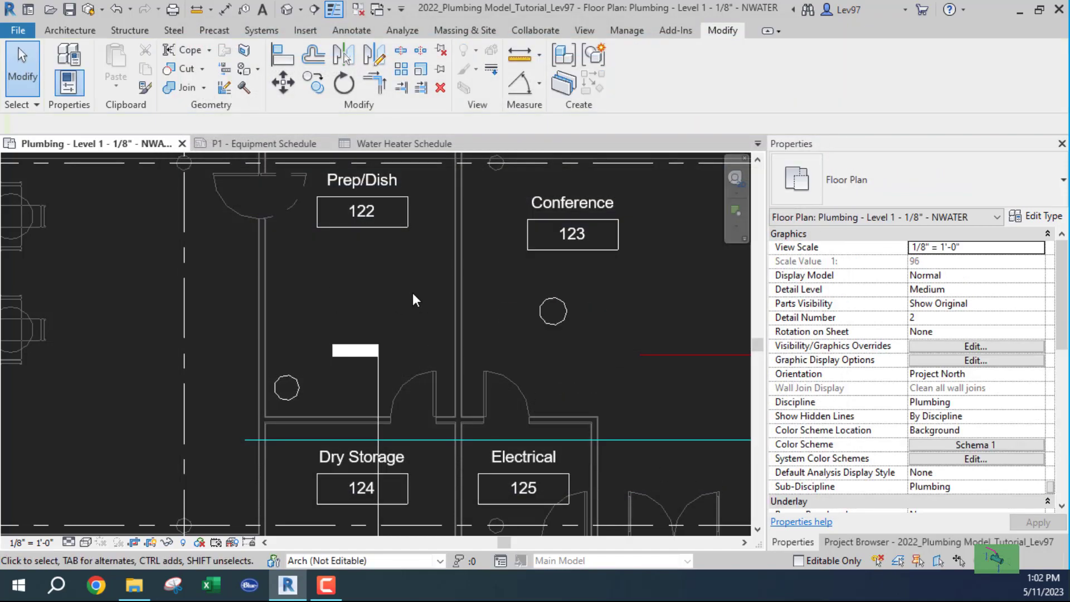
Check the Conference water heater against the rows in the Water Heater Schedule view and on the P1 - Equipment Schedule sheet.
{"action": "left_click", "coordinate": [547, 323]}
{"action": "left_click", "coordinate": [333, 279]}
{"action": "left_click", "coordinate": [394, 143]}
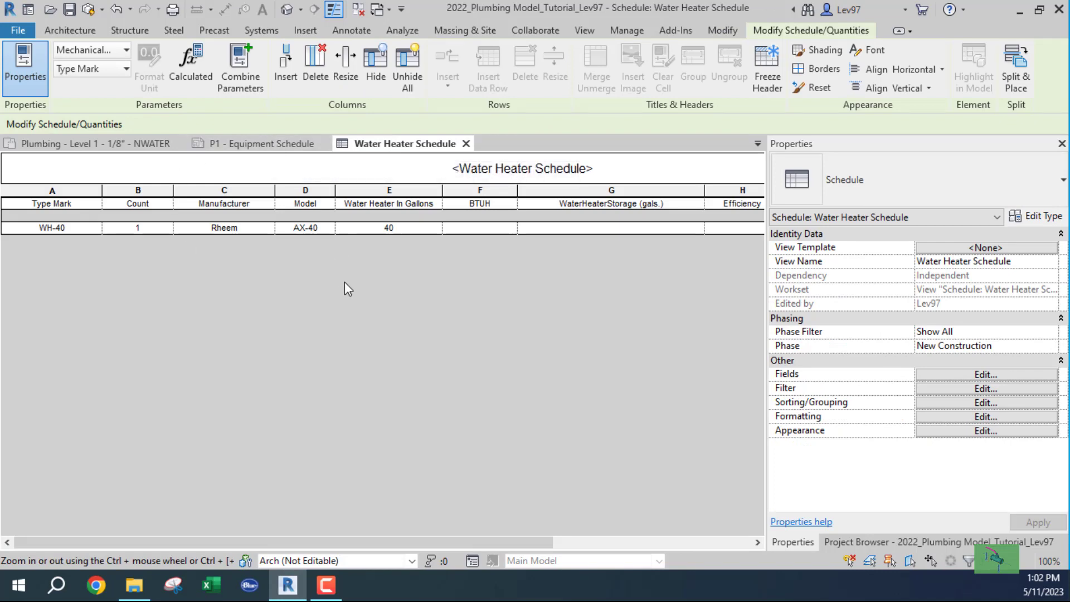
{"action": "left_click", "coordinate": [466, 143]}
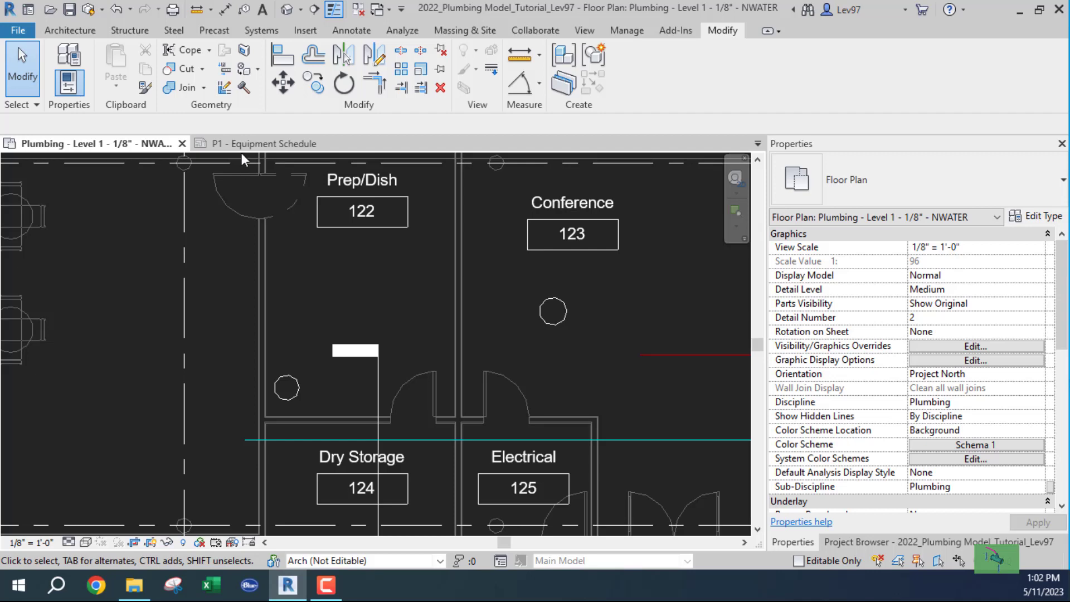
{"action": "left_click", "coordinate": [252, 140]}
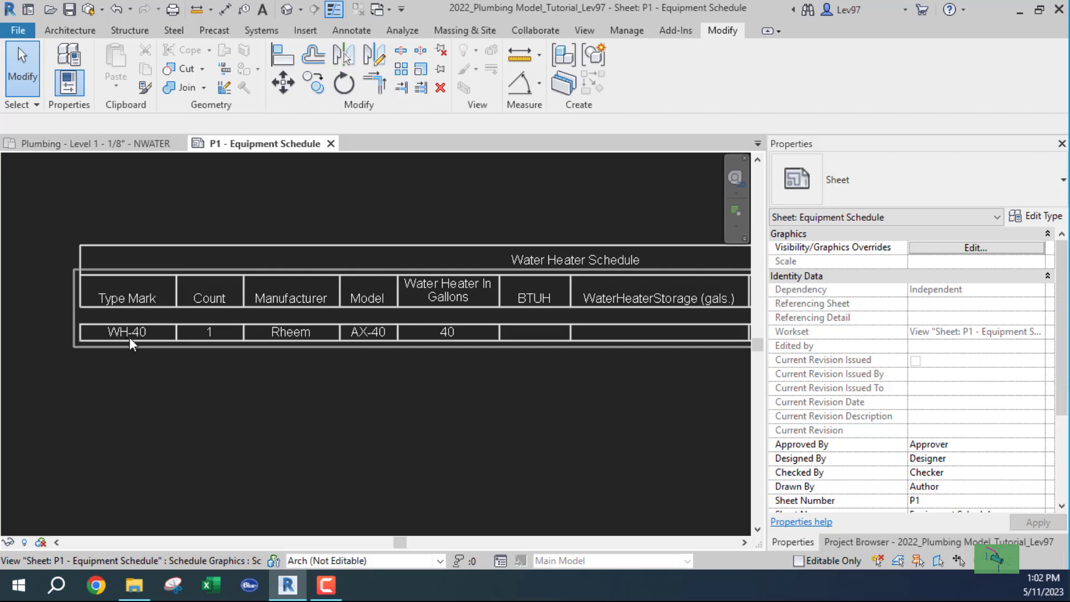
{"action": "middle_click_drag", "start_coordinate": [248, 403], "coordinate": [219, 386]}
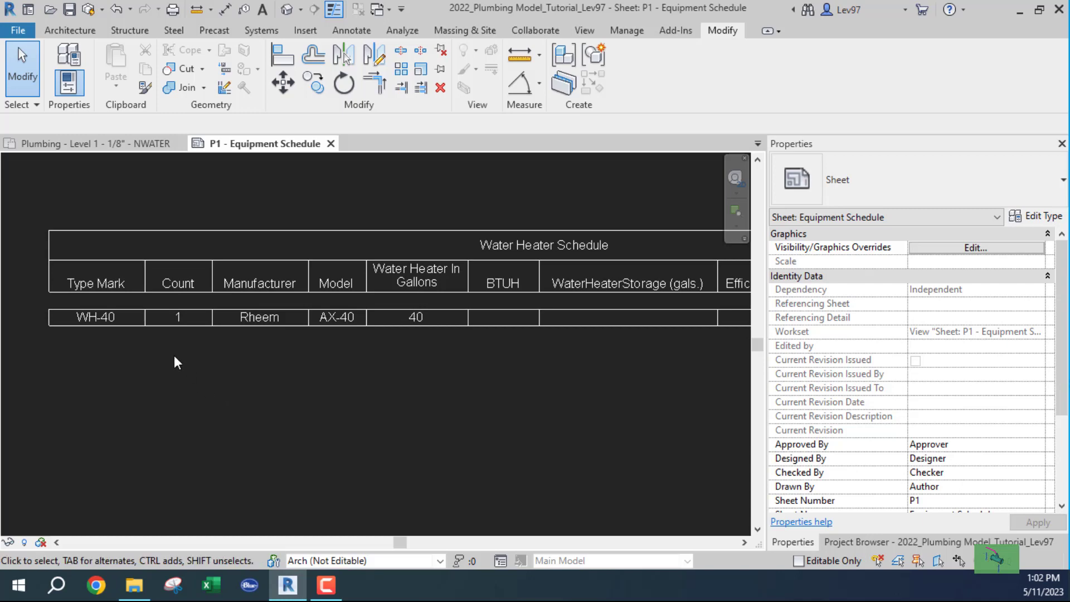
{"action": "double_click", "coordinate": [275, 260]}
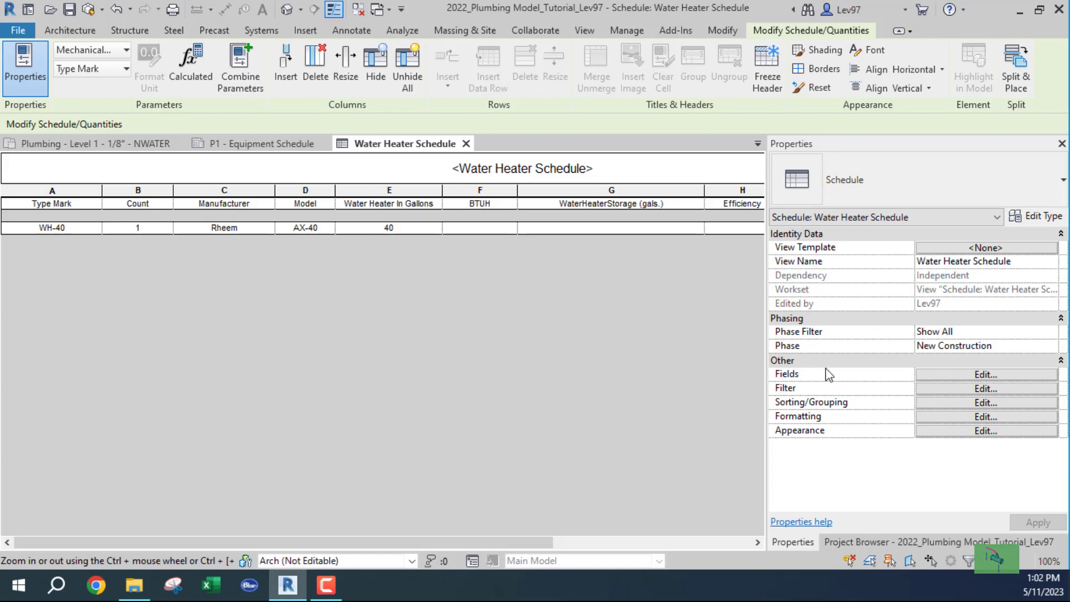
Change the Water Heater Schedule filter to Type Mark begins with lowercase w and check the schedule row on the equipment sheet.
{"action": "left_click", "coordinate": [959, 377]}
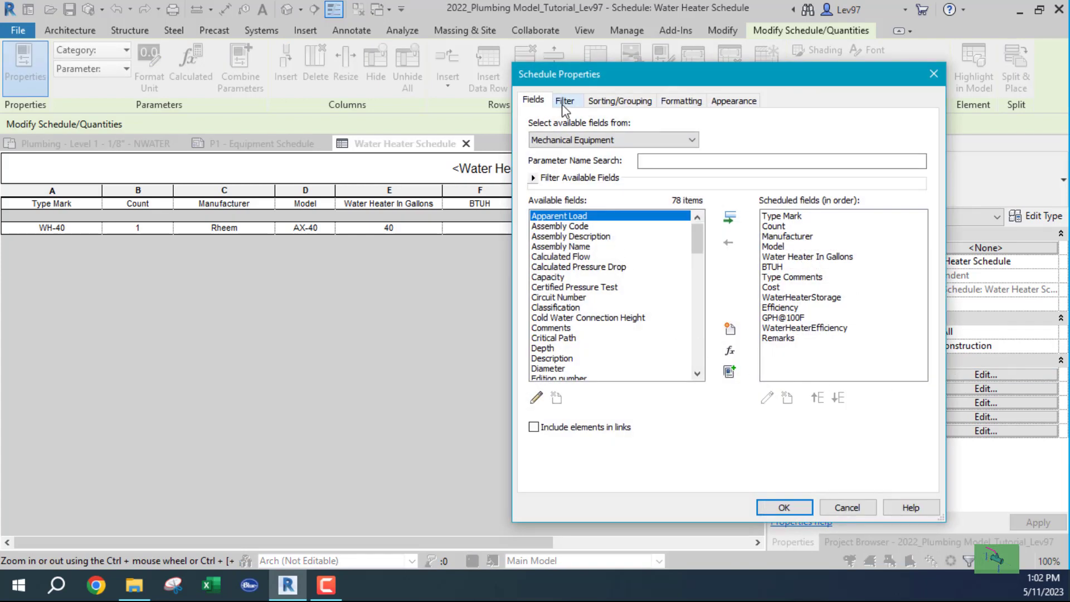
{"action": "left_click", "coordinate": [564, 103]}
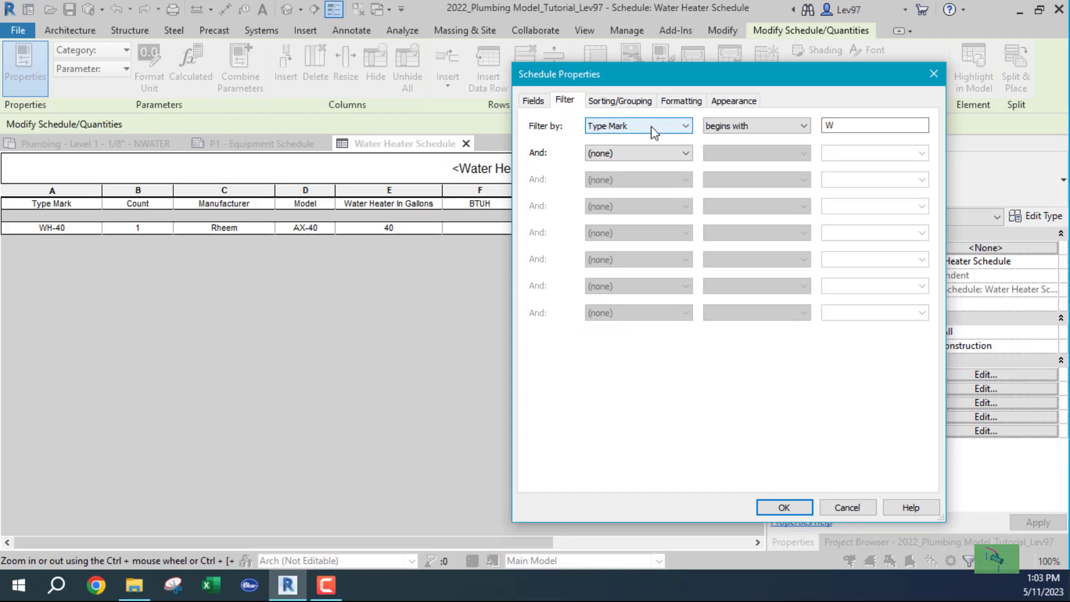
{"action": "left_click", "coordinate": [826, 125]}
{"action": "key", "text": "Delete"}
{"action": "type", "text": "w"}
{"action": "left_click", "coordinate": [785, 507]}
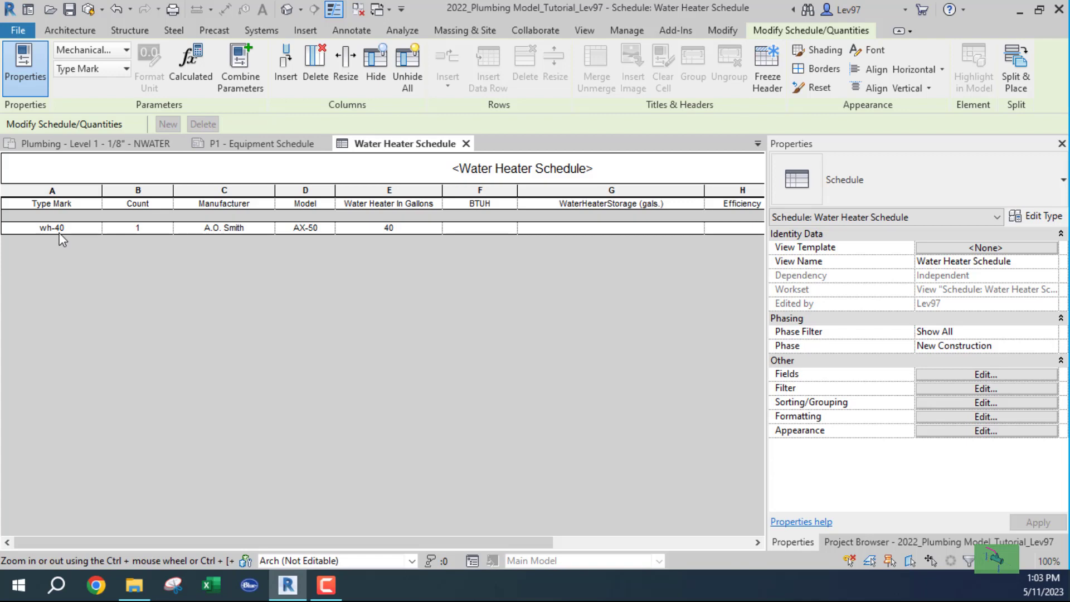
{"action": "left_click", "coordinate": [266, 143]}
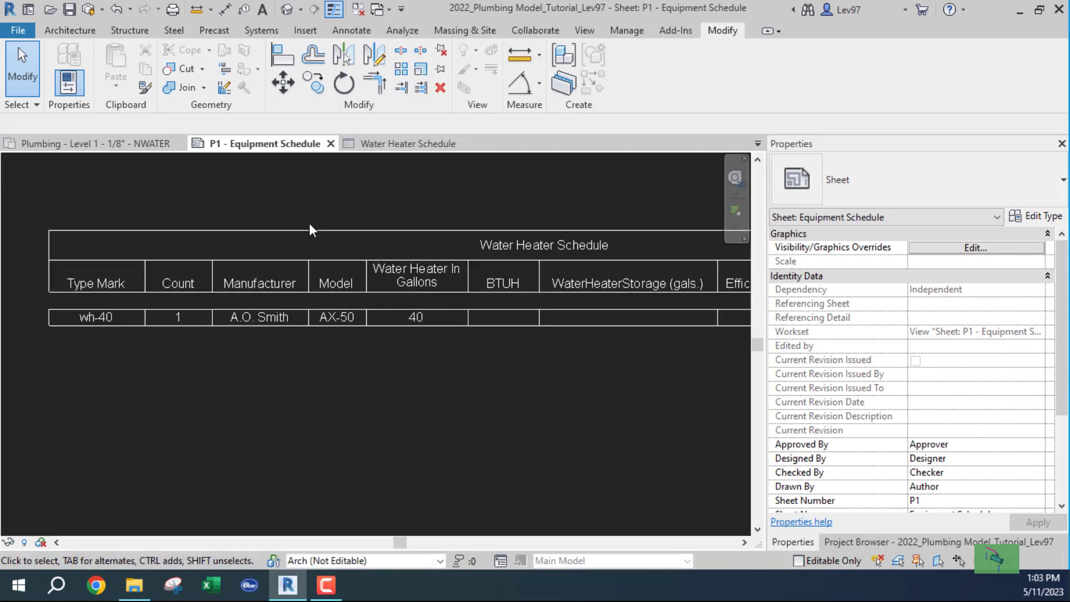
Set the Type Mark of the Conference water heater's 50 Gallon type to wh-140 and check the schedule view and equipment sheet.
{"action": "left_click", "coordinate": [119, 143]}
{"action": "left_click", "coordinate": [557, 312]}
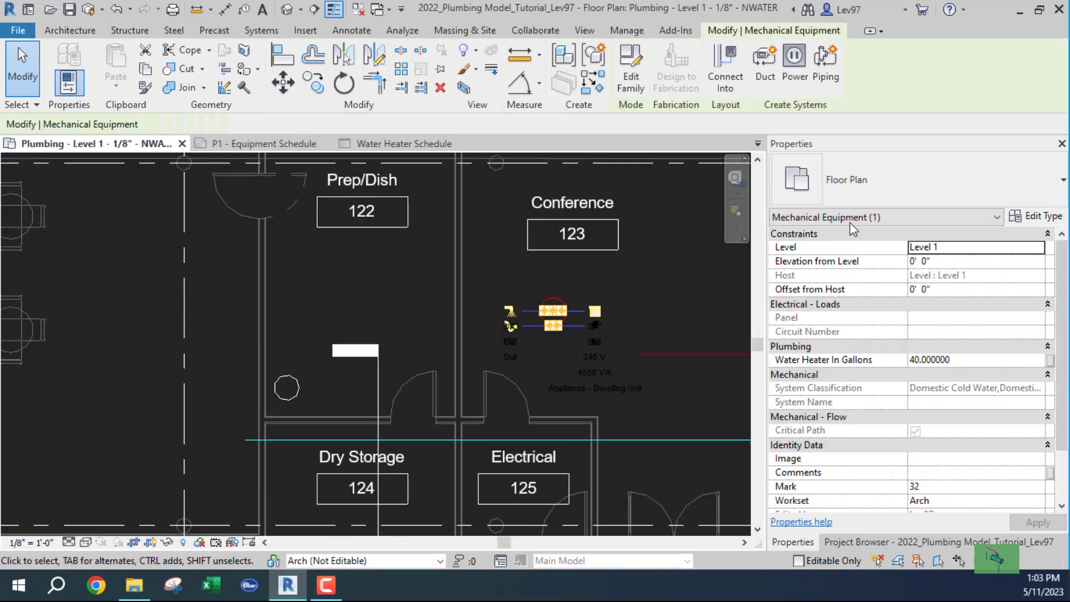
{"action": "left_click", "coordinate": [1049, 221]}
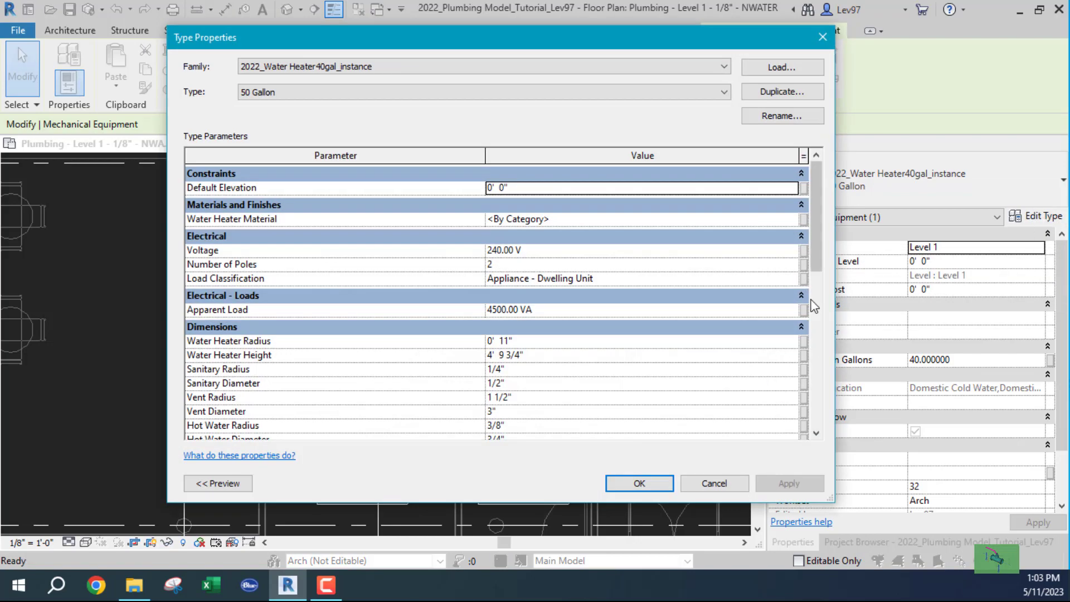
{"action": "scroll", "coordinate": [622, 334], "scroll_direction": "down", "scroll_amount": 4}
{"action": "scroll", "coordinate": [619, 333], "scroll_direction": "down", "scroll_amount": 5}
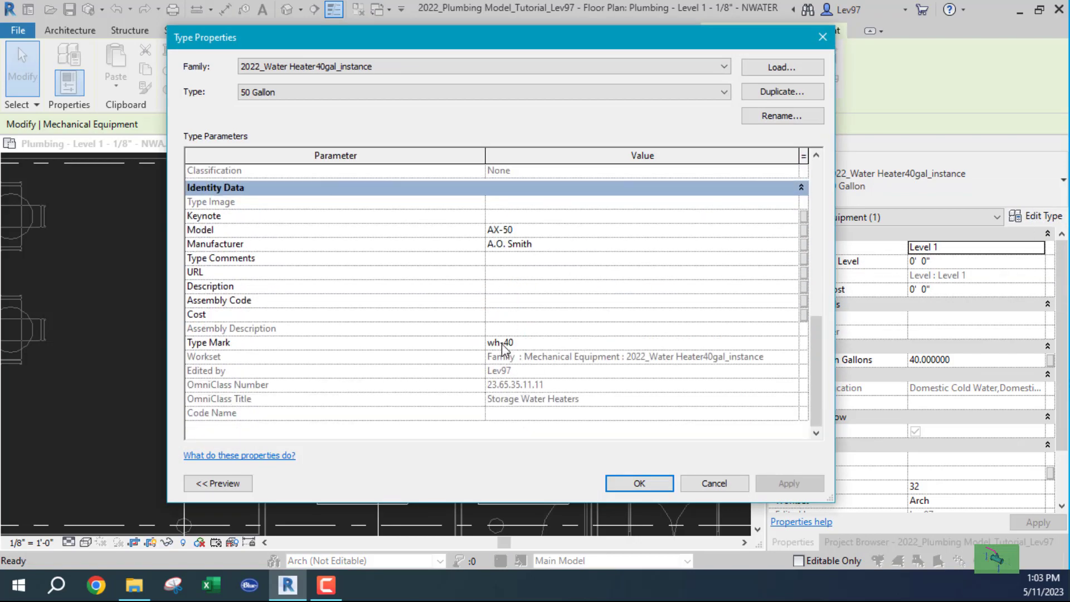
{"action": "left_click", "coordinate": [506, 343]}
{"action": "type", "text": "1"}
{"action": "left_click", "coordinate": [641, 484]}
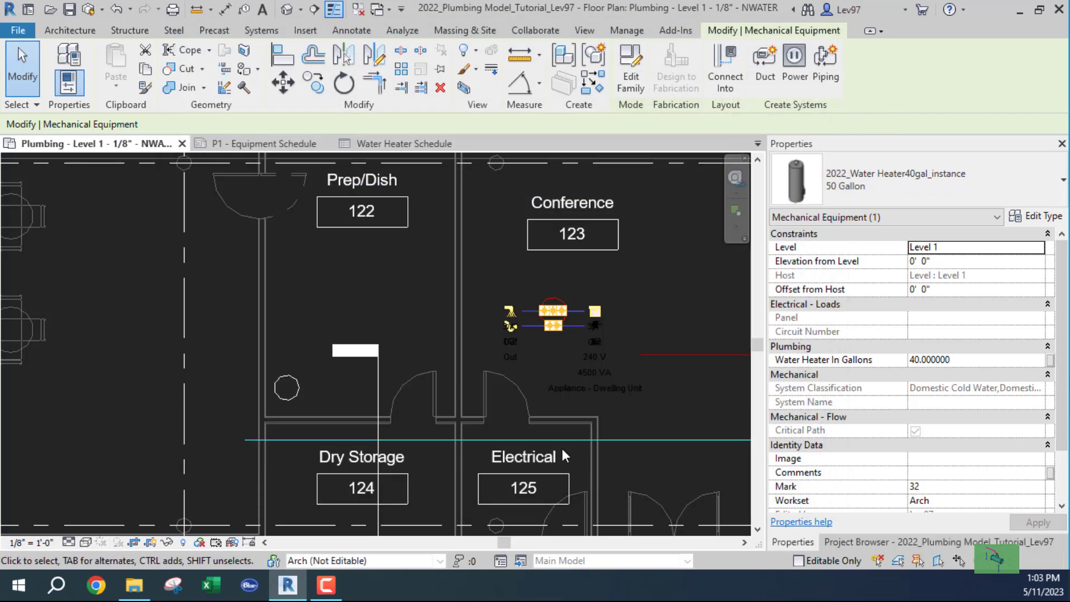
{"action": "left_click", "coordinate": [356, 298]}
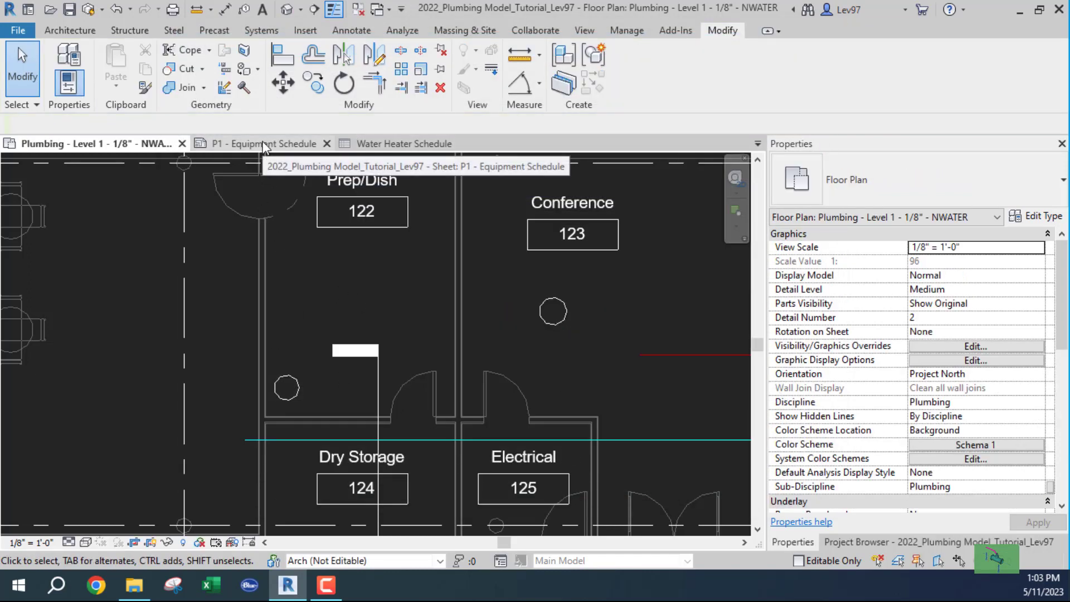
{"action": "left_click", "coordinate": [372, 142]}
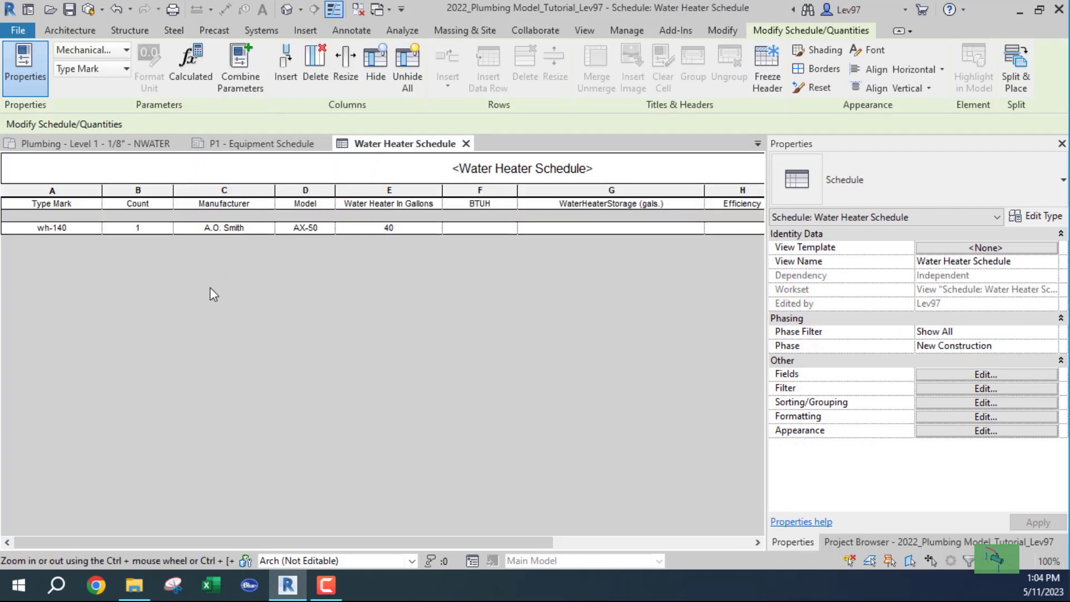
{"action": "left_click", "coordinate": [259, 144]}
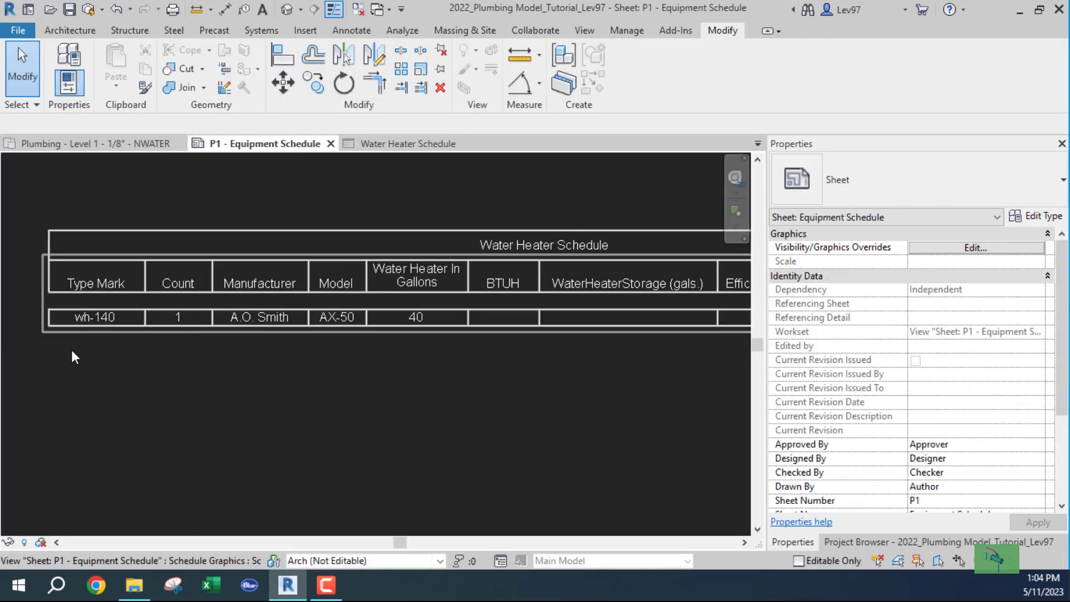
Turn on Itemize every instance in the Water Heater Schedule's sorting and grouping settings.
{"action": "left_click", "coordinate": [405, 143]}
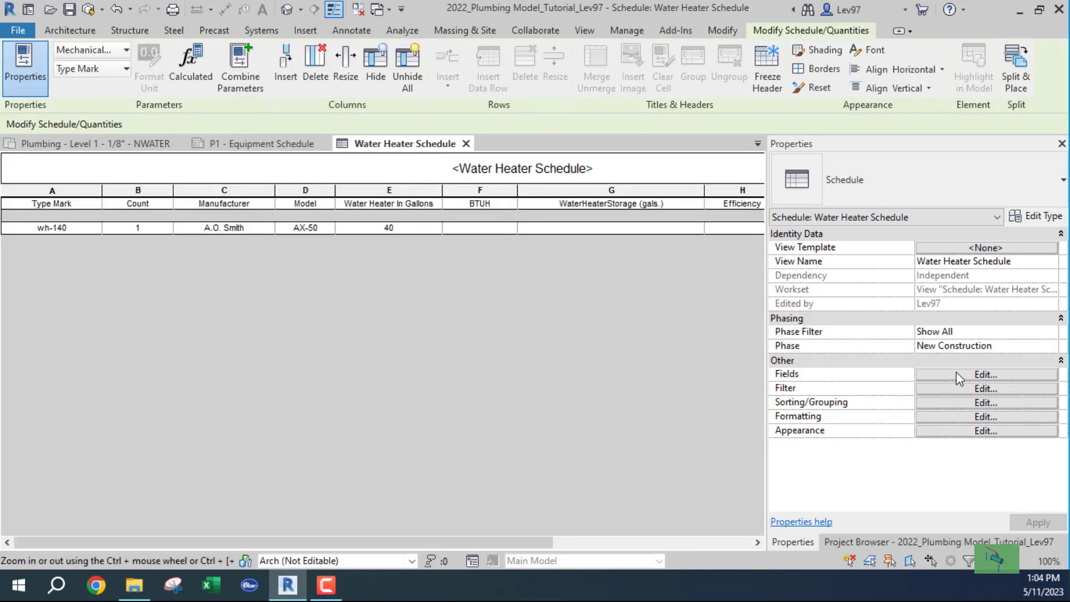
{"action": "left_click", "coordinate": [960, 376]}
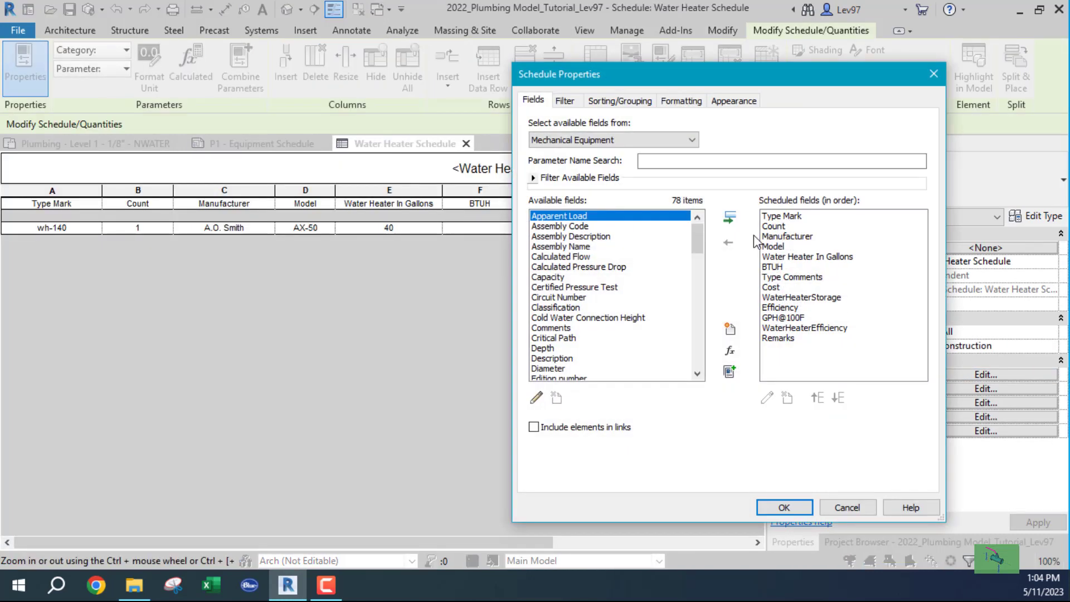
{"action": "left_click", "coordinate": [564, 101]}
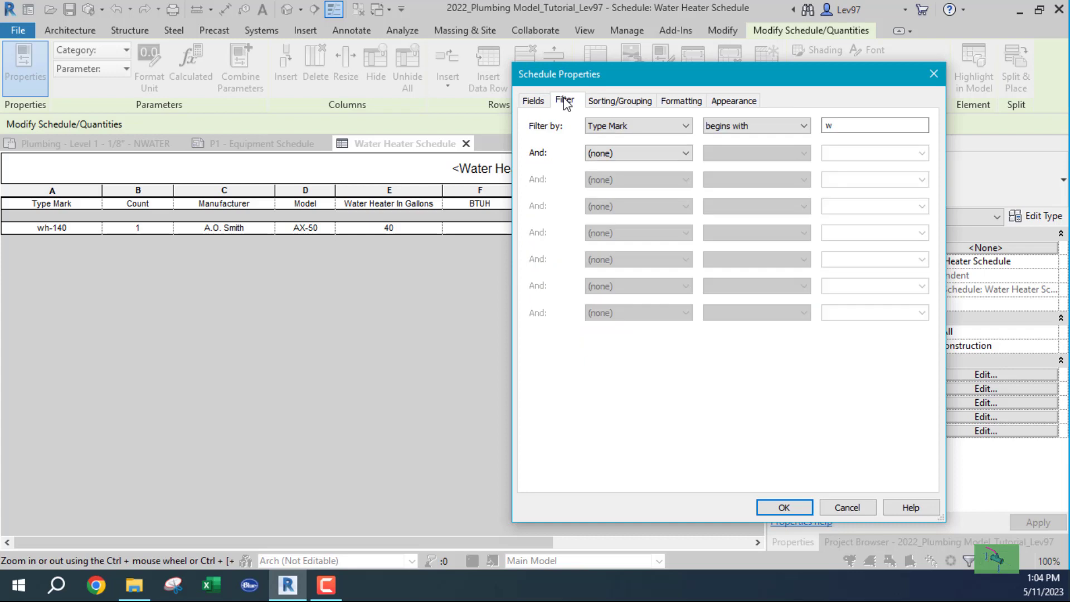
{"action": "left_click", "coordinate": [628, 101]}
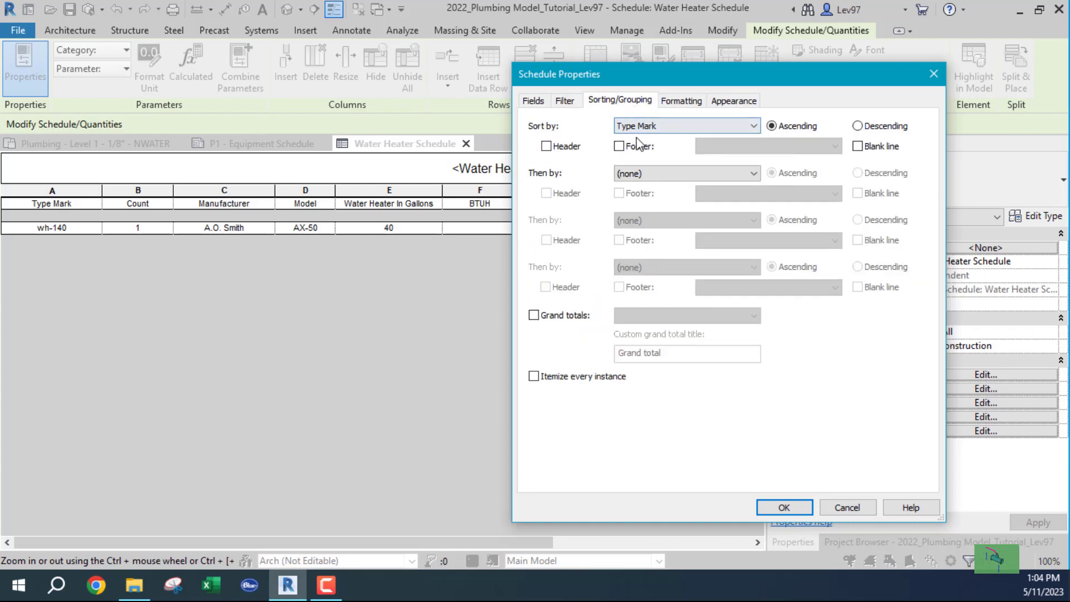
{"action": "left_click", "coordinate": [533, 377]}
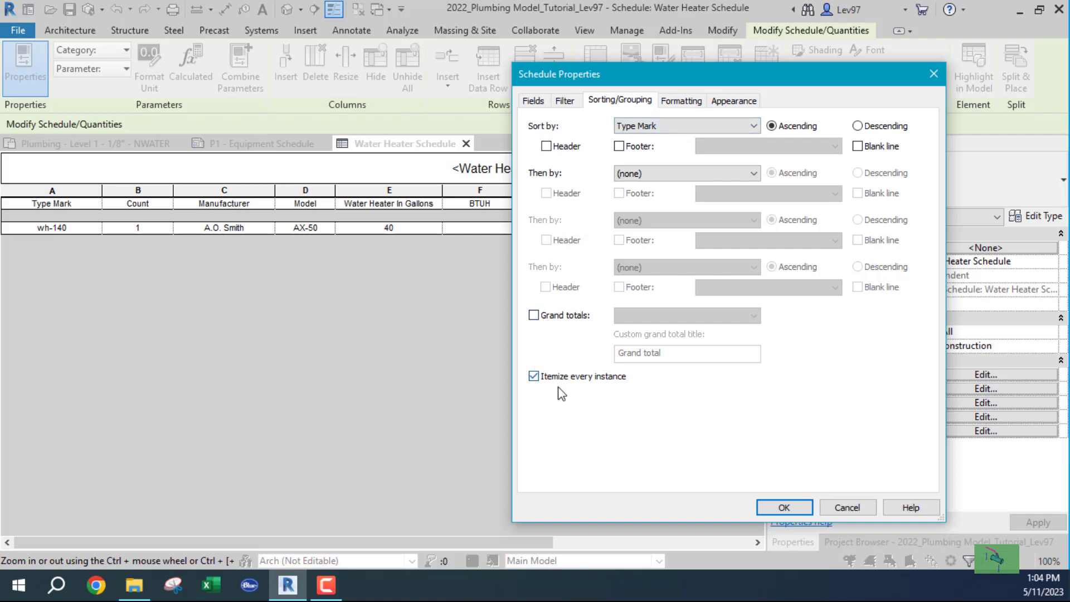
{"action": "left_click", "coordinate": [790, 508]}
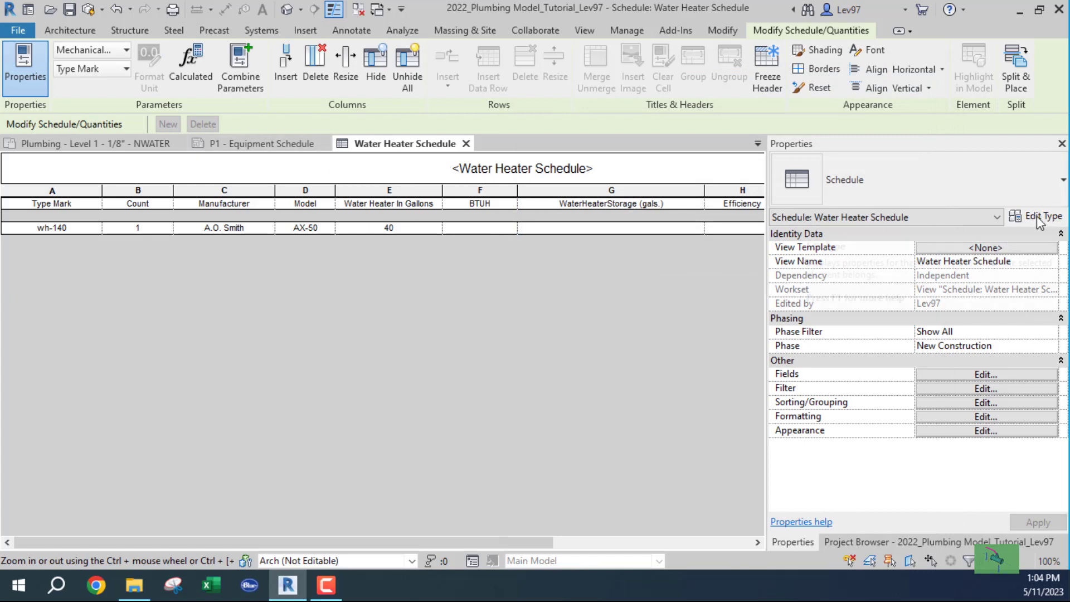
Change the Water Heater Schedule filter to Type Mark begins with wh.
{"action": "left_click", "coordinate": [989, 374]}
{"action": "left_click", "coordinate": [564, 101]}
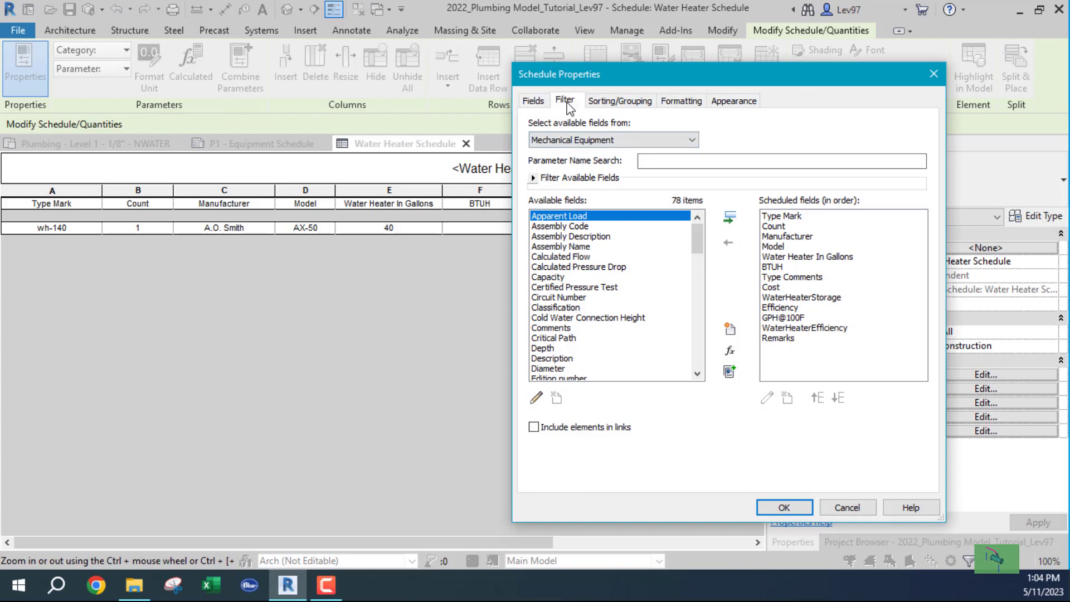
{"action": "left_click", "coordinate": [803, 127]}
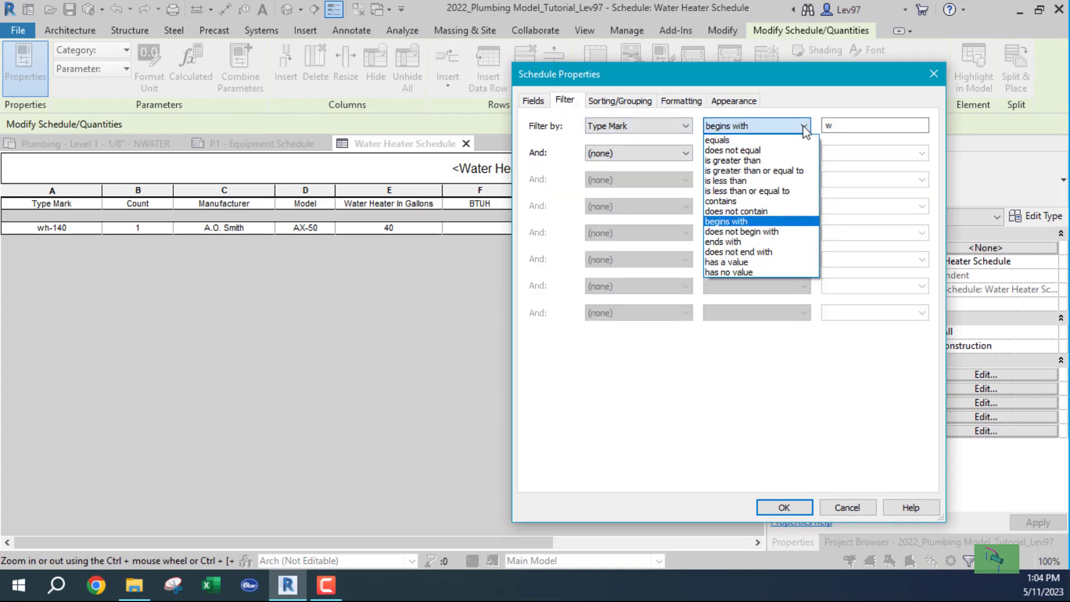
{"action": "left_click", "coordinate": [805, 130]}
{"action": "left_click", "coordinate": [831, 127]}
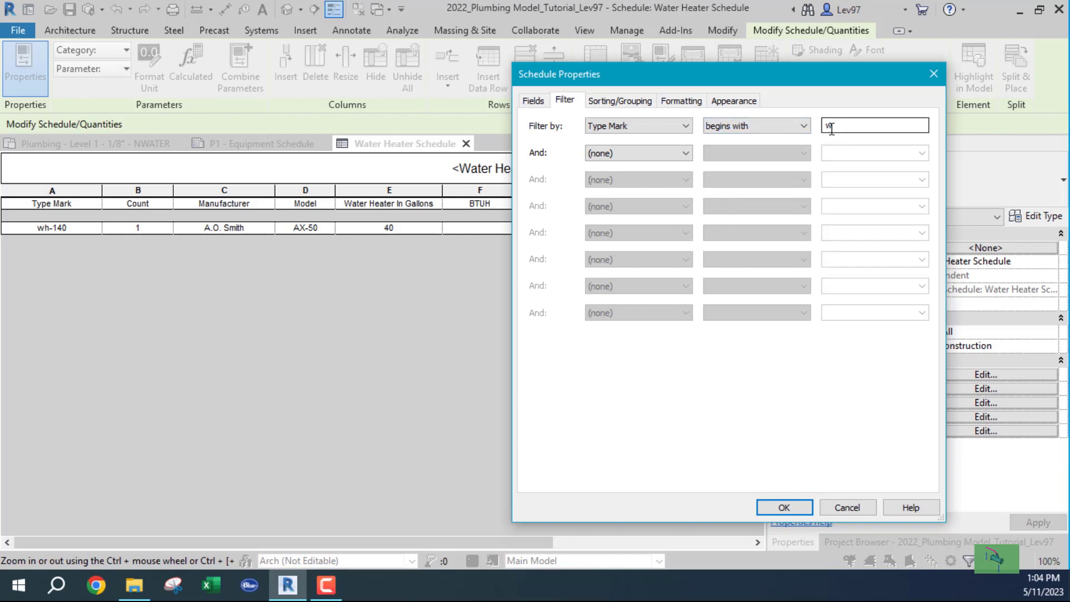
{"action": "left_click", "coordinate": [833, 126]}
{"action": "type", "text": "h"}
{"action": "left_click", "coordinate": [783, 508]}
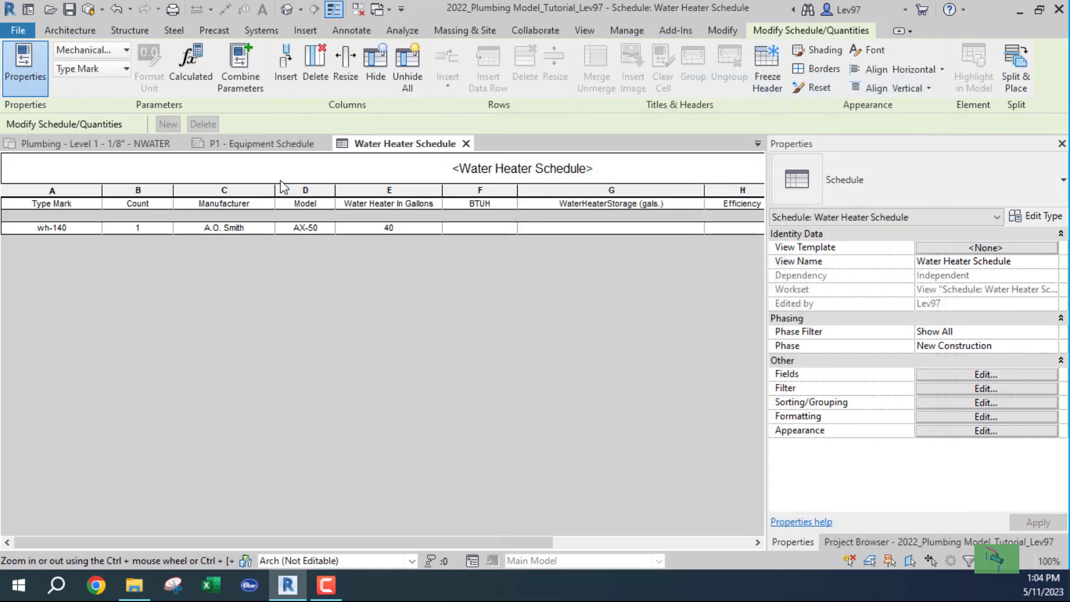
Turn off Itemize every instance in the Water Heater Schedule's sorting and grouping settings.
{"action": "left_click", "coordinate": [985, 402]}
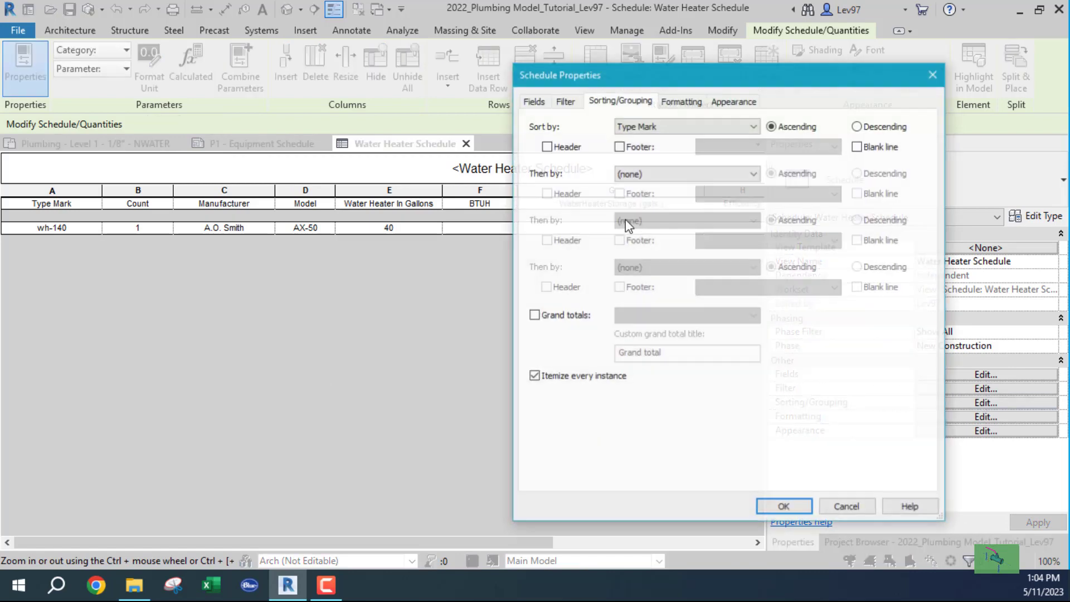
{"action": "left_click", "coordinate": [534, 377]}
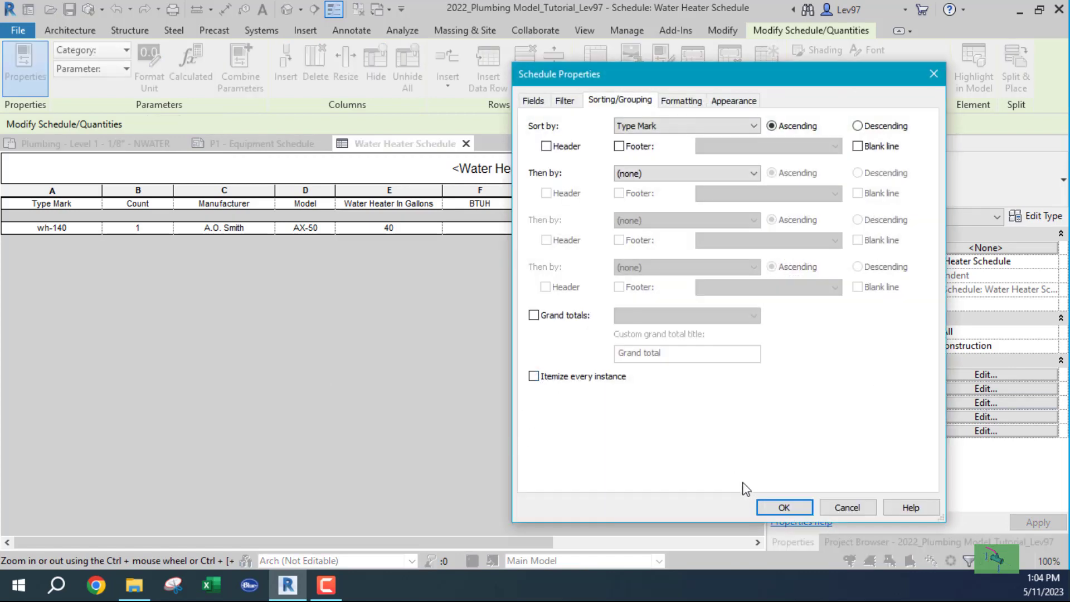
{"action": "left_click", "coordinate": [783, 507]}
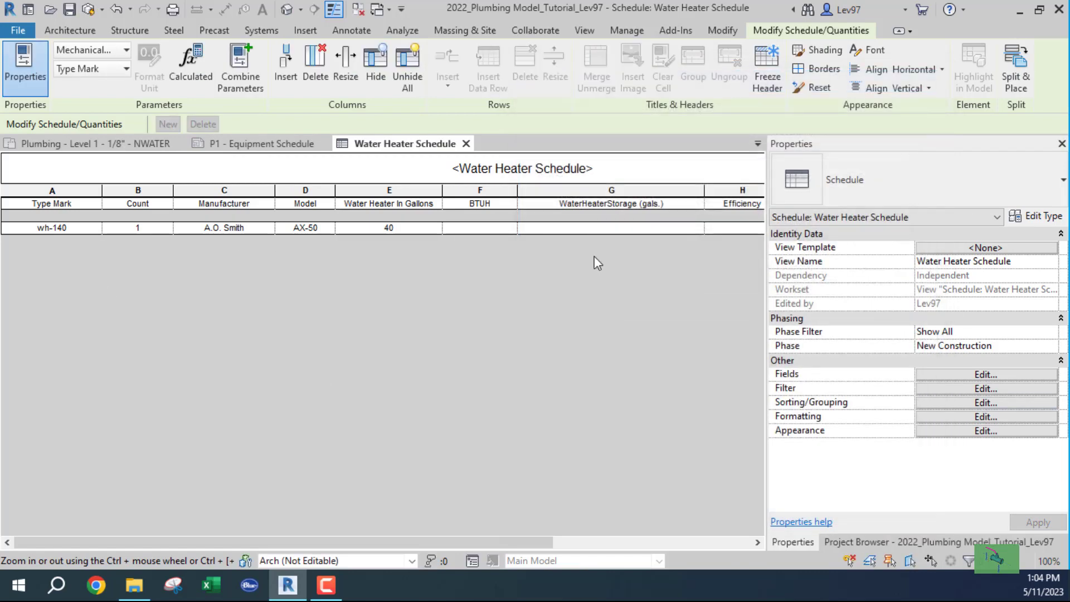
Change the Water Heater Schedule filter to Type Mark begins with uppercase W.
{"action": "left_click", "coordinate": [985, 388]}
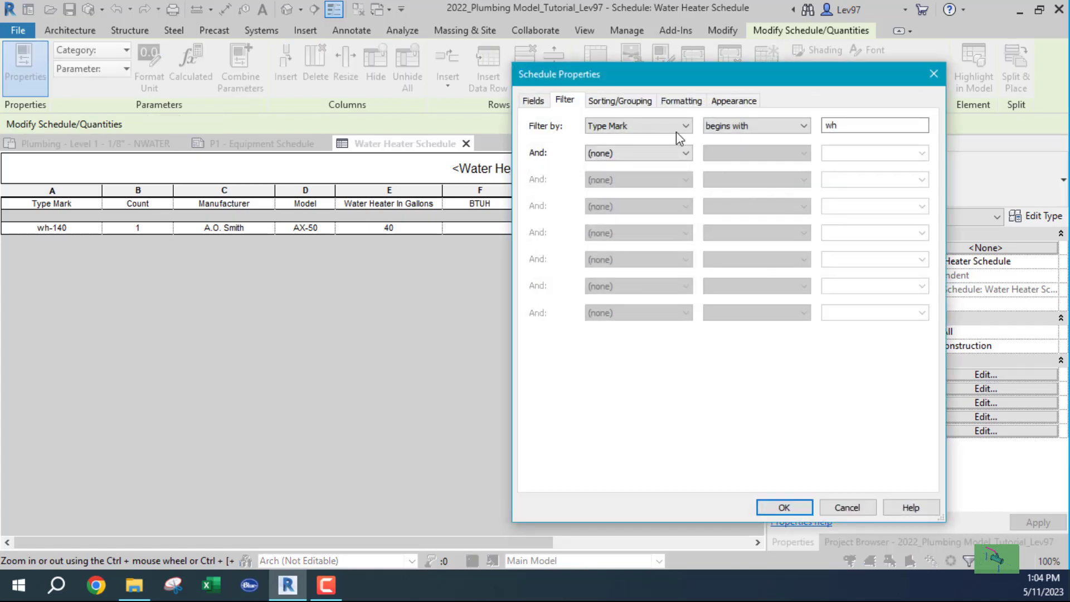
{"action": "double_click", "coordinate": [836, 125]}
{"action": "type", "text": "W"}
{"action": "left_click", "coordinate": [784, 507]}
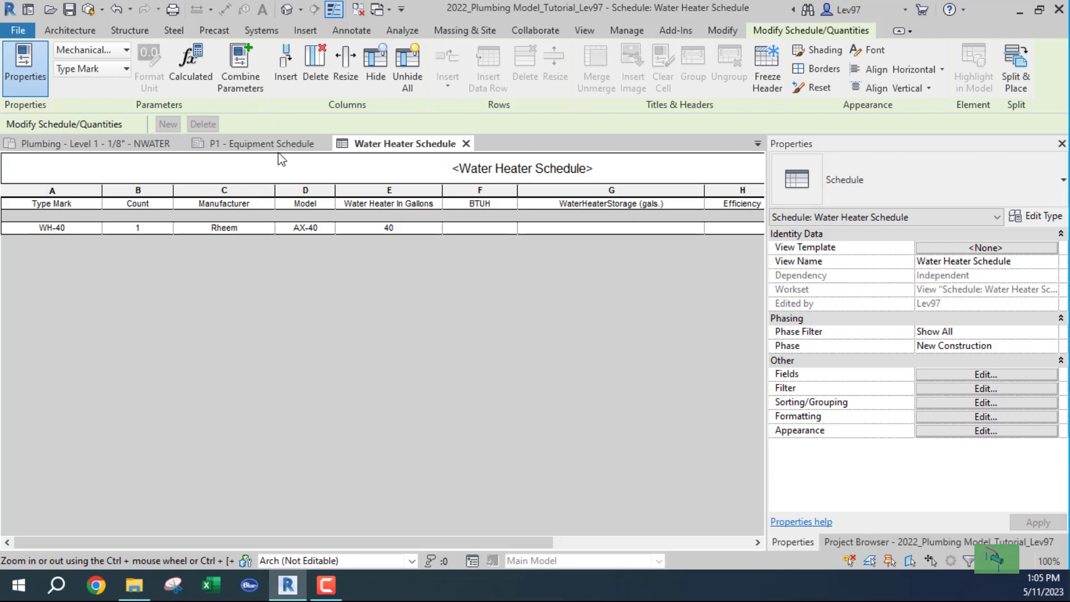
Review the Water Heater Schedule's sorting and Type Mark filter settings without changing them.
{"action": "left_click", "coordinate": [957, 402]}
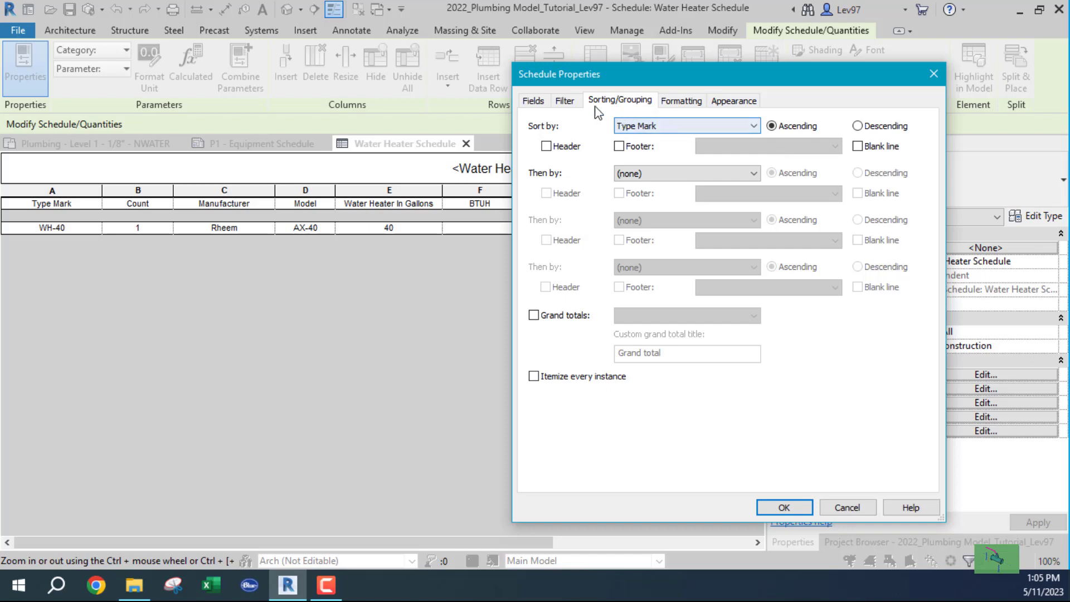
{"action": "left_click", "coordinate": [567, 101]}
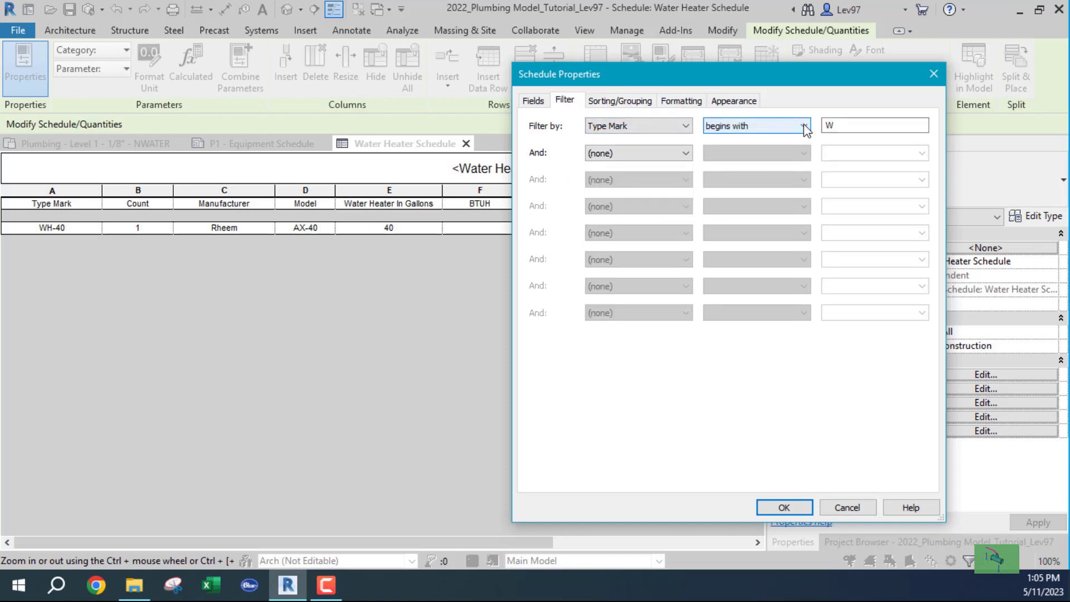
{"action": "left_click", "coordinate": [841, 125]}
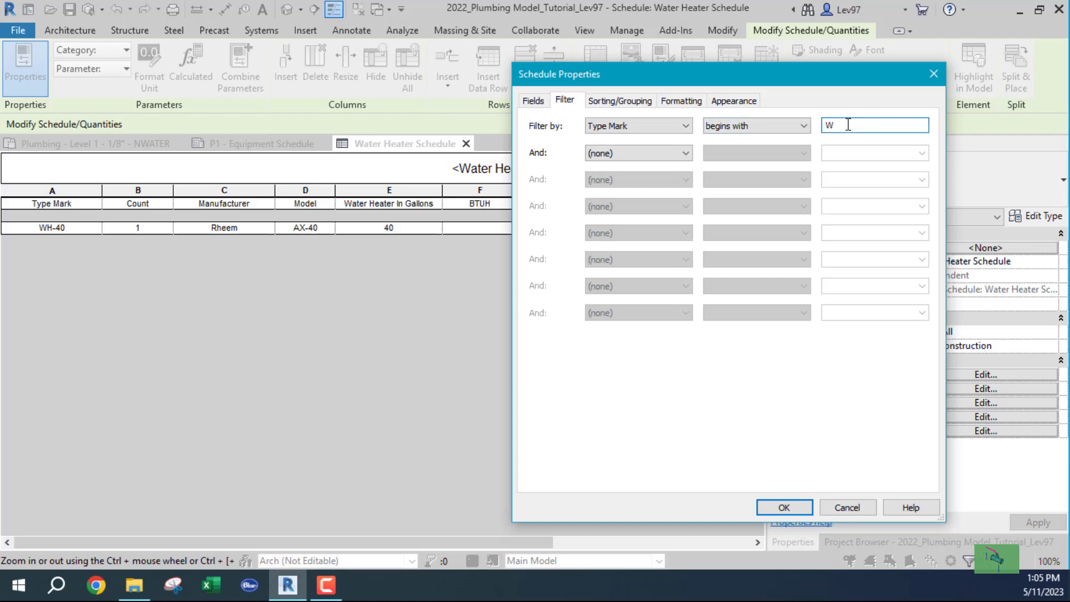
{"action": "left_click", "coordinate": [847, 509]}
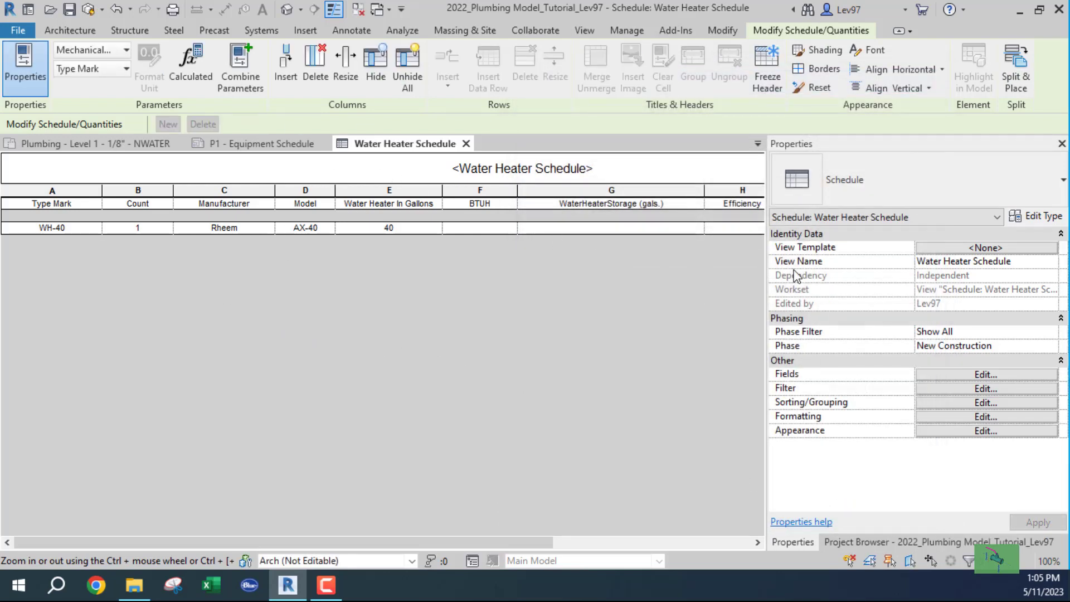
Set the Type Mark of the Conference water heater's 50 Gallon type to Wh-140 and check the schedule on the equipment sheet.
{"action": "left_click", "coordinate": [141, 145]}
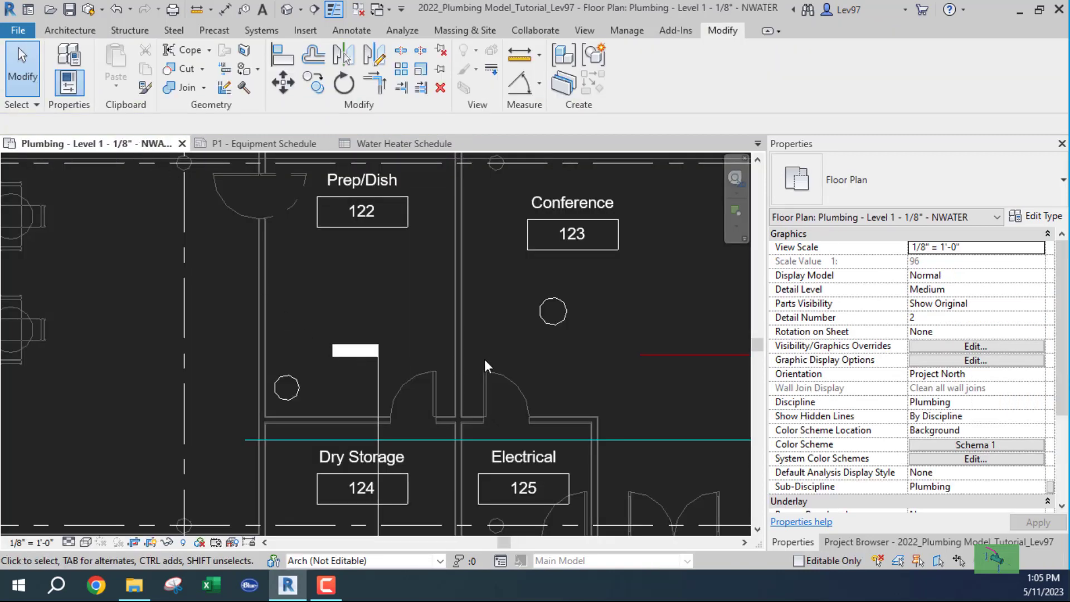
{"action": "left_click", "coordinate": [558, 312]}
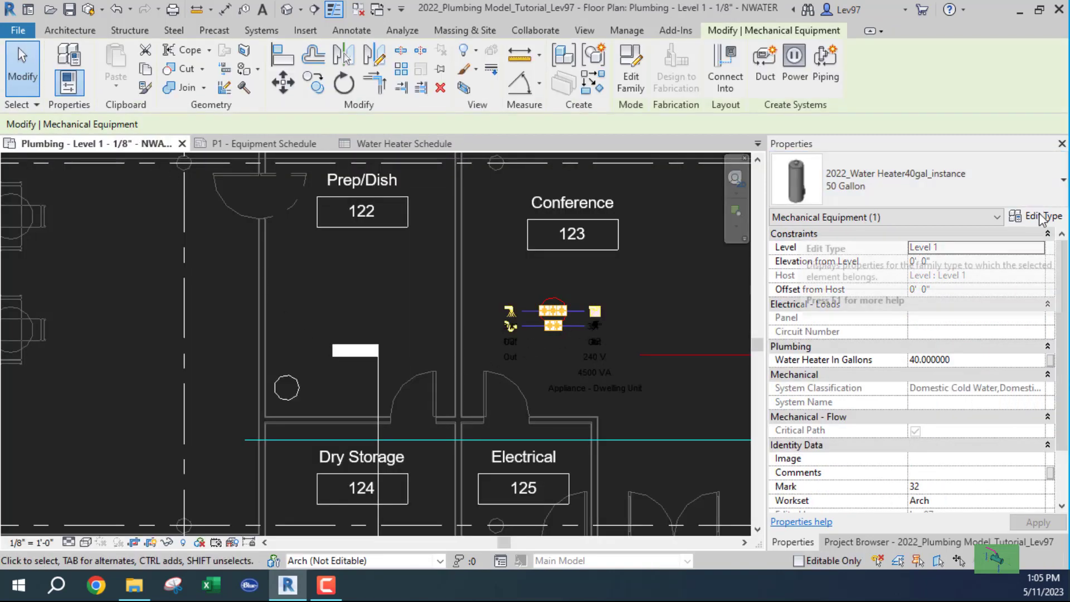
{"action": "left_click", "coordinate": [1040, 215]}
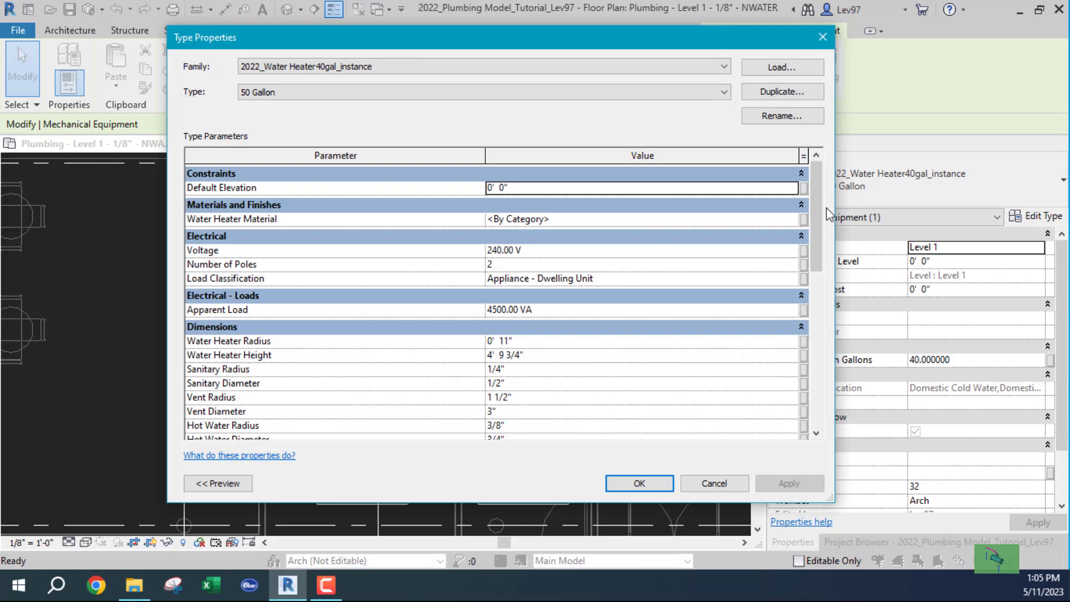
{"action": "left_click_drag", "start_coordinate": [813, 218], "coordinate": [806, 382]}
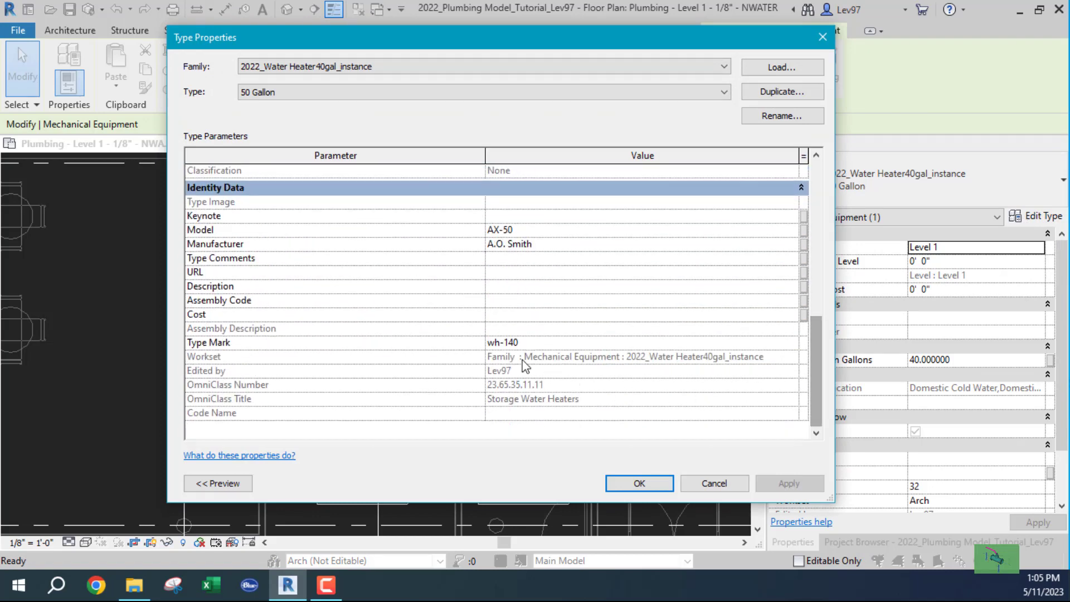
{"action": "left_click", "coordinate": [586, 344]}
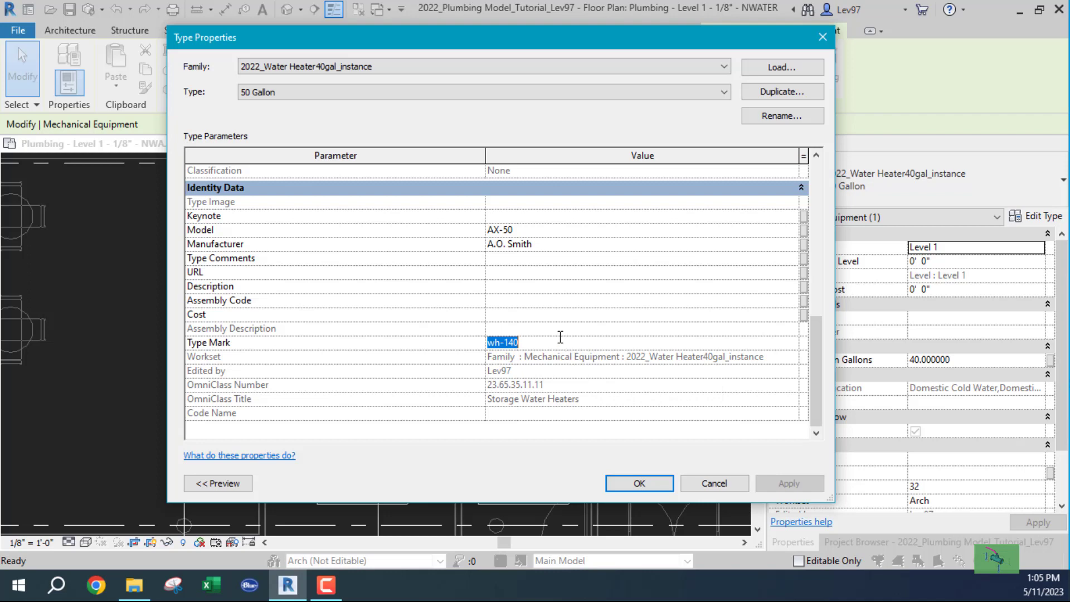
{"action": "left_click", "coordinate": [489, 342]}
{"action": "key", "text": "Delete"}
{"action": "key", "text": "Delete"}
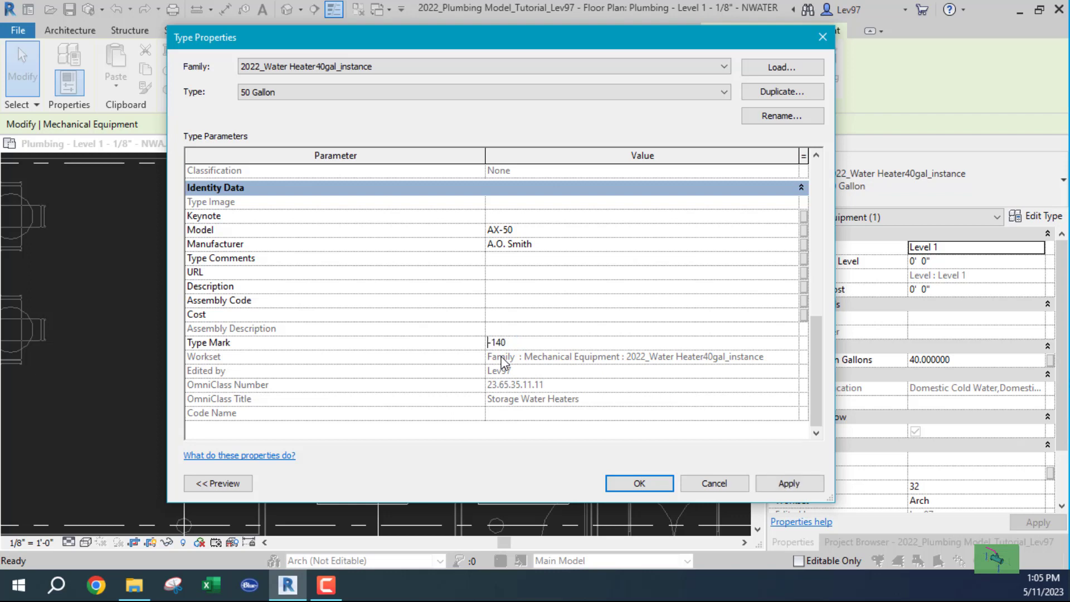
{"action": "type", "text": "Wh"}
{"action": "left_click", "coordinate": [635, 491]}
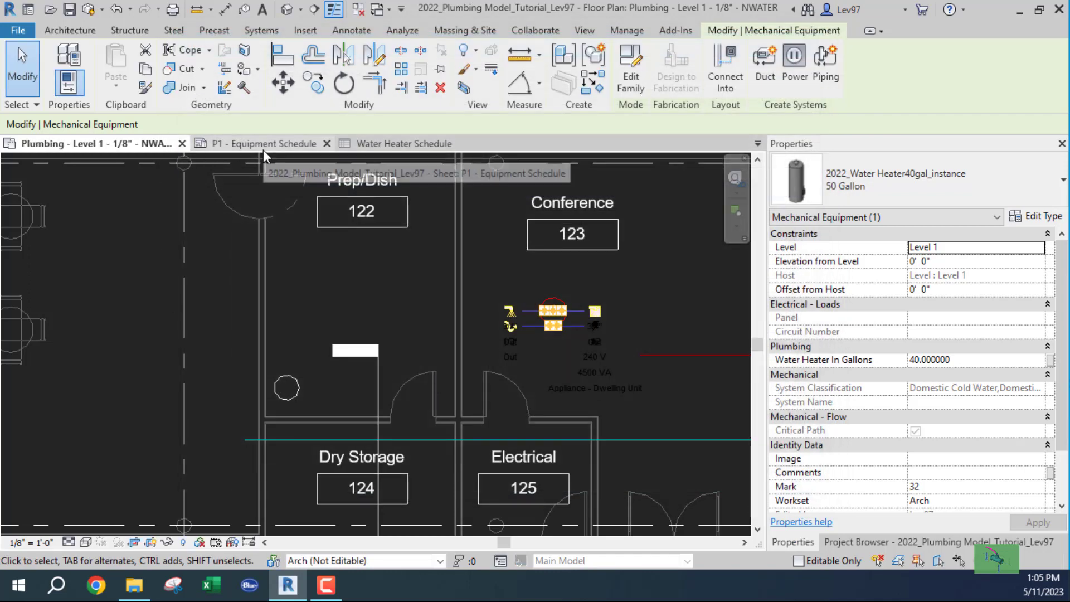
{"action": "left_click", "coordinate": [256, 143]}
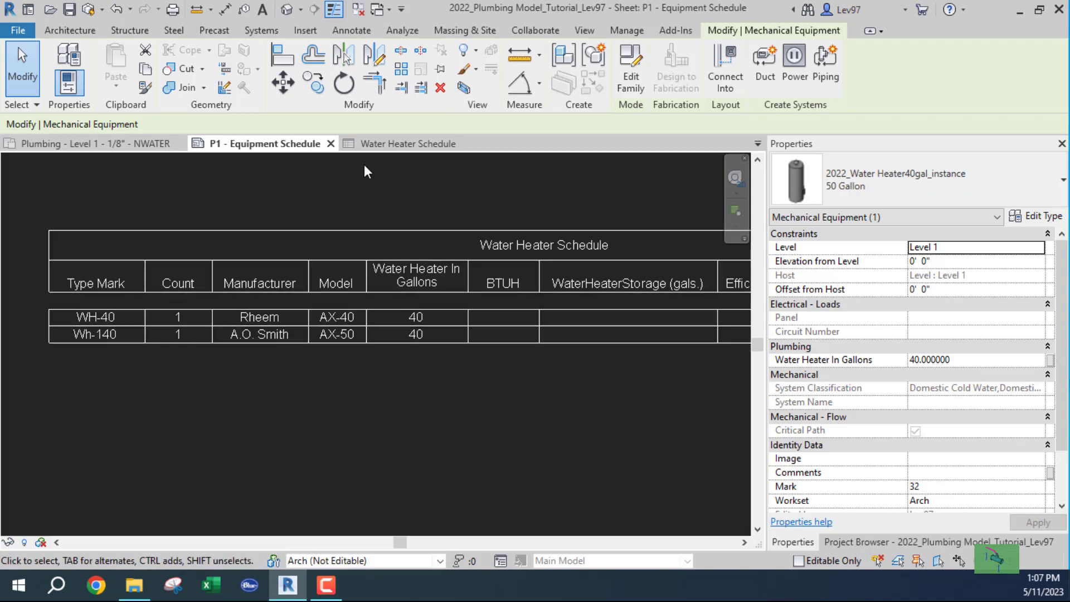
Check the Water Heater Schedule rows and review the comparison conditions available for its Type Mark filter.
{"action": "left_click", "coordinate": [376, 146]}
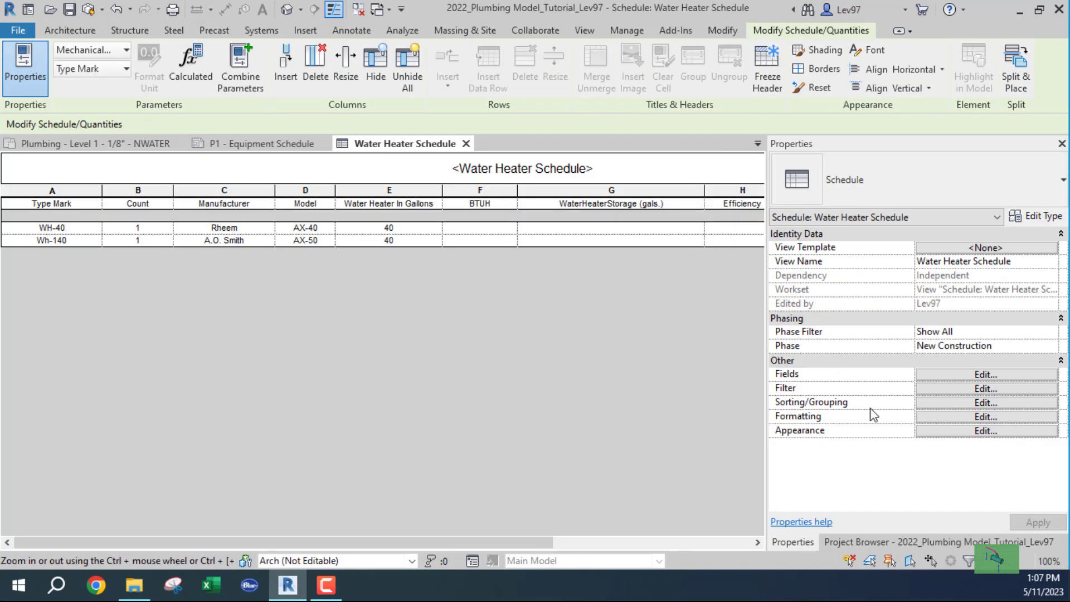
{"action": "left_click", "coordinate": [954, 387]}
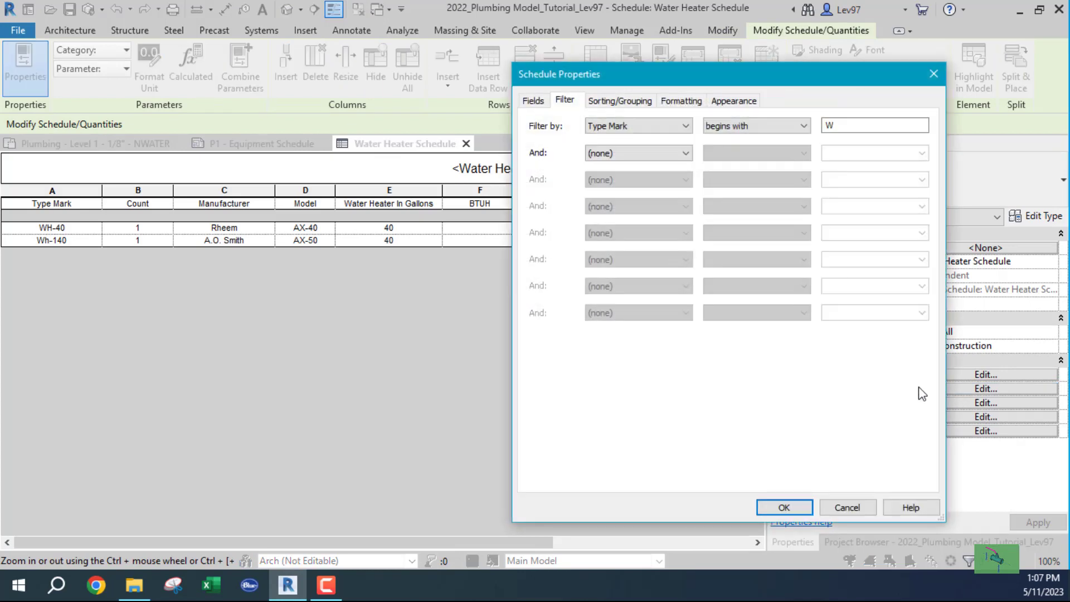
{"action": "left_click", "coordinate": [803, 126]}
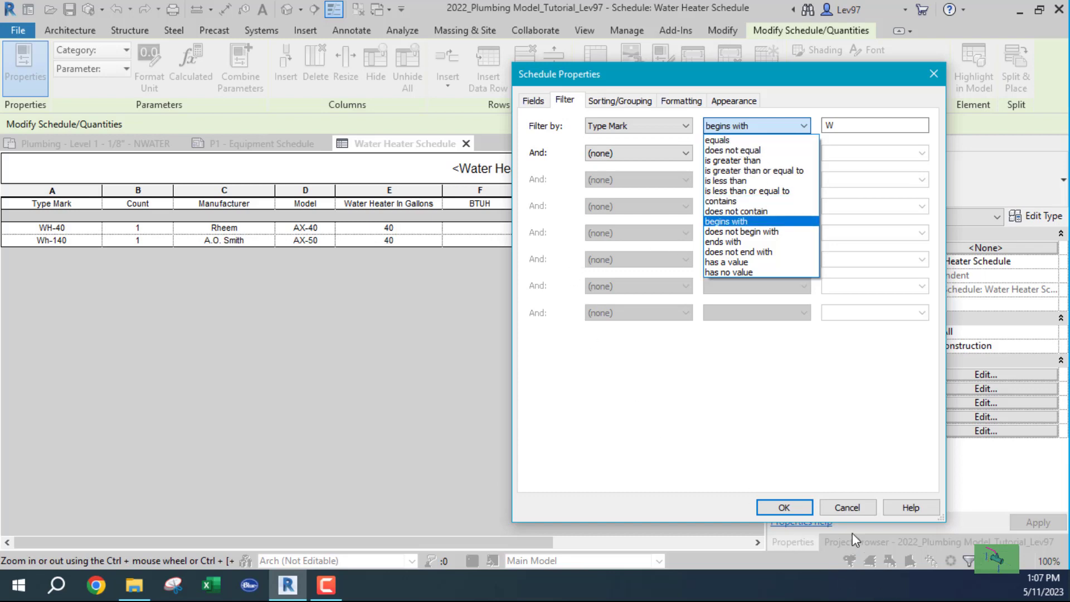
{"action": "left_click", "coordinate": [849, 508]}
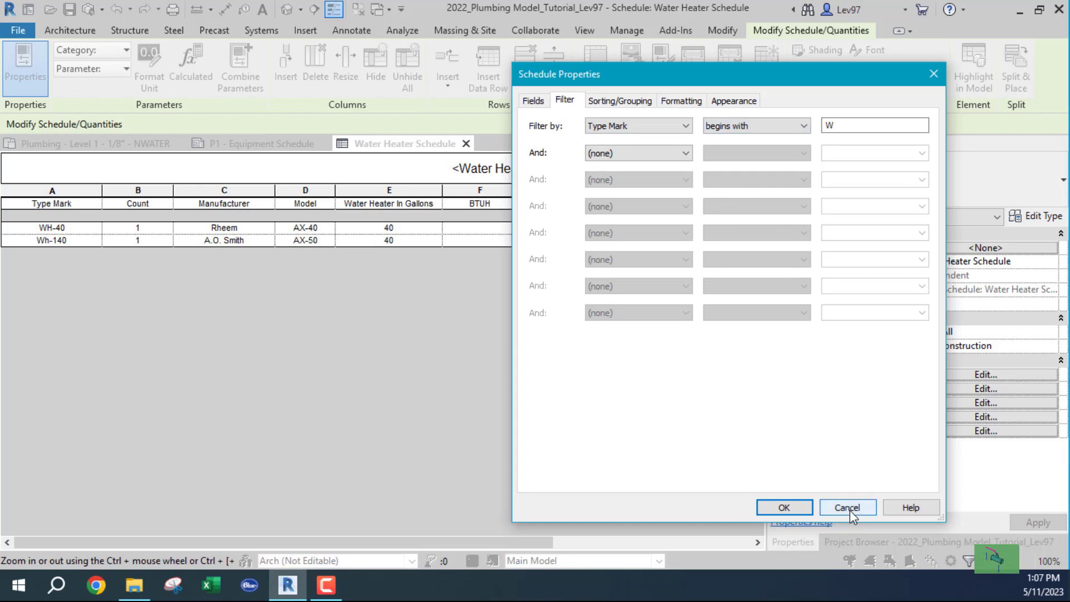
{"action": "left_click", "coordinate": [850, 508]}
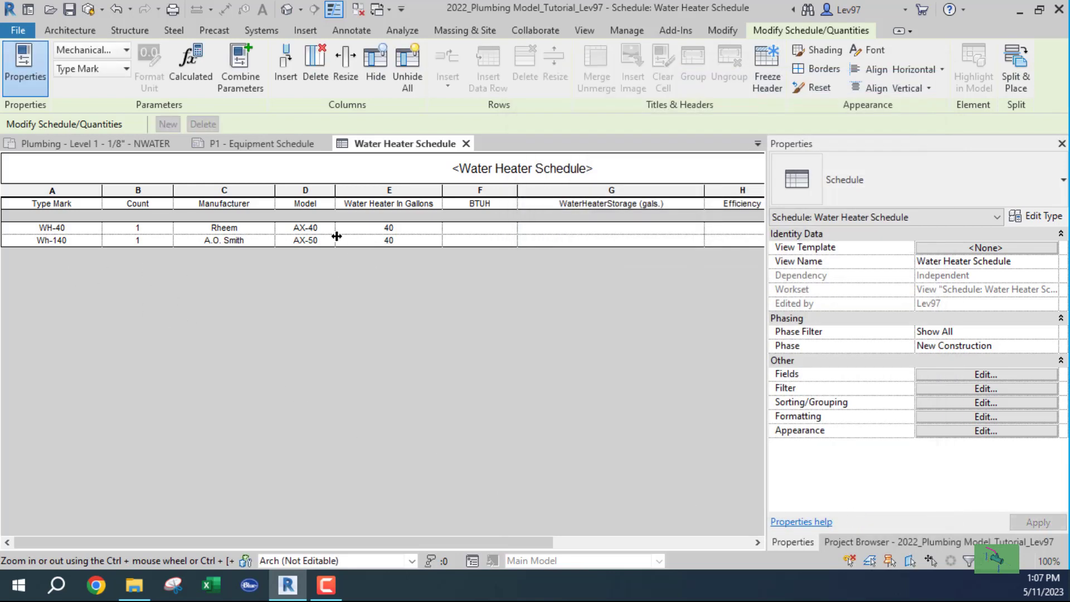
Set the Type Mark of the Prep/Dish water heater's 40 Gallon type to wh-40 and check the equipment sheet.
{"action": "left_click", "coordinate": [111, 143]}
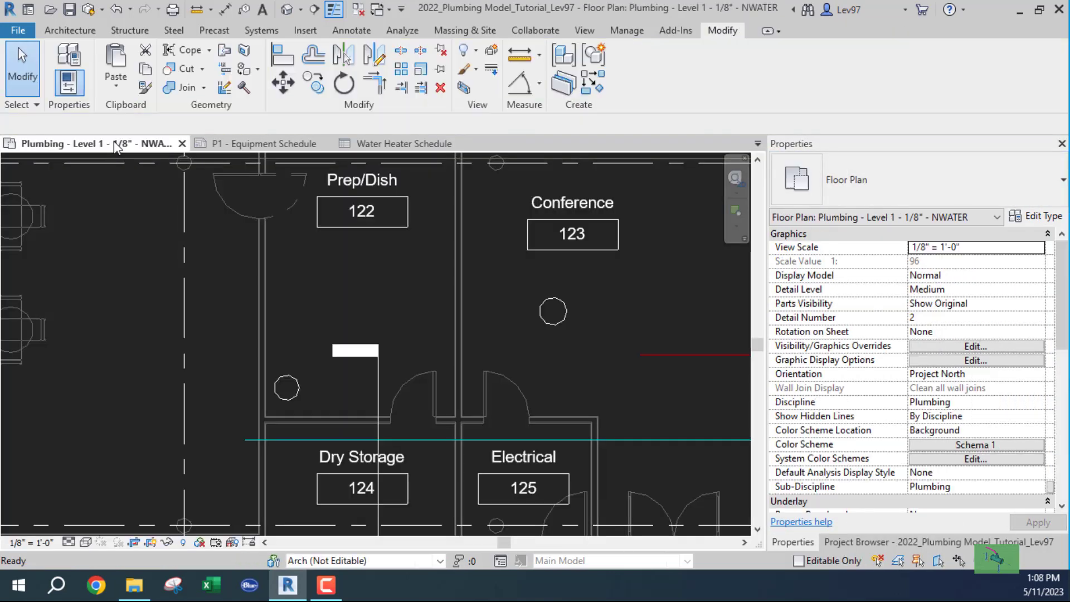
{"action": "left_click", "coordinate": [288, 397]}
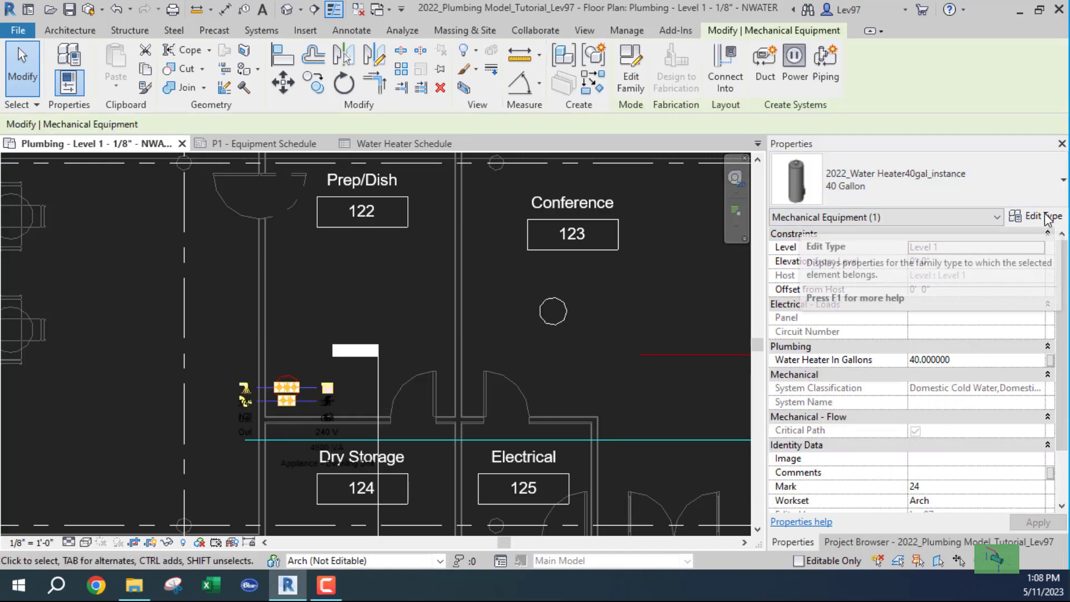
{"action": "left_click", "coordinate": [1047, 218]}
{"action": "scroll", "coordinate": [554, 329], "scroll_direction": "down", "scroll_amount": 10}
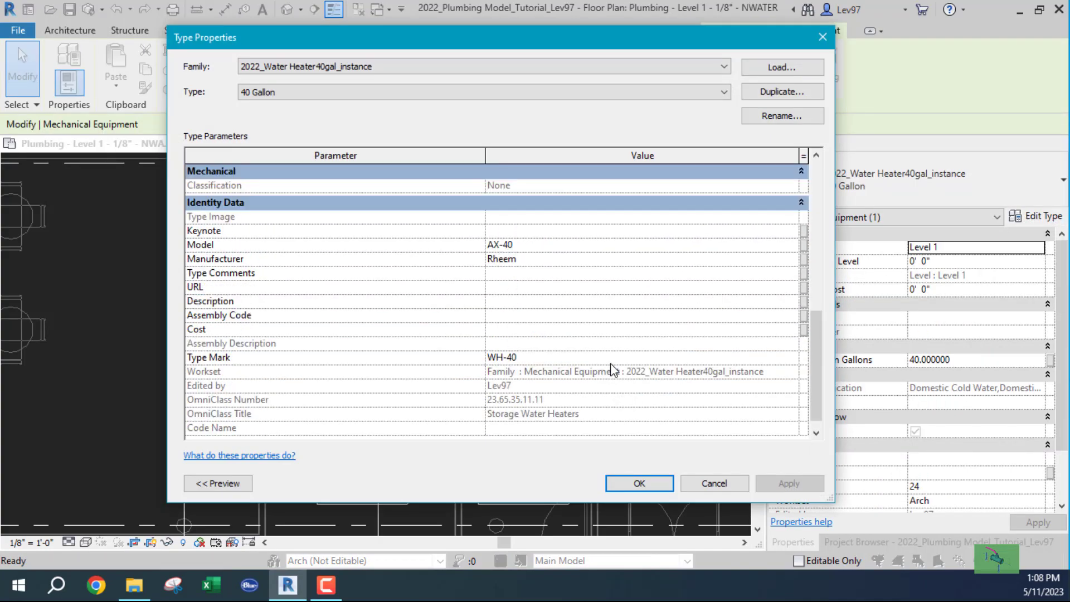
{"action": "left_click", "coordinate": [501, 360]}
{"action": "key", "text": "BackSpace"}
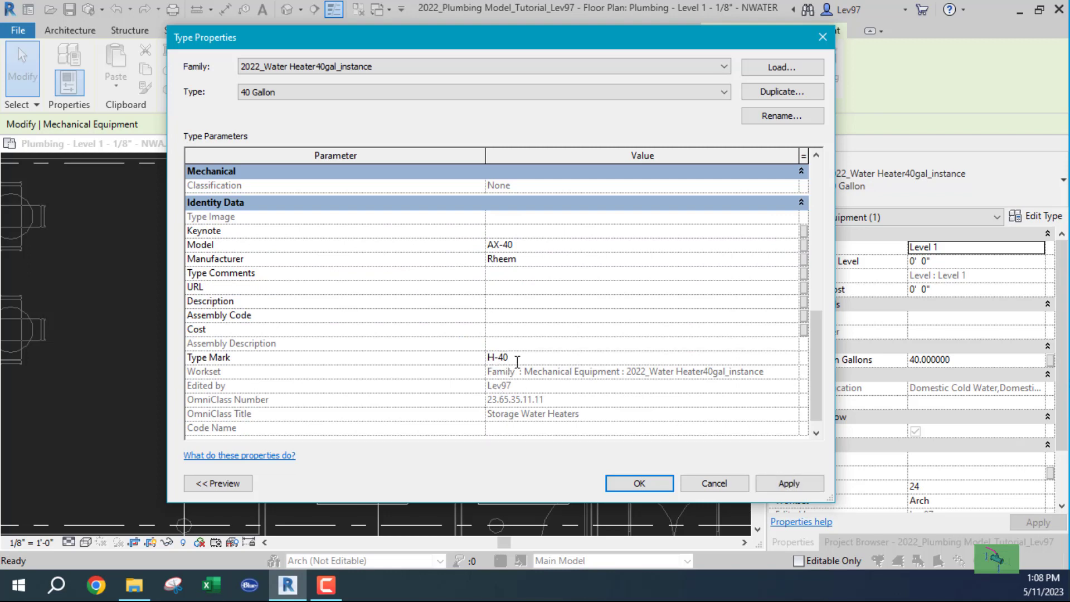
{"action": "type", "text": "w"}
{"action": "key", "text": "Delete"}
{"action": "type", "text": "h"}
{"action": "left_click", "coordinate": [640, 483]}
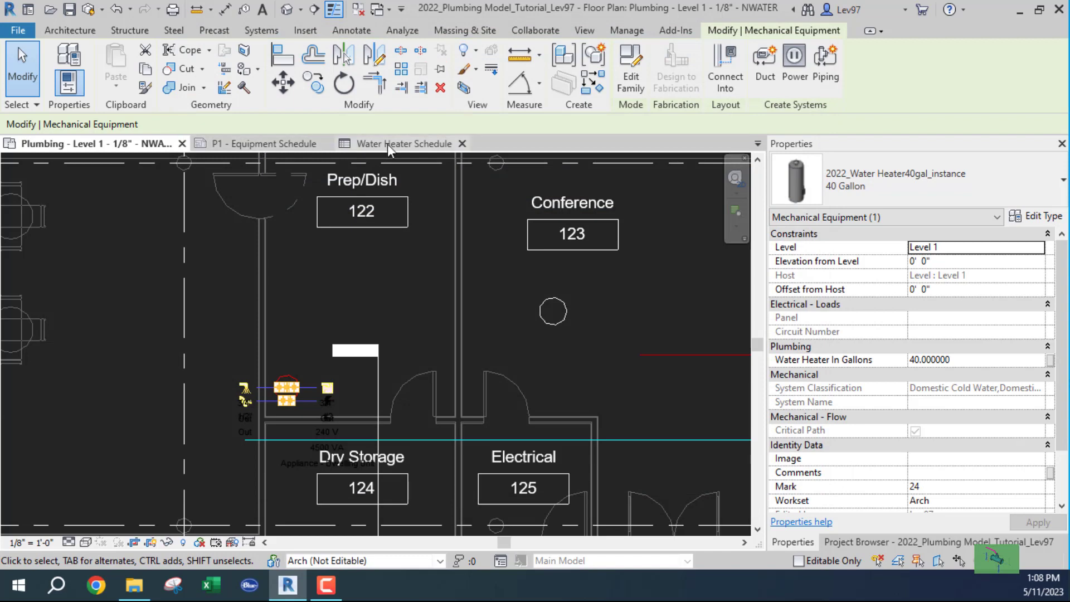
{"action": "left_click", "coordinate": [255, 145]}
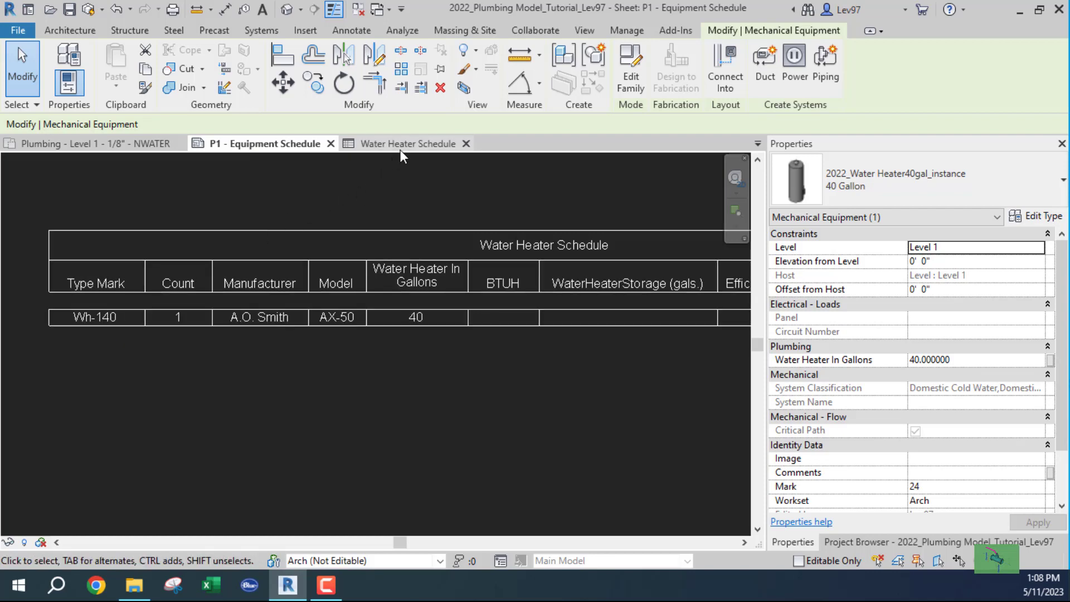
Set the Type Mark of the Conference water heater's 50 Gallon type back to wh-140 and check the Water Heater Schedule view.
{"action": "left_click", "coordinate": [105, 144]}
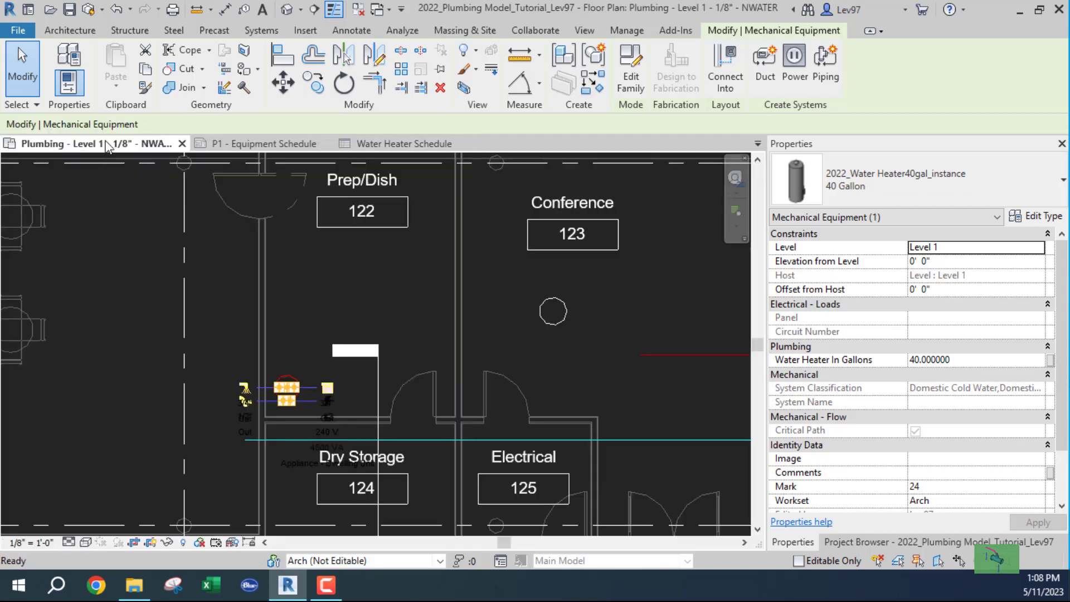
{"action": "left_click", "coordinate": [566, 316]}
{"action": "left_click", "coordinate": [1039, 218]}
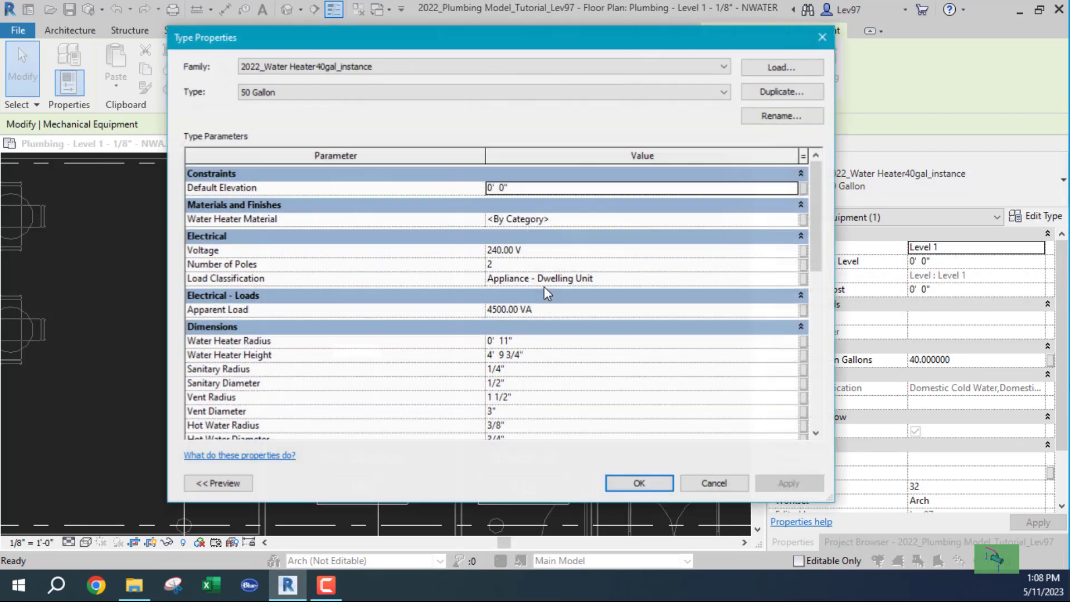
{"action": "left_click_drag", "start_coordinate": [817, 254], "coordinate": [816, 409]}
{"action": "left_click", "coordinate": [503, 343]}
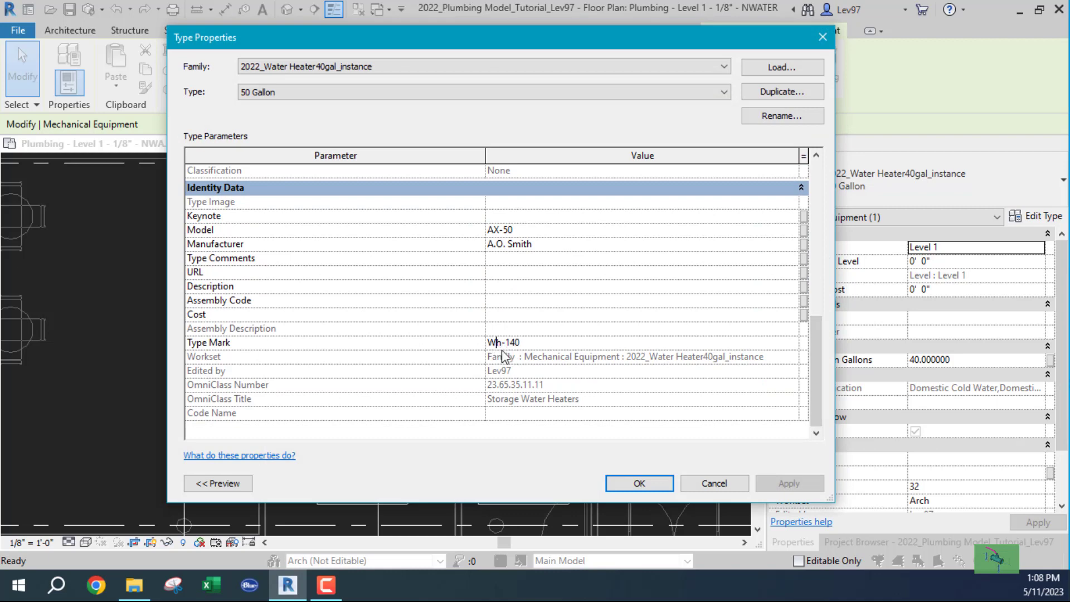
{"action": "key", "text": "Delete"}
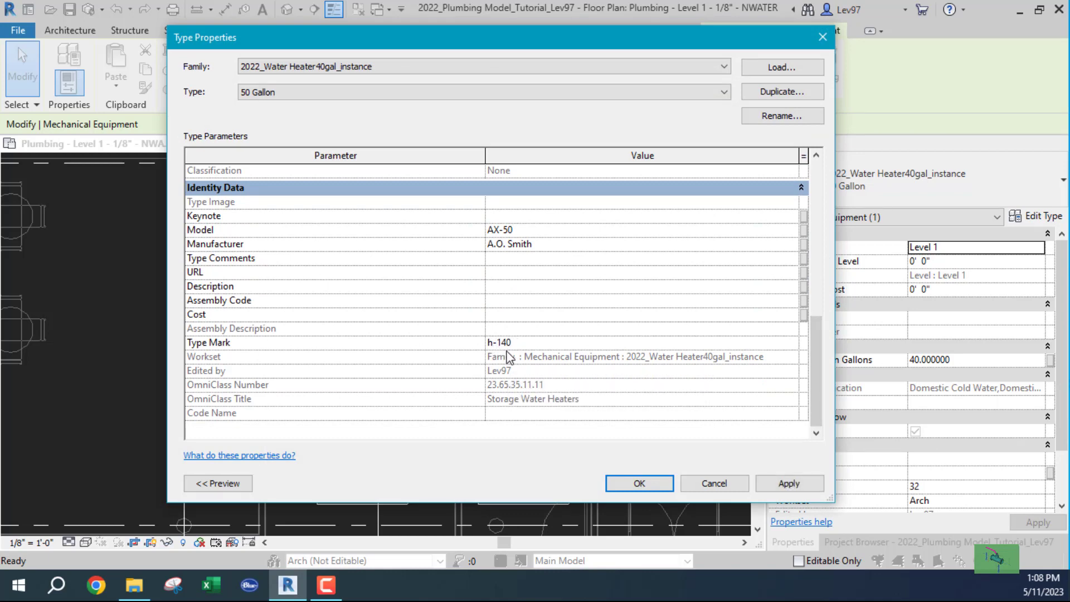
{"action": "type", "text": "w"}
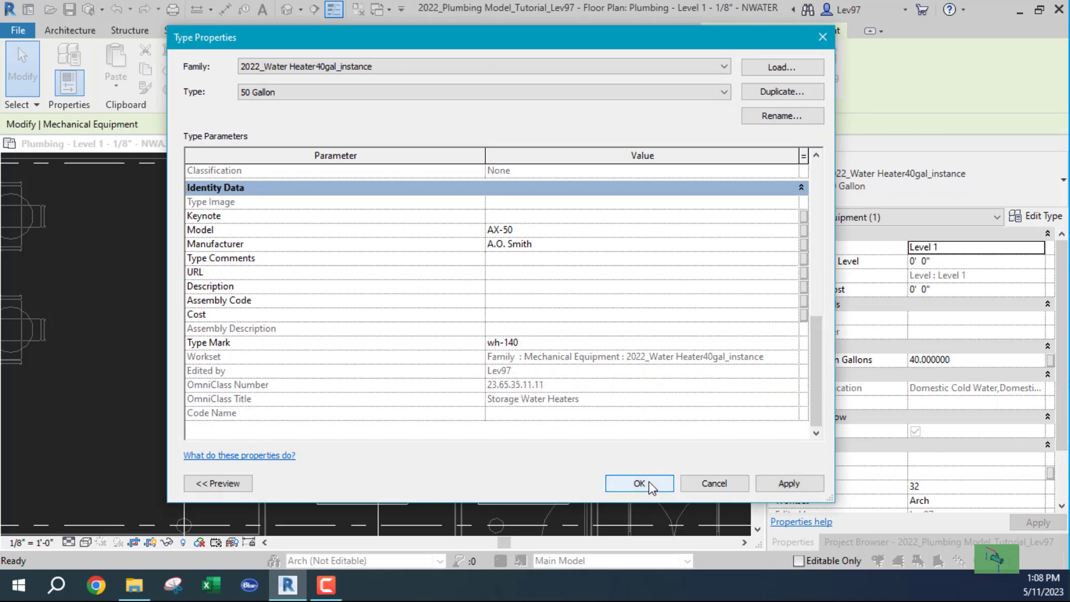
{"action": "left_click", "coordinate": [649, 481]}
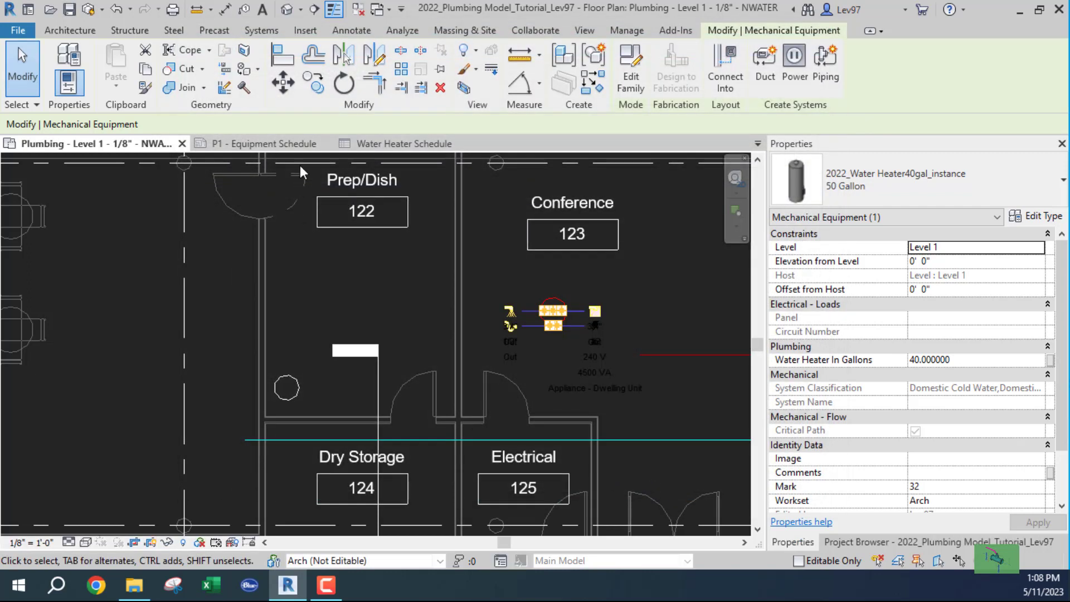
{"action": "left_click", "coordinate": [393, 141]}
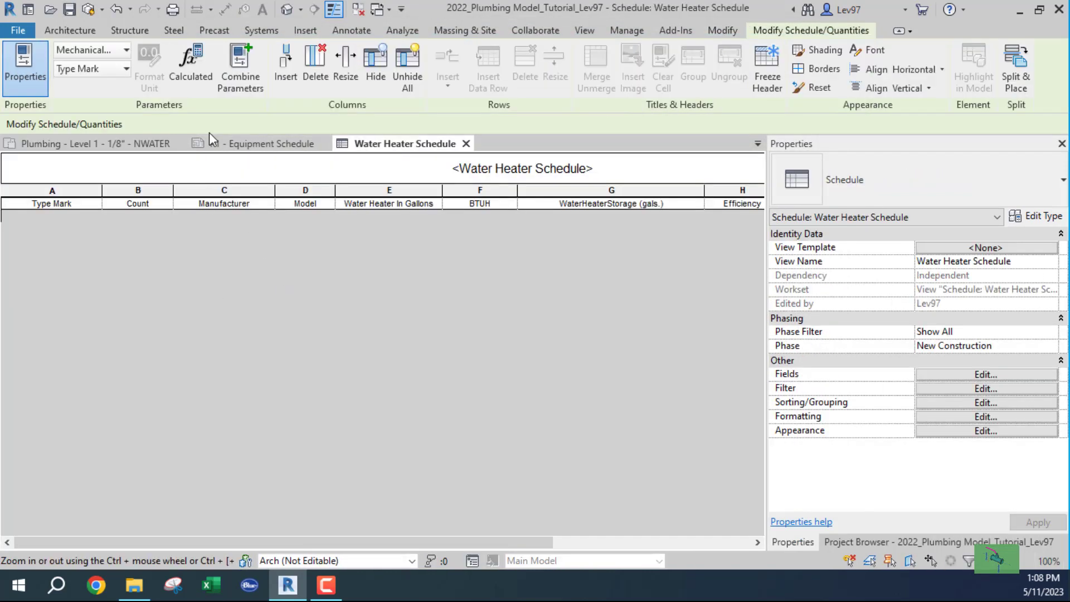
Check the equipment sheet, then review the comparison conditions for the Water Heater Schedule's Type Mark filter without changing them.
{"action": "left_click", "coordinate": [241, 144]}
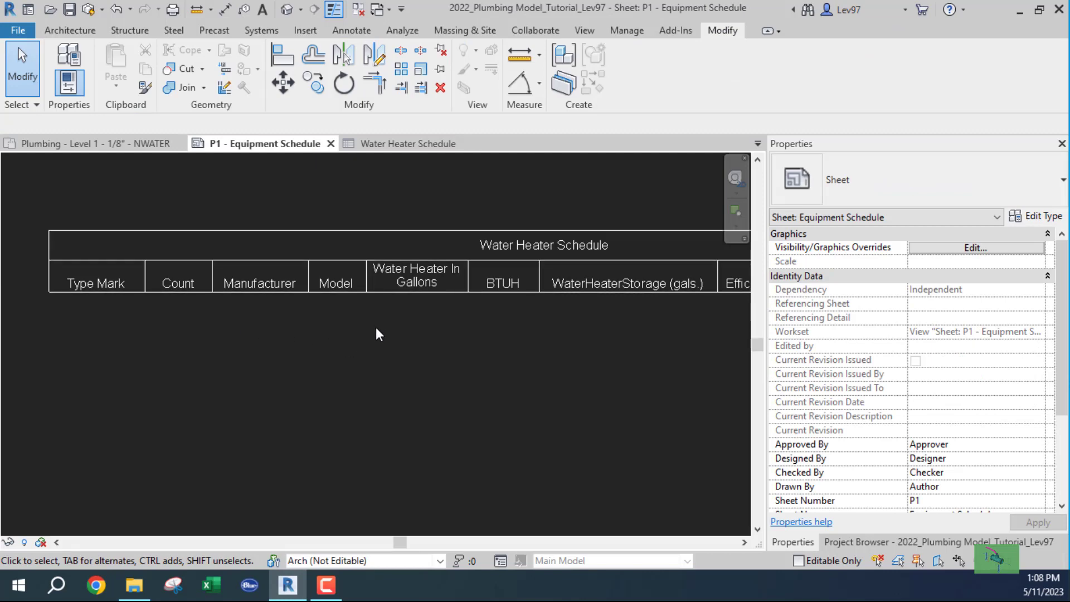
{"action": "left_click", "coordinate": [407, 144]}
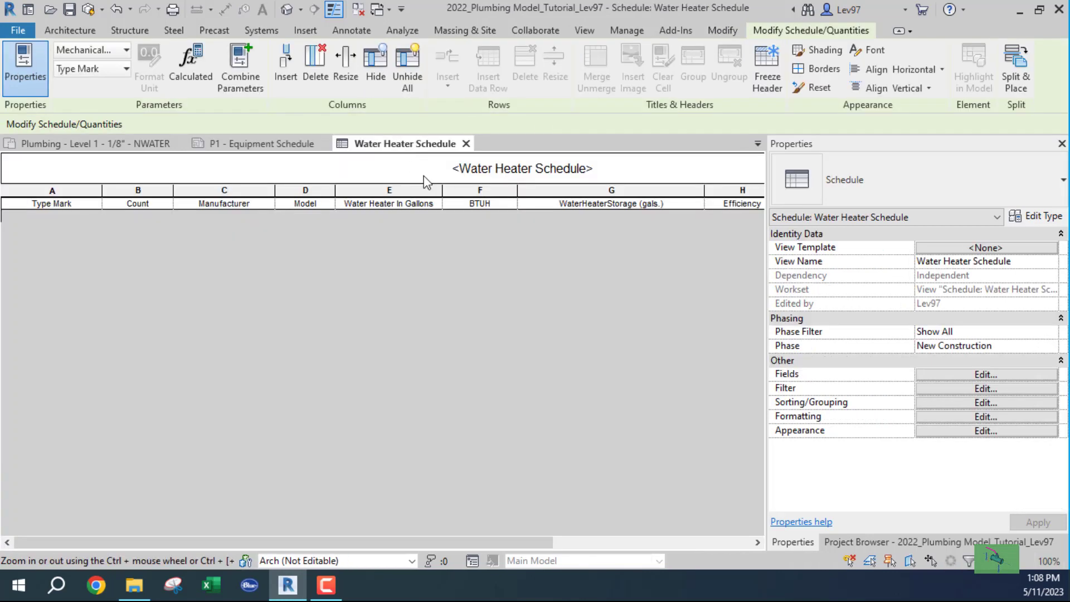
{"action": "left_click", "coordinate": [958, 389]}
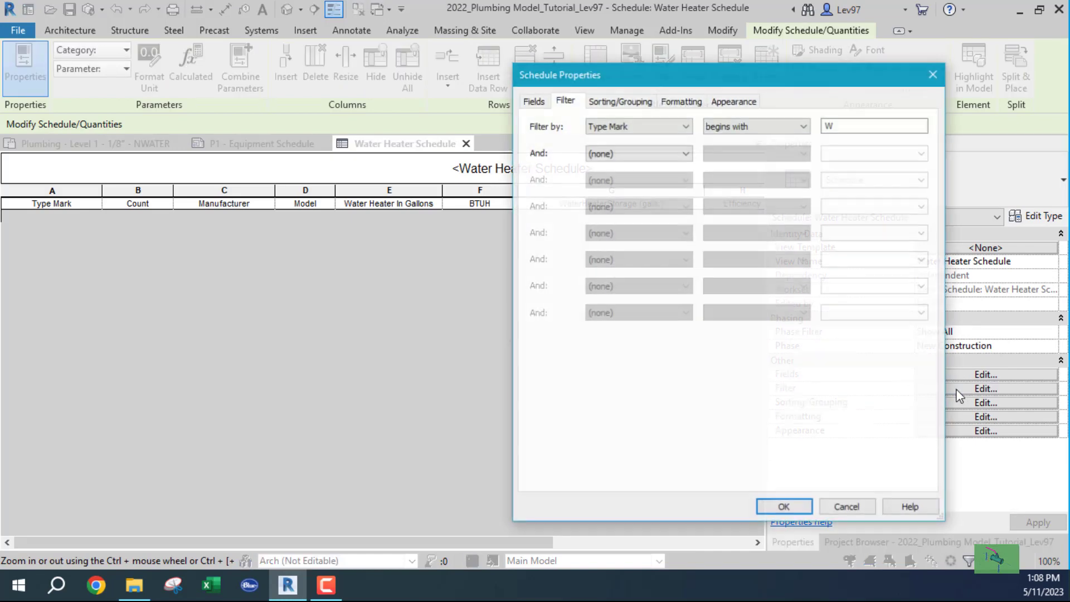
{"action": "left_click", "coordinate": [800, 133]}
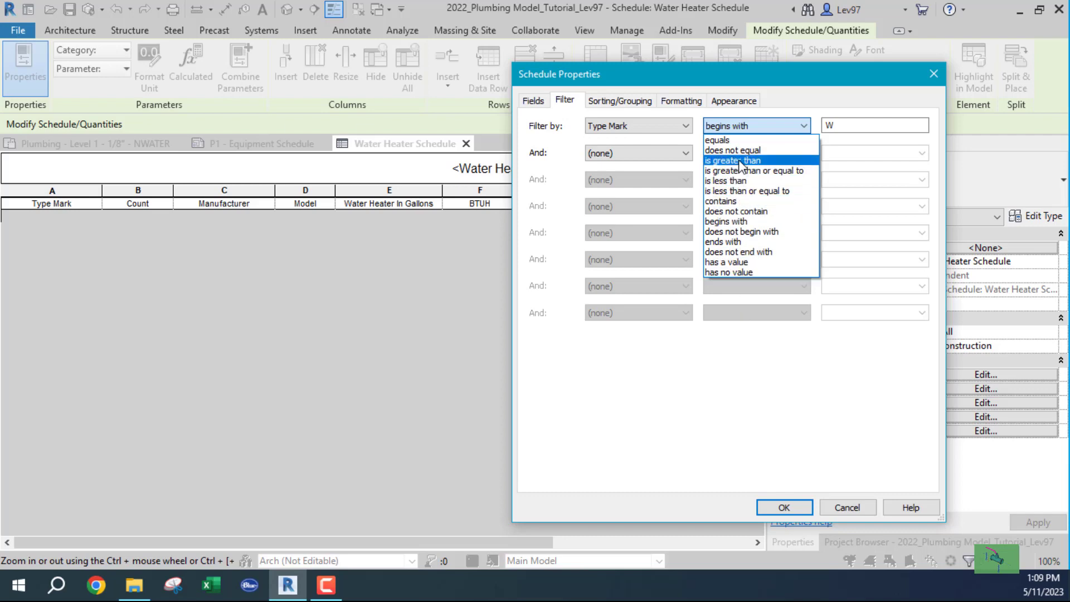
{"action": "left_click", "coordinate": [763, 124]}
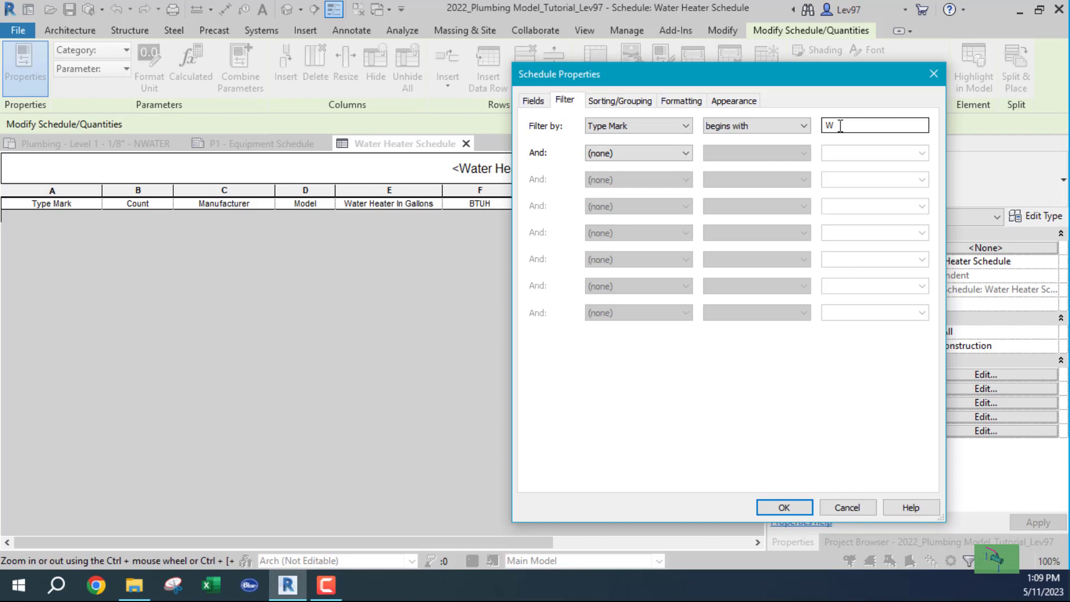
{"action": "left_click", "coordinate": [846, 508]}
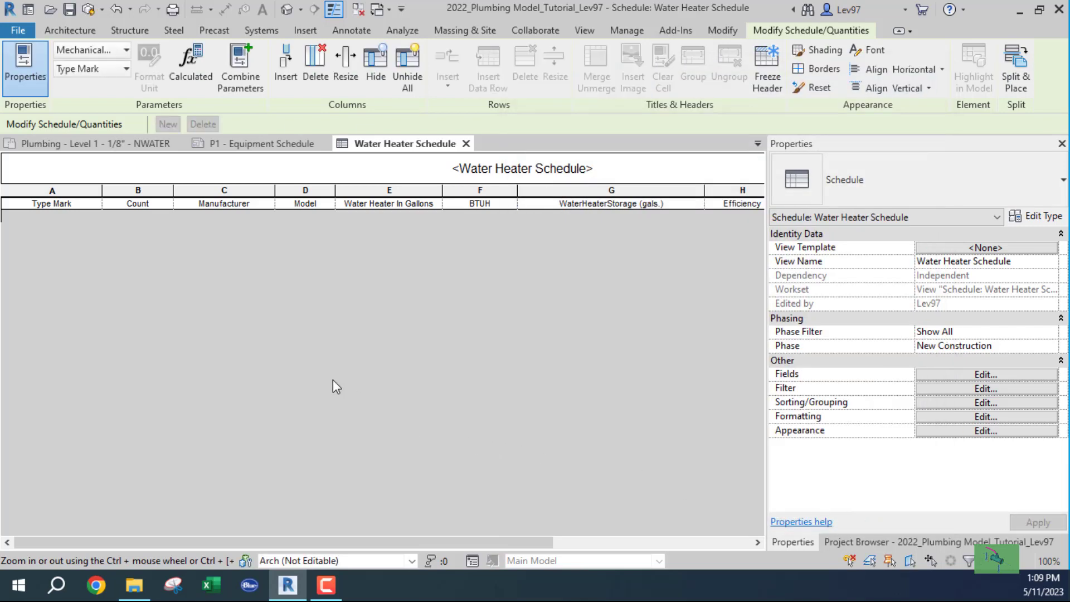
Save the project from the Level 1 plumbing plan and select the water heater in the Prep/Dish room.
{"action": "left_click", "coordinate": [94, 144]}
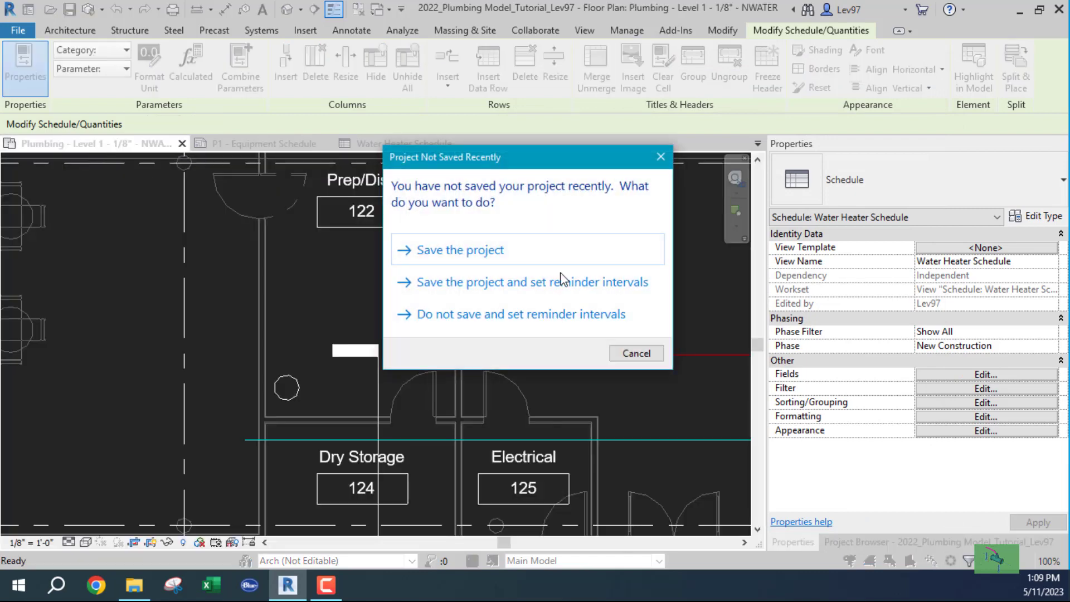
{"action": "left_click", "coordinate": [413, 257]}
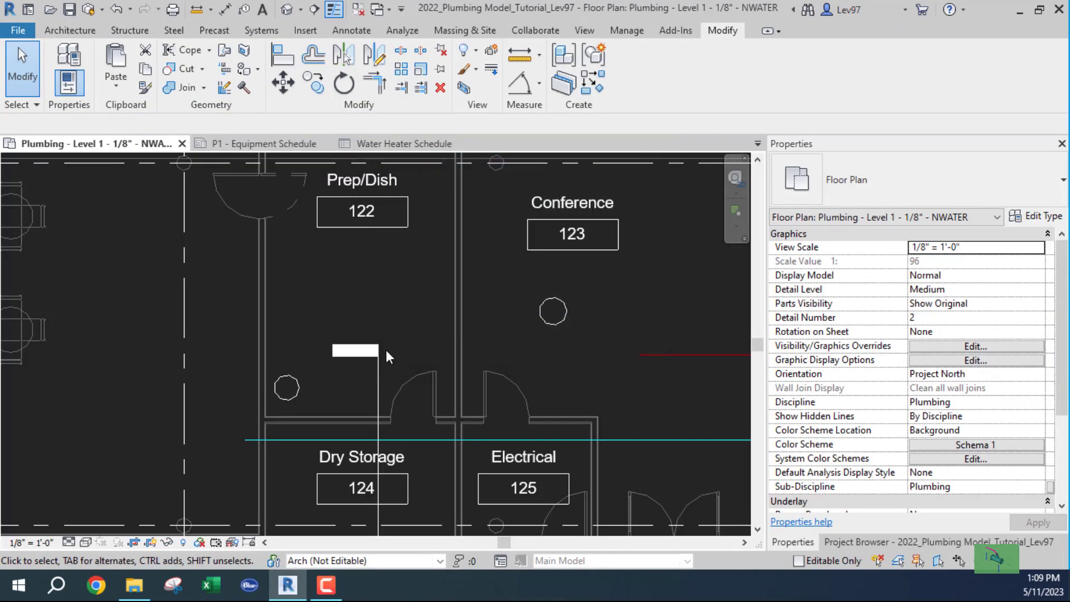
{"action": "left_click", "coordinate": [285, 397]}
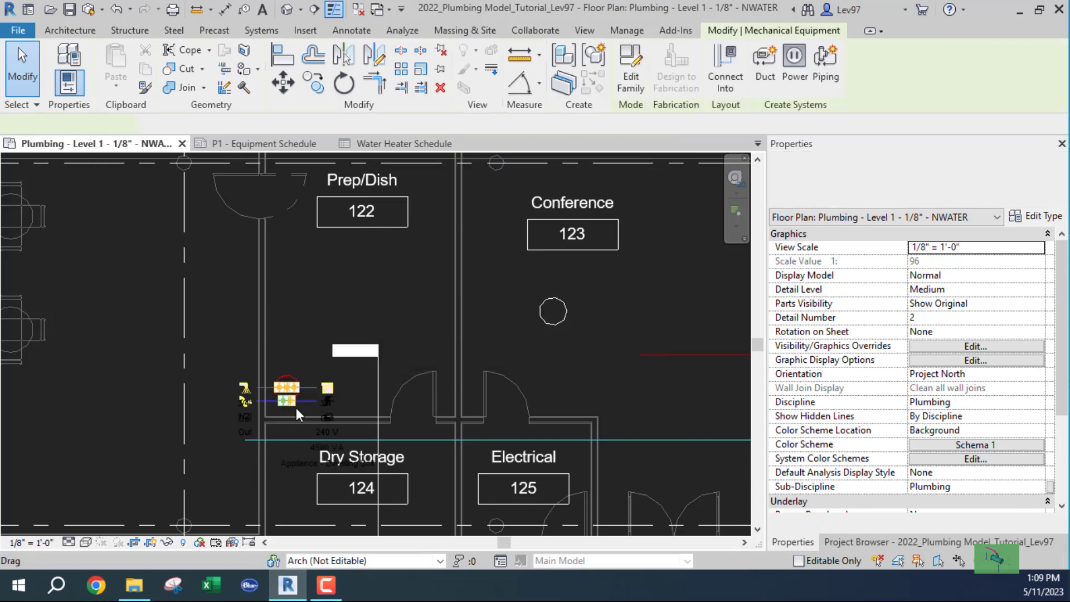
Review the equipment families and types available for the Prep/Dish water heater, keeping the 40 Gallon type.
{"action": "left_click", "coordinate": [1063, 180]}
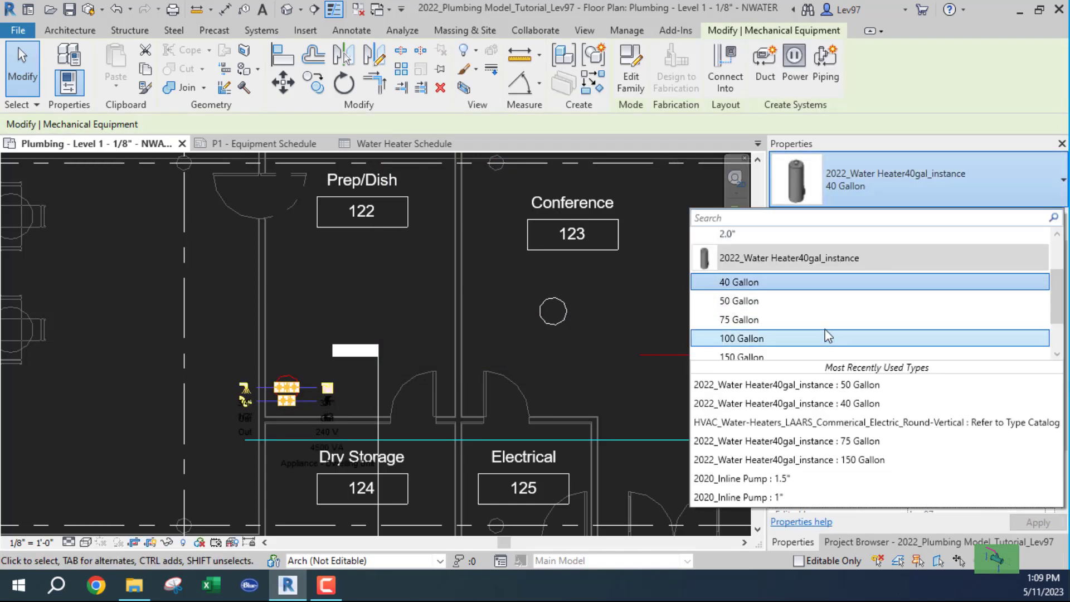
{"action": "scroll", "coordinate": [825, 313], "scroll_direction": "up", "scroll_amount": 1}
{"action": "scroll", "coordinate": [823, 298], "scroll_direction": "down", "scroll_amount": 2}
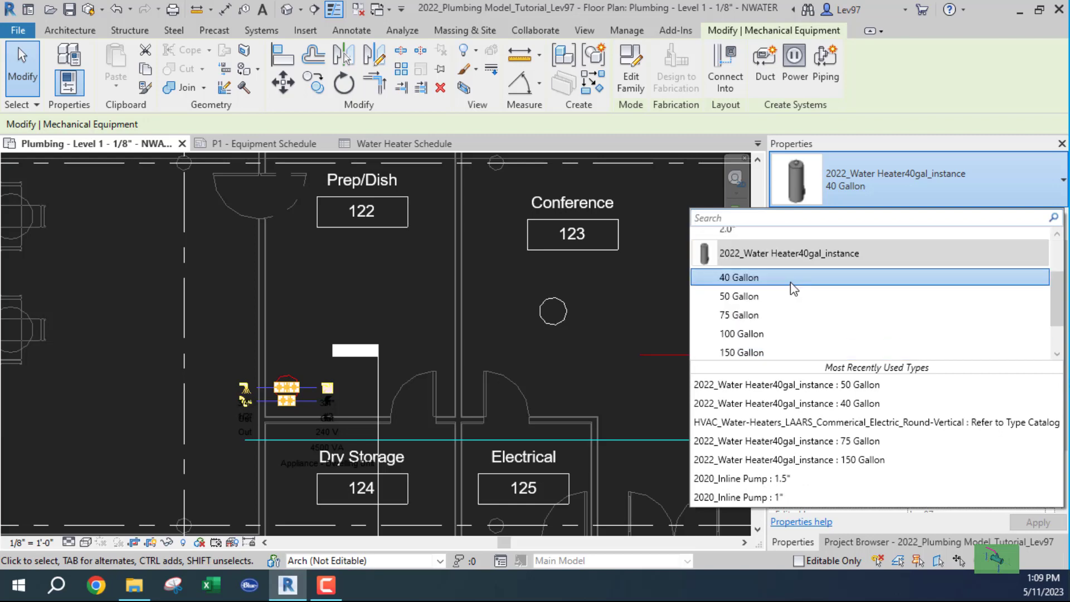
{"action": "scroll", "coordinate": [805, 309], "scroll_direction": "down", "scroll_amount": 1}
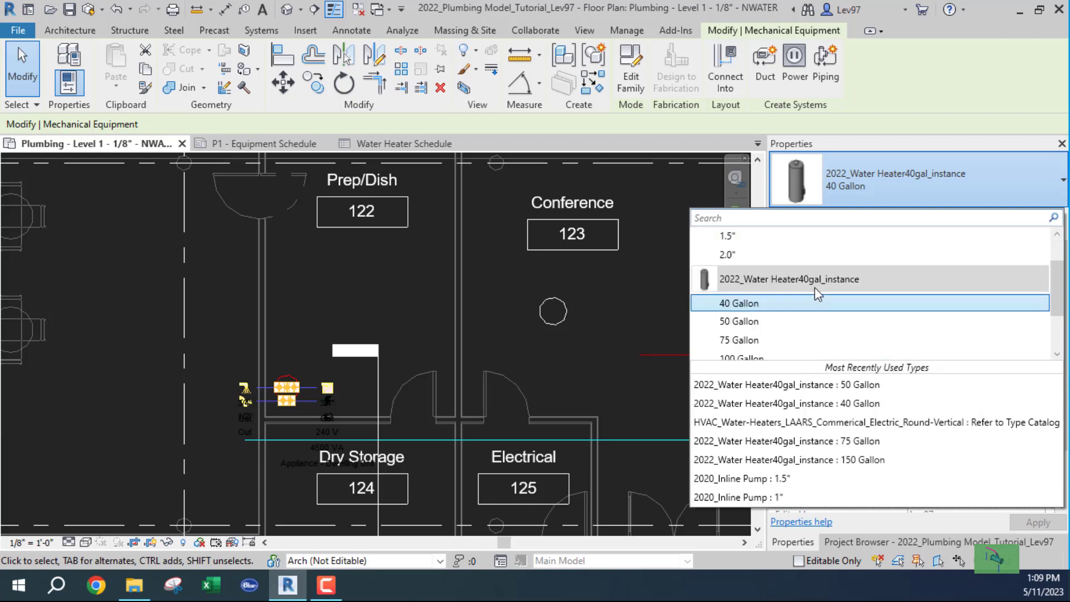
{"action": "scroll", "coordinate": [803, 314], "scroll_direction": "up", "scroll_amount": 2}
{"action": "scroll", "coordinate": [805, 312], "scroll_direction": "up", "scroll_amount": 1}
{"action": "scroll", "coordinate": [810, 313], "scroll_direction": "down", "scroll_amount": 1}
{"action": "scroll", "coordinate": [835, 311], "scroll_direction": "down", "scroll_amount": 2}
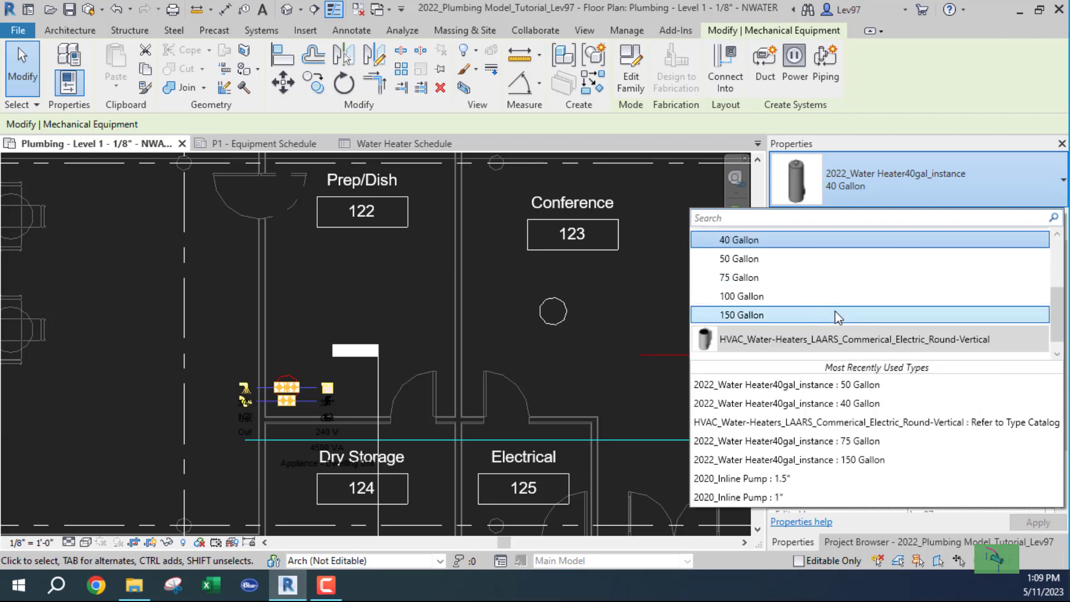
{"action": "scroll", "coordinate": [814, 288], "scroll_direction": "up", "scroll_amount": 2}
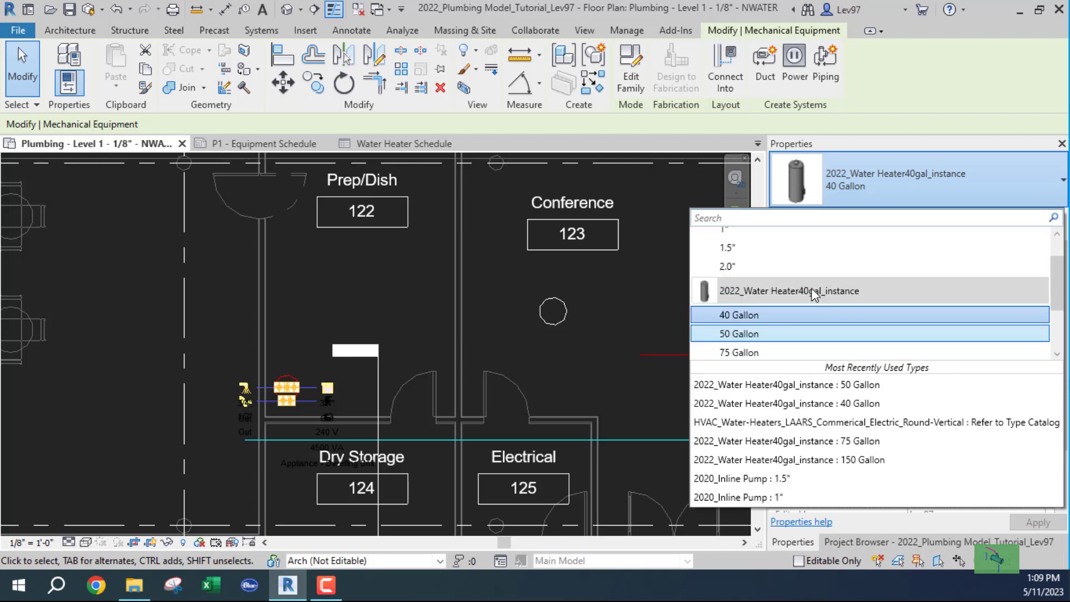
{"action": "scroll", "coordinate": [816, 272], "scroll_direction": "up", "scroll_amount": 1}
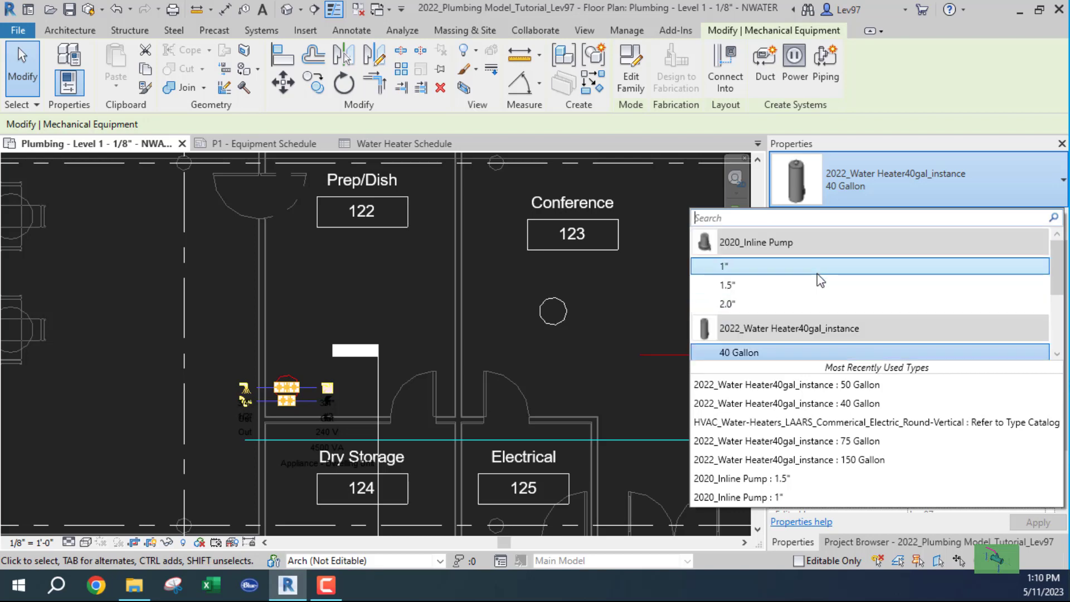
{"action": "scroll", "coordinate": [667, 313], "scroll_direction": "down", "scroll_amount": 1}
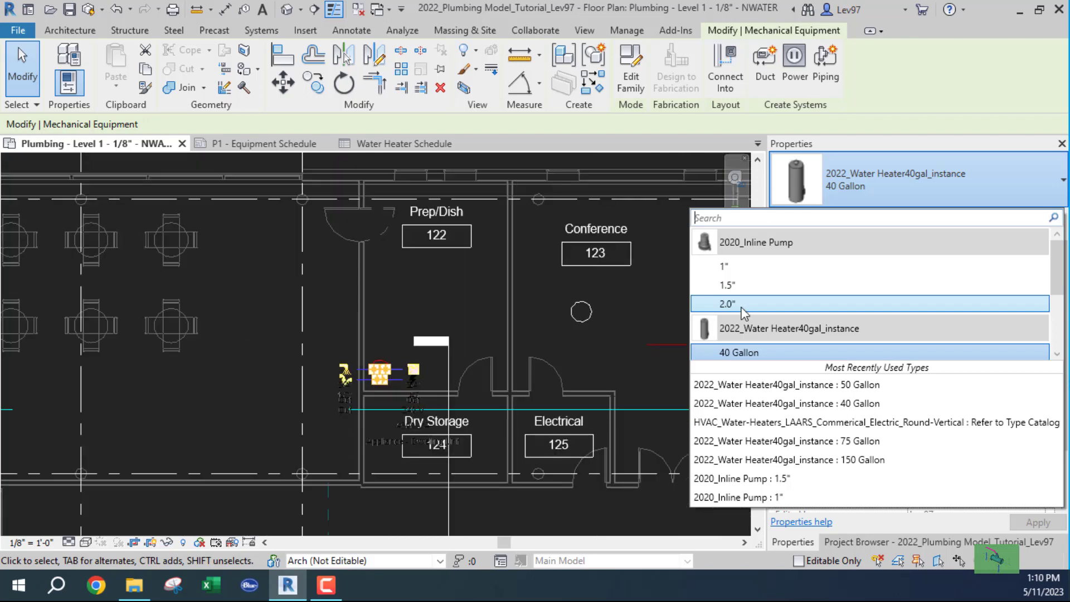
{"action": "scroll", "coordinate": [854, 298], "scroll_direction": "down", "scroll_amount": 1}
{"action": "left_click", "coordinate": [766, 278]}
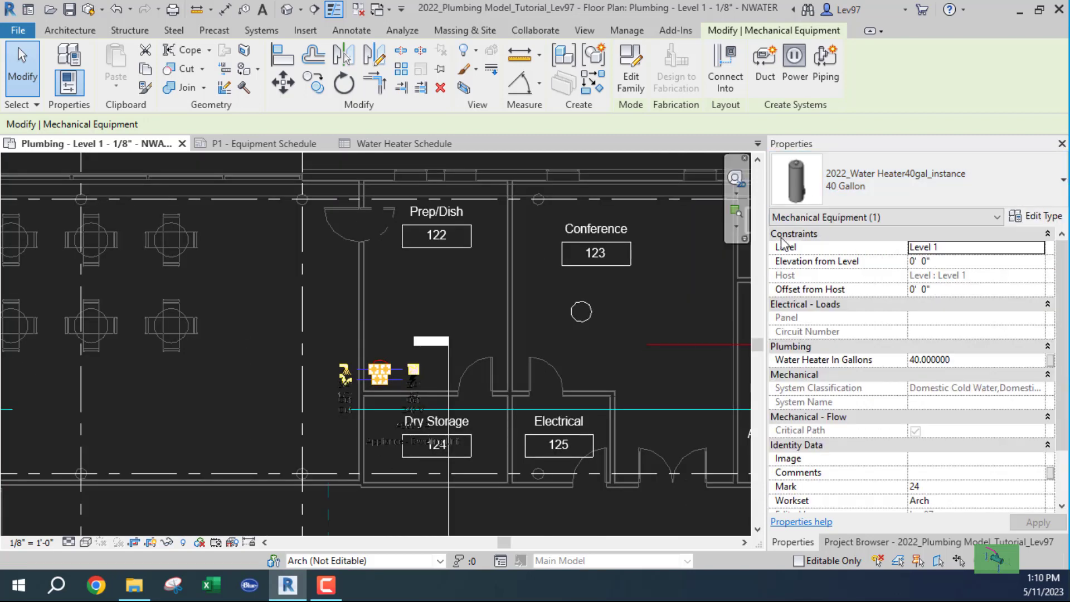
Check the Type Mark in the 40 Gallon type's properties.
{"action": "left_click", "coordinate": [1042, 221]}
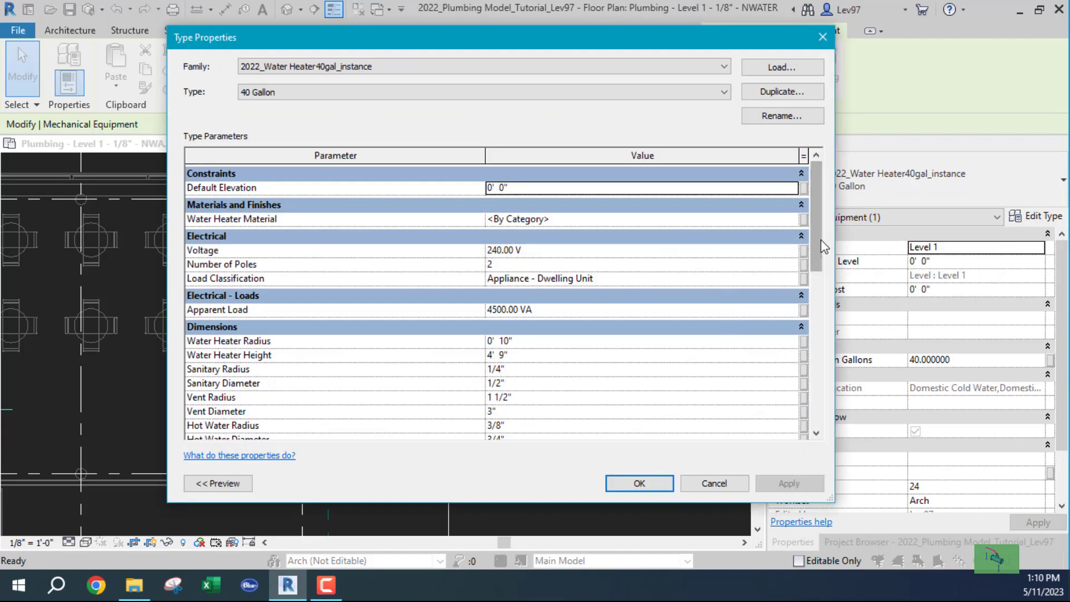
{"action": "scroll", "coordinate": [820, 247], "scroll_direction": "down", "scroll_amount": 10}
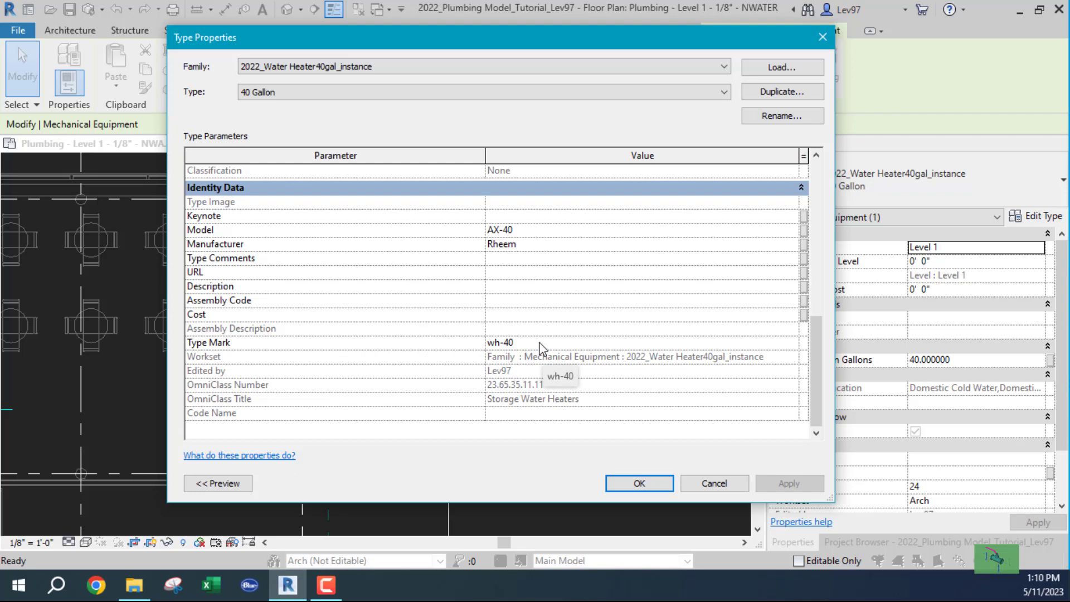
{"action": "left_click", "coordinate": [713, 483]}
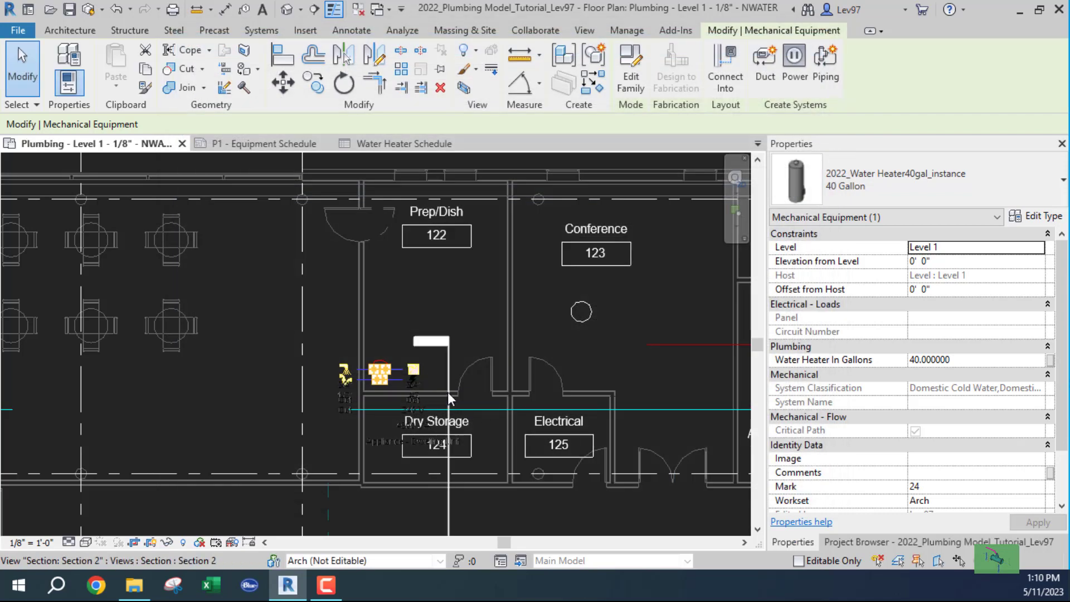
Switch the Prep/Dish water heater to the 150 Gallon type and check that type's Type Mark.
{"action": "left_click", "coordinate": [1037, 181]}
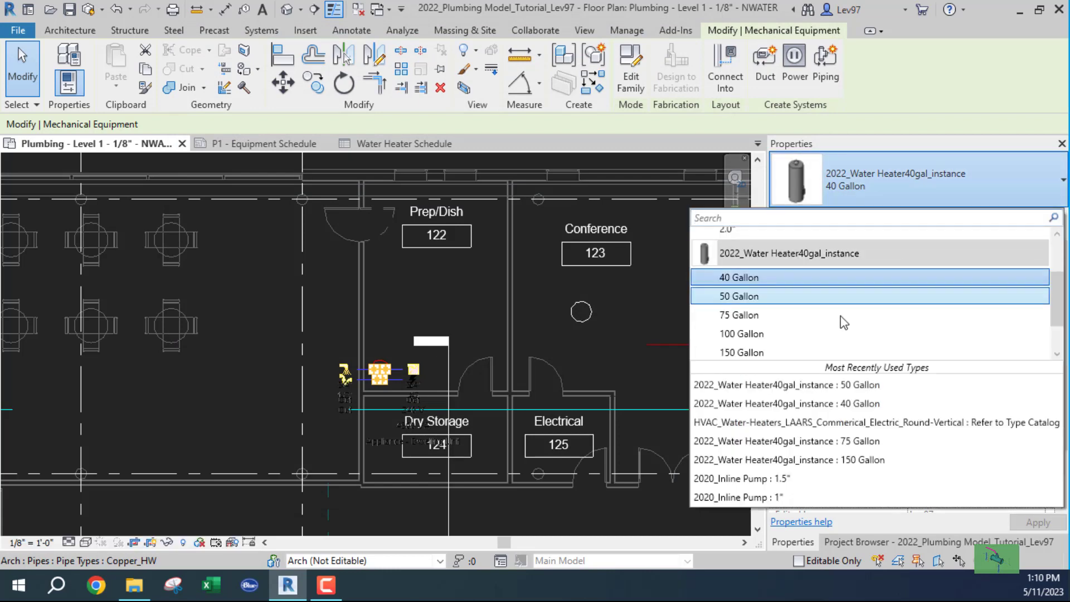
{"action": "scroll", "coordinate": [794, 300], "scroll_direction": "down", "scroll_amount": 1}
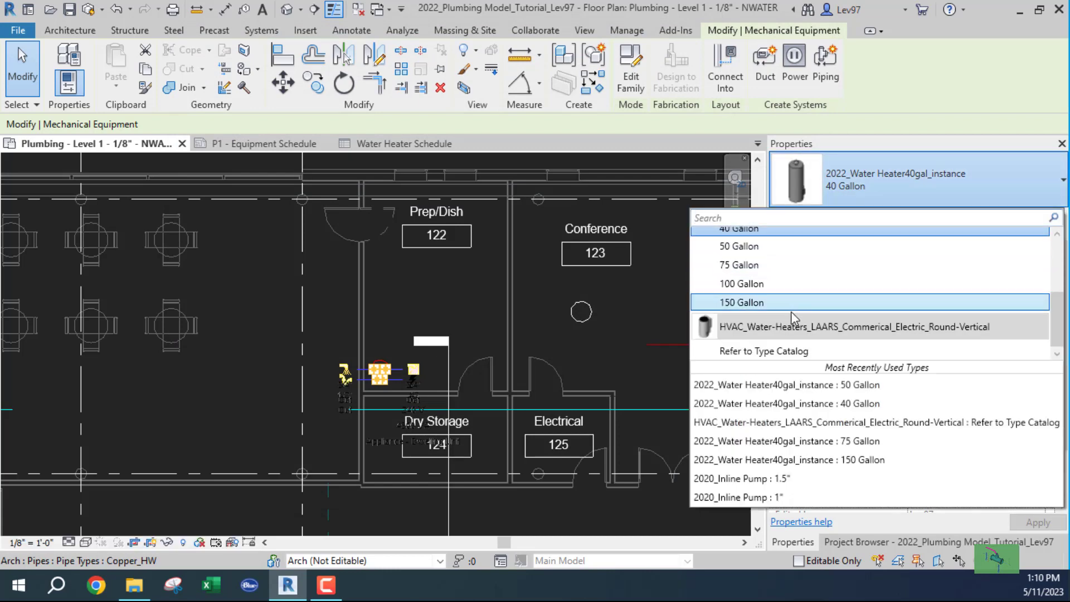
{"action": "left_click", "coordinate": [764, 304]}
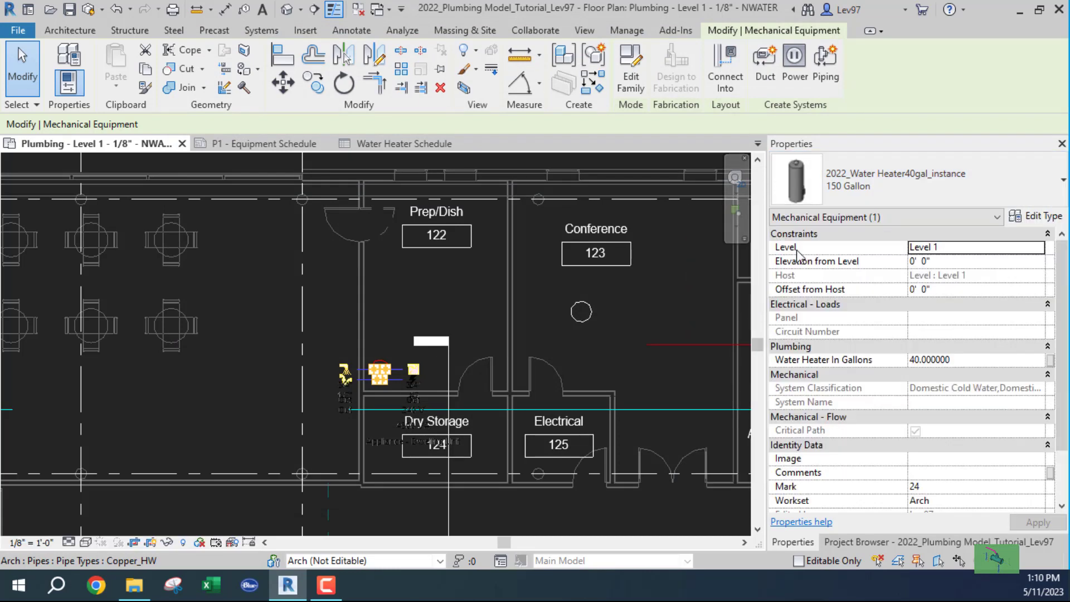
{"action": "left_click", "coordinate": [1036, 216]}
{"action": "scroll", "coordinate": [500, 372], "scroll_direction": "down", "scroll_amount": 5}
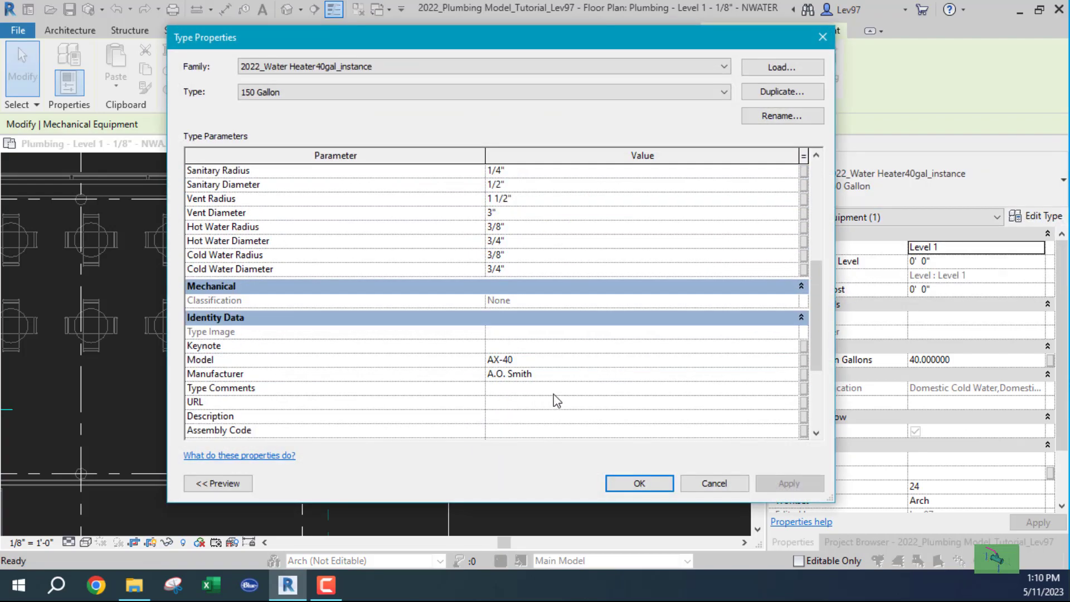
{"action": "scroll", "coordinate": [552, 395], "scroll_direction": "down", "scroll_amount": 3}
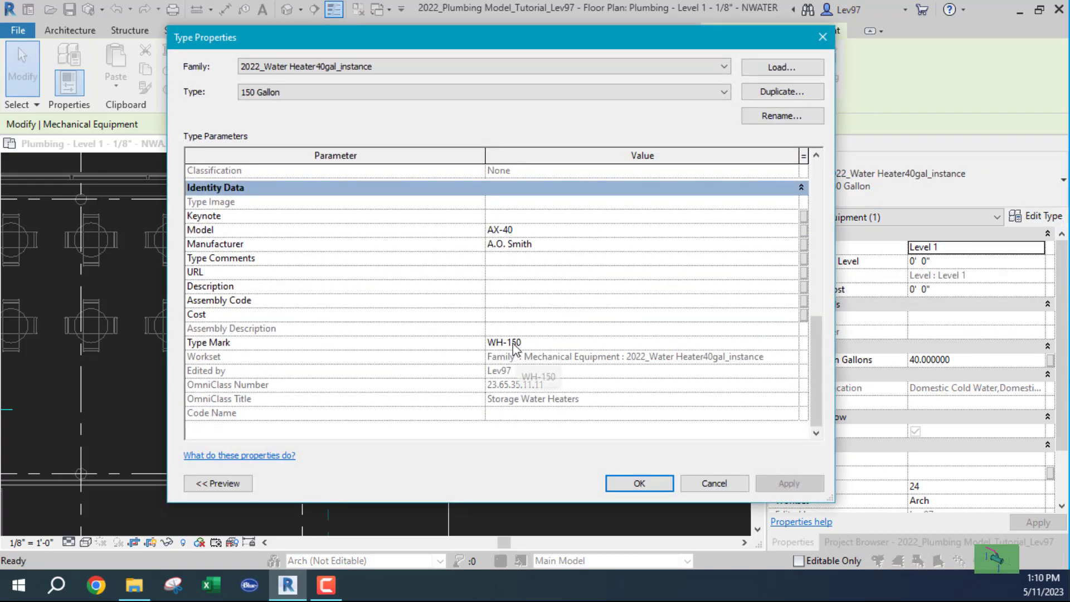
{"action": "left_click", "coordinate": [715, 481]}
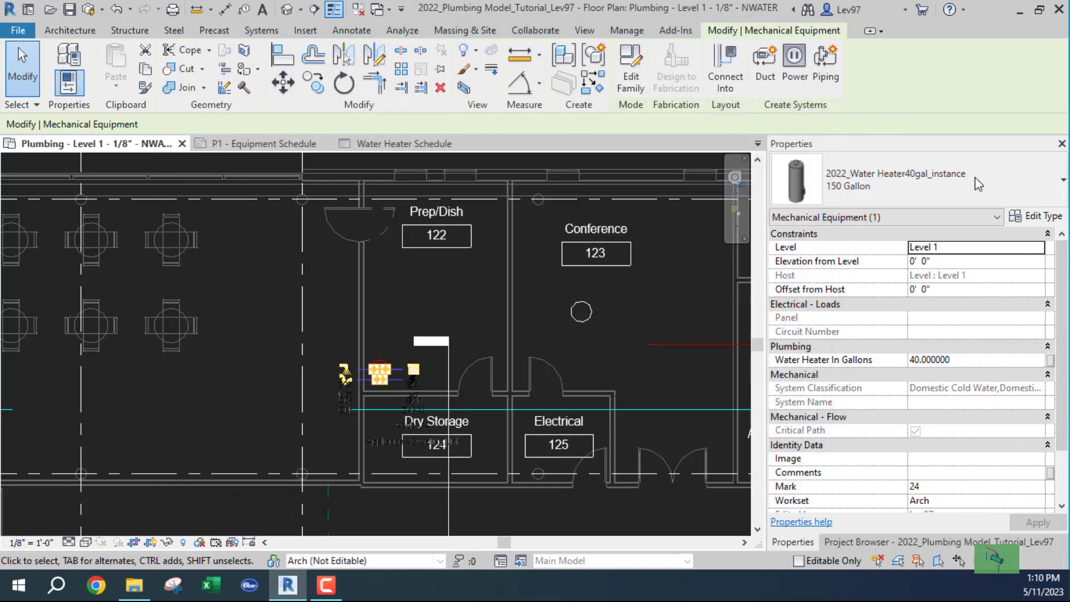
Change the Prep/Dish water heater to the 100 Gallon type, check its Type Mark and clear the selection.
{"action": "left_click", "coordinate": [996, 192]}
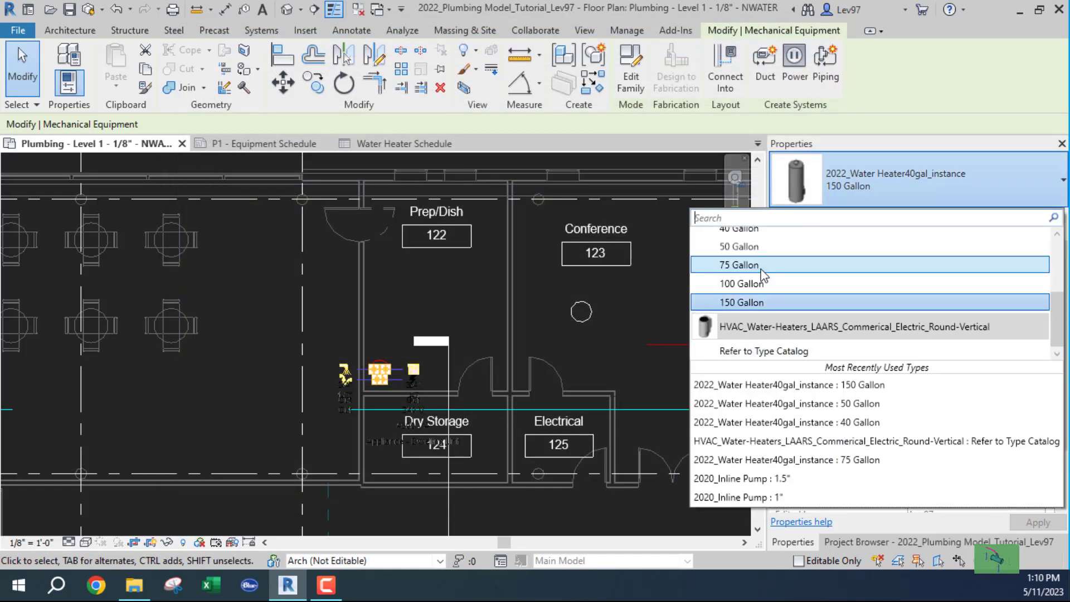
{"action": "left_click", "coordinate": [741, 283]}
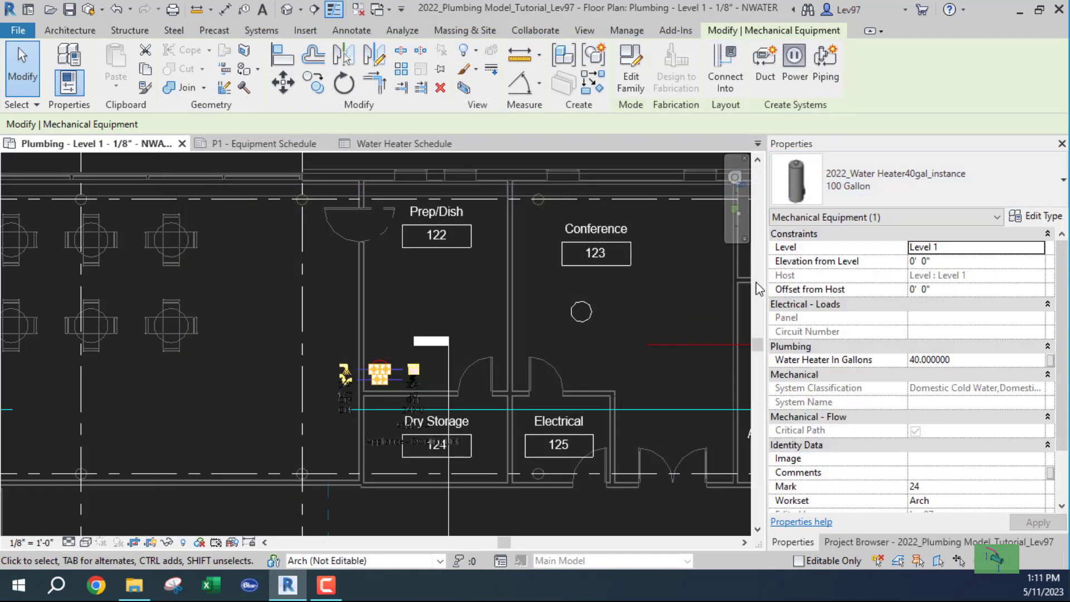
{"action": "left_click", "coordinate": [1032, 216]}
{"action": "scroll", "coordinate": [575, 385], "scroll_direction": "down", "scroll_amount": 10}
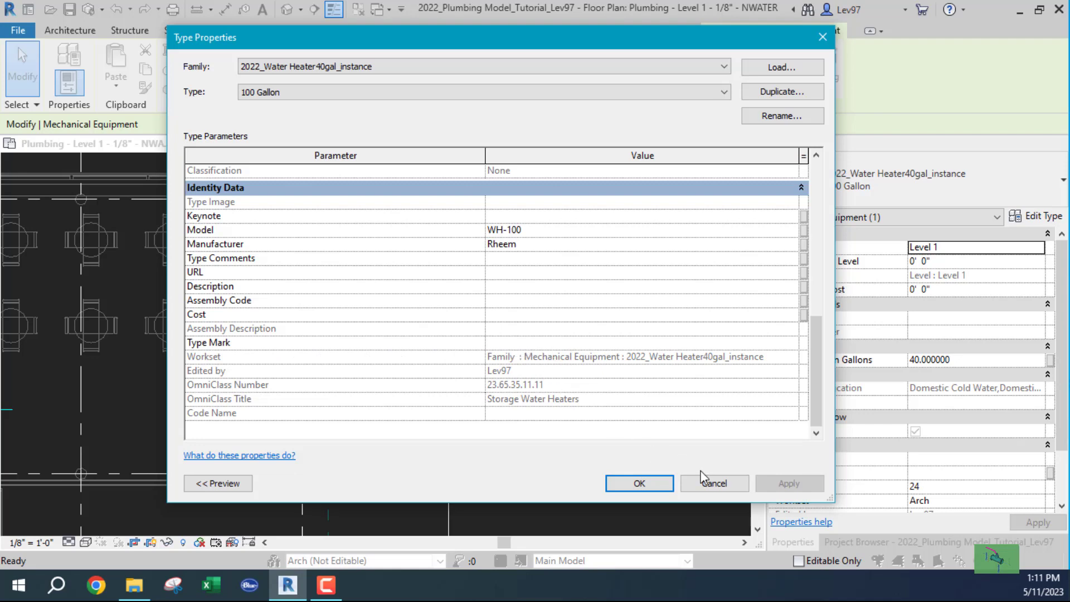
{"action": "left_click", "coordinate": [715, 484]}
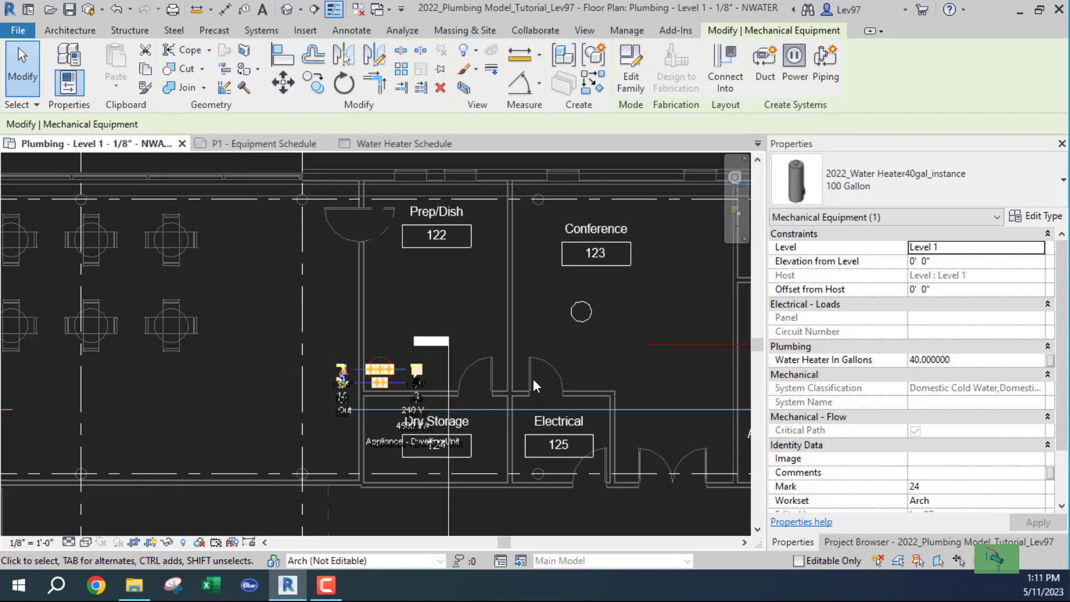
{"action": "left_click", "coordinate": [274, 359]}
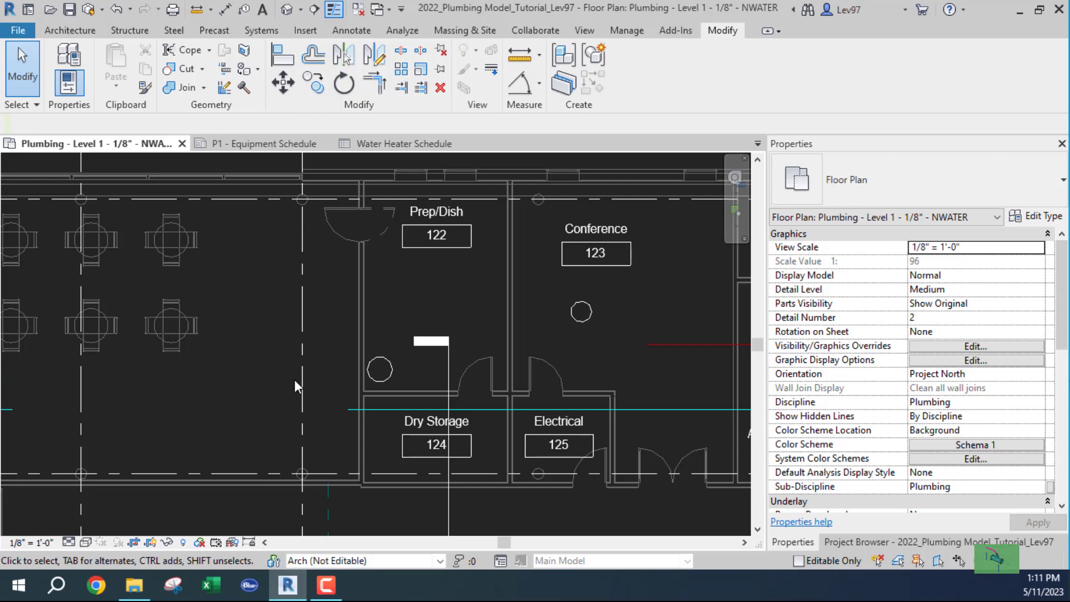
Change the lavatory on the east wall of Toilet 129 to the R2020_Floor Drain - Round 5" Floor Cleanout type.
{"action": "left_click", "coordinate": [385, 380]}
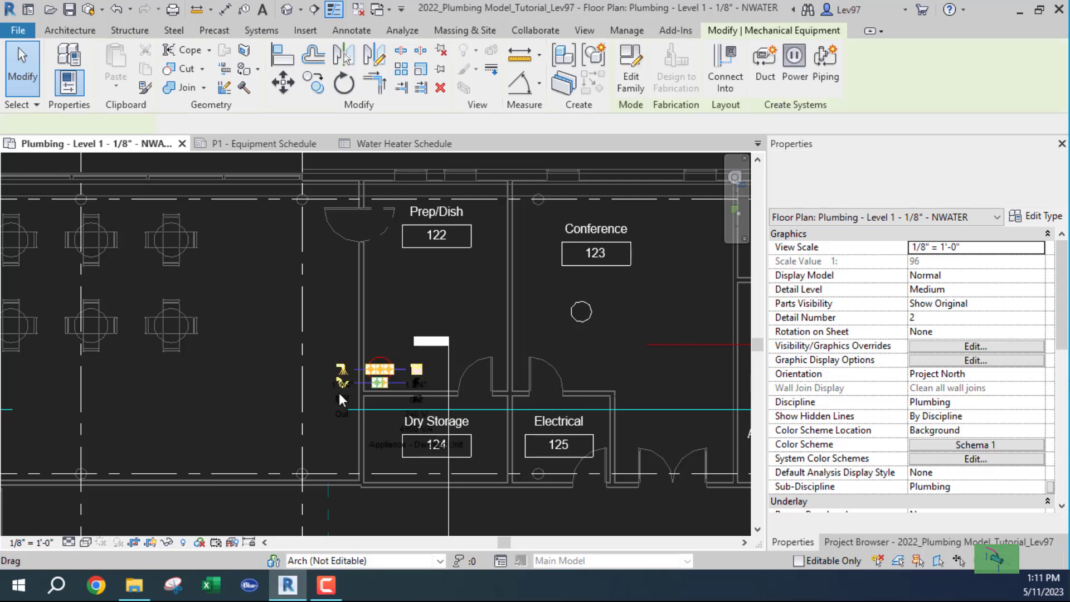
{"action": "scroll", "coordinate": [564, 374], "scroll_direction": "down", "scroll_amount": 2}
{"action": "middle_click_drag", "start_coordinate": [564, 375], "coordinate": [240, 308]}
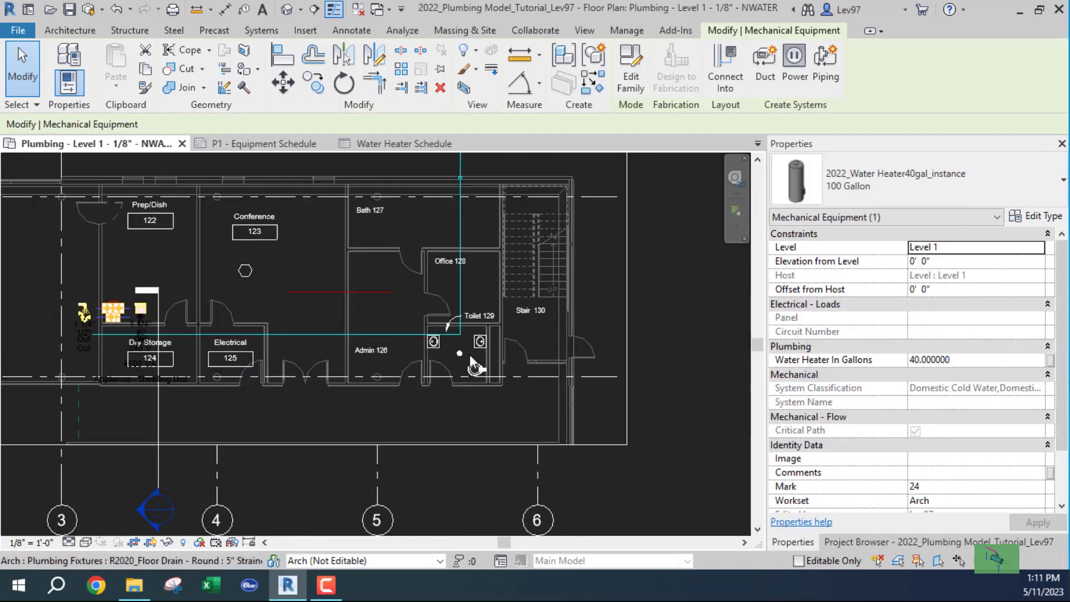
{"action": "scroll", "coordinate": [473, 356], "scroll_direction": "up", "scroll_amount": 2}
{"action": "left_click", "coordinate": [486, 346]}
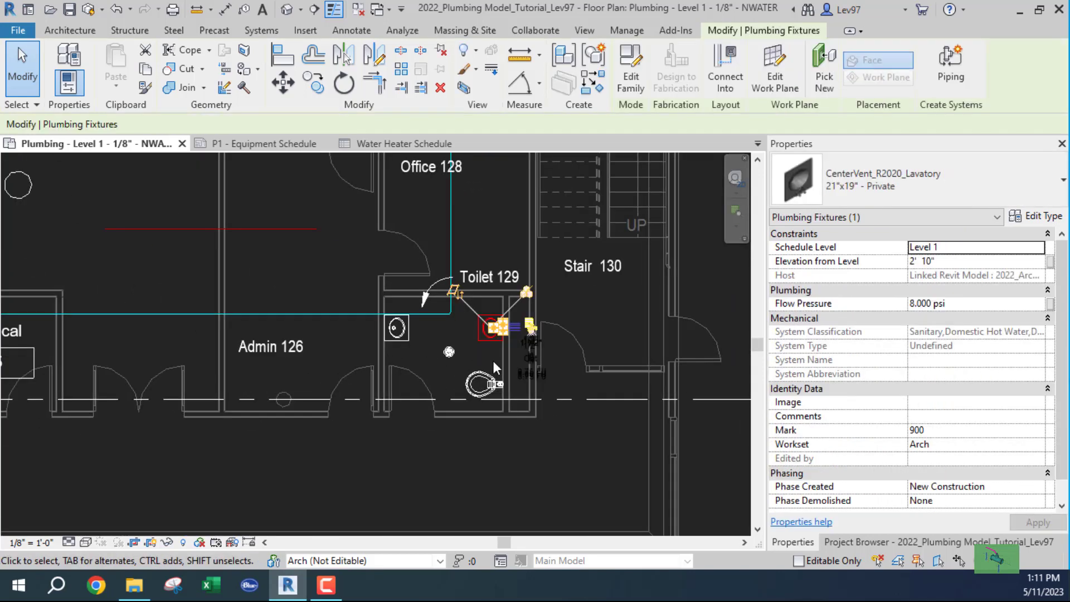
{"action": "left_click", "coordinate": [914, 179]}
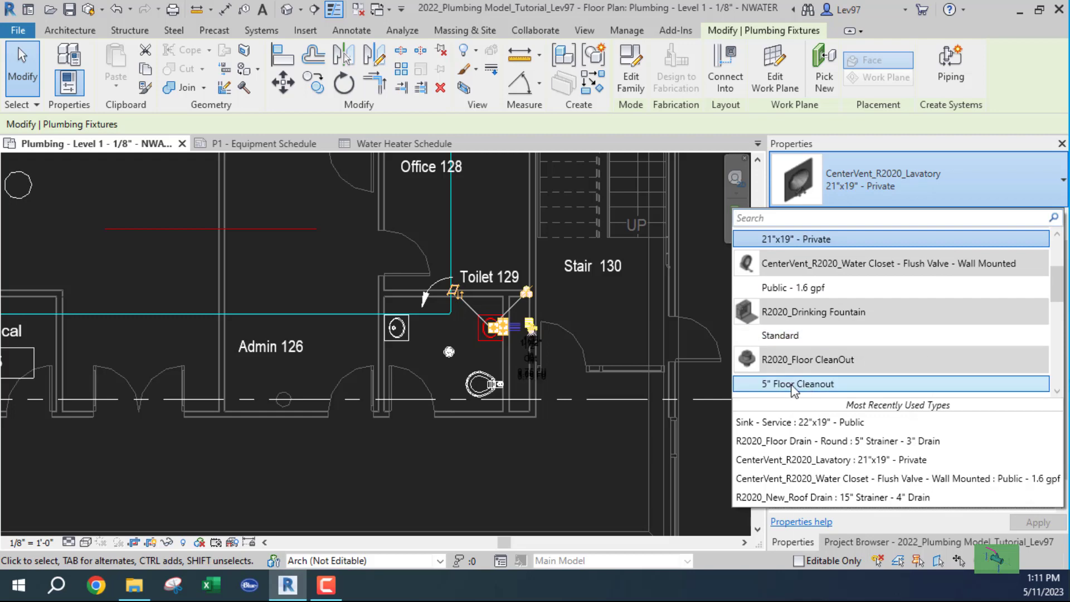
{"action": "scroll", "coordinate": [801, 378], "scroll_direction": "down", "scroll_amount": 3}
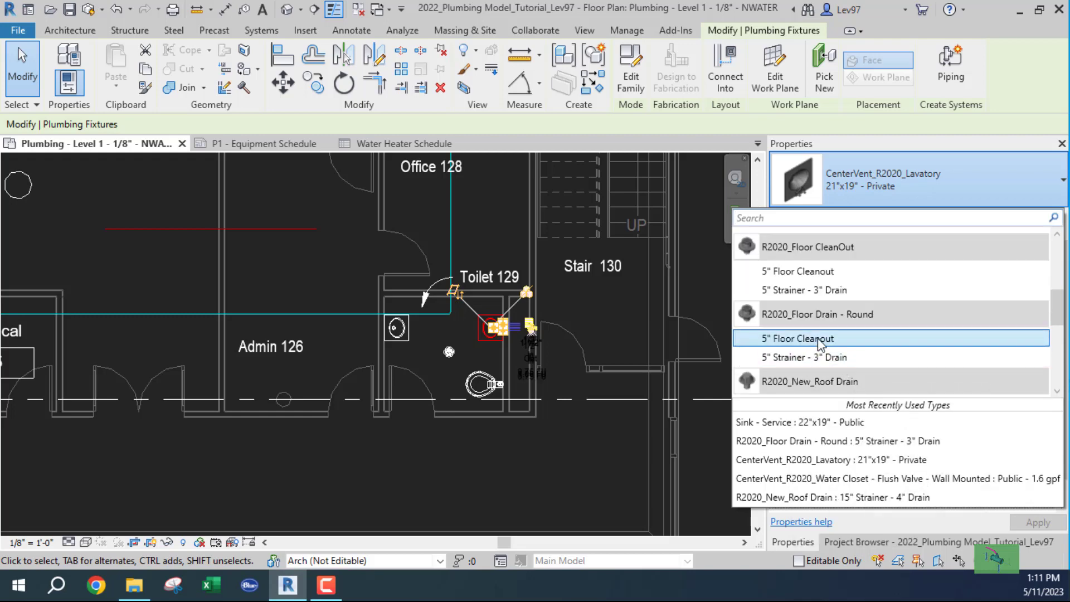
{"action": "left_click", "coordinate": [817, 339]}
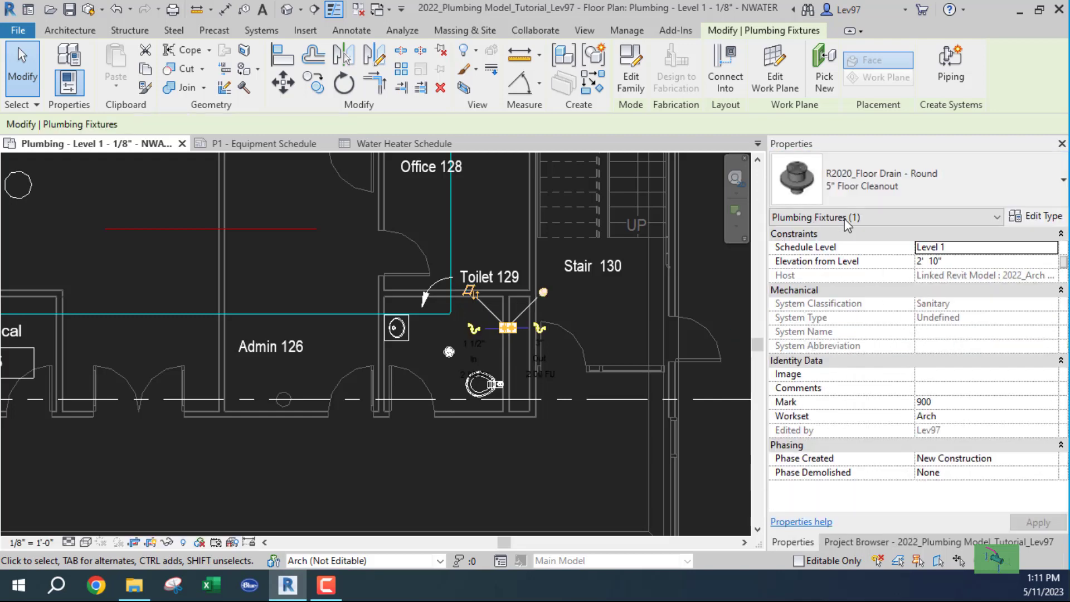
Check the Type Mark in the 5" Floor Cleanout type's properties, discard the dialog and clear the selection.
{"action": "left_click", "coordinate": [1040, 217]}
{"action": "scroll", "coordinate": [620, 321], "scroll_direction": "down", "scroll_amount": 10}
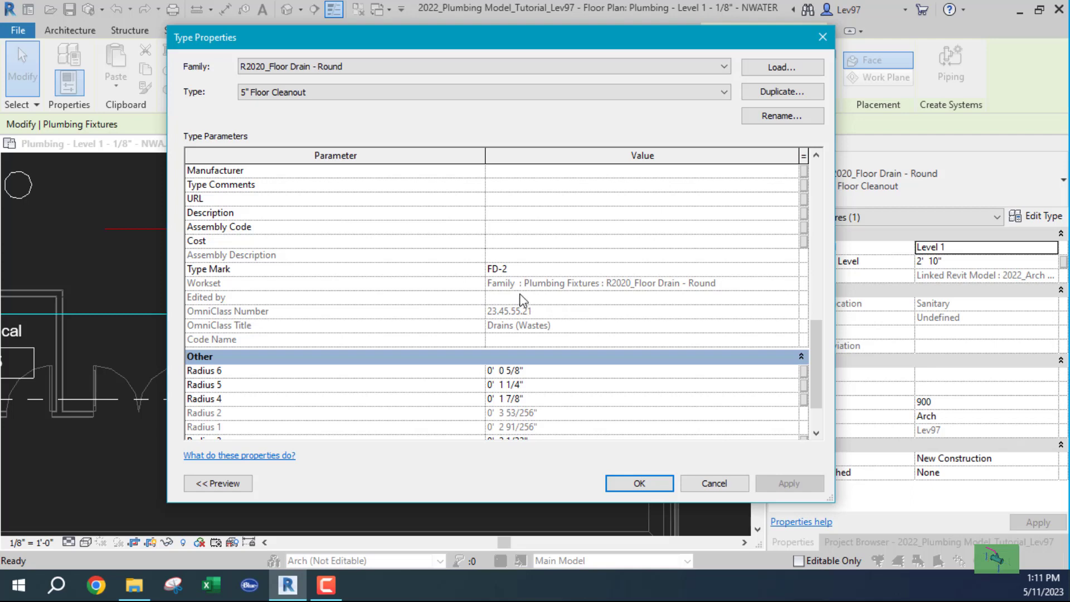
{"action": "left_click", "coordinate": [718, 483]}
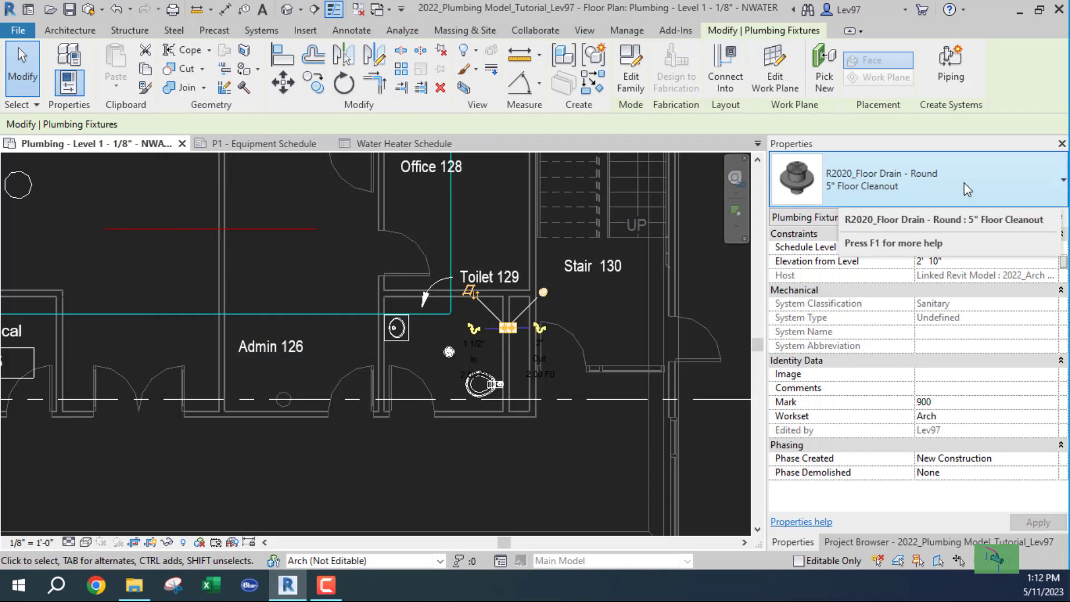
{"action": "left_click", "coordinate": [310, 269]}
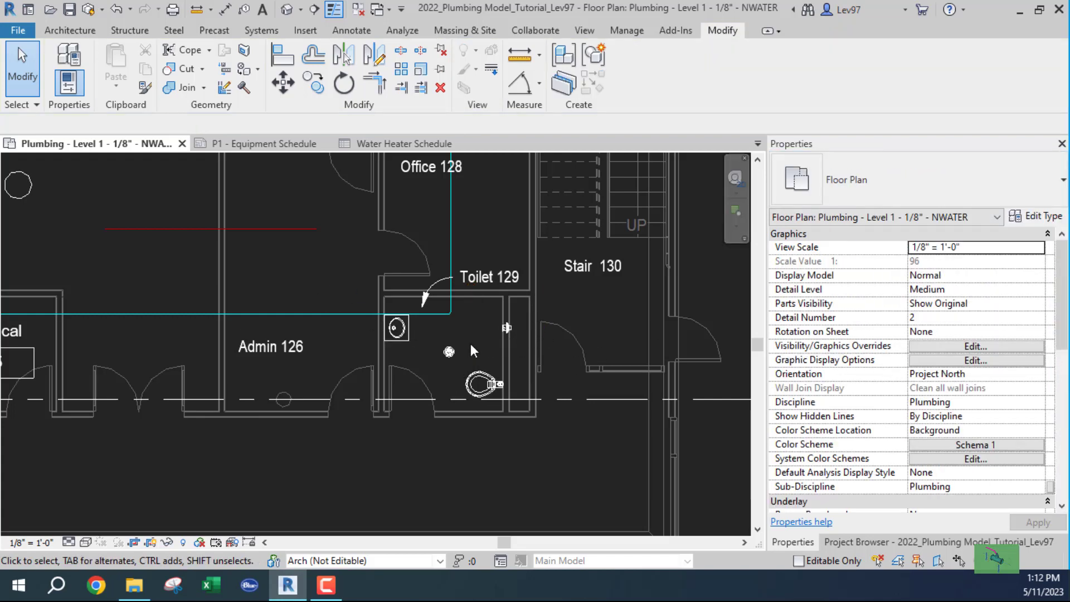
Delete the 5" Floor Cleanout fixture from the east wall of Toilet 129.
{"action": "scroll", "coordinate": [502, 334], "scroll_direction": "up", "scroll_amount": 2}
{"action": "scroll", "coordinate": [503, 327], "scroll_direction": "up", "scroll_amount": 1}
{"action": "left_click", "coordinate": [518, 329]}
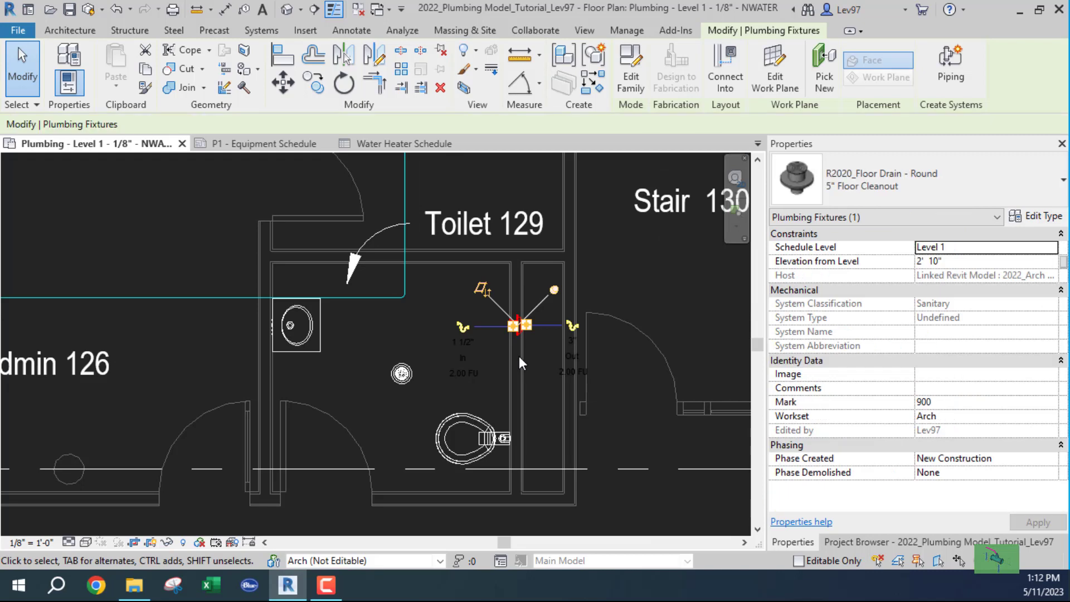
{"action": "key", "text": "Delete"}
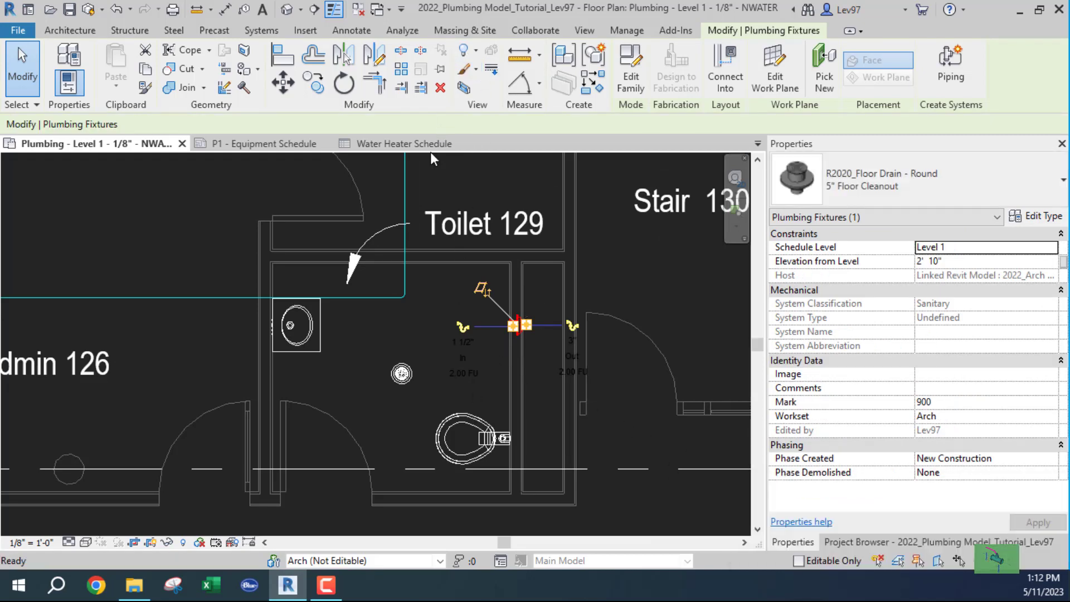
{"action": "key", "text": "Escape"}
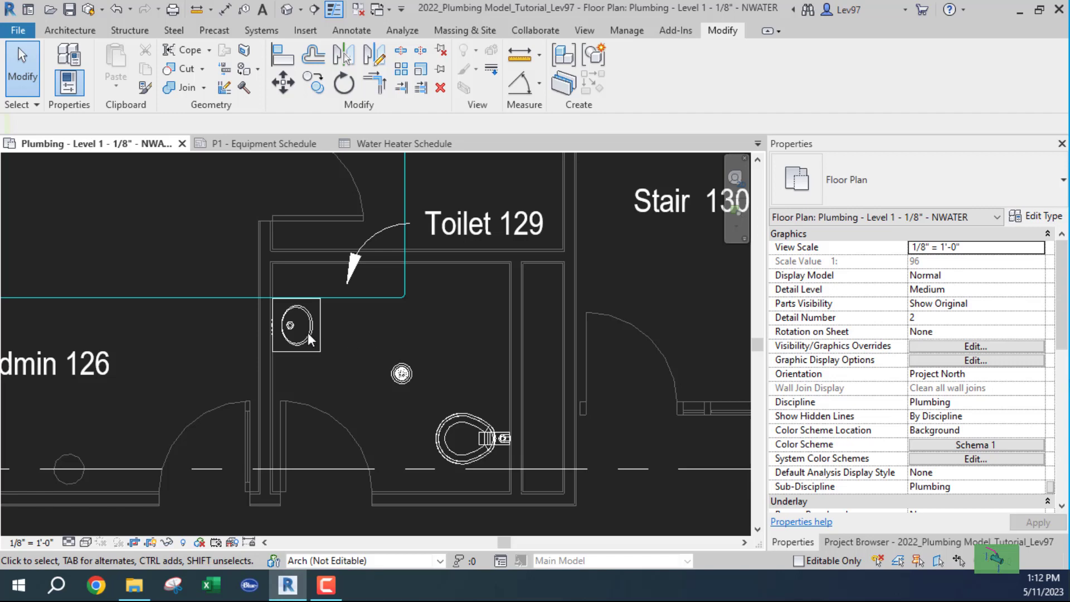
Review the P1 - Equipment Schedule sheet and the Water Heater Schedule for listed heaters, and return to the Level 1 plumbing plan.
{"action": "scroll", "coordinate": [349, 397], "scroll_direction": "down", "scroll_amount": 2}
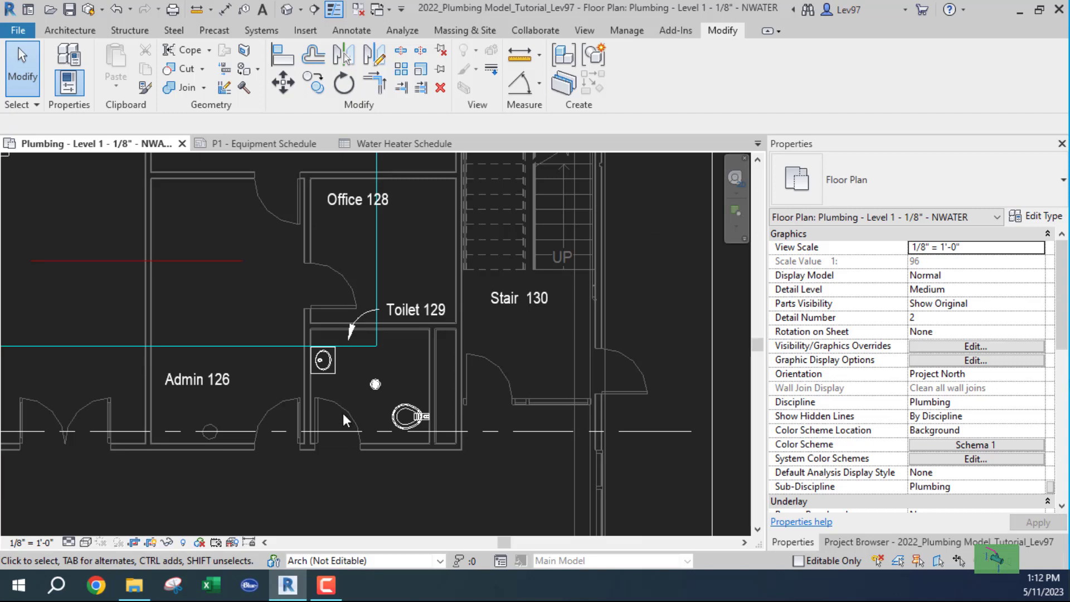
{"action": "scroll", "coordinate": [345, 412], "scroll_direction": "up", "scroll_amount": 3}
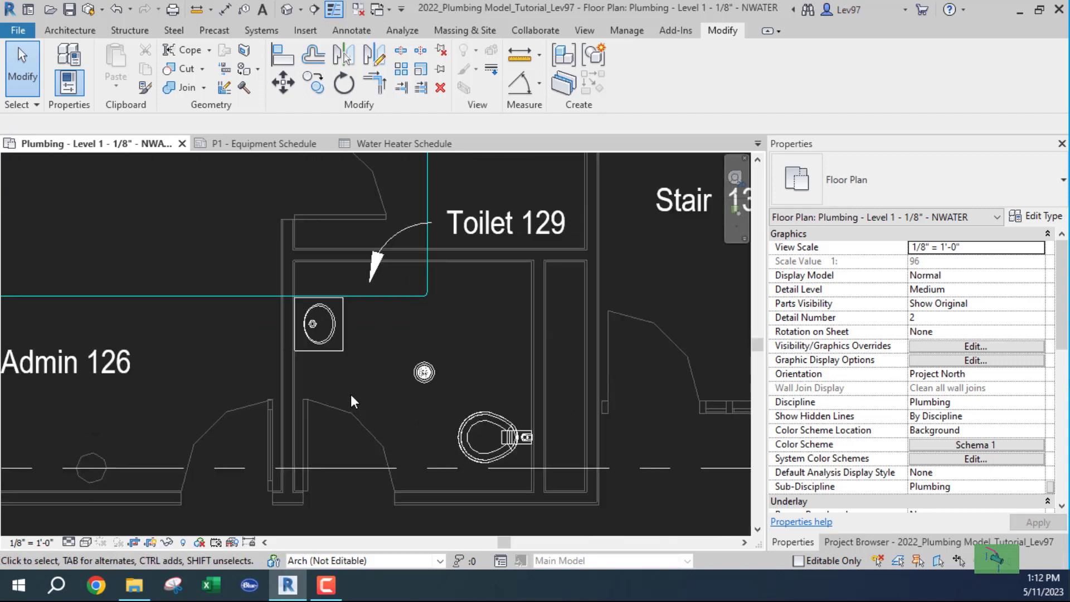
{"action": "left_click", "coordinate": [277, 139]}
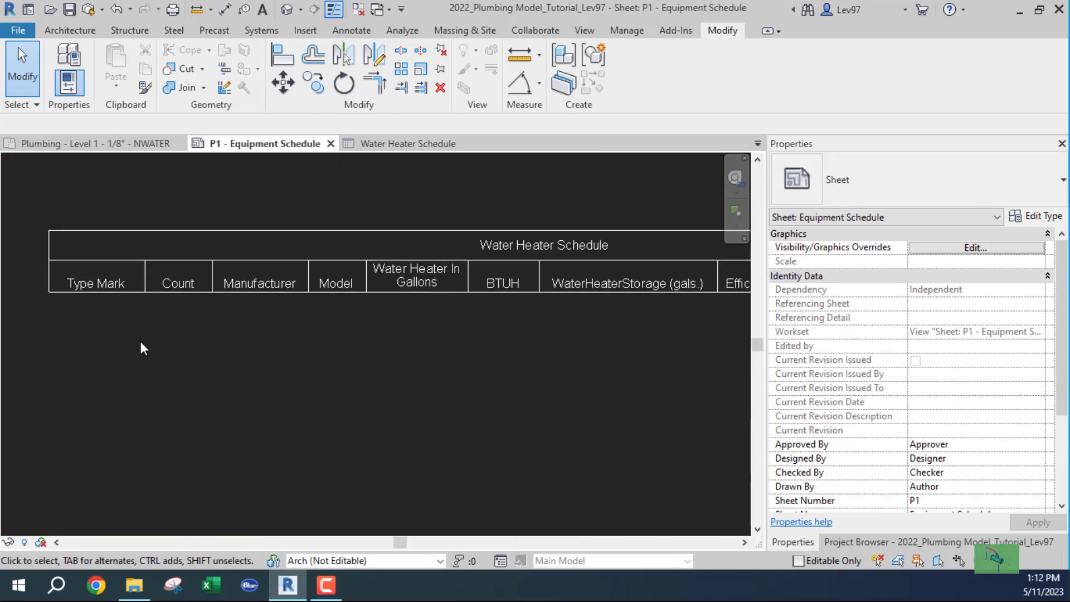
{"action": "left_click", "coordinate": [399, 143]}
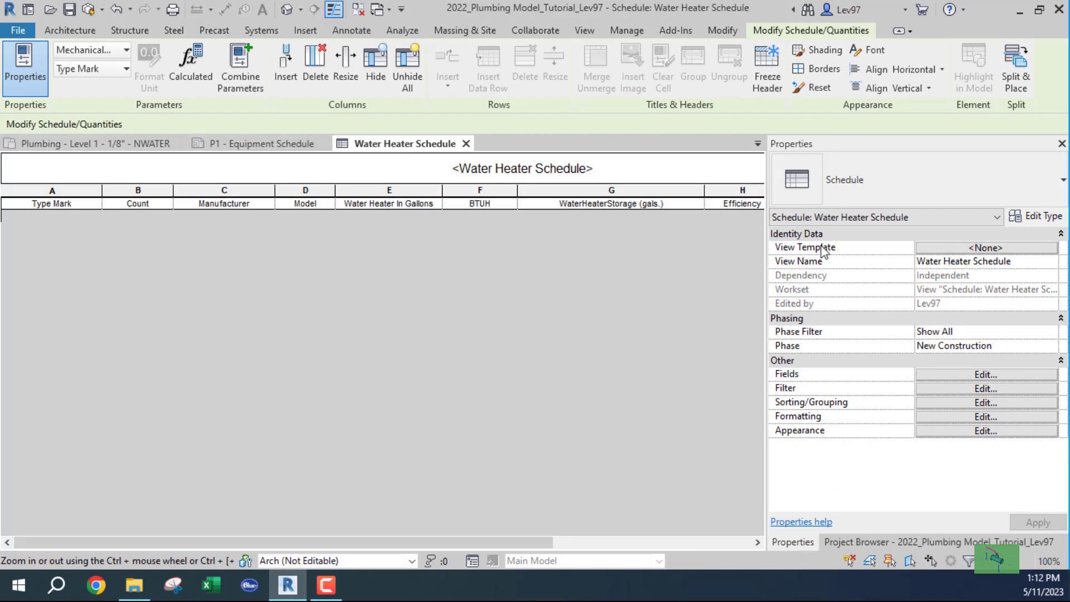
{"action": "left_click", "coordinate": [92, 146]}
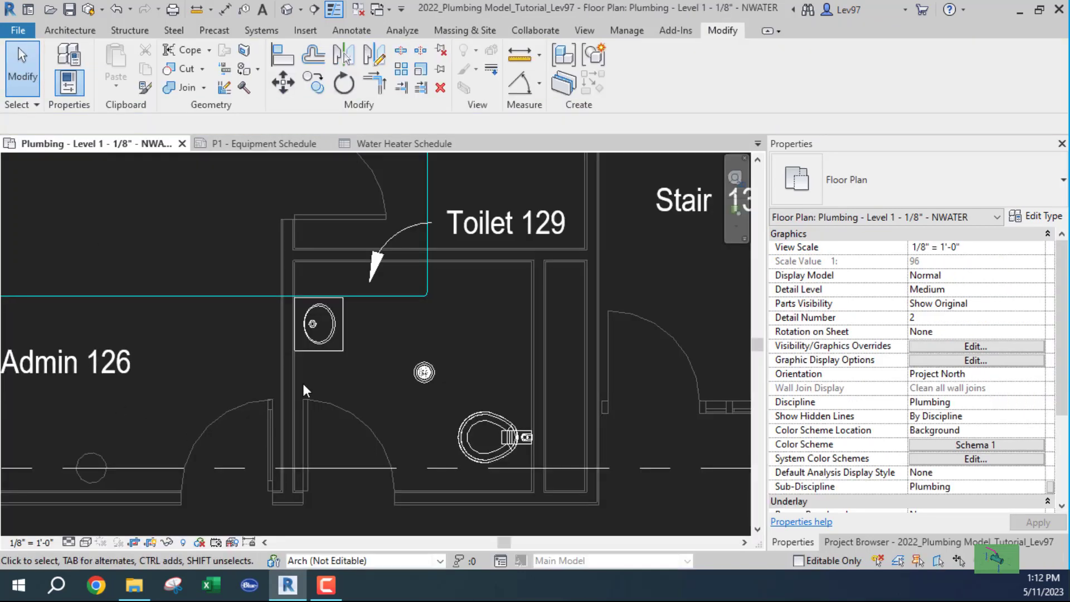
Enter wh- as the Type Mark in the type properties of the Prep/Dish room's 100 Gallon water heater.
{"action": "scroll", "coordinate": [139, 393], "scroll_direction": "down", "scroll_amount": 2}
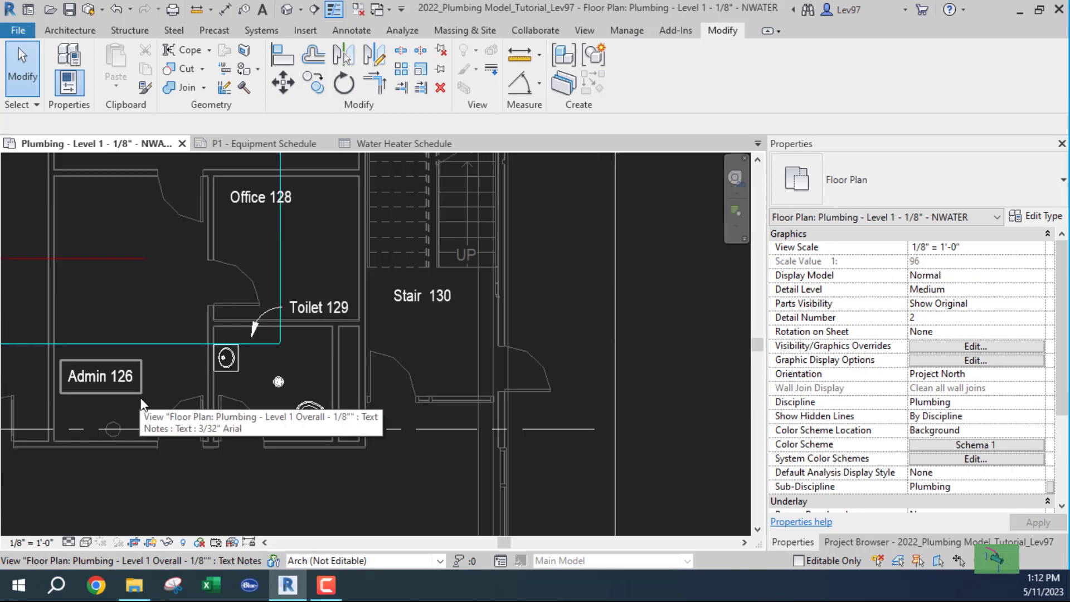
{"action": "middle_click_drag", "start_coordinate": [139, 396], "coordinate": [567, 398]}
{"action": "left_click", "coordinate": [303, 297]}
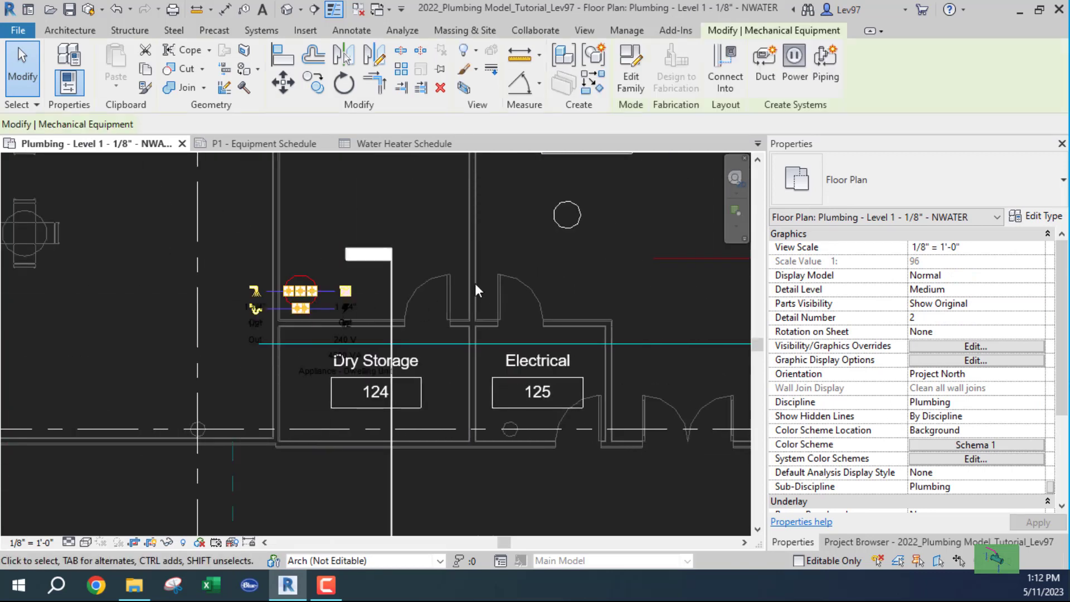
{"action": "left_click", "coordinate": [1037, 216]}
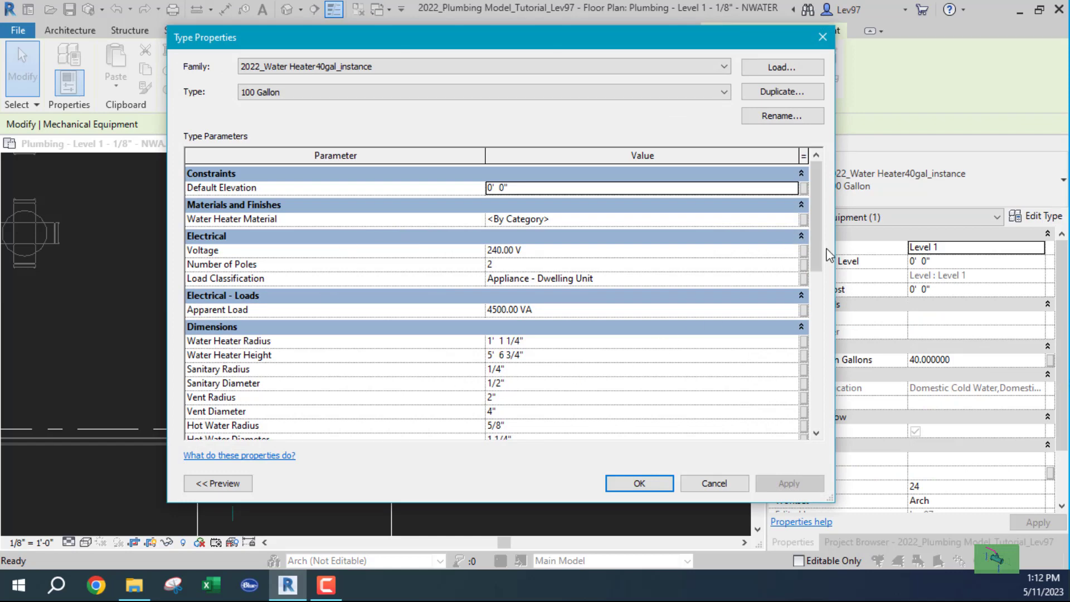
{"action": "left_click_drag", "start_coordinate": [819, 252], "coordinate": [814, 410]}
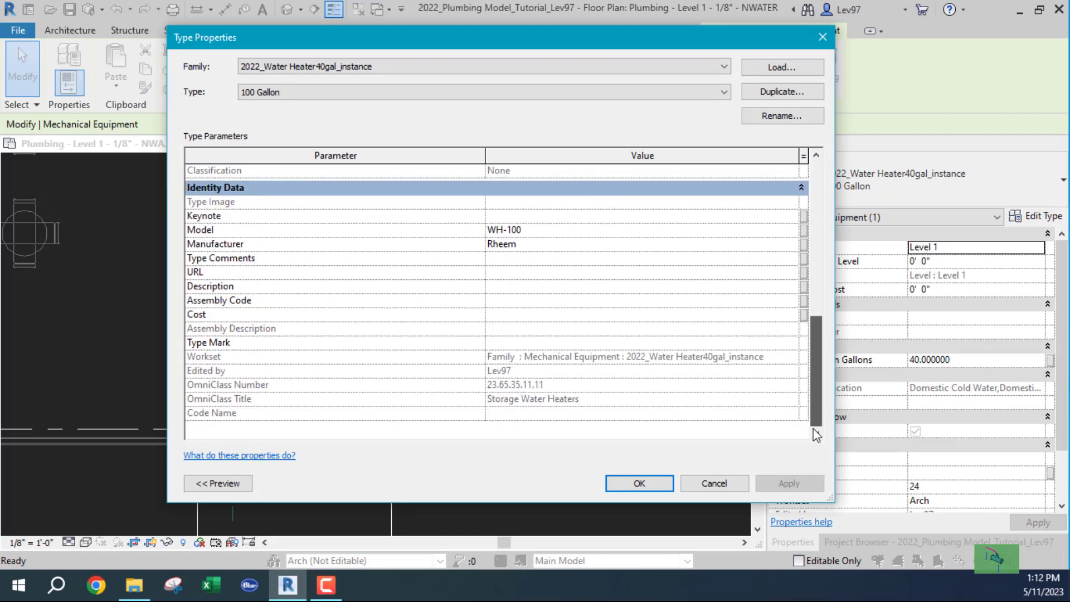
{"action": "left_click", "coordinate": [500, 344]}
{"action": "type", "text": "wh"}
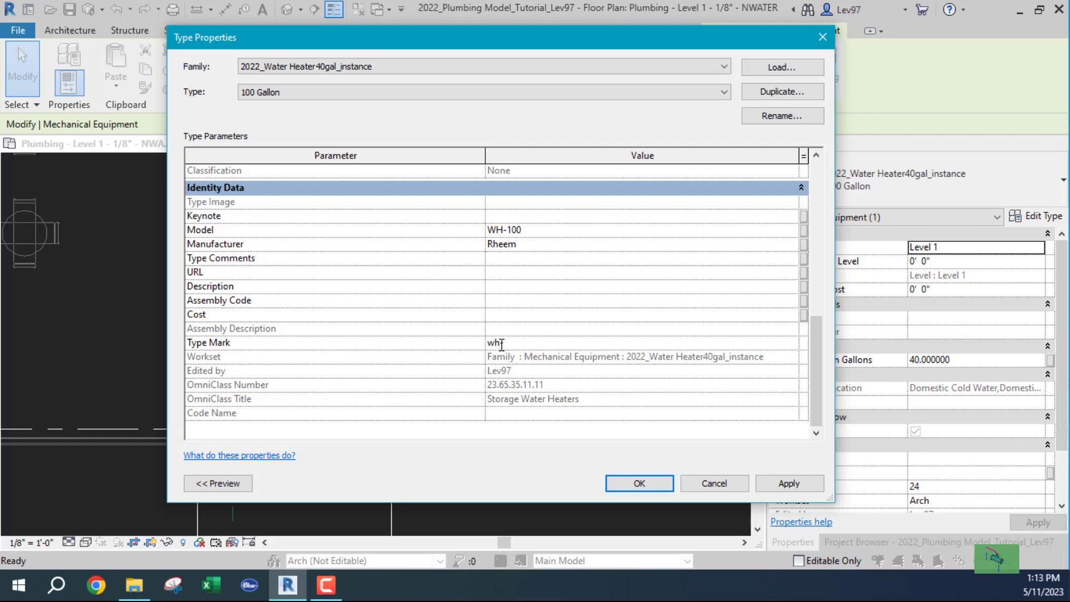
{"action": "type", "text": "-"}
{"action": "left_click", "coordinate": [389, 341]}
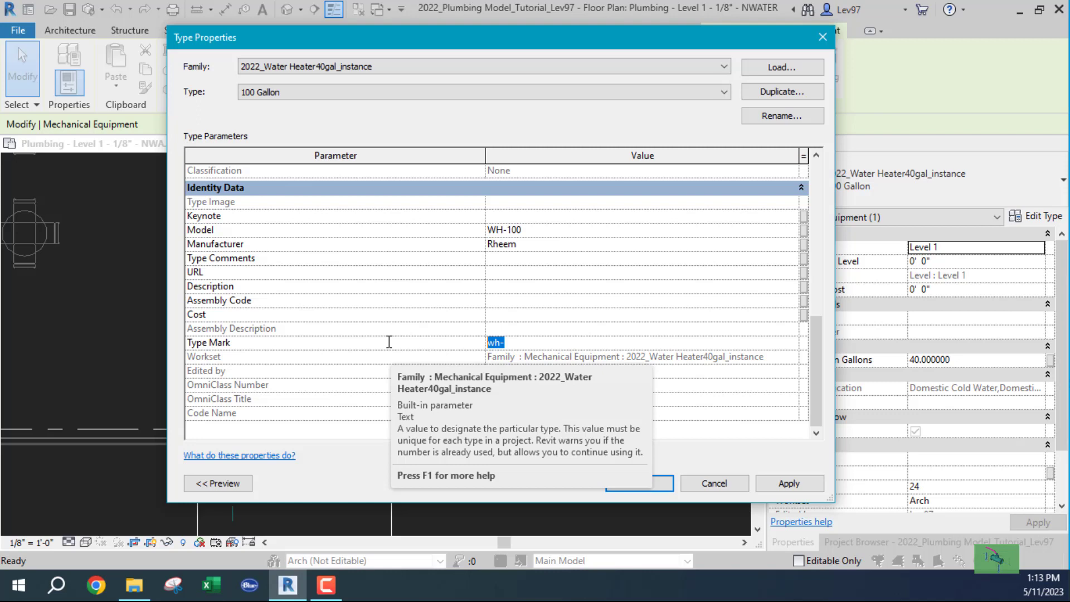
{"action": "left_click", "coordinate": [551, 305]}
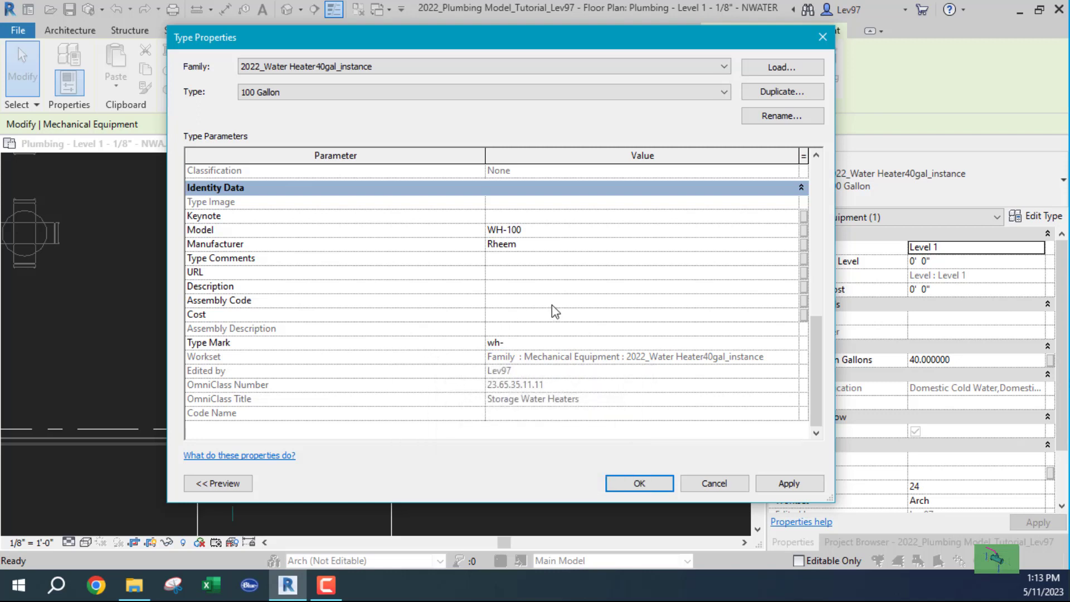
{"action": "left_click", "coordinate": [505, 343]}
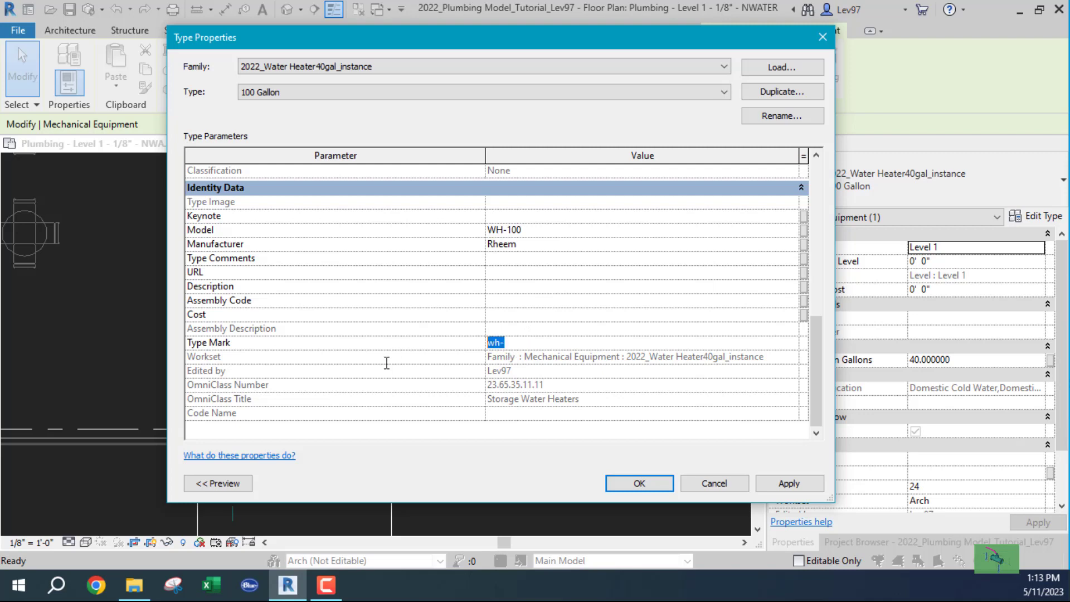